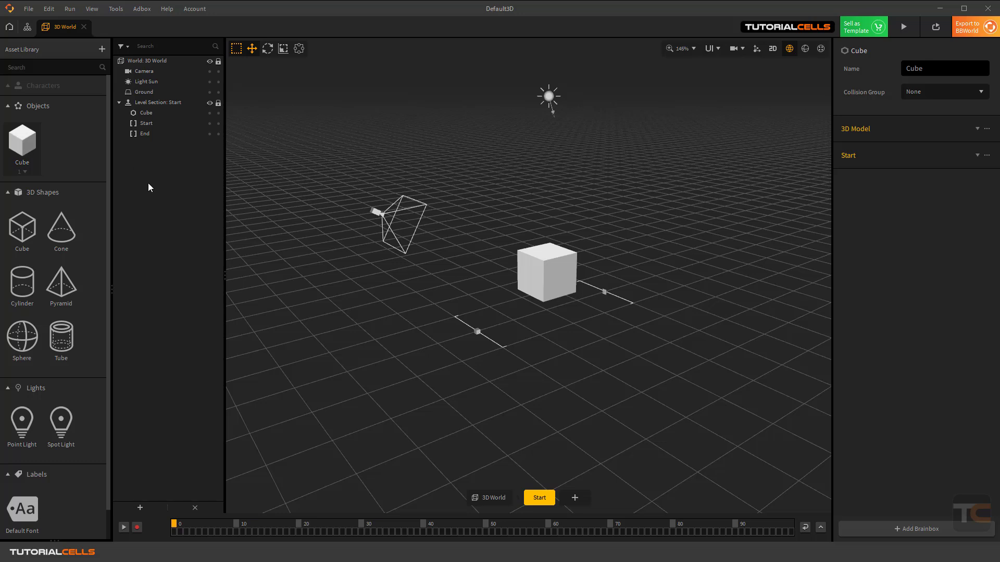
Examine the Cube asset's 3D Model and Start properties and the transform properties of the cube in the scene
click(967, 131)
scroll(919, 291, down, 3)
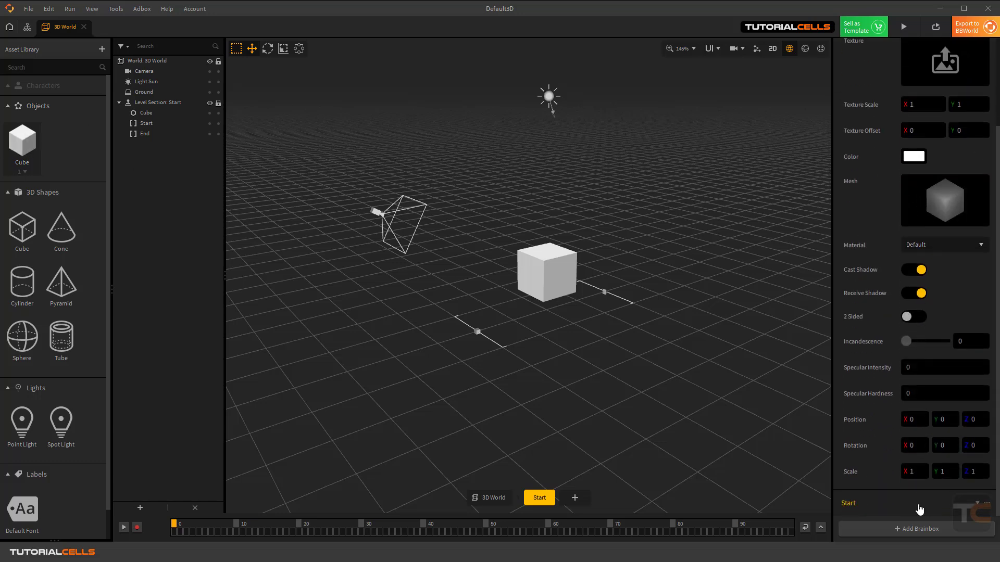
click(977, 503)
scroll(973, 469, down, 5)
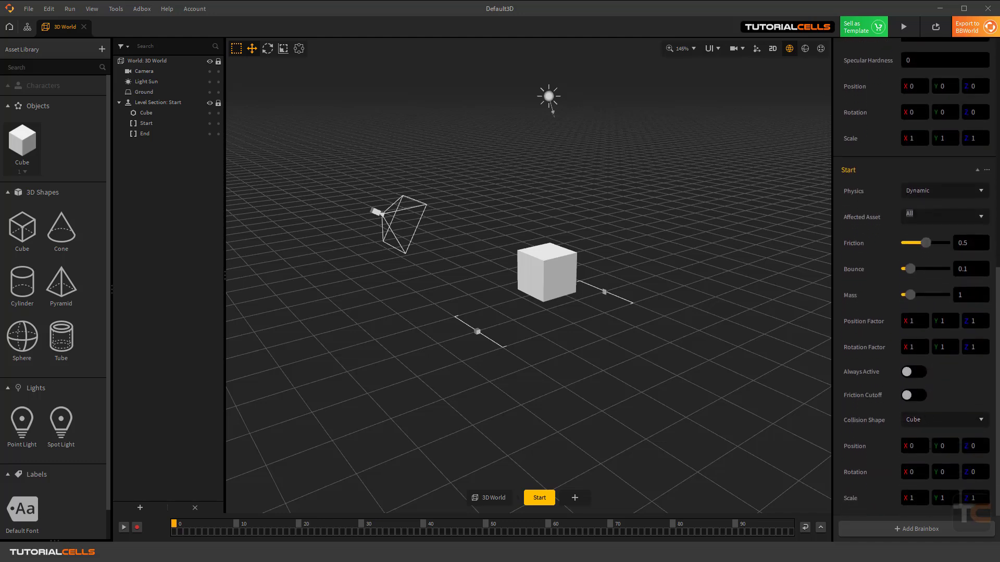
scroll(884, 319, up, 8)
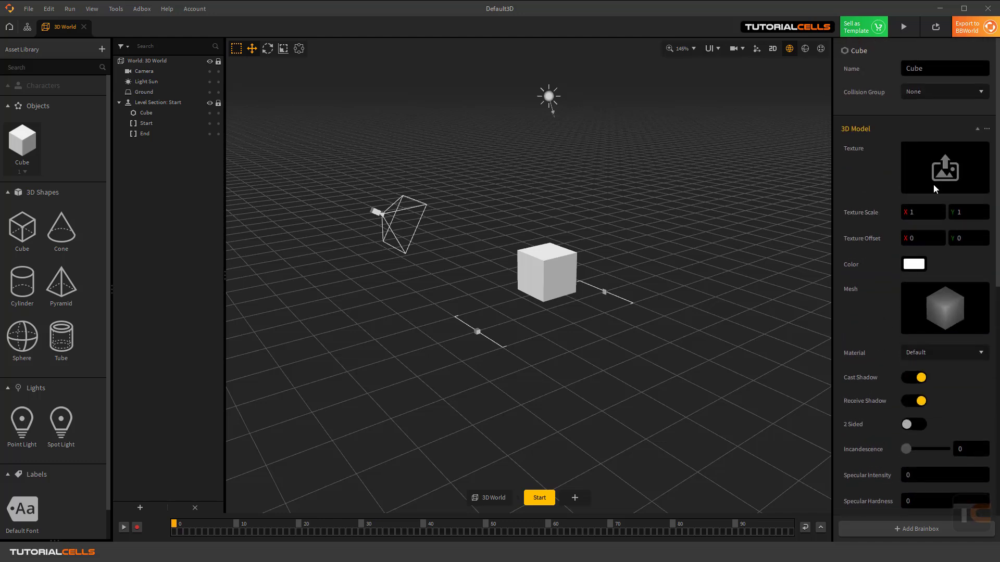
click(977, 129)
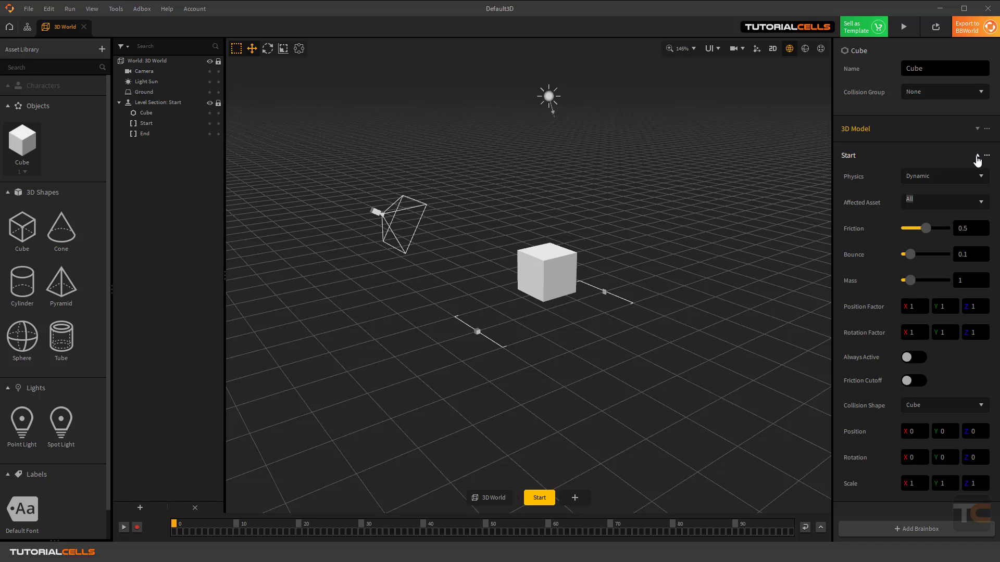
click(976, 156)
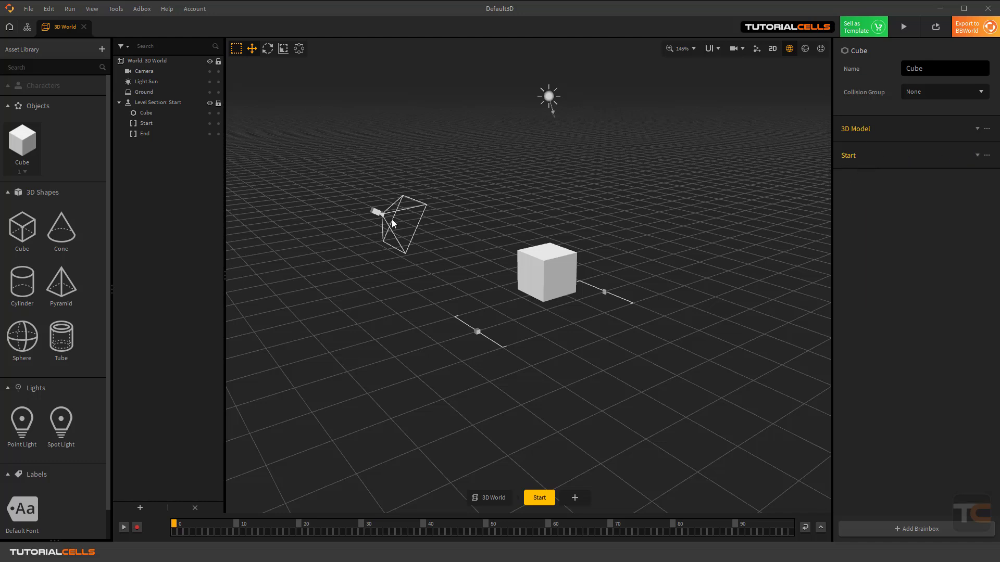
click(556, 262)
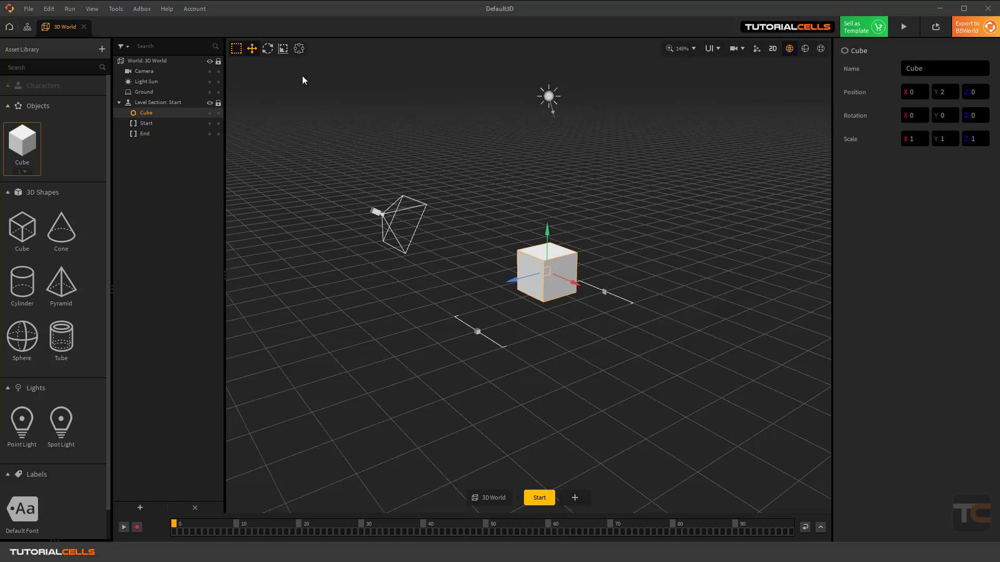
click(18, 143)
Place a sphere in the scene at about X -2.4, Y 0, Z 4.8 and make its asset a character
drag(33, 318, 435, 317)
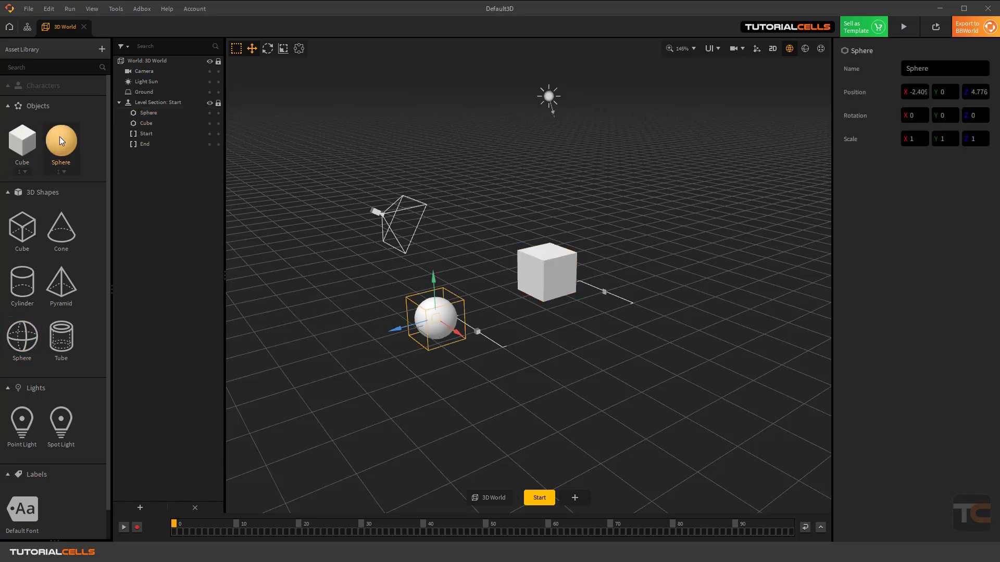
drag(59, 136, 46, 86)
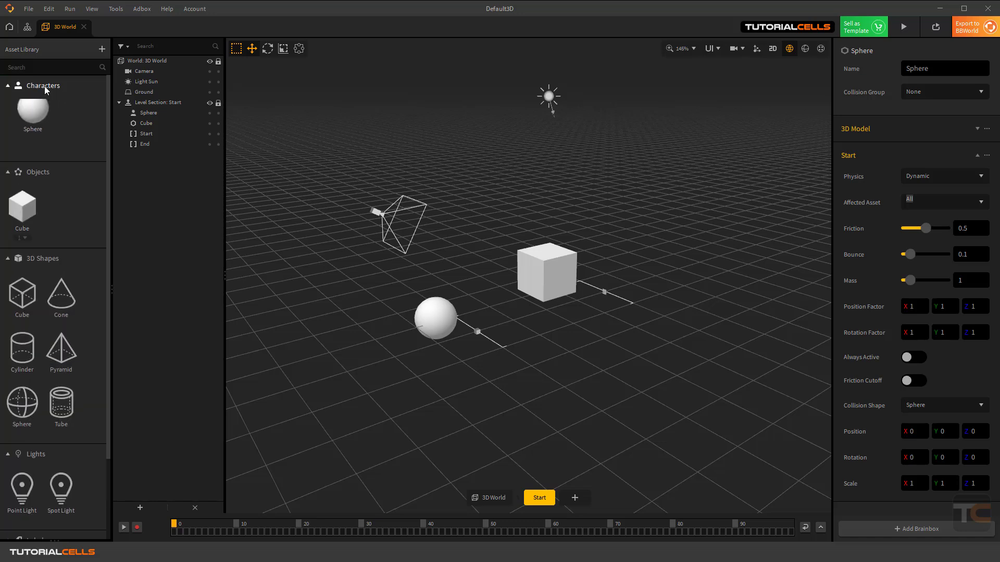
click(33, 111)
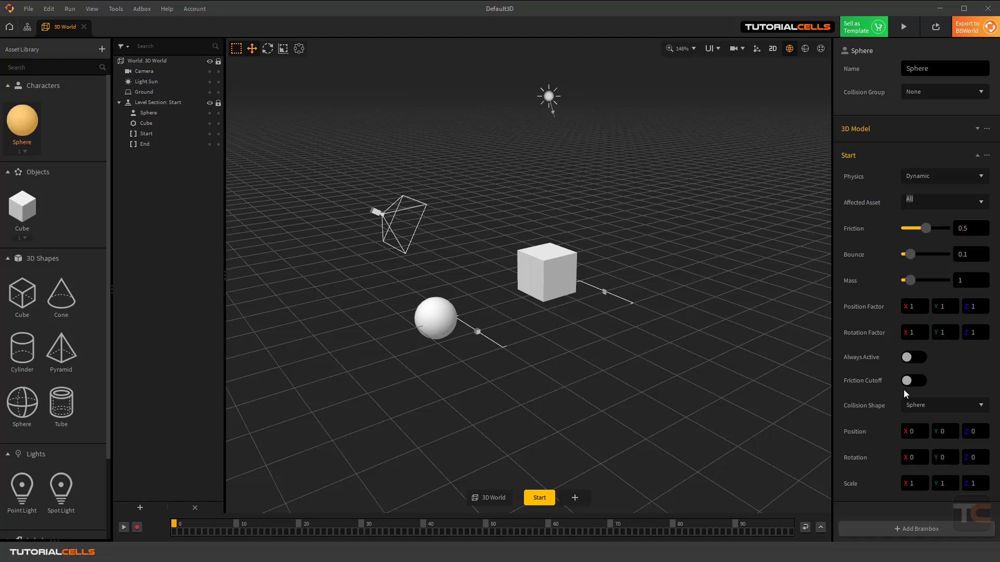
click(907, 530)
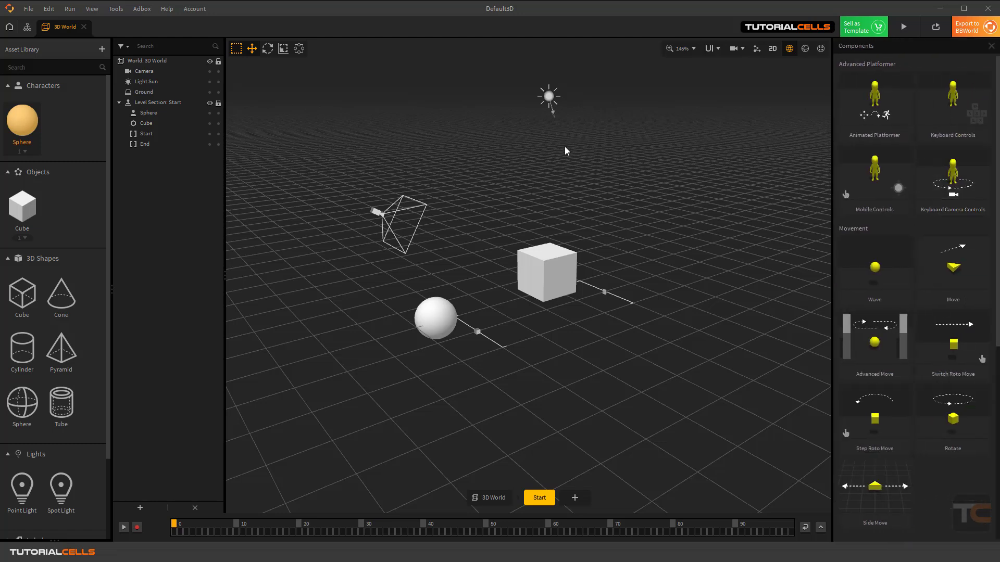
Open the Cube asset's node map and rearrange its Start and 3D Model nodes closer together
click(28, 209)
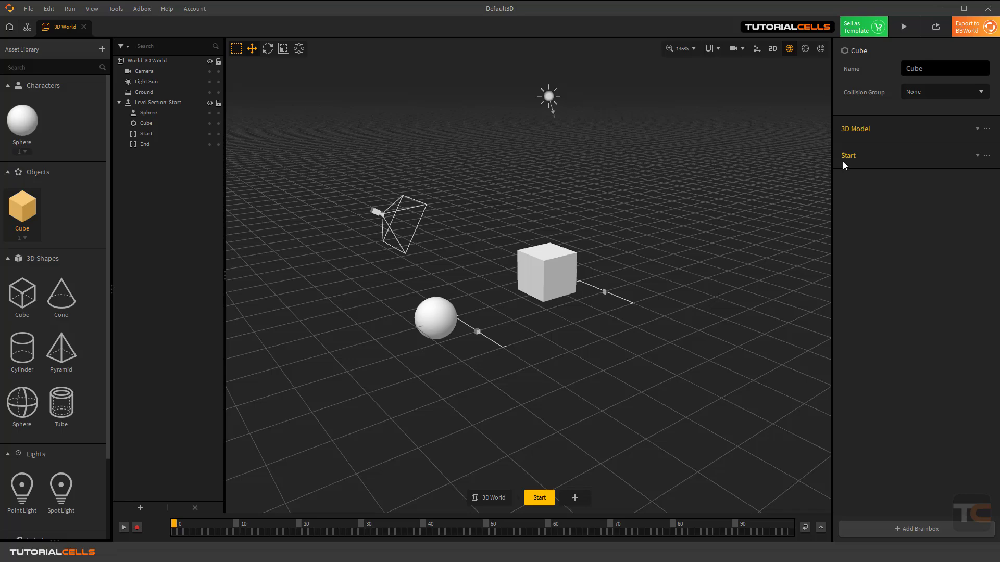
double_click(33, 205)
drag(355, 232, 324, 202)
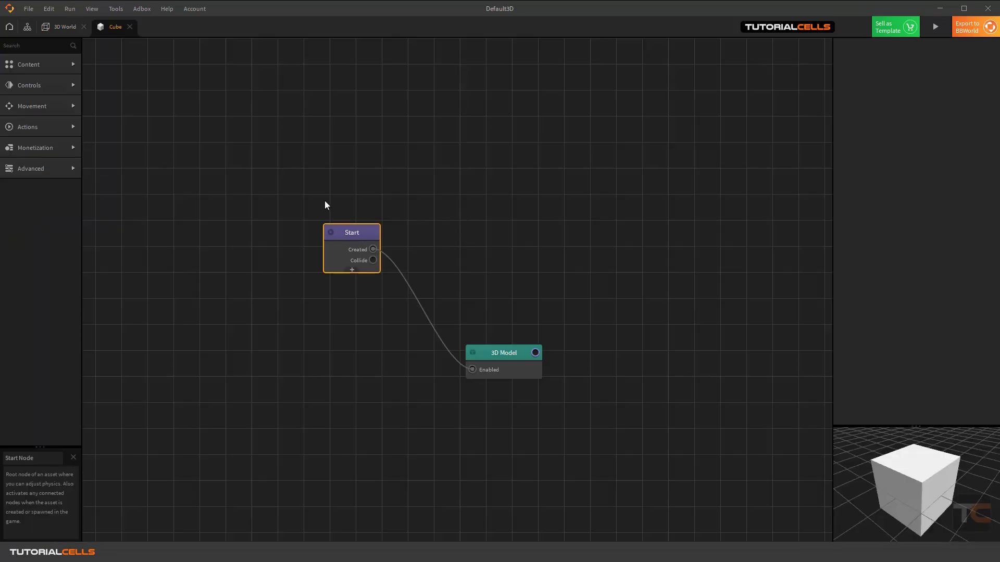
drag(510, 354, 492, 260)
mouse_move(329, 205)
mouse_down()
mouse_move(329, 215)
mouse_move(319, 210)
mouse_up()
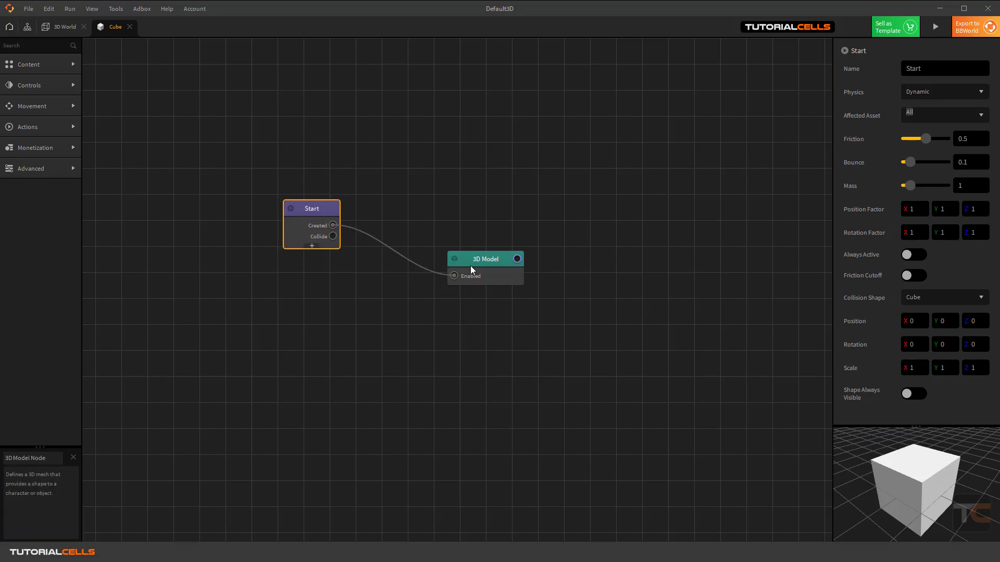
drag(470, 266, 468, 250)
mouse_move(953, 478)
mouse_down()
mouse_move(952, 489)
mouse_move(939, 486)
mouse_up()
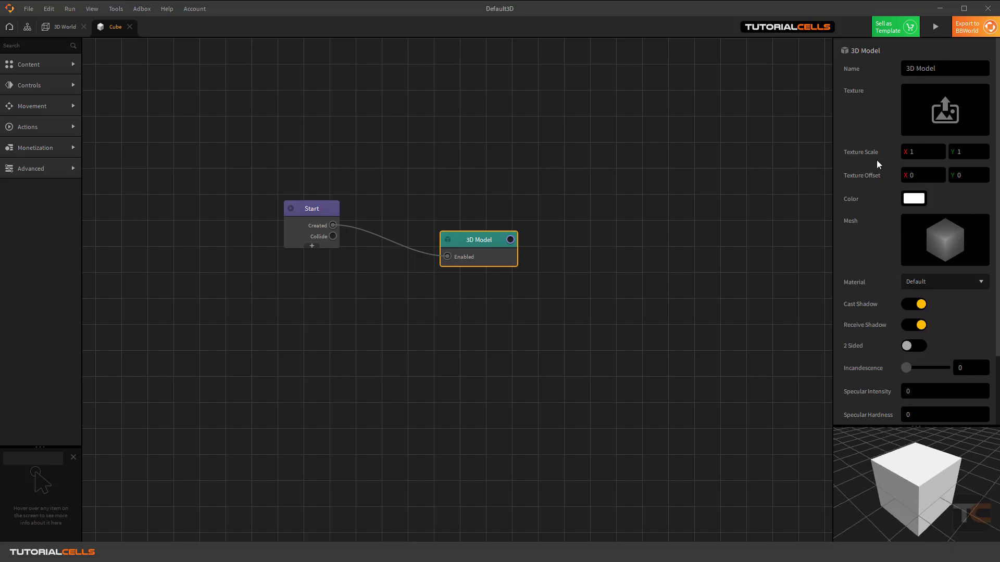
Import the tc_mini_c image from the projects files folder and save it as the 3D Model node's texture
click(952, 69)
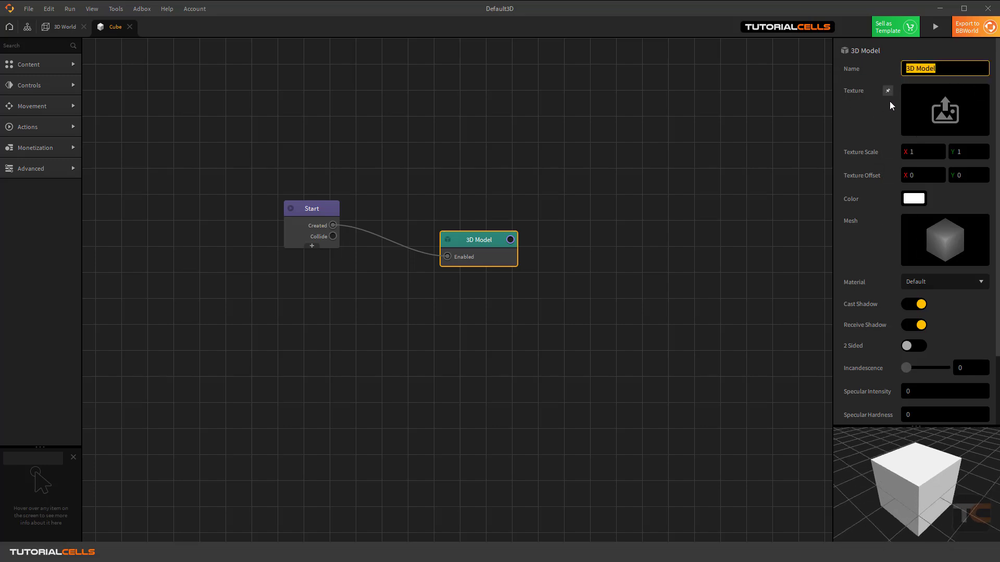
click(973, 94)
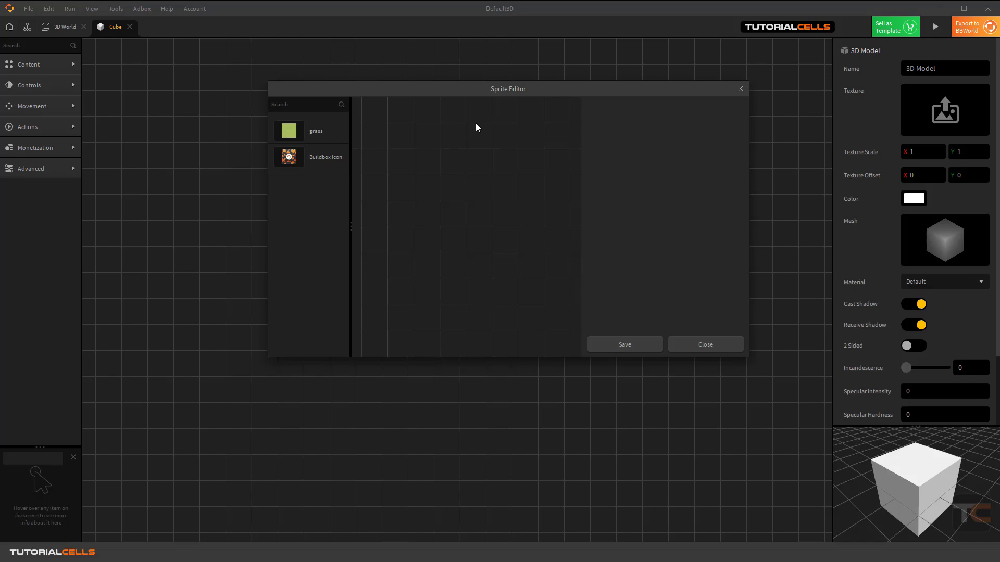
drag(500, 101, 481, 124)
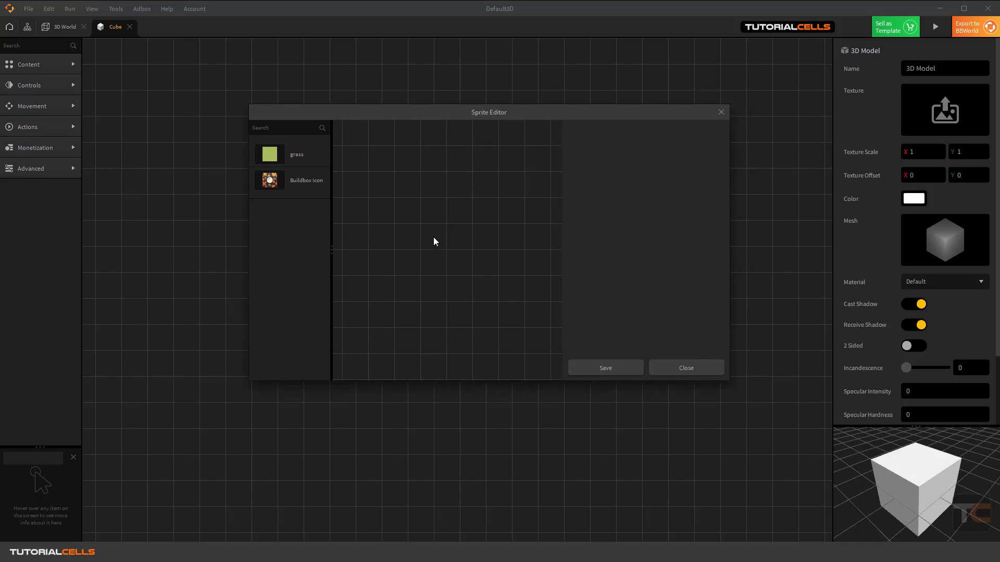
key(alt+Tab)
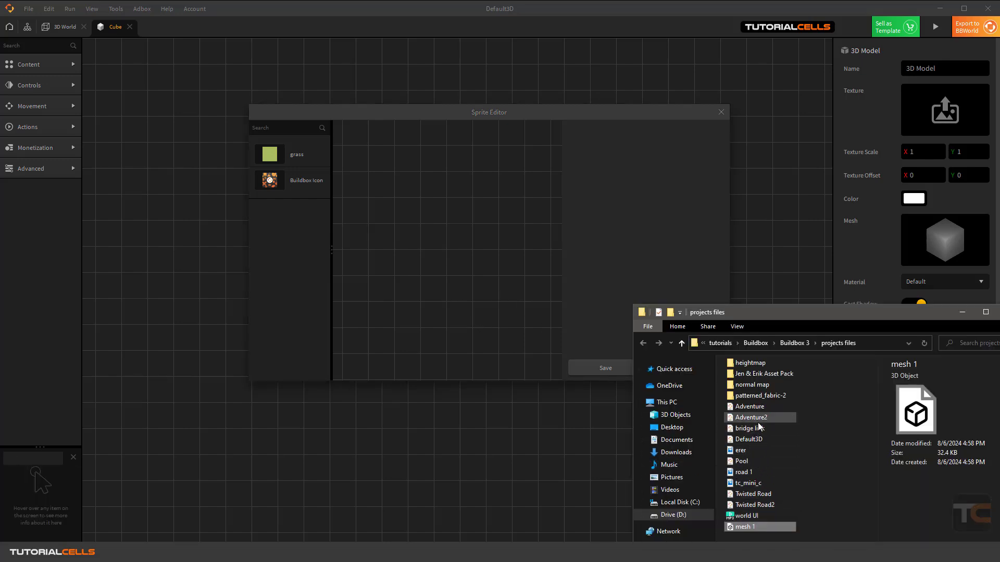
click(742, 452)
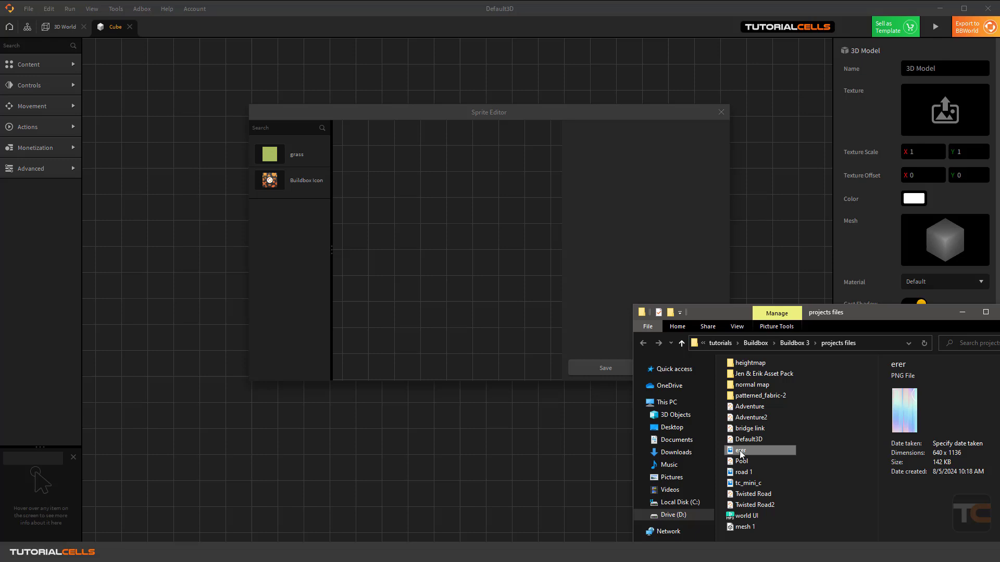
click(748, 483)
drag(750, 489, 450, 272)
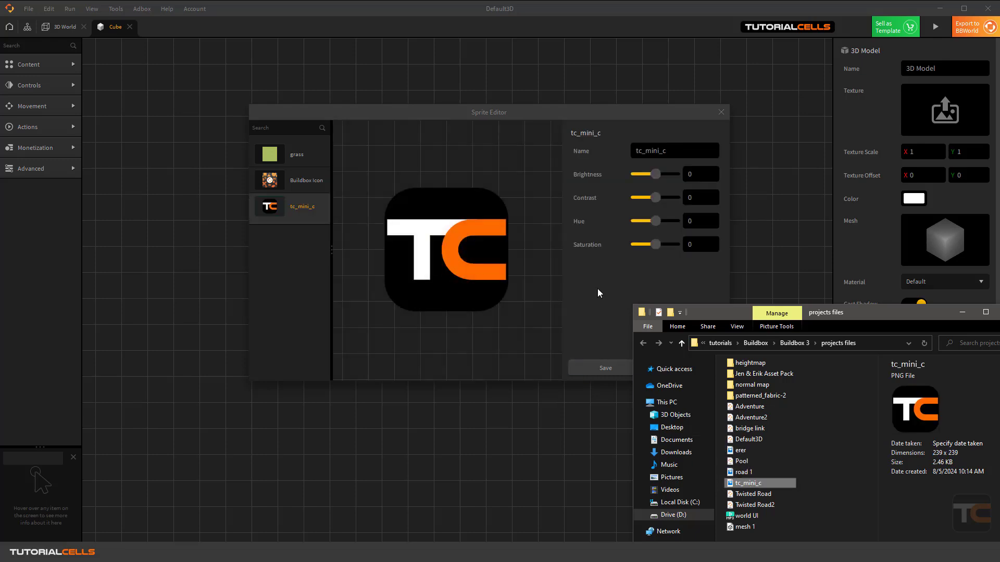
click(962, 312)
click(611, 365)
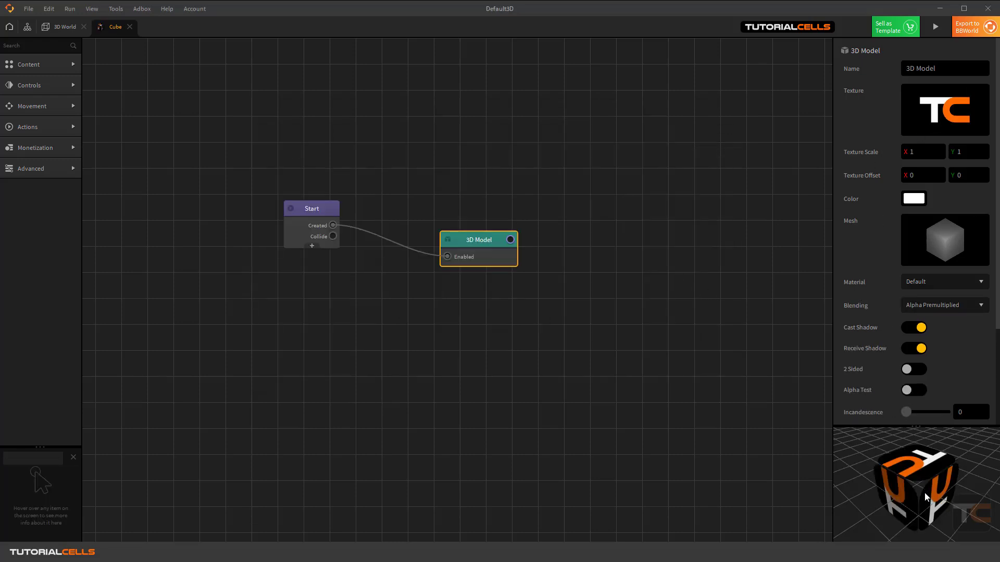
Enable the 2 Sided option on the cube's 3D Model node and inspect the preview
mouse_move(923, 492)
mouse_down()
mouse_move(887, 468)
mouse_move(845, 470)
mouse_move(877, 489)
mouse_move(924, 473)
mouse_move(929, 483)
mouse_up()
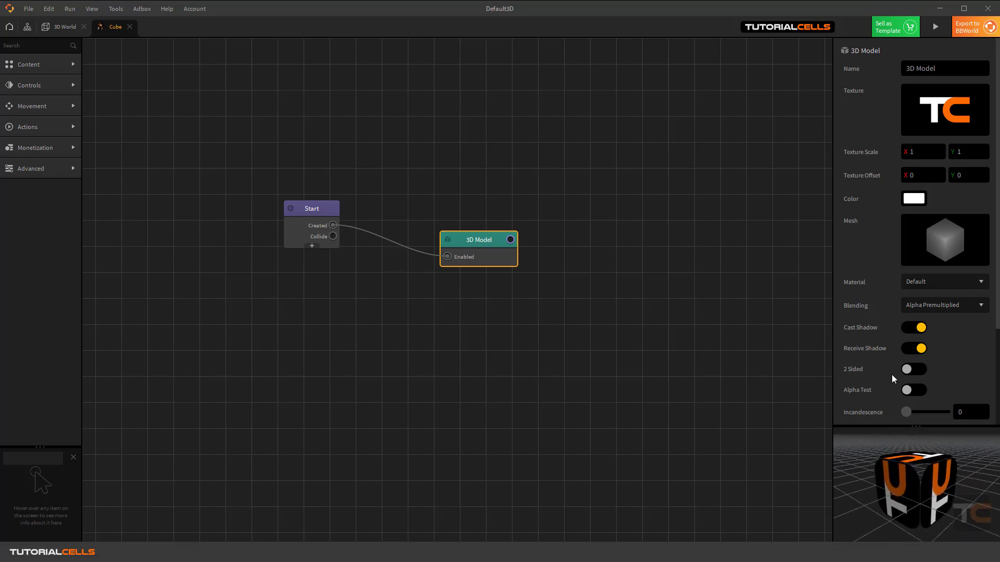
click(906, 370)
drag(885, 461, 917, 472)
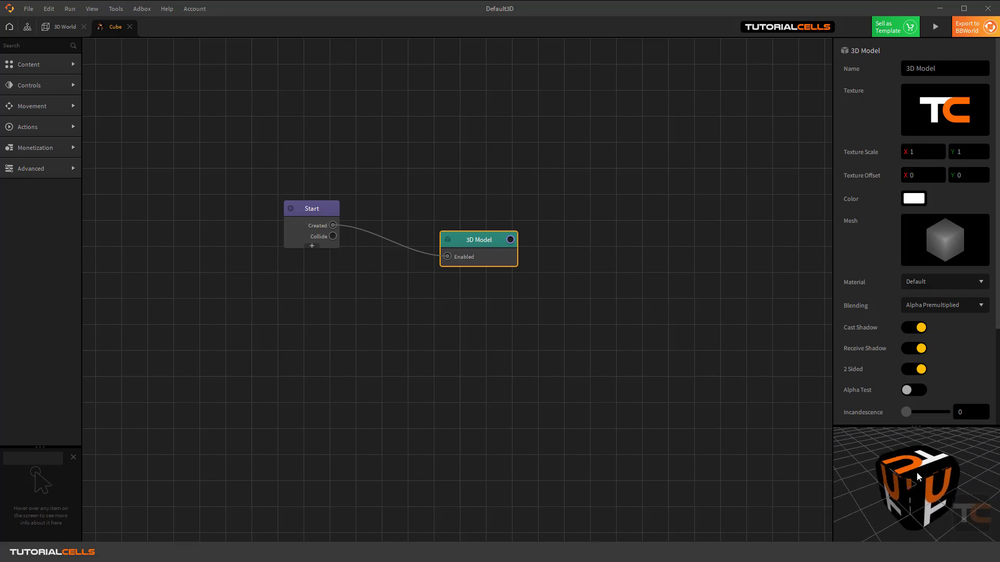
Return to the 3D World scene and expand the Cube asset's 3D Model properties
click(51, 30)
scroll(613, 258, up, 6)
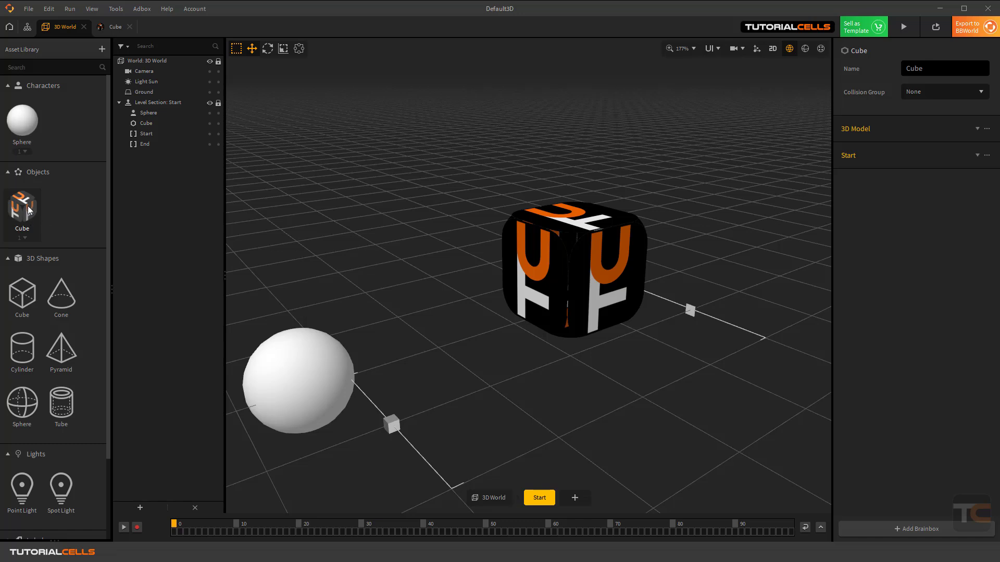
click(544, 263)
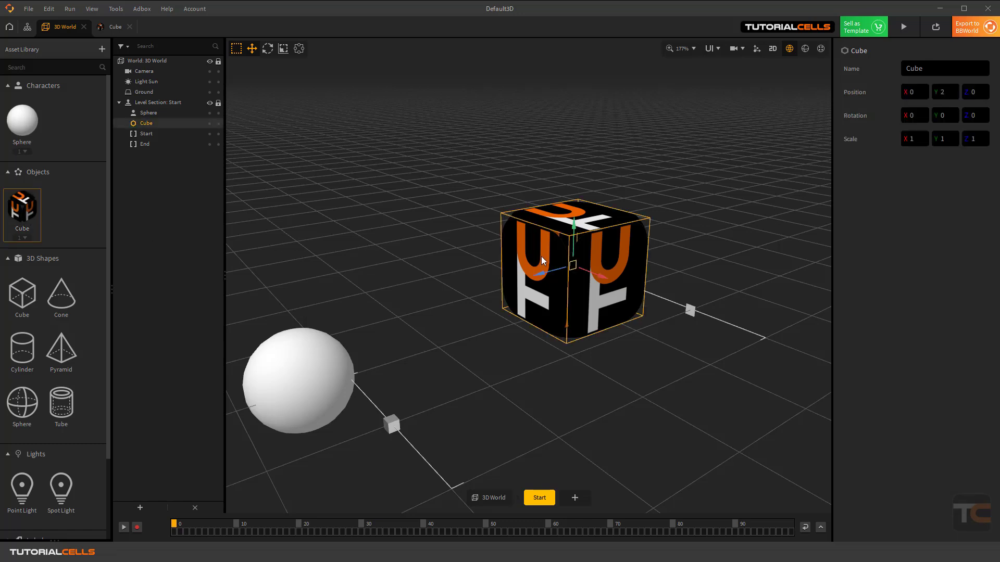
click(23, 209)
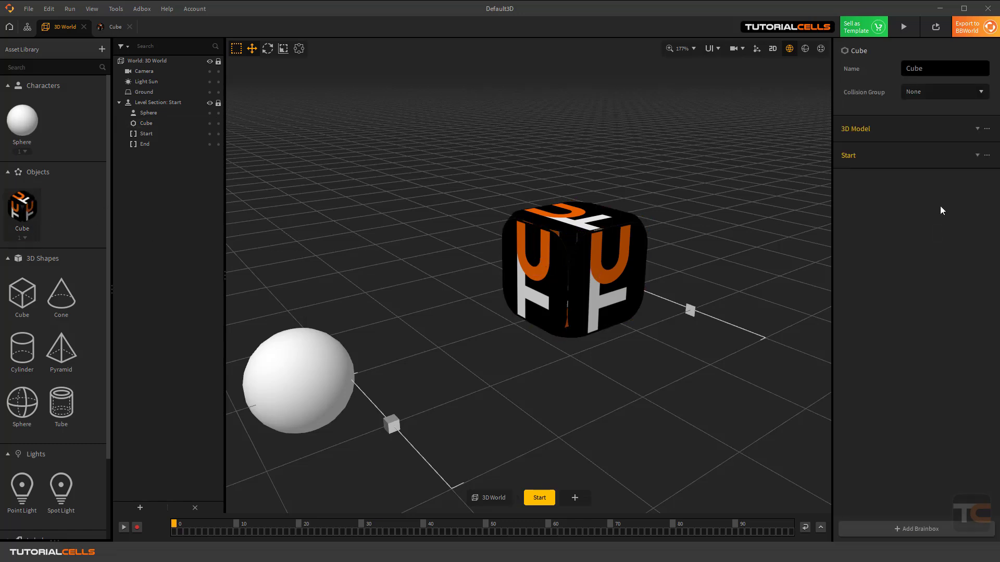
click(914, 137)
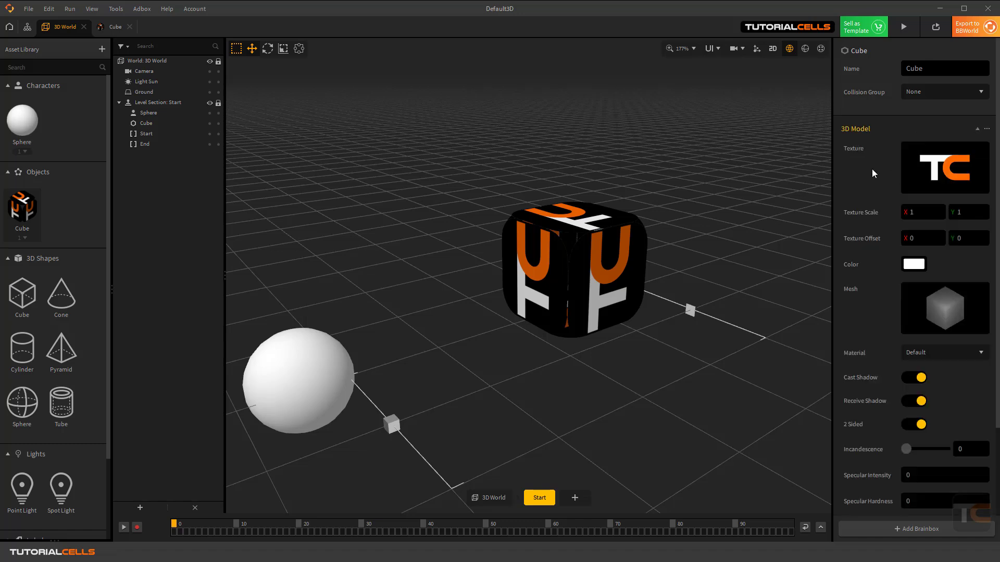
Remove the Cube asset's logo texture and apply the grass sprite as its texture
click(982, 149)
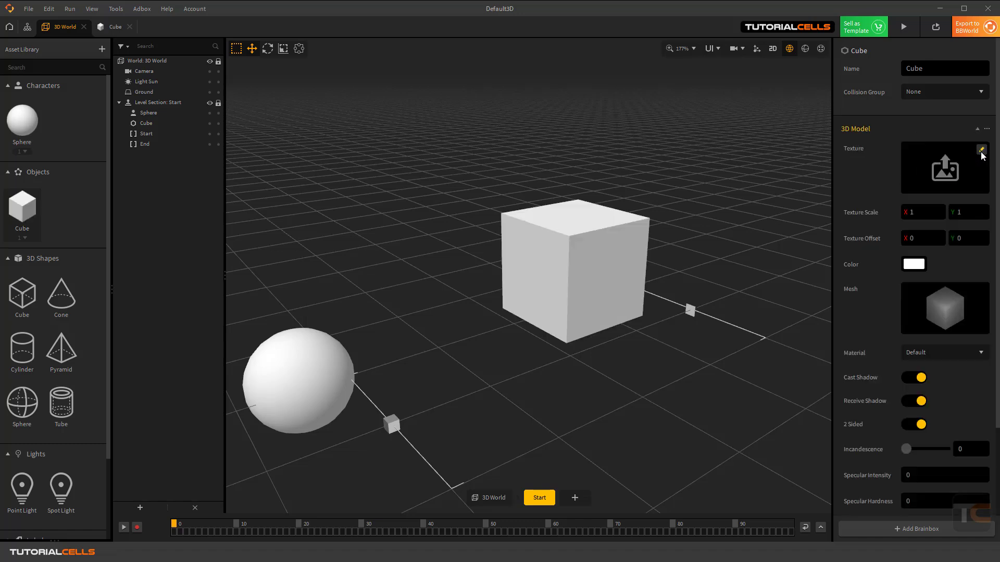
click(981, 150)
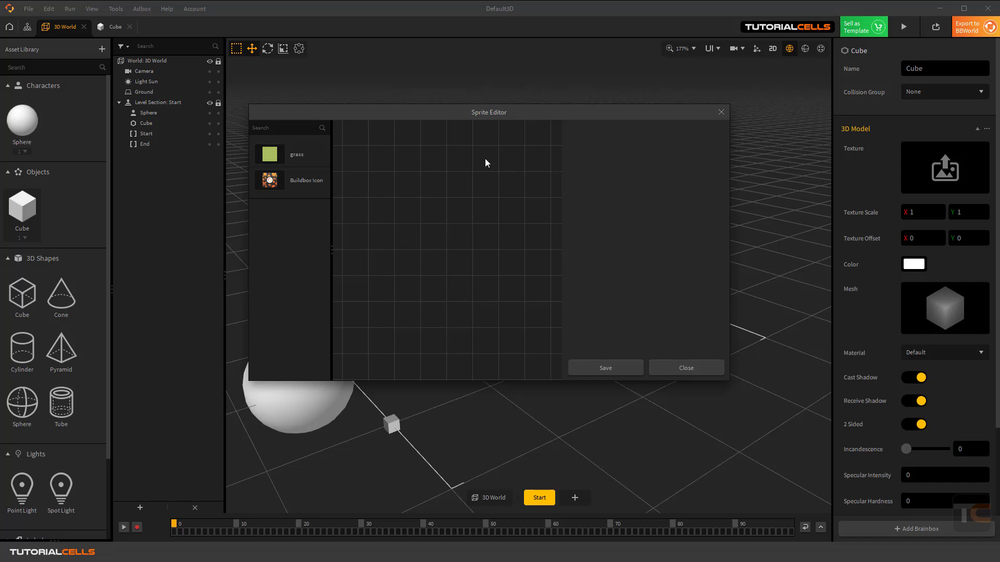
click(270, 155)
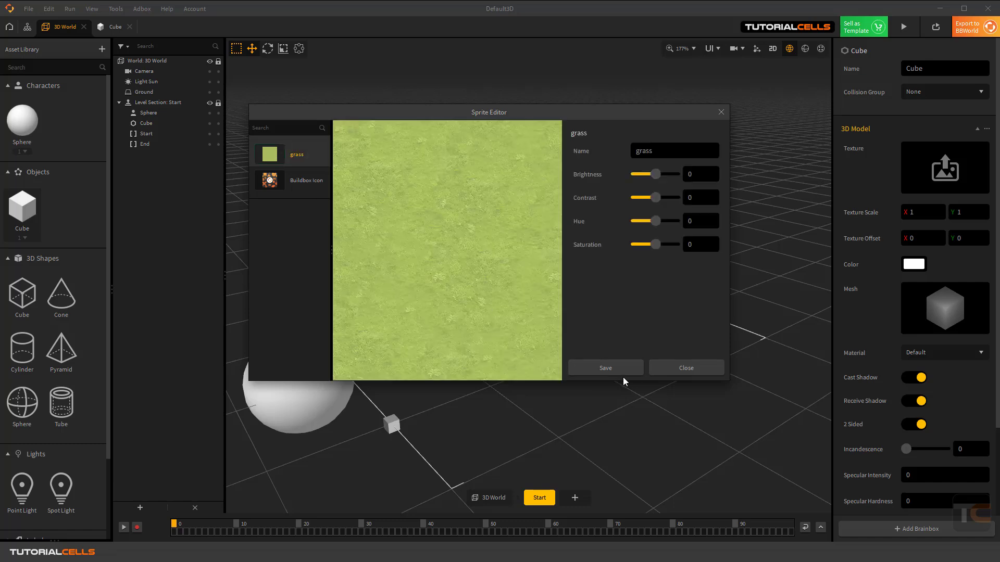
click(606, 368)
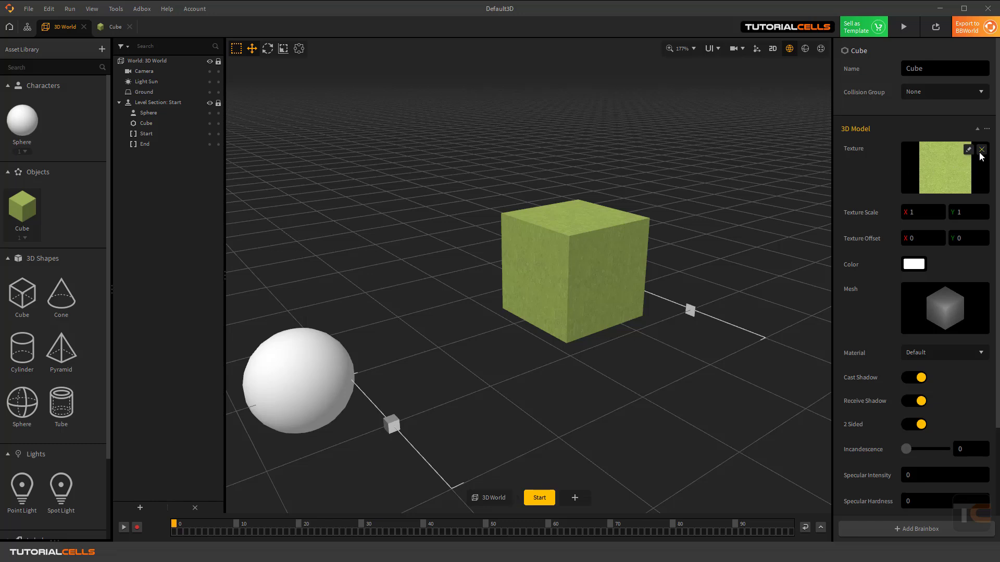
Remove the grass texture from the Cube asset and apply the Buildbox Icon sprite instead
click(982, 153)
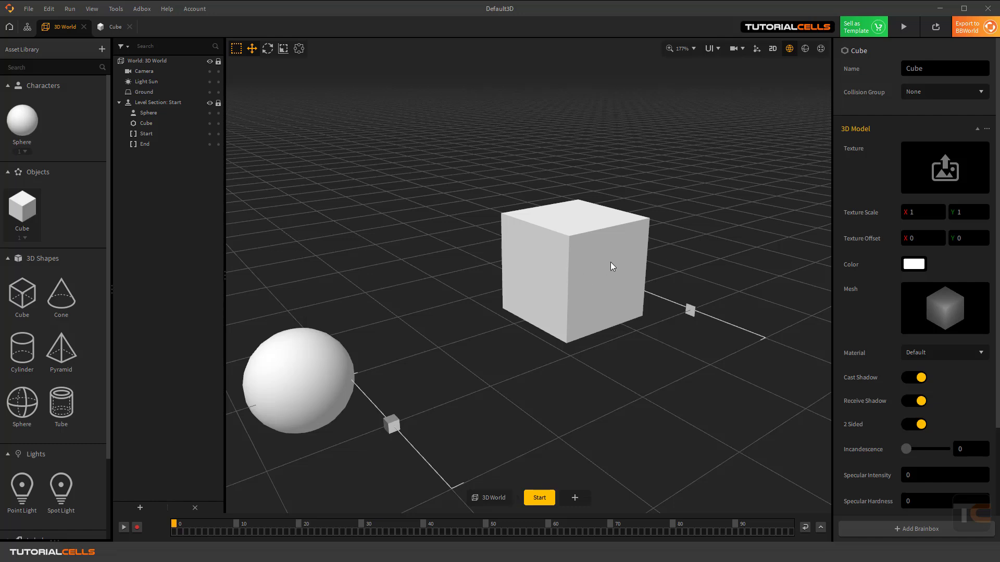
click(968, 158)
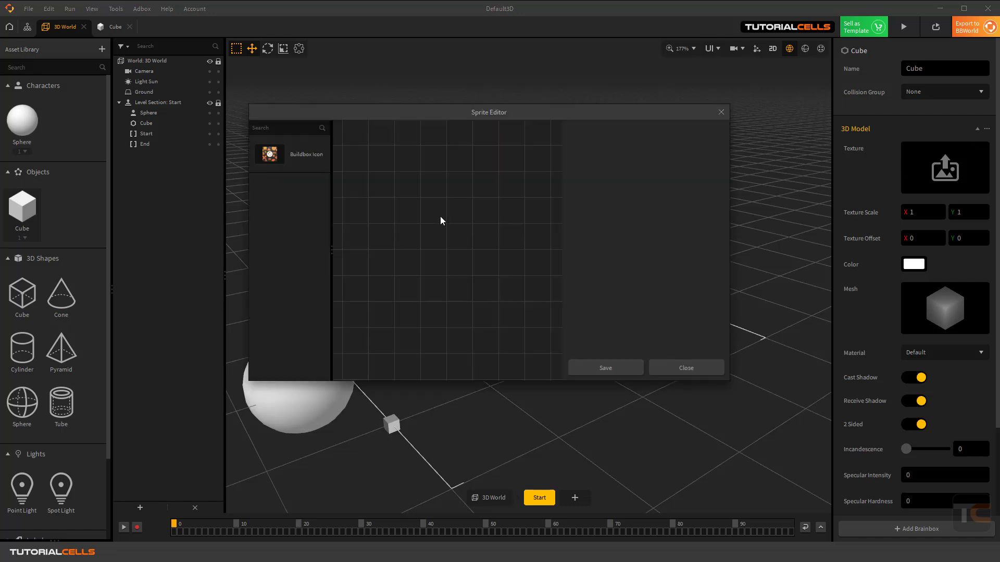
click(305, 157)
click(587, 367)
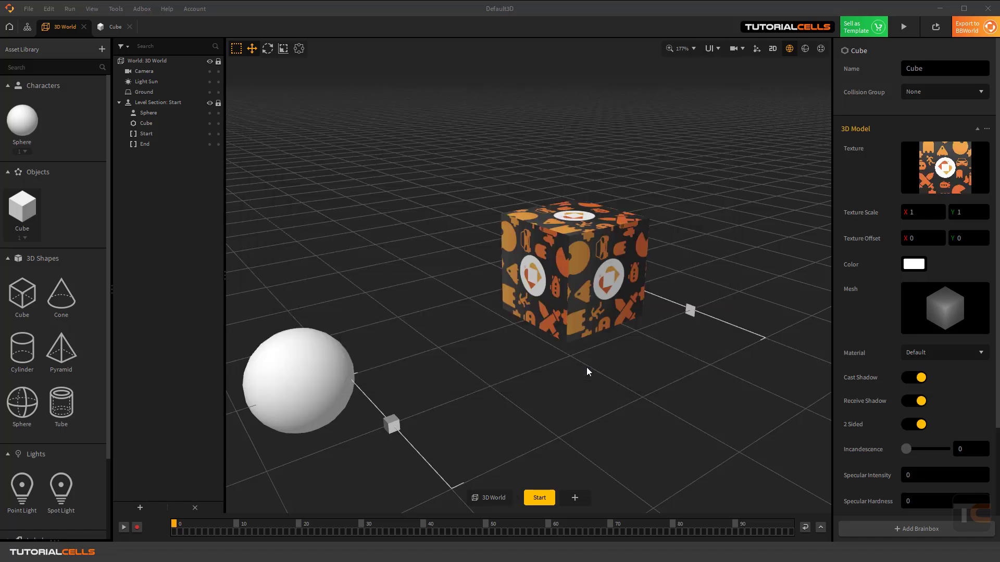
scroll(606, 267, up, 3)
scroll(639, 274, down, 1)
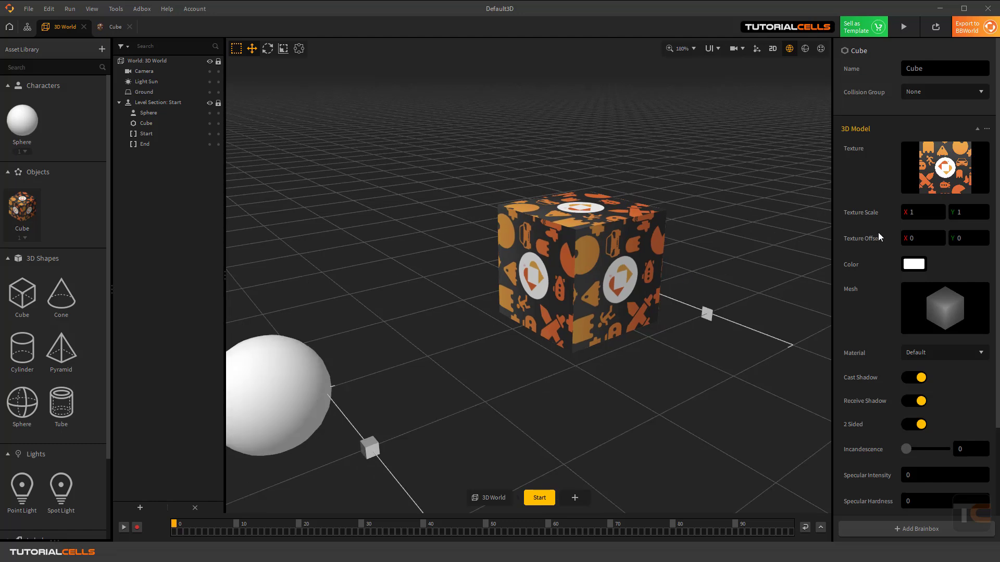
Set the Cube asset's Texture Scale to 0.5 in both X and Y
click(923, 213)
key(Return)
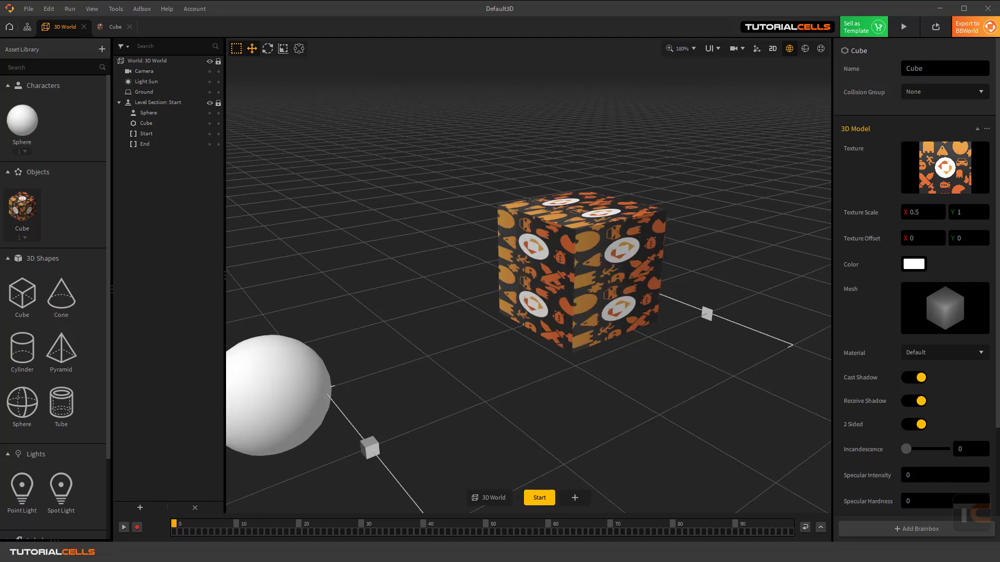
click(968, 213)
text(0.5)
key(Return)
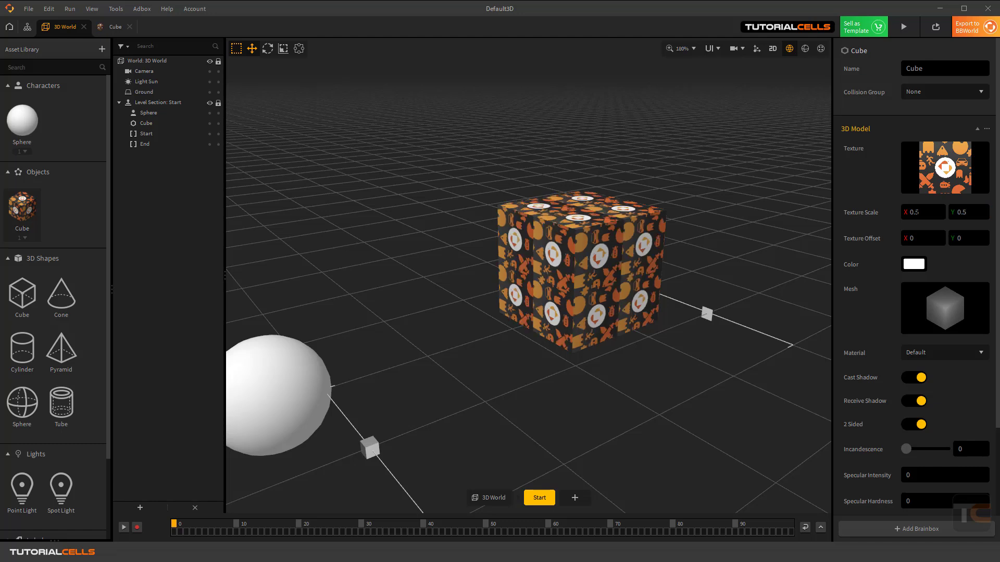
Set the Cube asset's Texture Offset to X 5 and Y 8
click(902, 243)
text(5)
key(Return)
click(960, 239)
text(8)
key(Return)
Enlarge the Cube asset's texture by setting its Texture Scale to 5 in X and Y
click(910, 214)
drag(969, 213, 954, 212)
text(5)
key(Return)
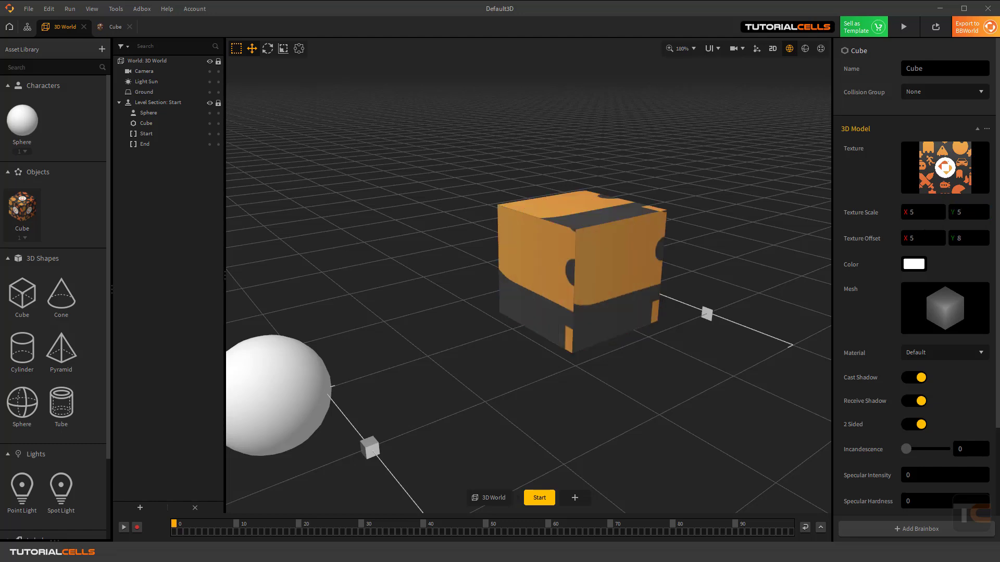
Set the Cube asset's Texture Offset to 1 in both X and Y
click(909, 238)
key(Return)
click(959, 238)
text(1)
key(Return)
click(913, 218)
Tint the Cube asset light green by setting its Color to #7eff5a
click(911, 265)
click(572, 212)
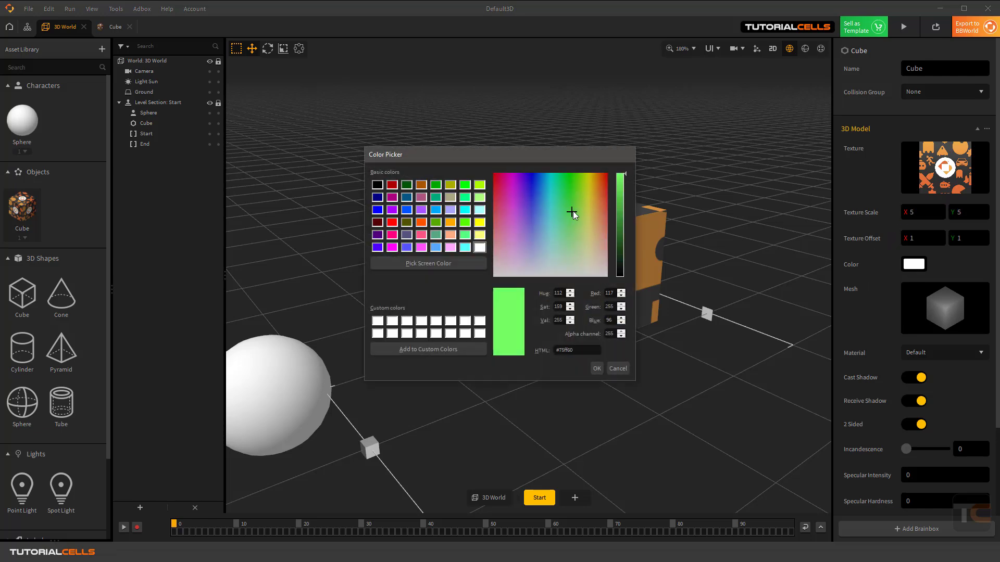
click(596, 368)
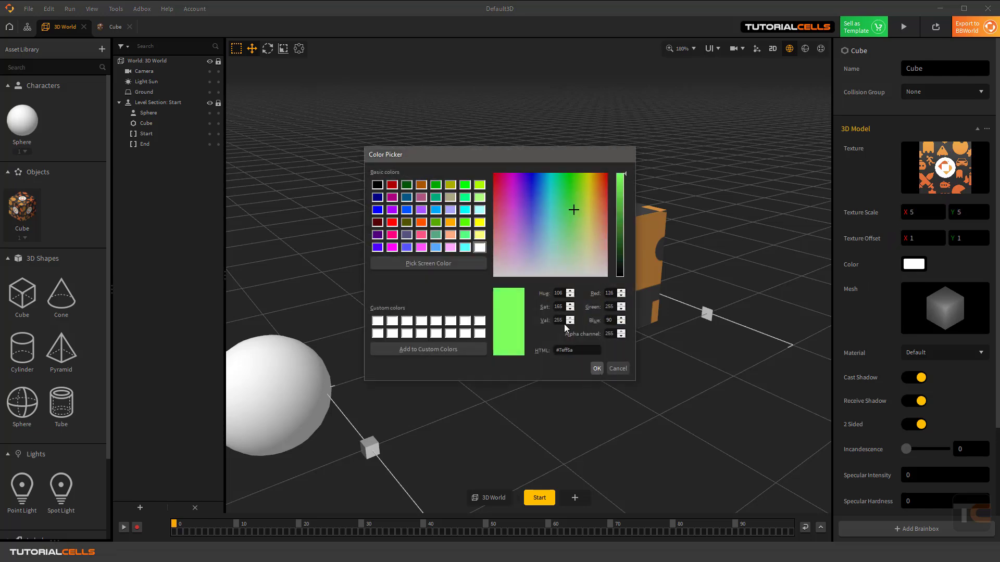
Set the Cube asset's Color back to white (#ffffff)
click(919, 268)
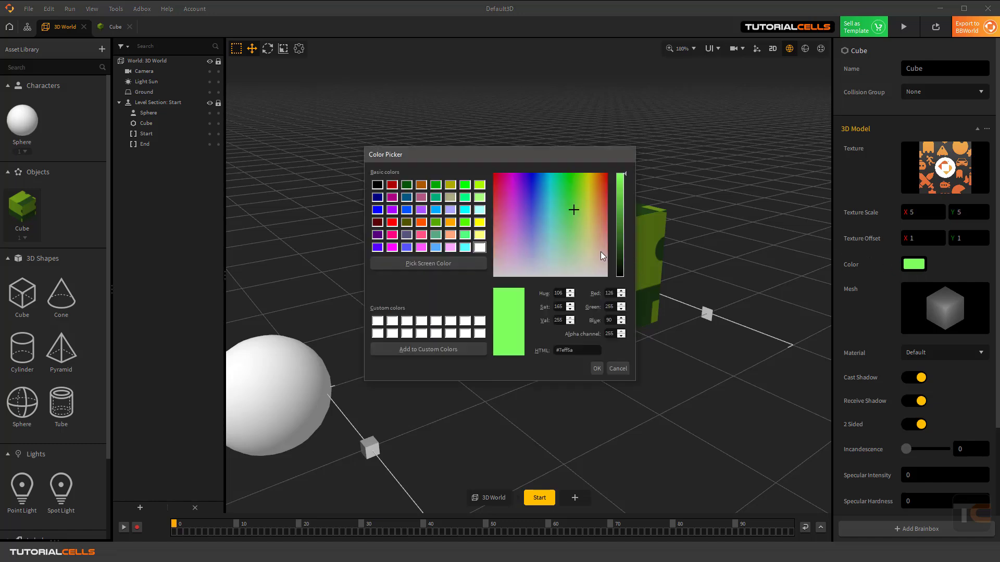
drag(574, 208, 488, 280)
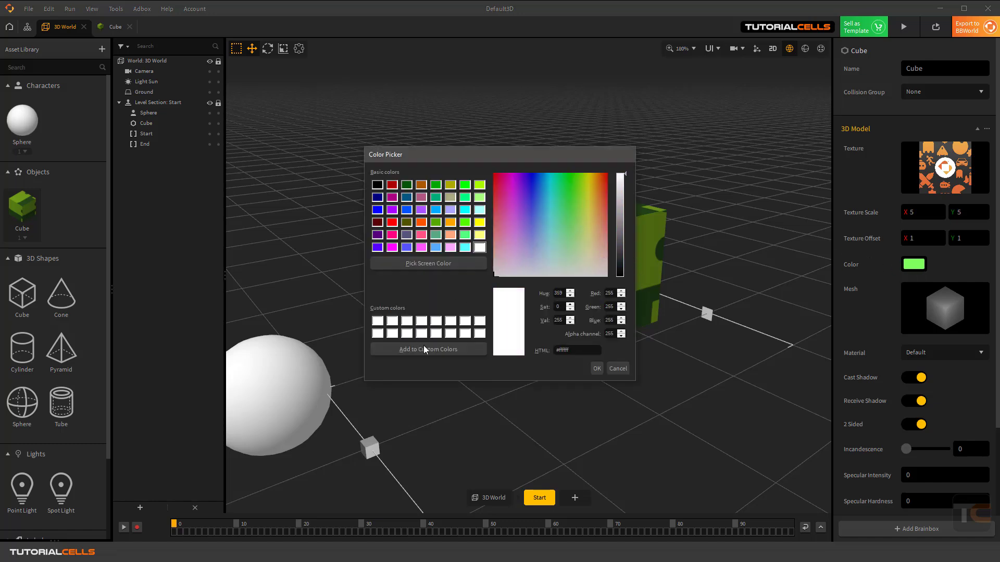
click(597, 368)
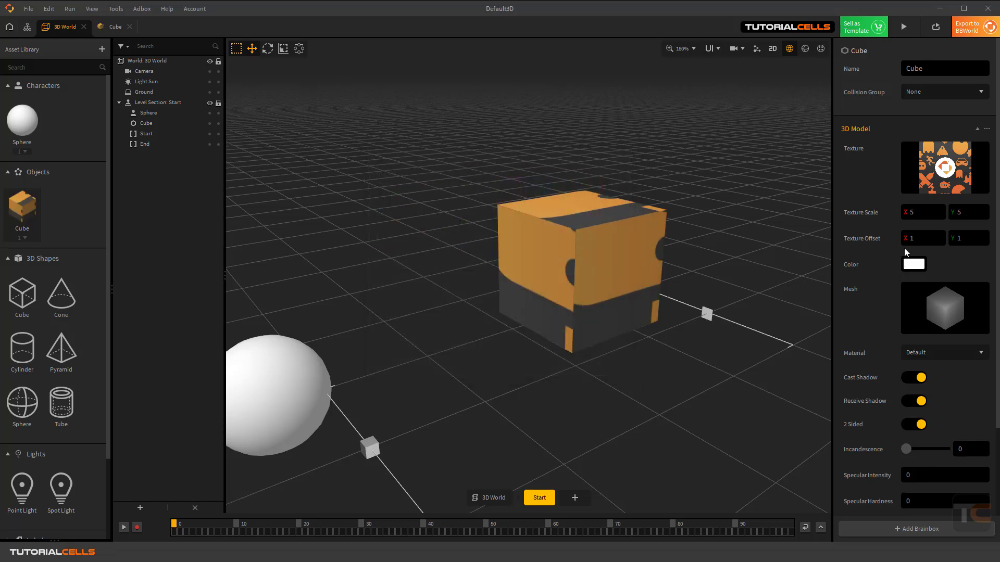
Restore the Cube asset's Texture Scale to 1 in both X and Y
mouse_move(936, 191)
click(917, 212)
text(1)
key(Tab)
text(1)
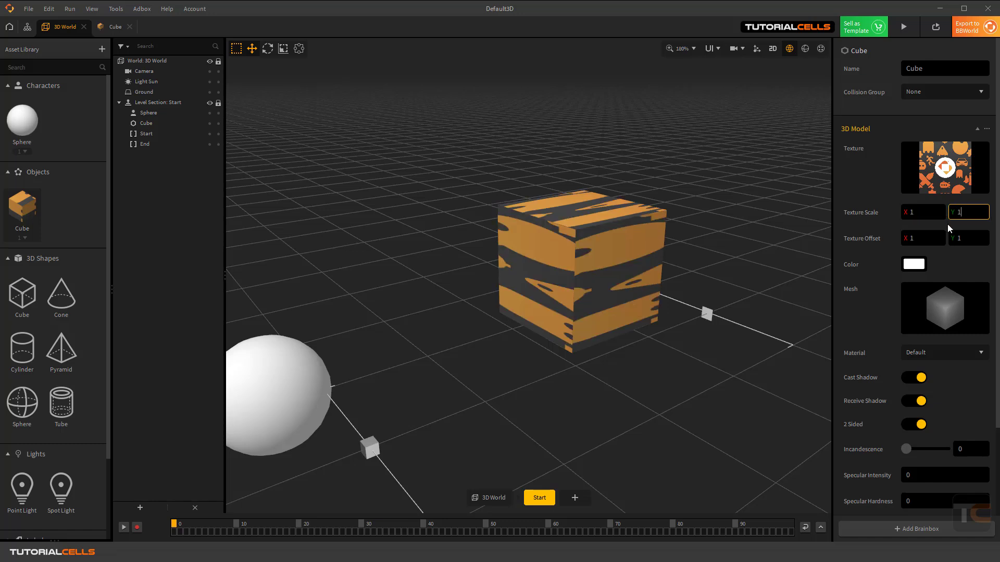
key(Return)
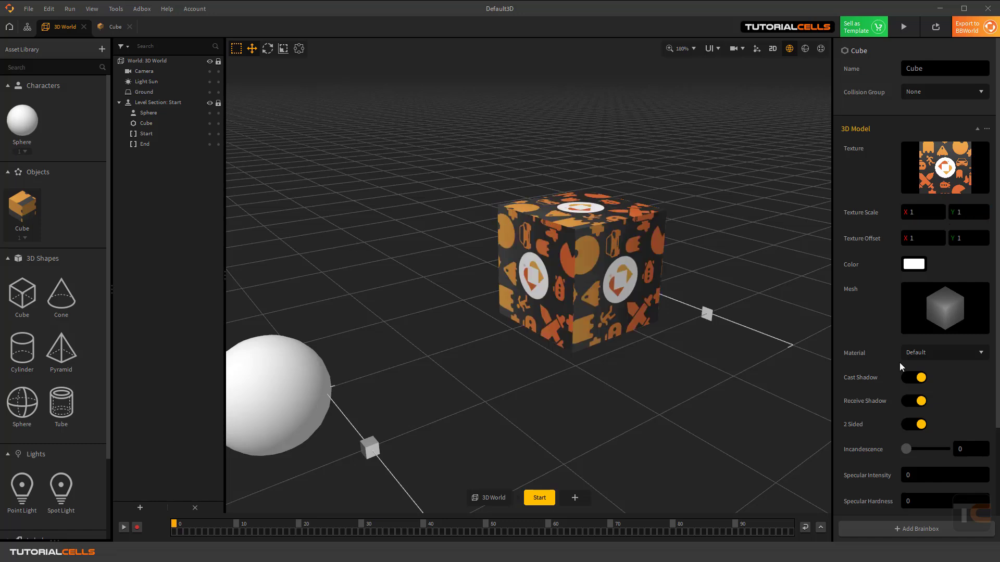
Replace the Cube asset's mesh with the Sphere mesh and save the choice
mouse_move(929, 314)
click(969, 291)
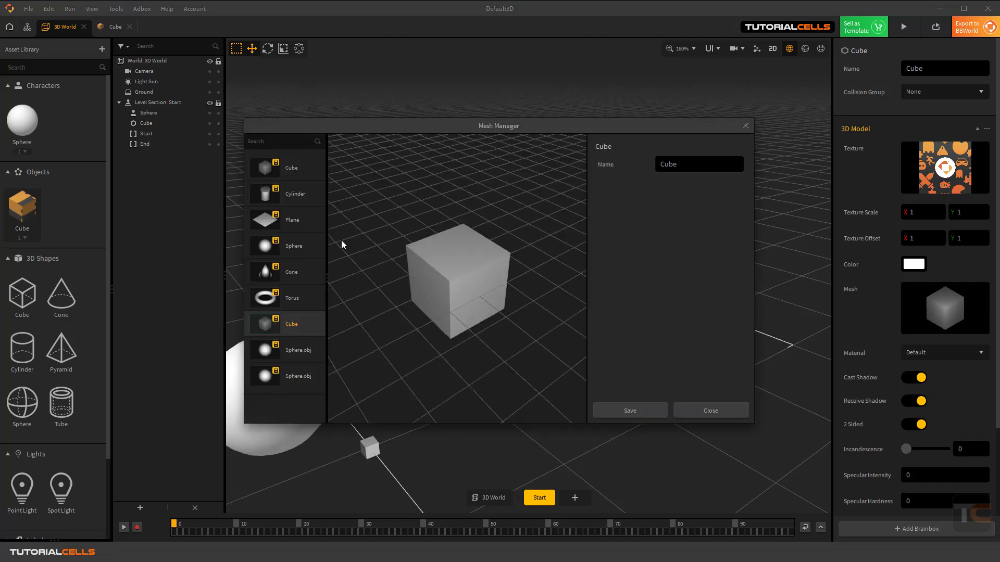
mouse_move(467, 131)
mouse_down()
mouse_move(433, 440)
mouse_move(490, 312)
mouse_move(395, 127)
mouse_move(280, 126)
mouse_move(456, 129)
mouse_up()
click(275, 247)
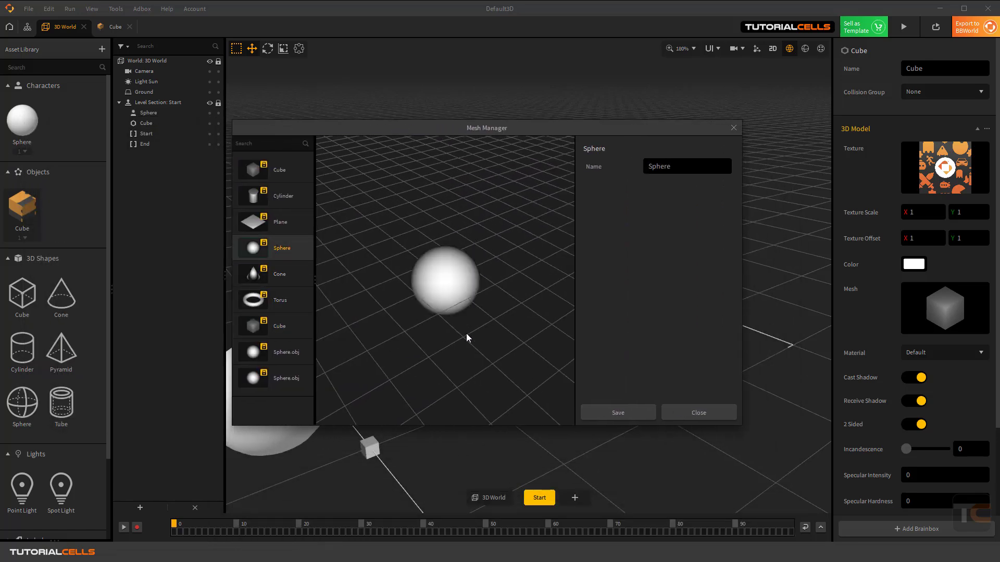
click(602, 412)
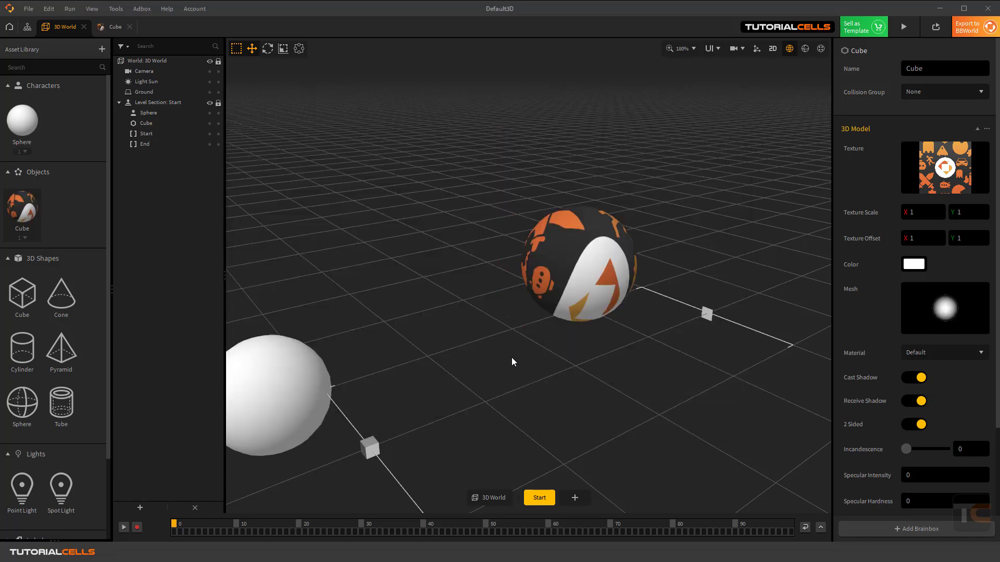
scroll(524, 281, down, 3)
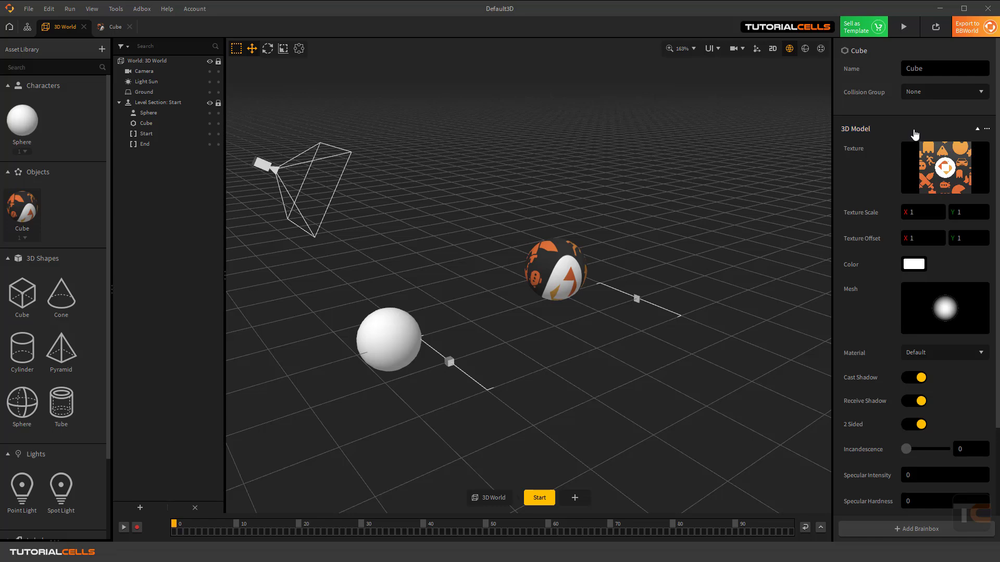
Collapse the 3D Model properties, then open the Cube asset's node map and rearrange its Start and 3D Model nodes
click(853, 131)
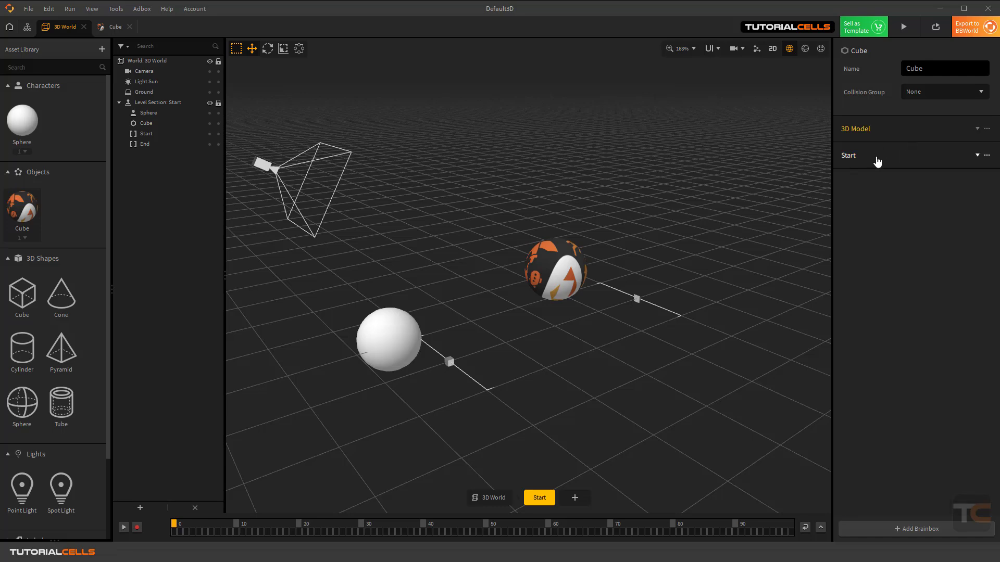
double_click(19, 208)
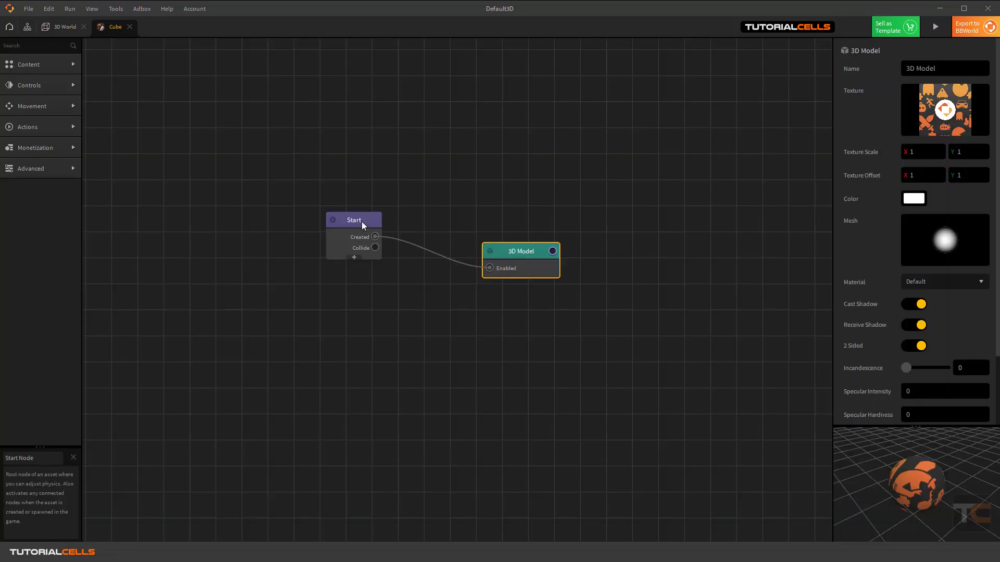
drag(363, 224, 325, 238)
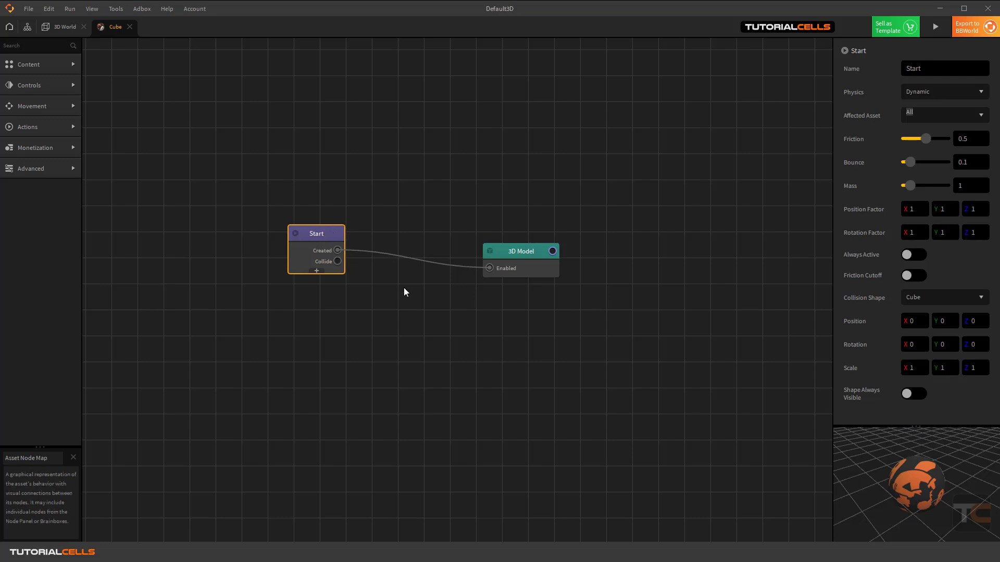
drag(512, 255, 495, 239)
click(320, 233)
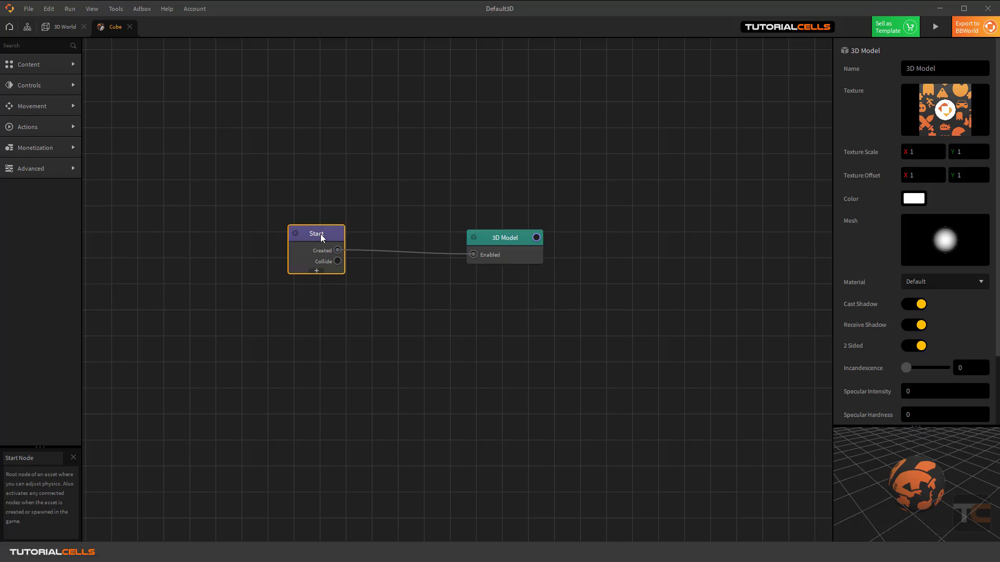
drag(320, 233, 328, 206)
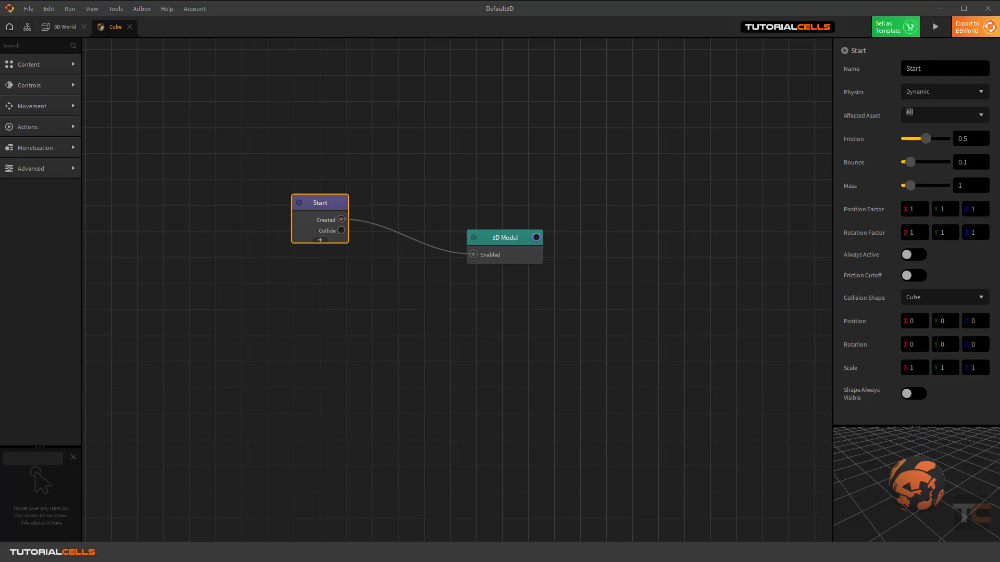
Review the Start node's Physics options without changing them, and move the 3D Model node closer to the Start node
click(932, 68)
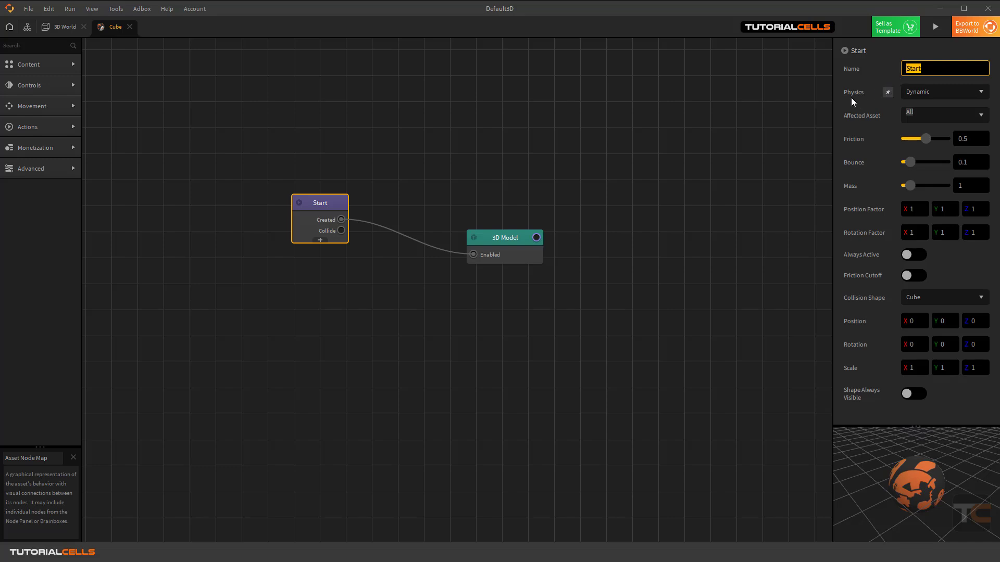
click(941, 92)
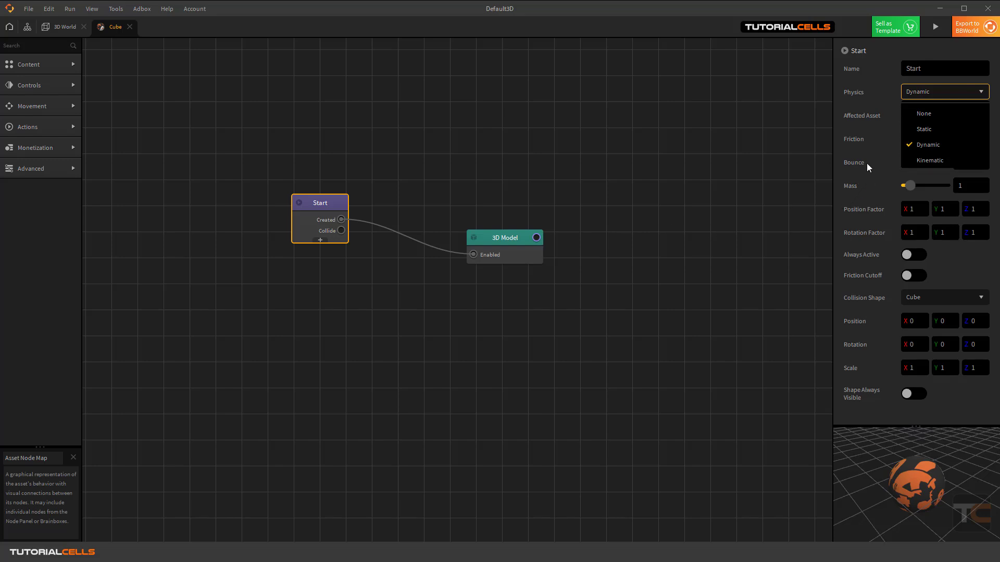
click(867, 148)
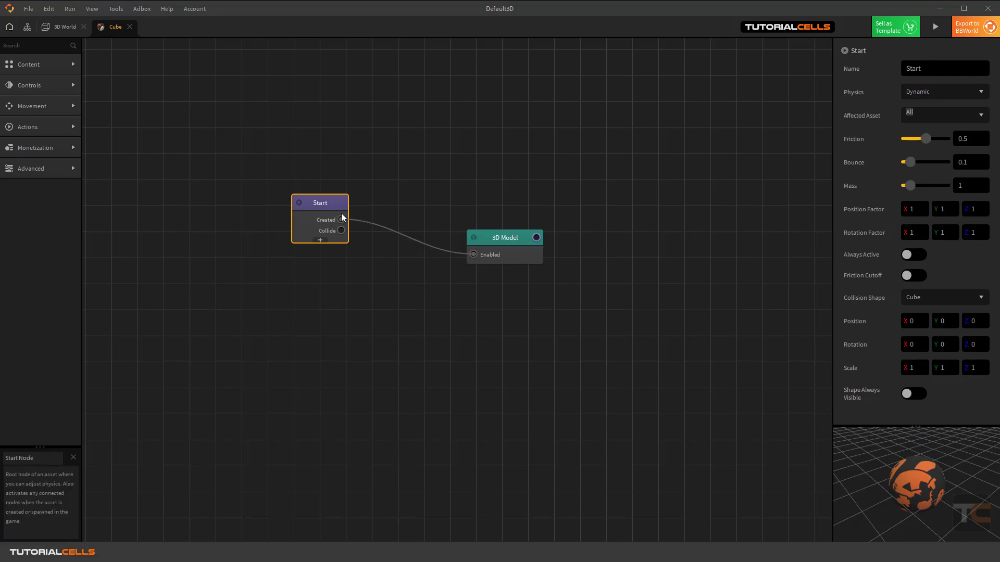
drag(498, 239, 461, 233)
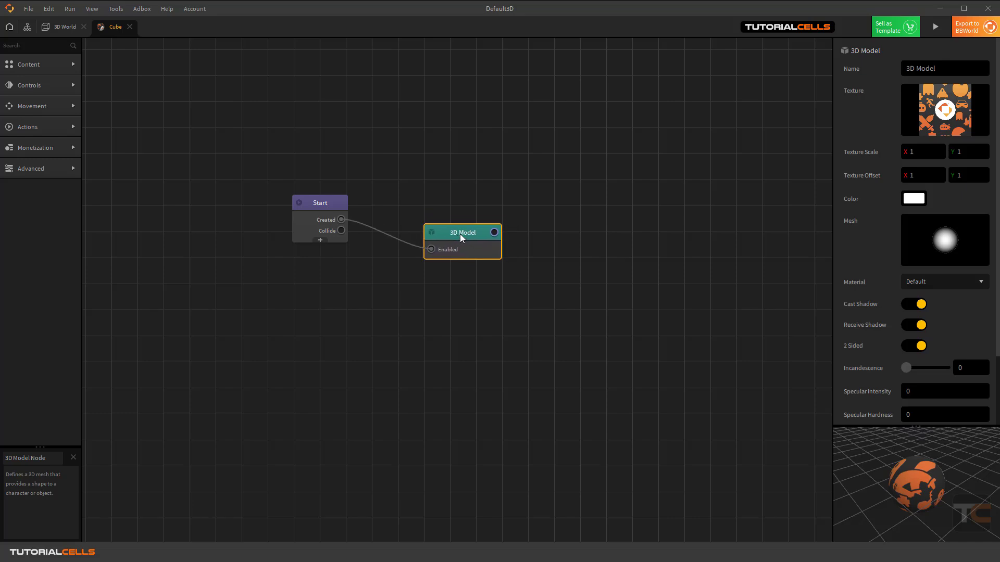
mouse_move(461, 234)
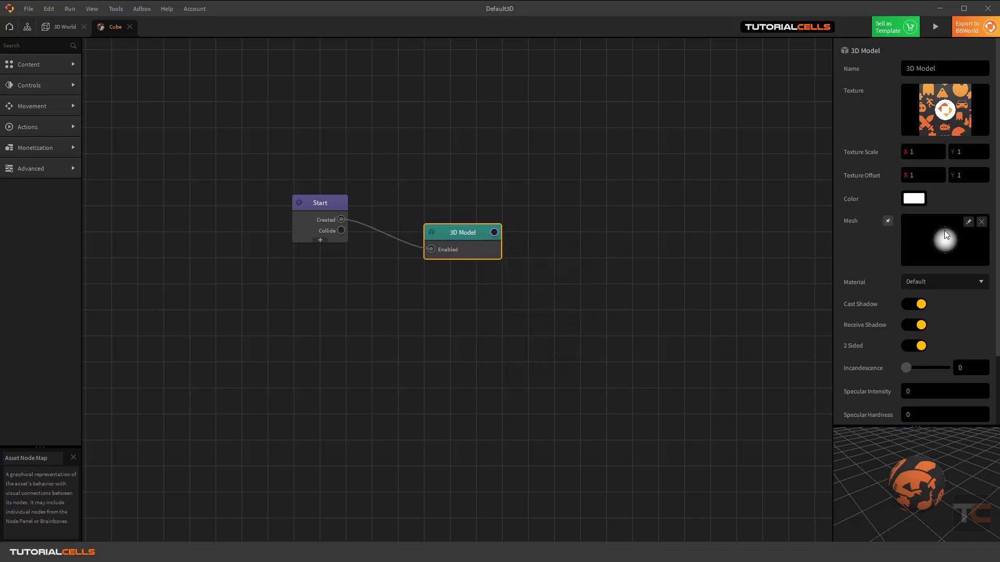
Return to the 3D World scene and duplicate the placed Cube object four times
click(67, 27)
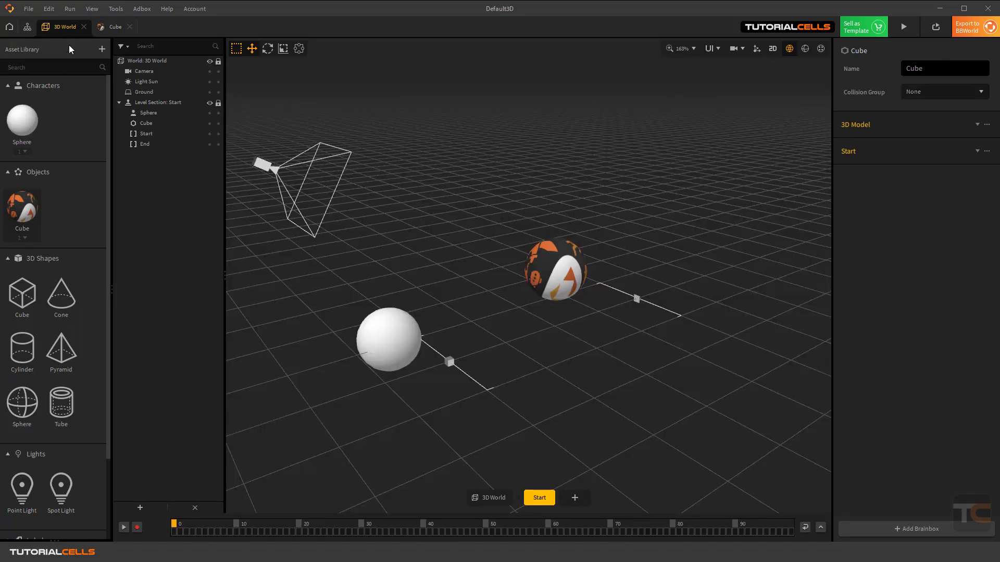
click(566, 286)
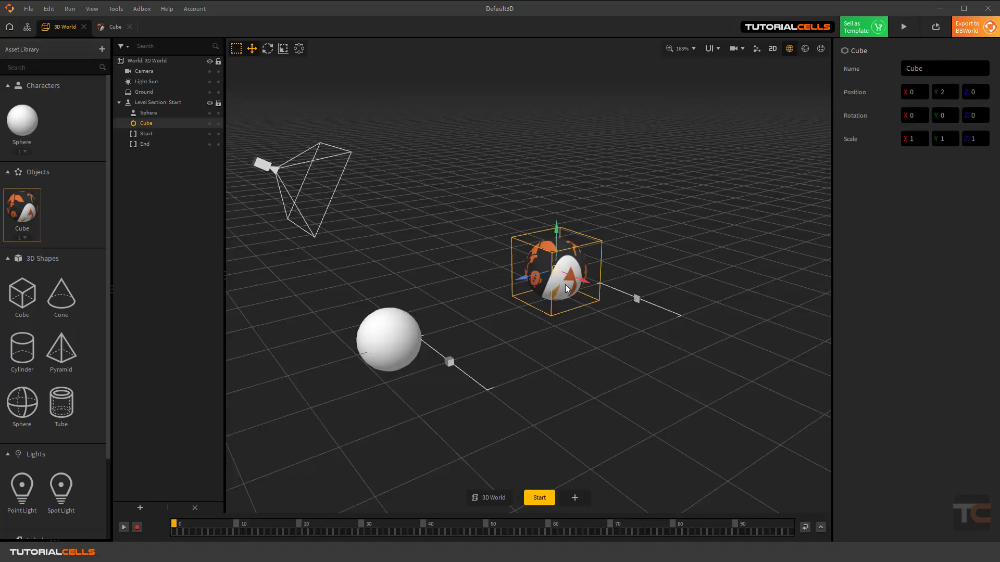
key(ctrl+d)
key(ctrl+d)
key(ctrl+d)
key(ctrl+d)
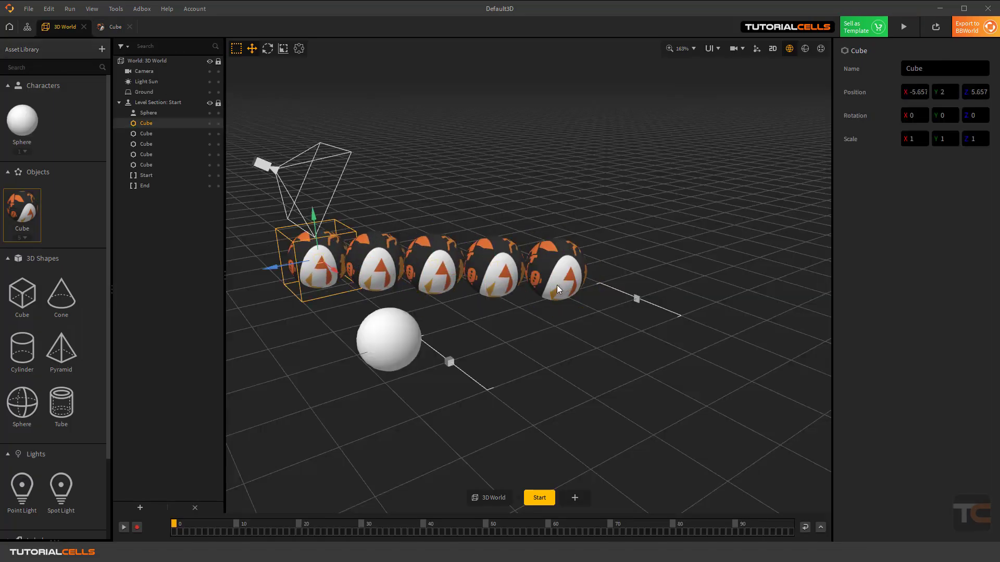
Reopen the Cube asset's node map and move the Start node farther away from the 3D Model node
click(30, 241)
click(29, 241)
double_click(36, 216)
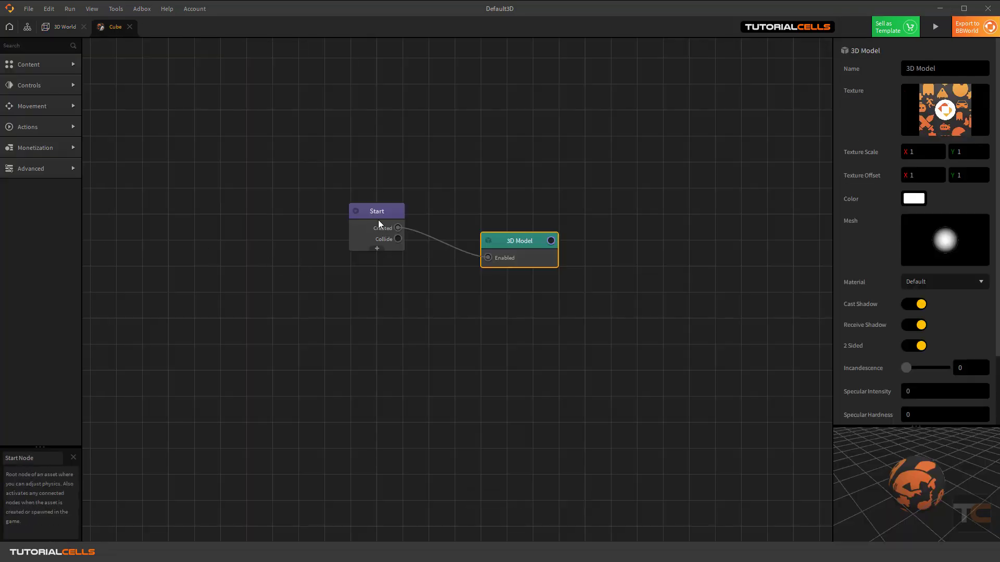
drag(382, 214, 336, 213)
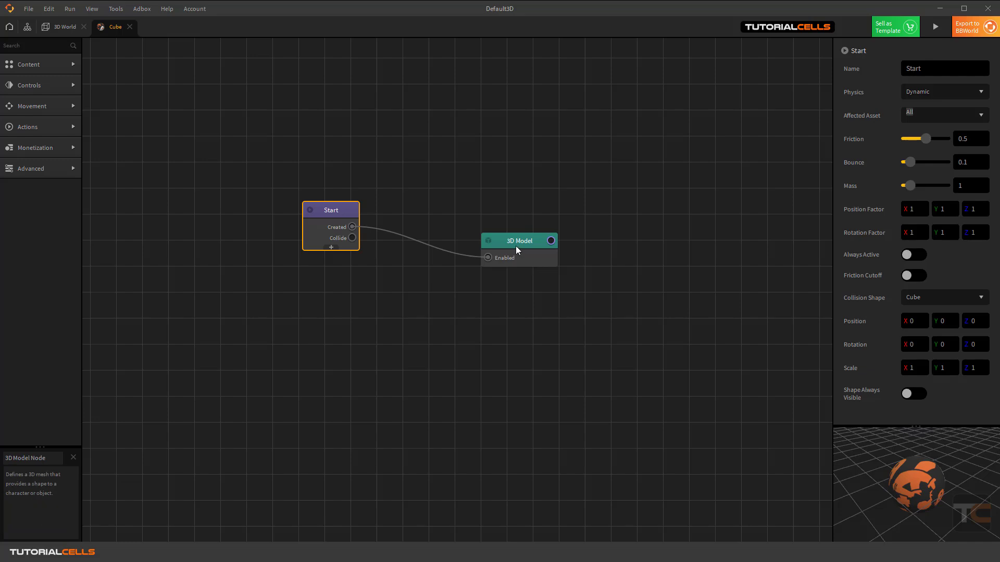
drag(514, 246, 504, 247)
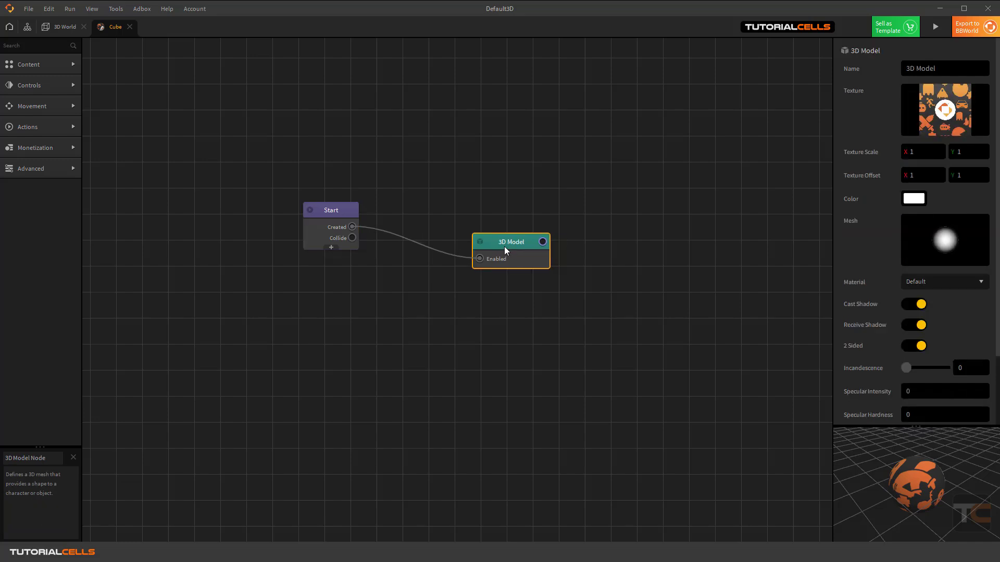
Change the 3D Model node's mesh from Sphere to the second listed Cube mesh, save it, and return to the 3D World scene
mouse_move(927, 224)
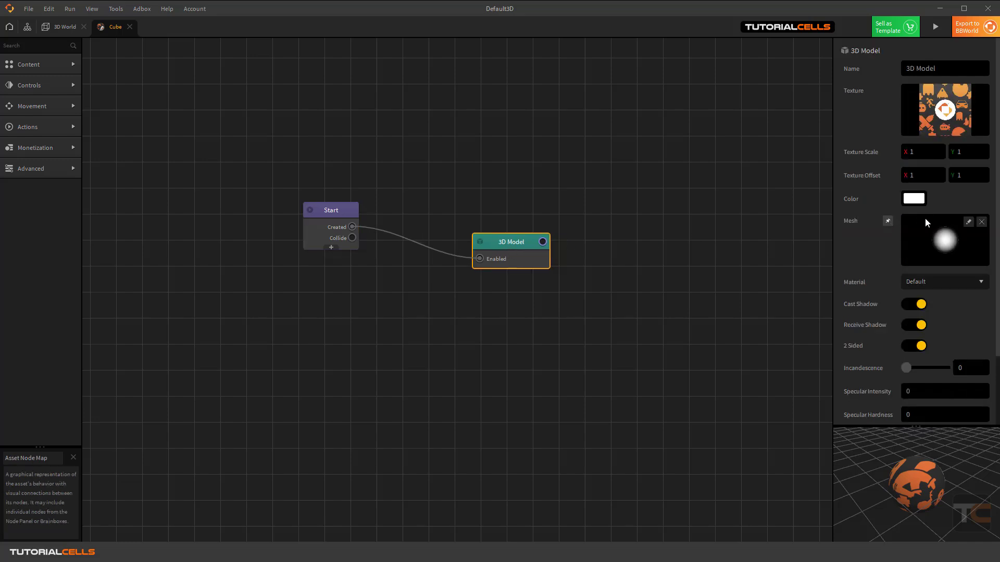
click(968, 223)
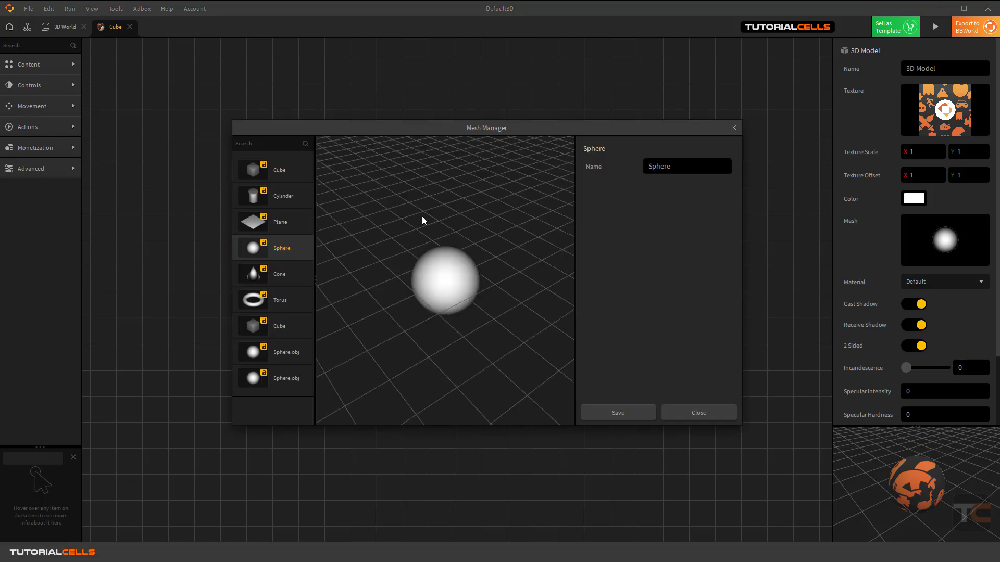
drag(445, 133, 434, 121)
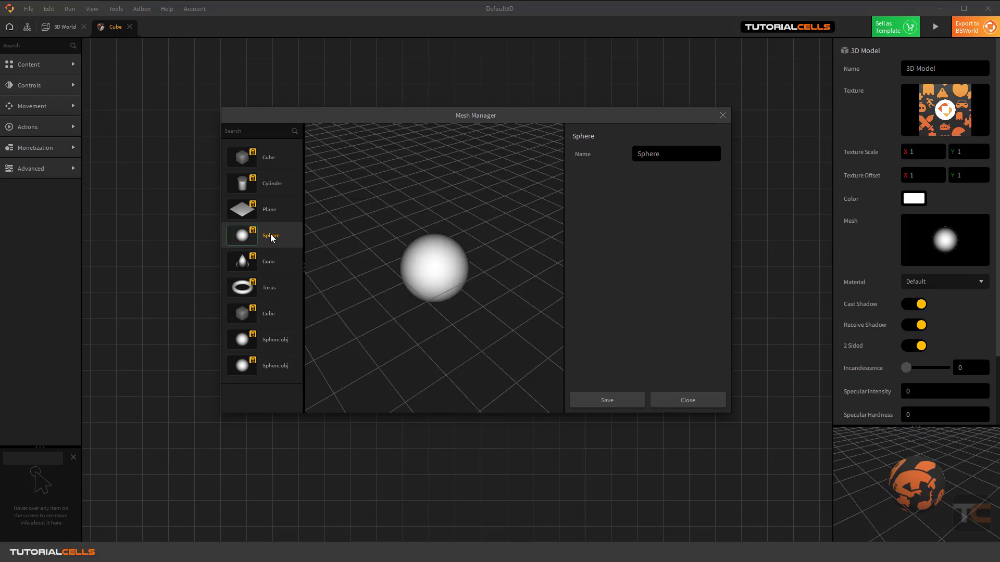
click(275, 319)
click(609, 399)
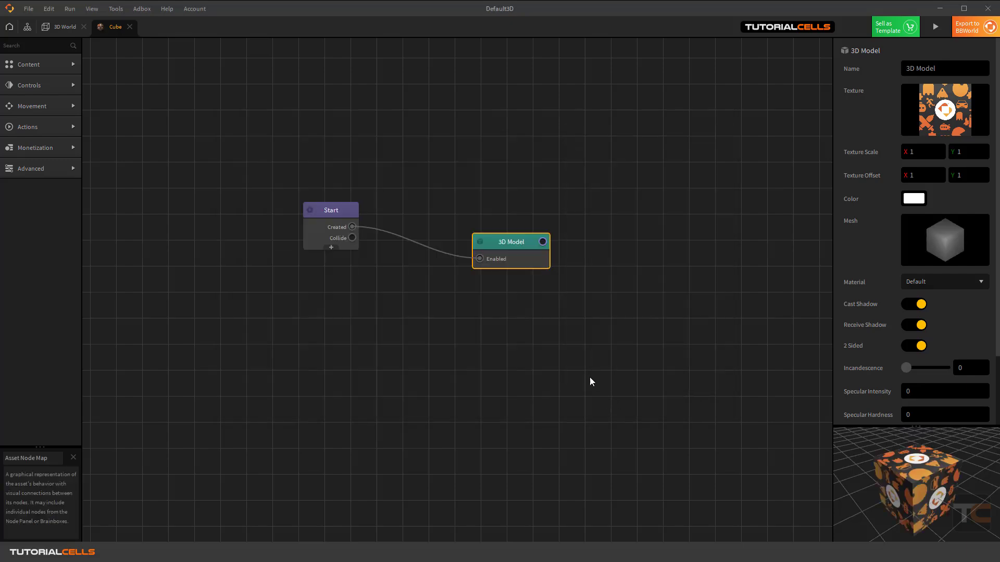
click(62, 27)
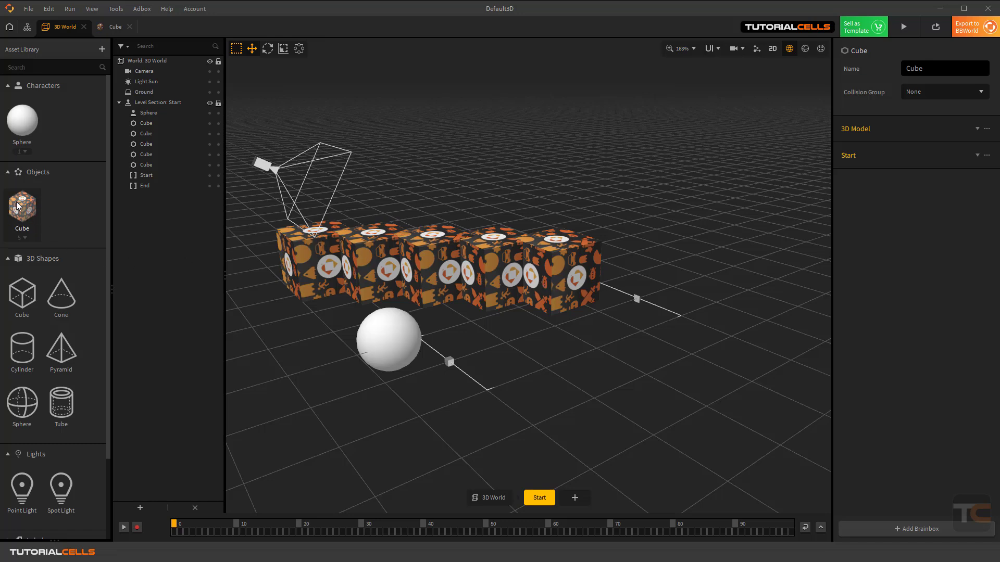
Add a new Cube from the 3D shapes to the scene and rename the placed object Cube2
double_click(23, 295)
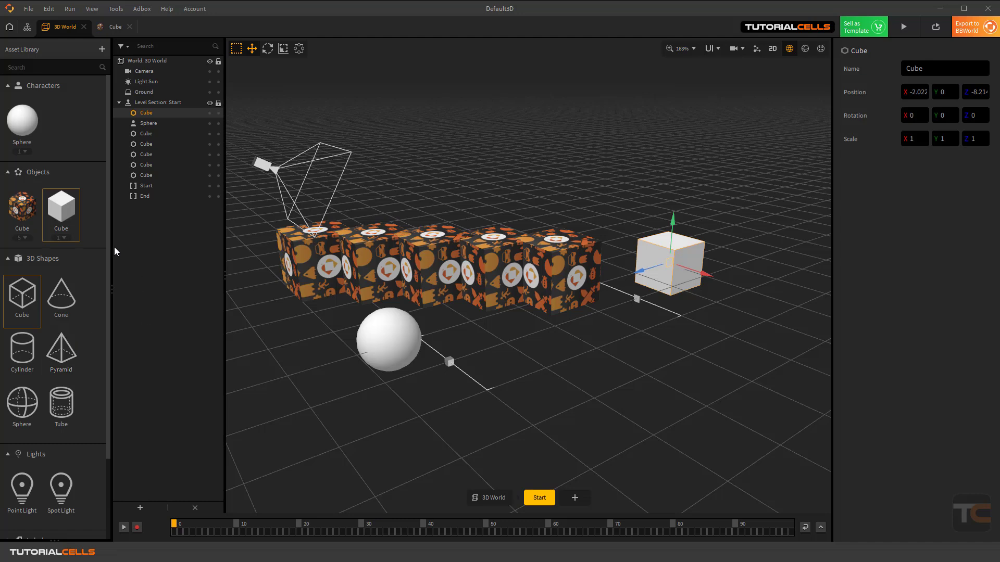
click(929, 69)
text(2)
key(Return)
List the placed copies of the untextured Cube asset and rename that asset Cube2
click(21, 215)
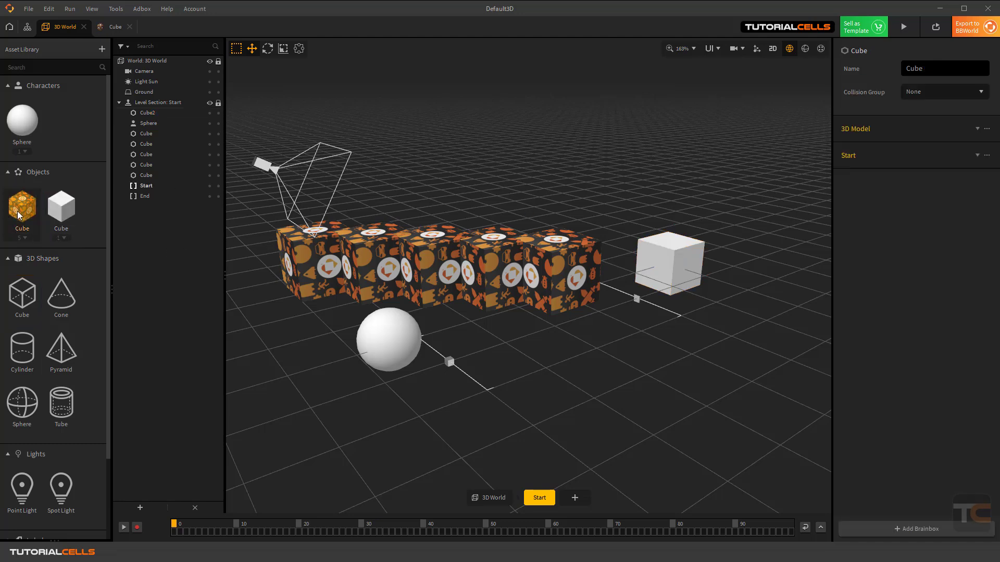
click(55, 212)
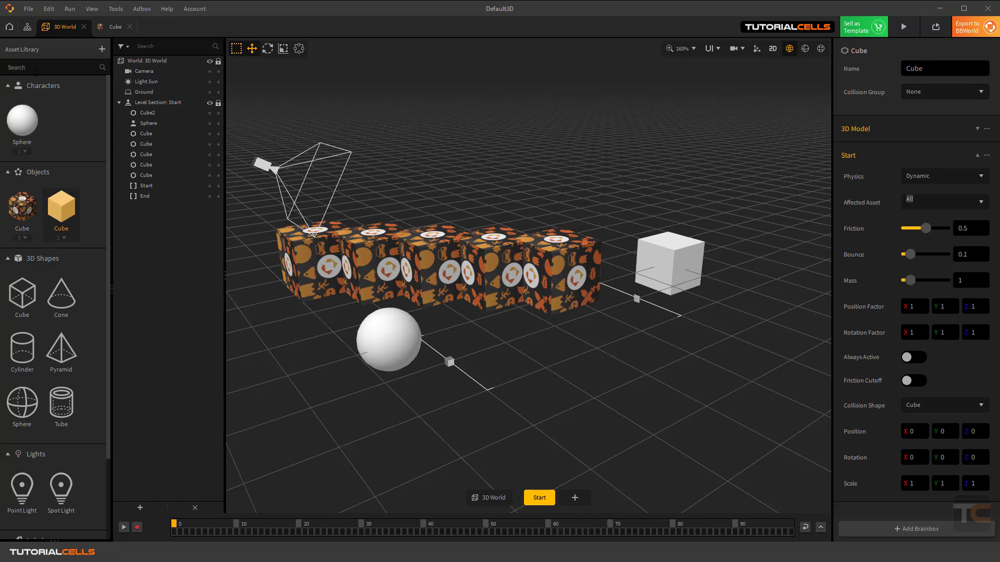
click(99, 24)
click(74, 27)
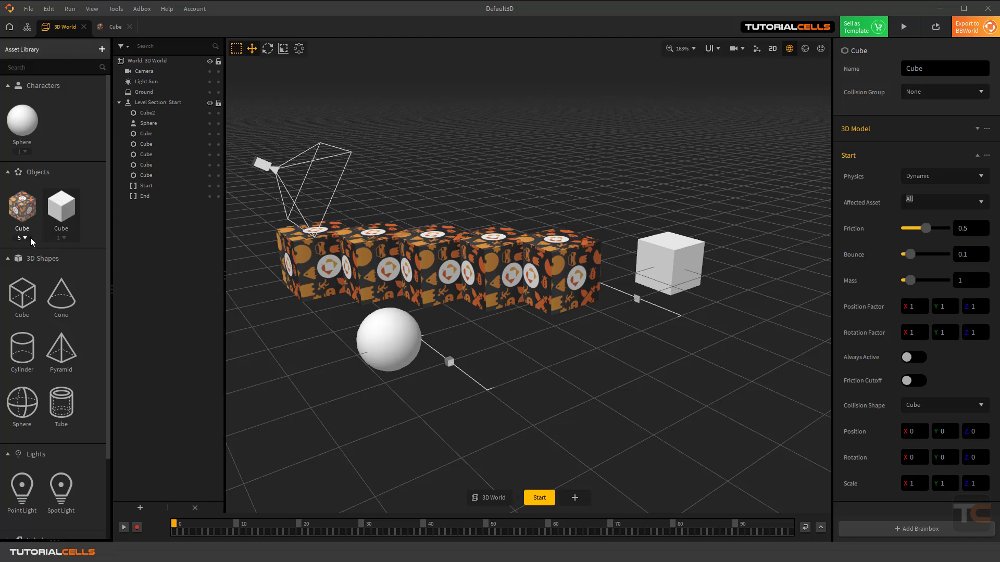
click(64, 238)
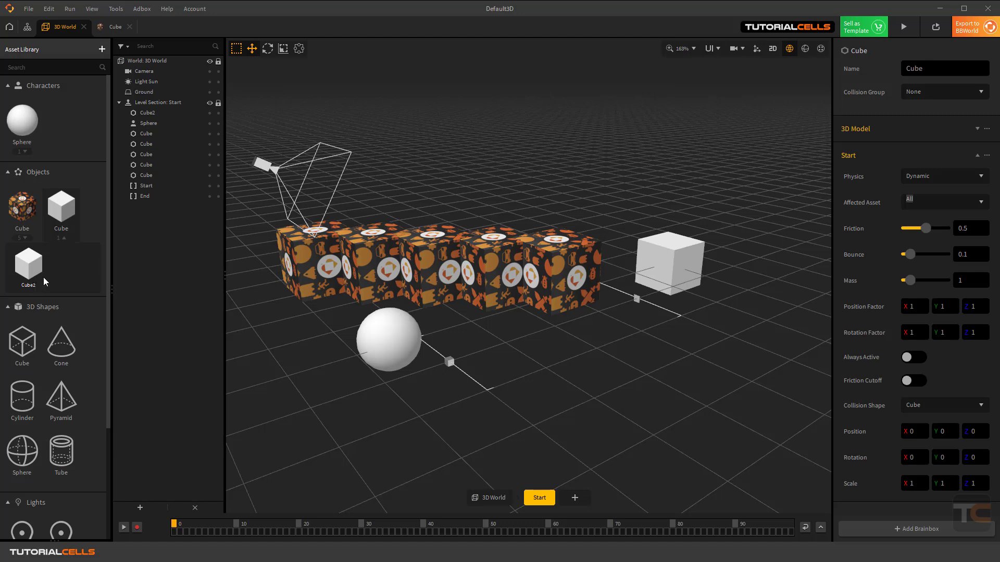
click(61, 208)
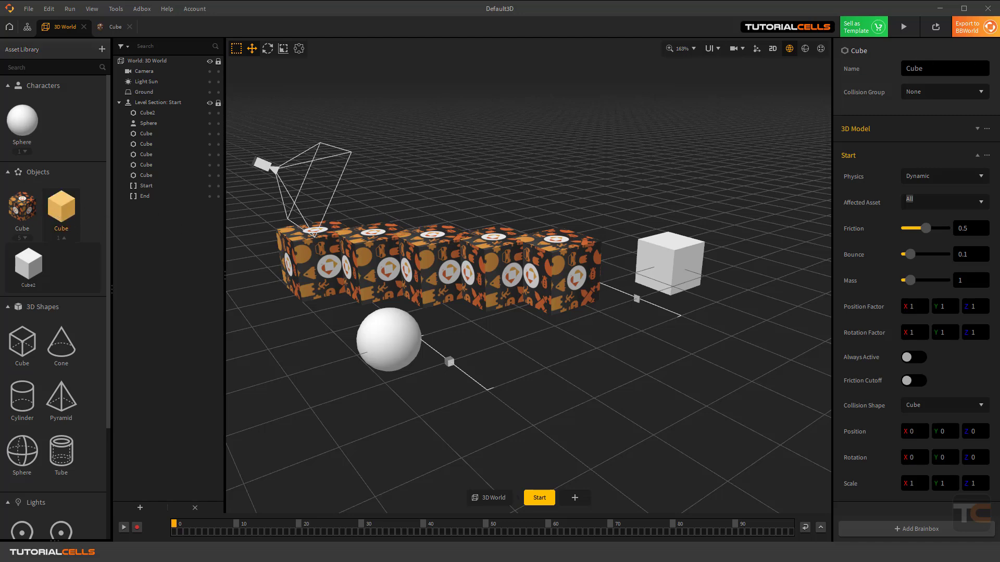
click(931, 68)
text(2)
key(Return)
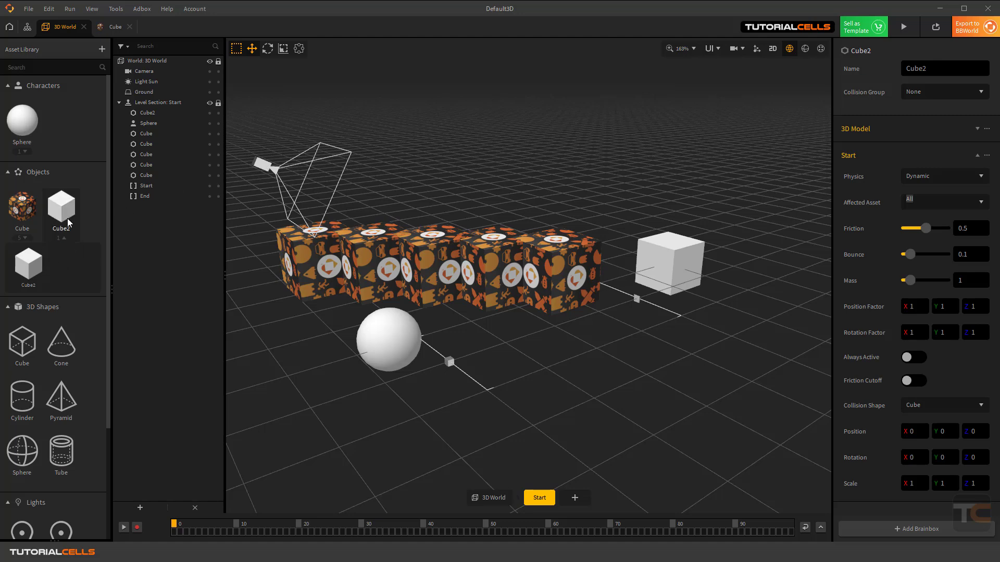
Duplicate the placed Cube2 object twice and collapse the Cube2 asset's list of copies
click(35, 264)
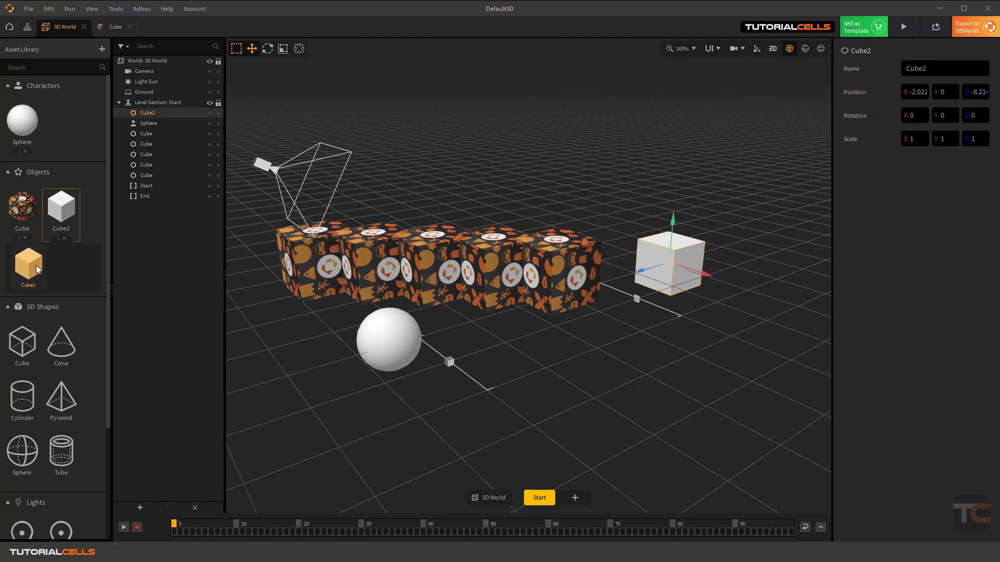
click(62, 213)
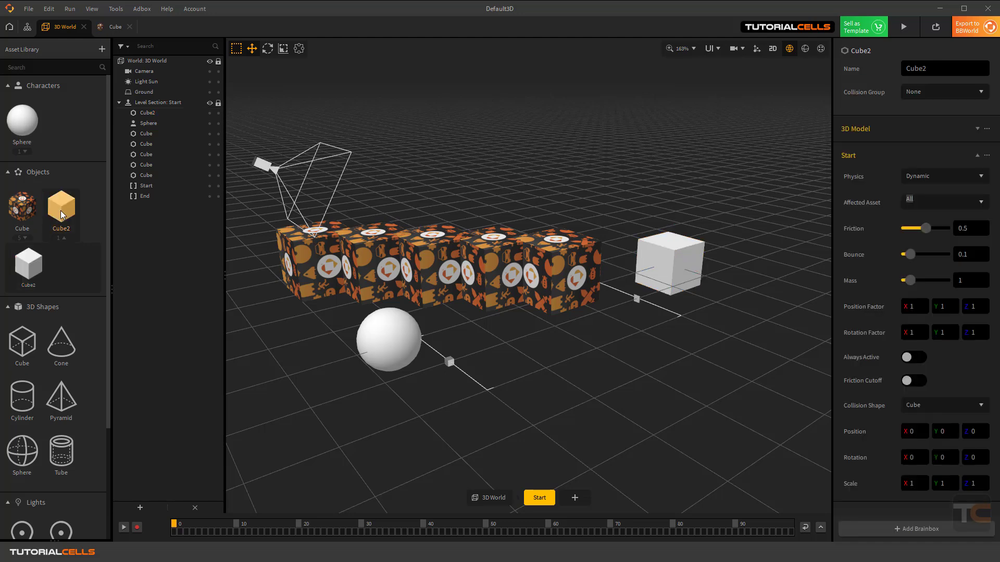
click(681, 255)
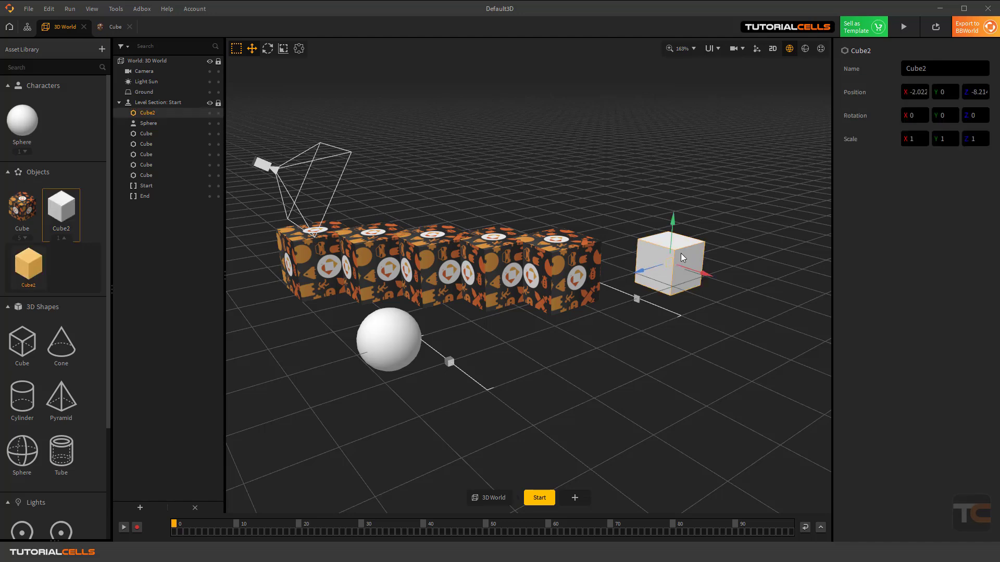
key(ctrl+d)
key(ctrl+d)
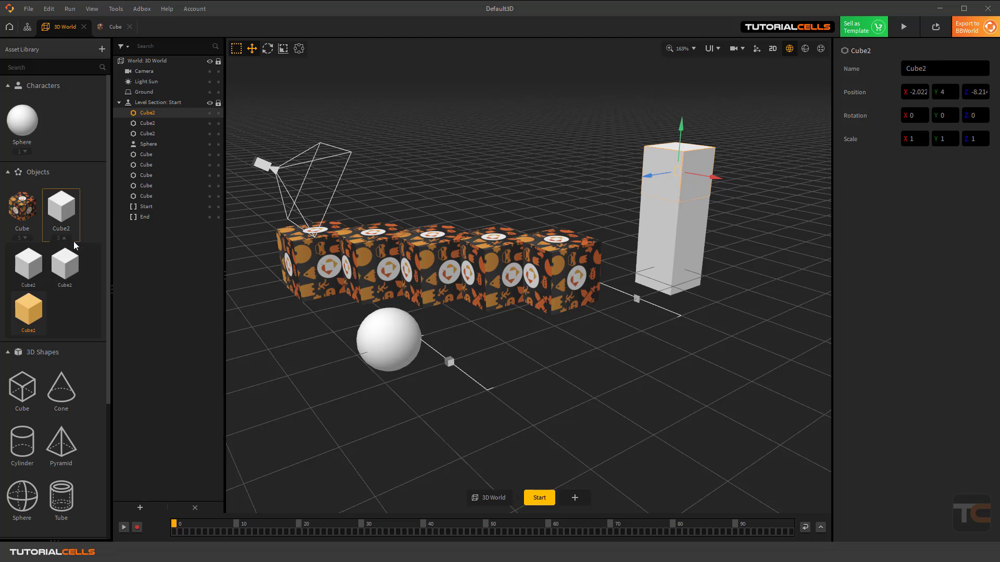
click(62, 238)
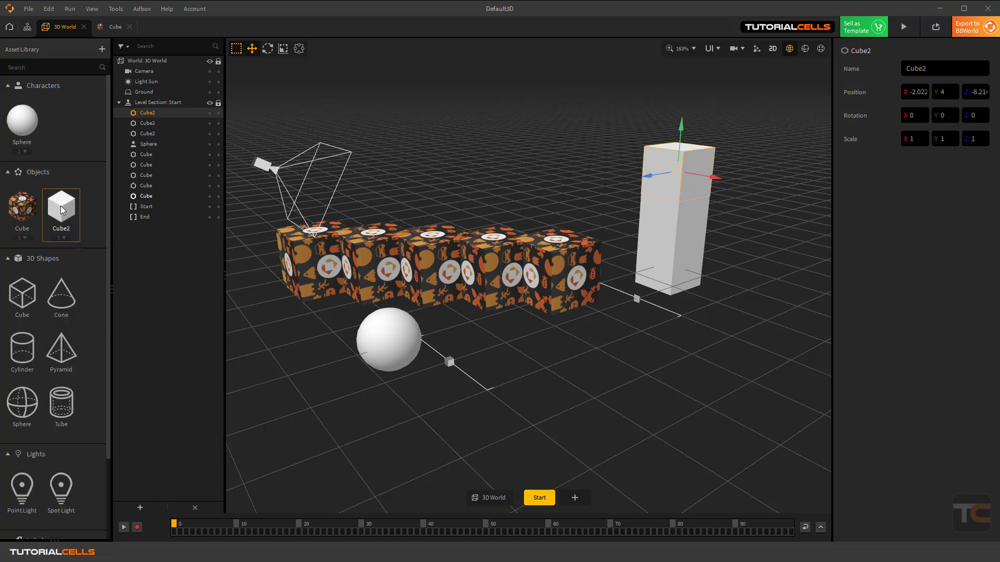
Remove the texture from the original Cube asset's 3D Model settings
click(21, 213)
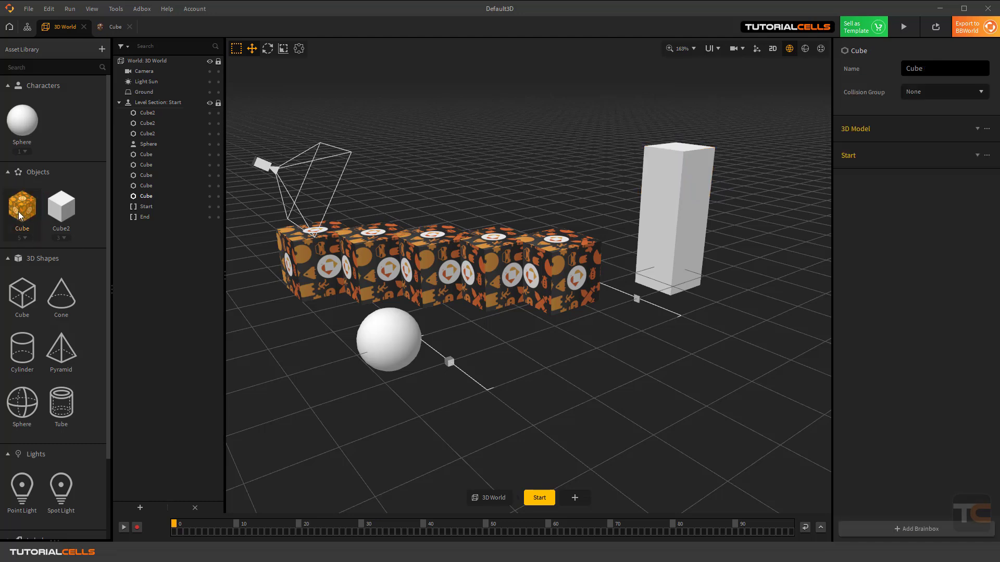
click(892, 134)
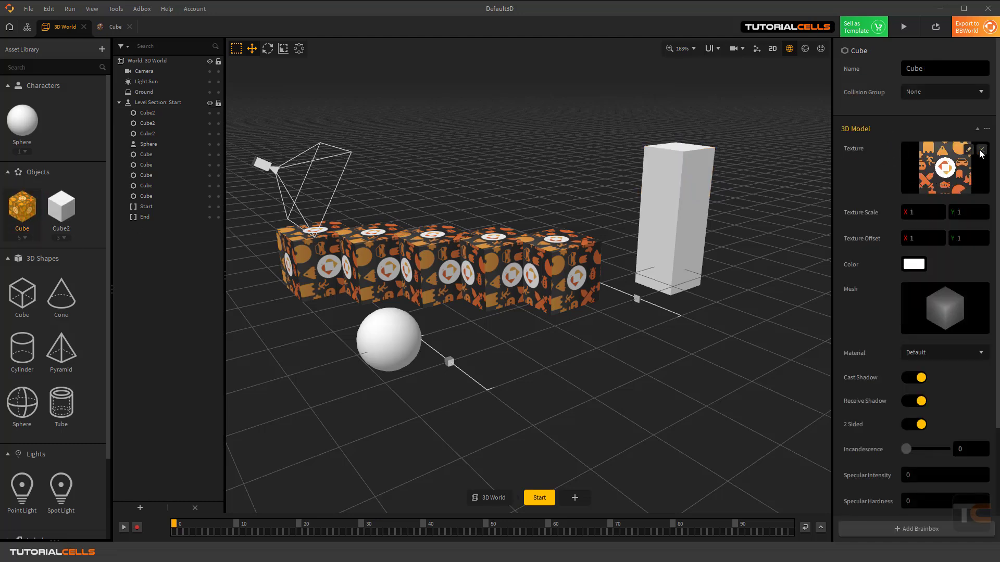
click(982, 150)
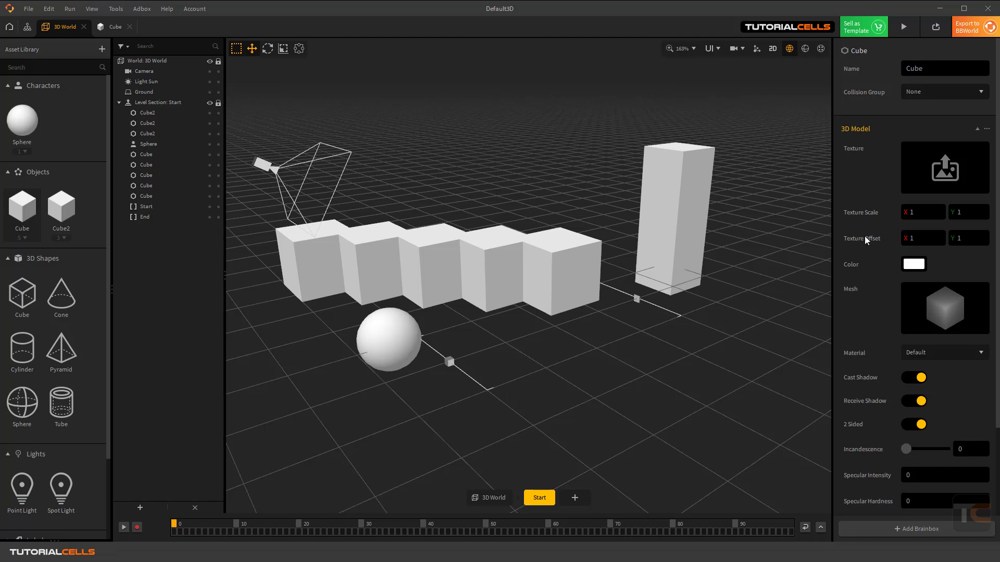
Try the Shadeless material on the Cube asset's 3D Model and set it back to Default
scroll(873, 296, down, 1)
mouse_move(933, 230)
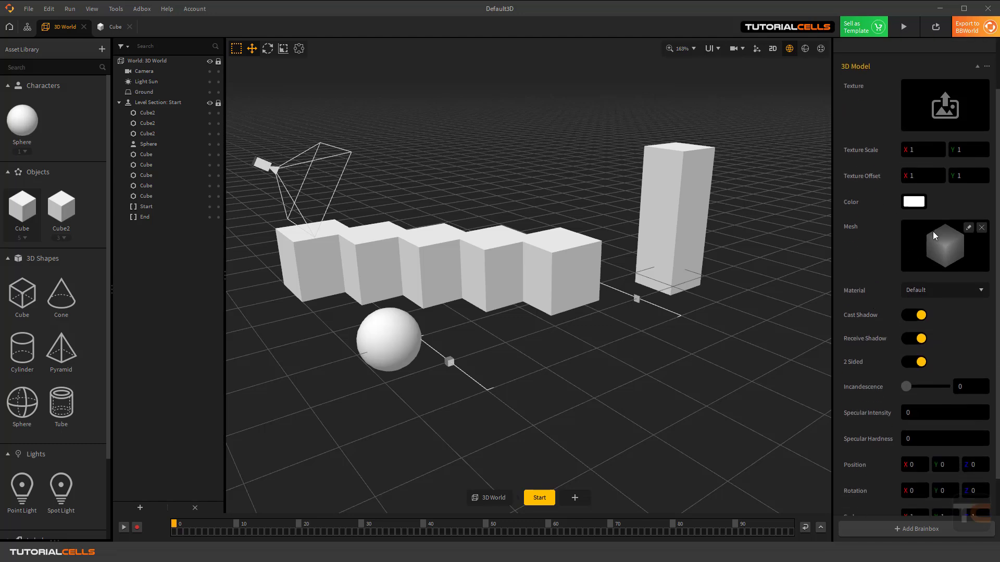
scroll(871, 252, down, 1)
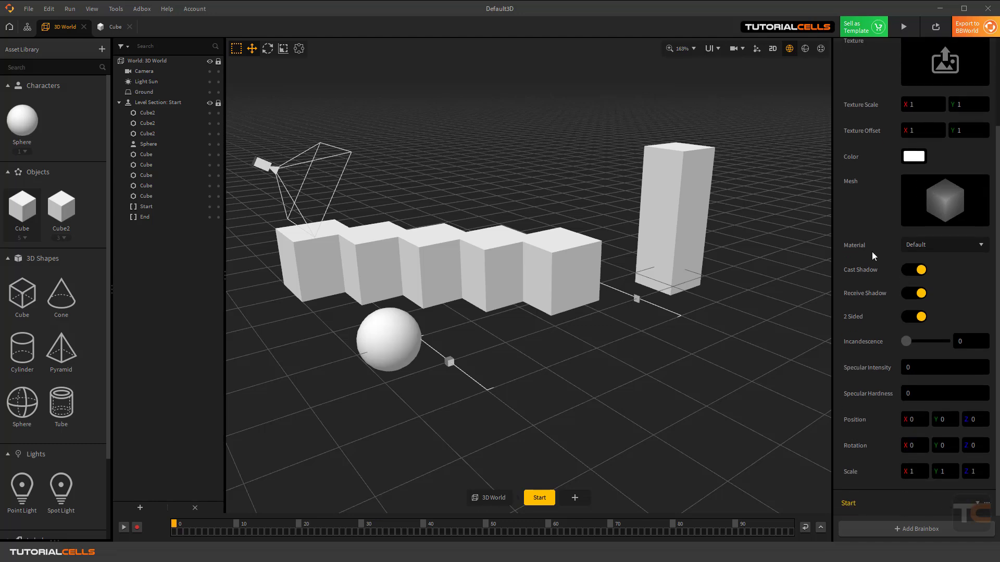
click(933, 246)
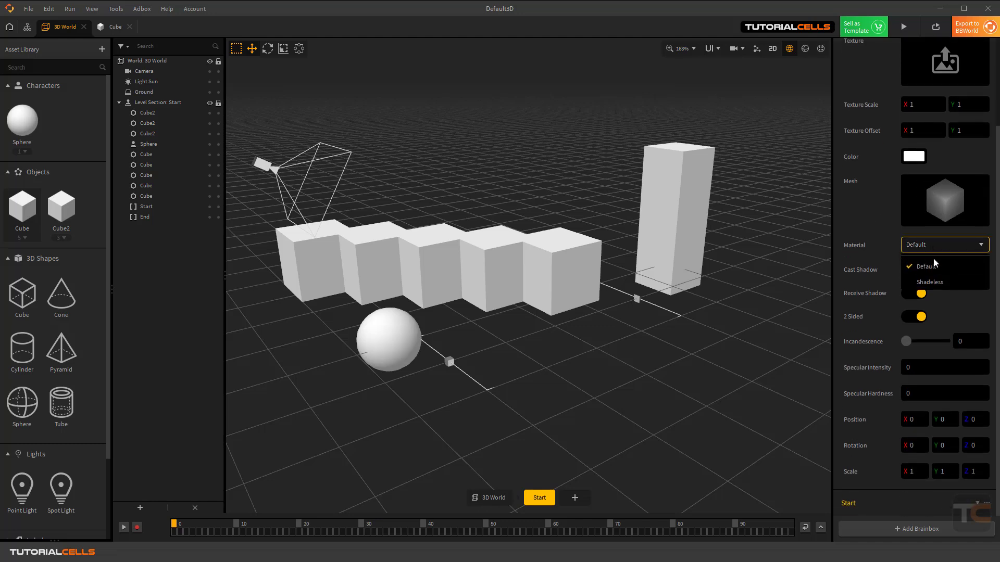
click(945, 282)
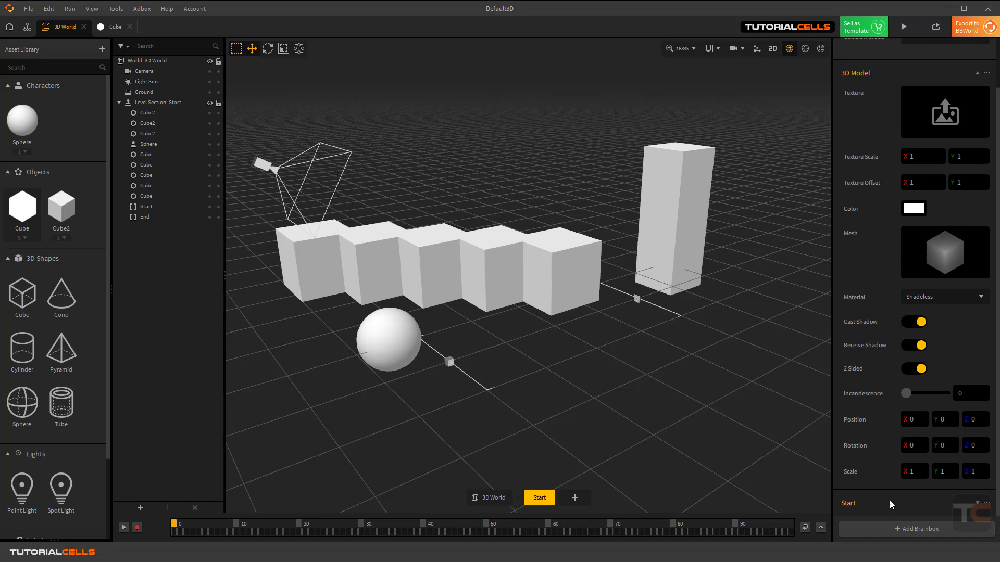
click(957, 296)
click(943, 316)
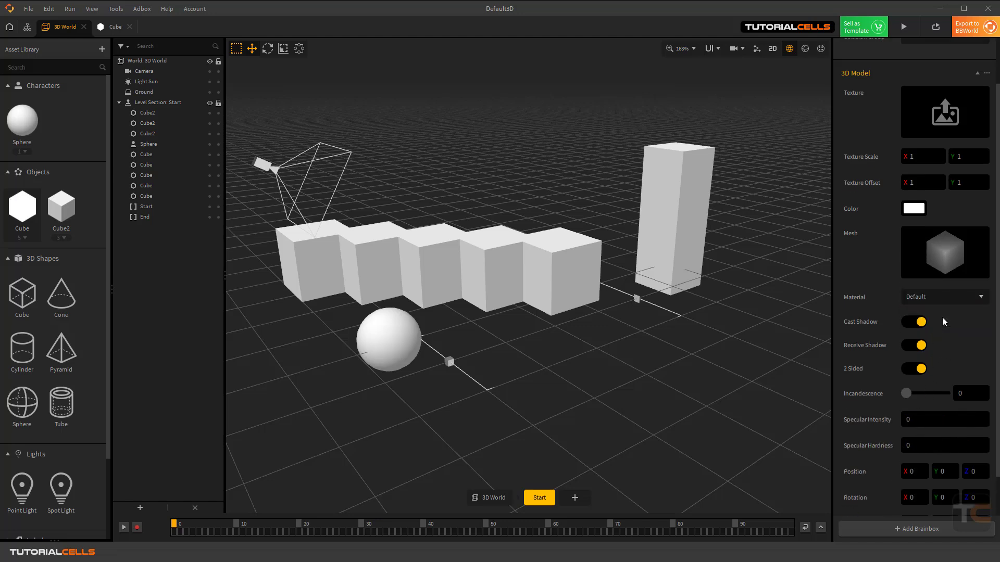
Try an X rotation of 20 in the Cube asset's 3D Model settings and reset it to 0
scroll(896, 375, down, 2)
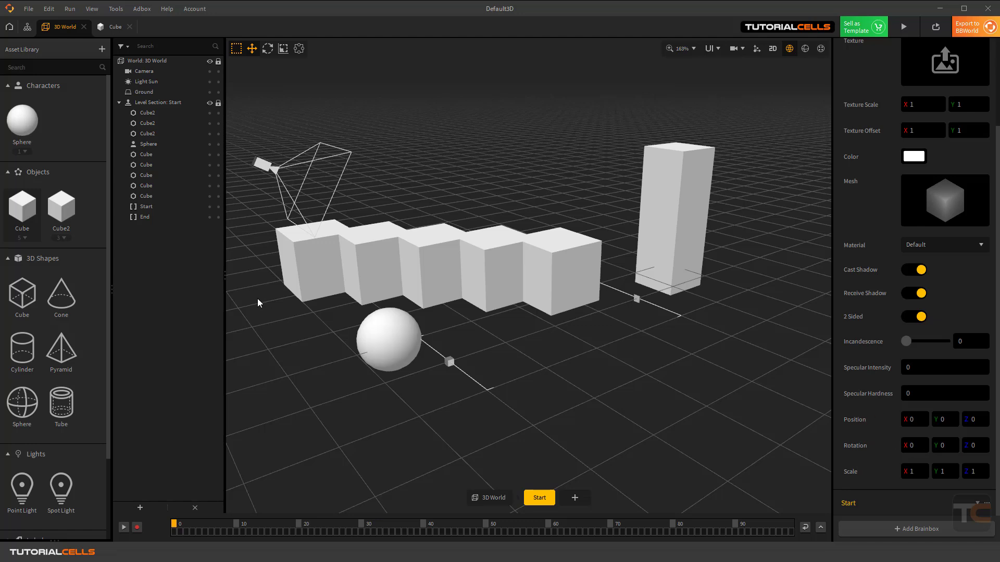
click(22, 209)
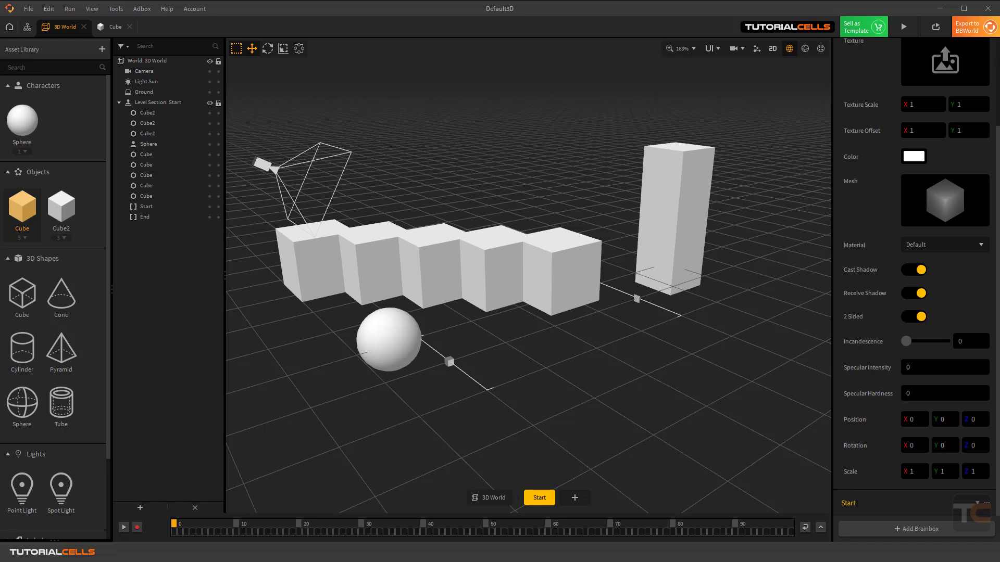
click(918, 446)
text(20)
key(Return)
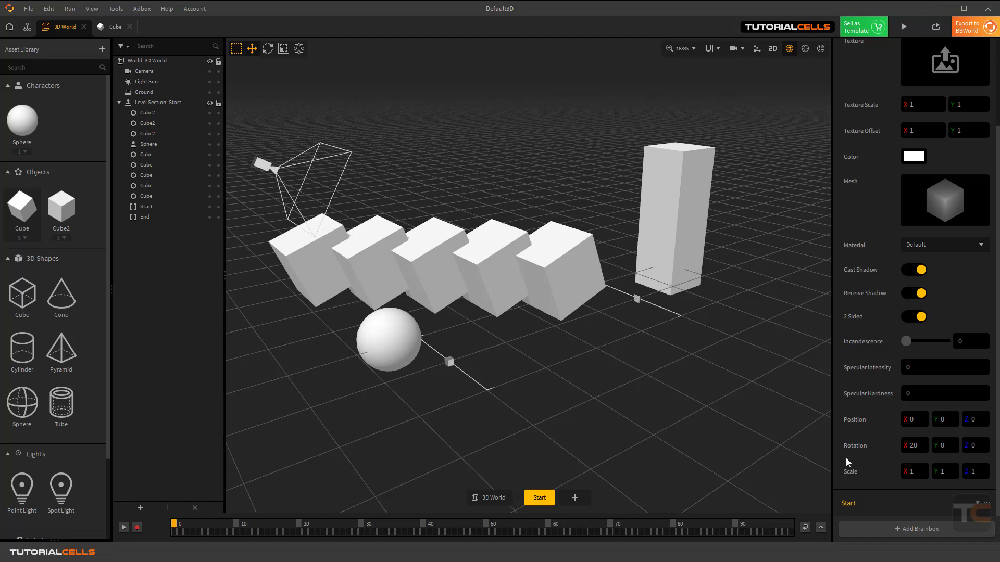
click(918, 447)
text(0)
key(Return)
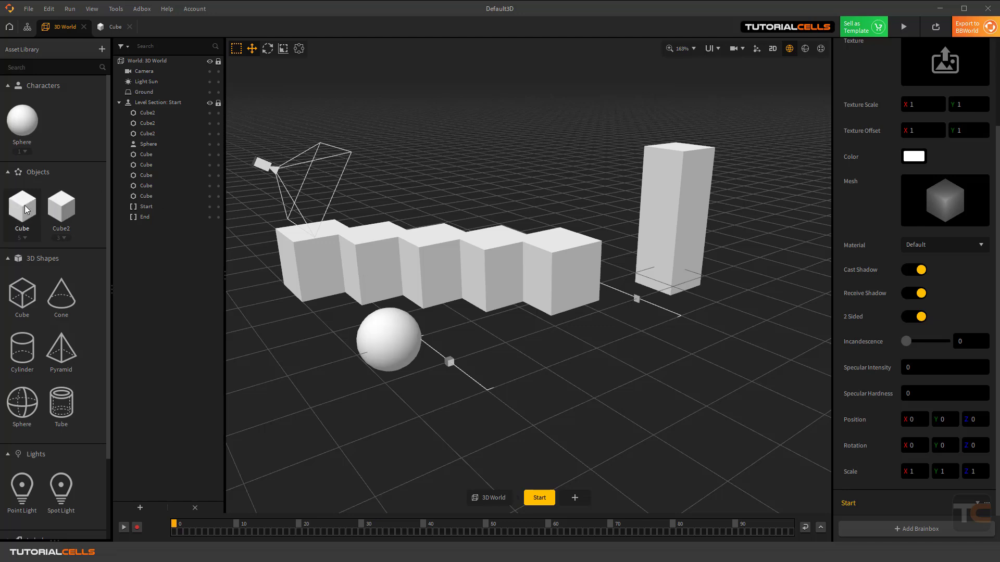
Try an X rotation of 20 on only the first placed cube in the row and undo it
click(306, 251)
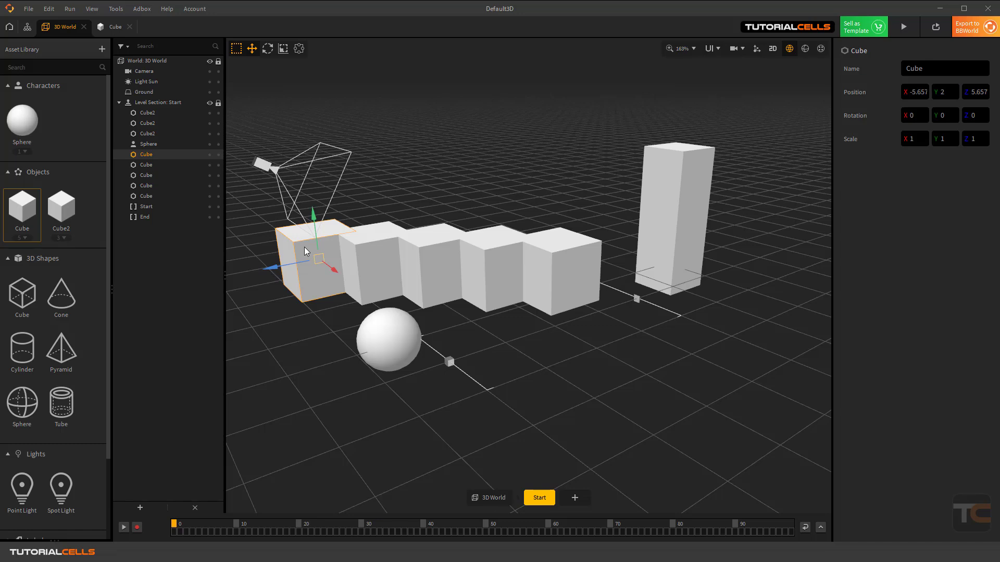
click(906, 120)
text(20)
key(Return)
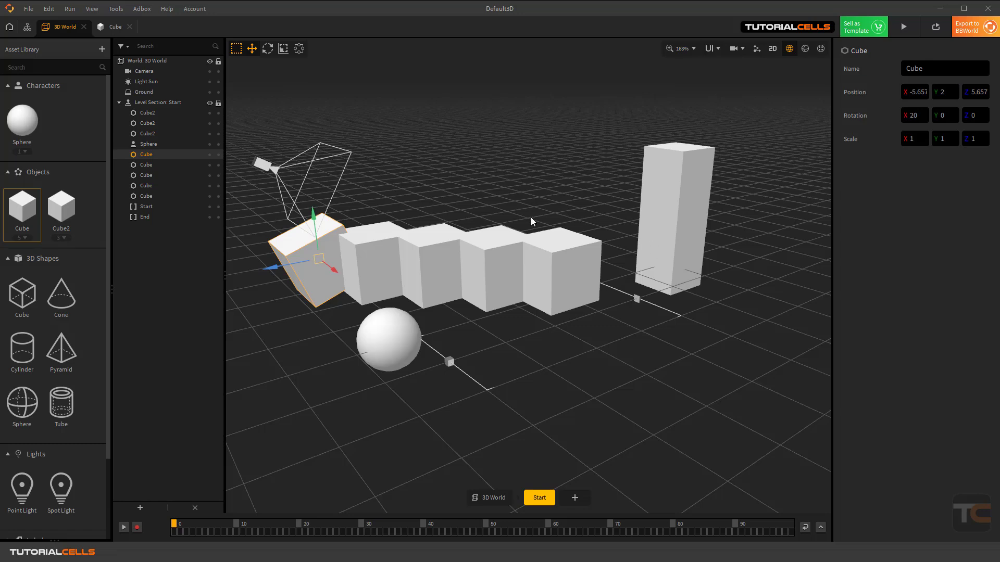
click(529, 201)
key(ctrl+z)
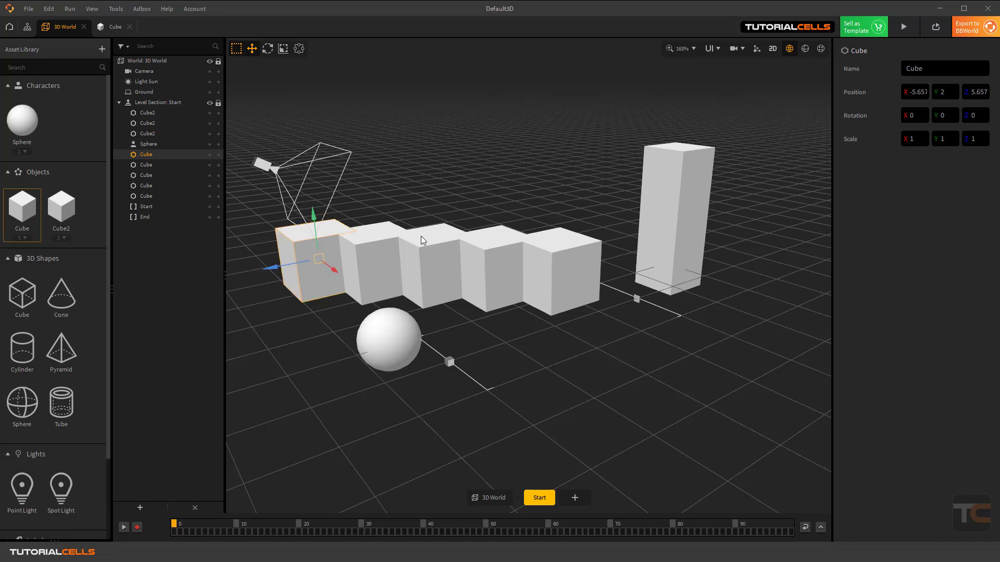
Compare the Cube asset's full 3D Model settings with the transform properties of a single placed cube
click(22, 207)
scroll(865, 370, down, 3)
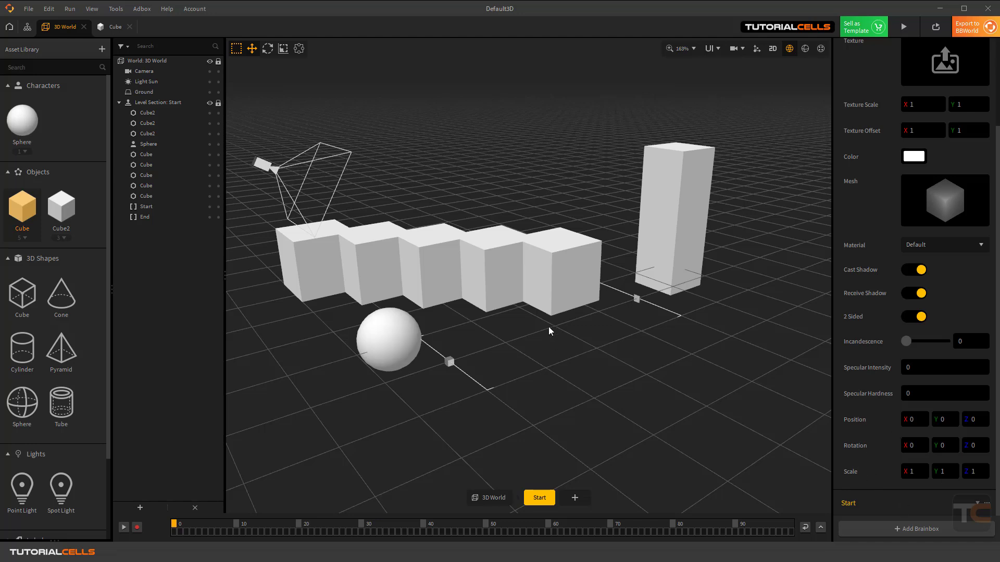
click(329, 240)
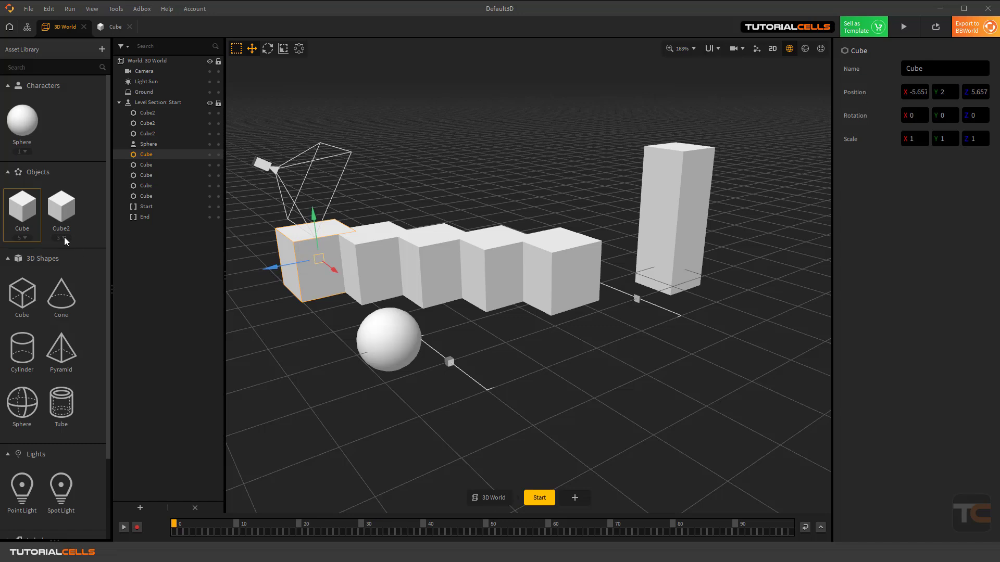
click(22, 208)
scroll(875, 391, down, 3)
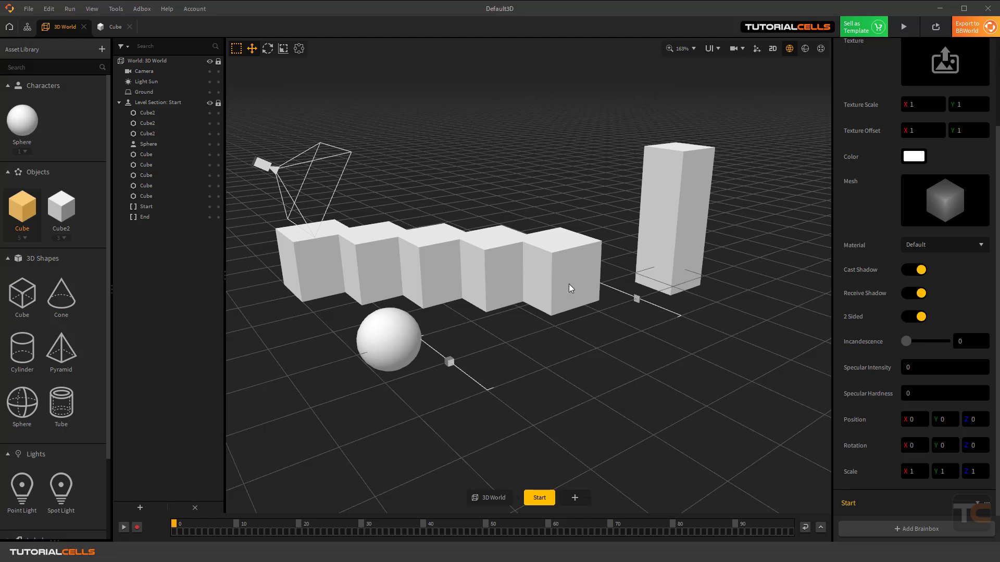
scroll(886, 191, up, 3)
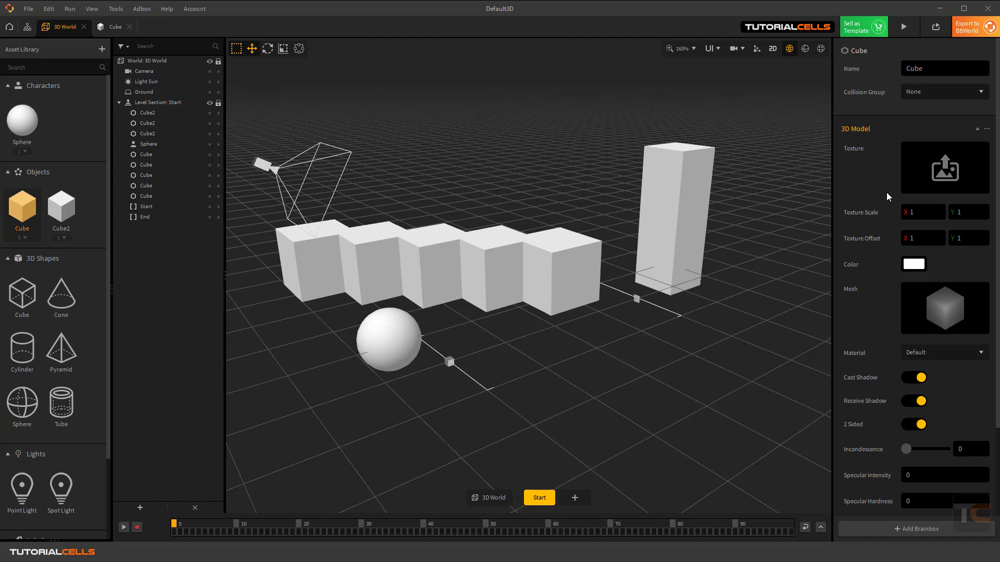
scroll(886, 196, down, 3)
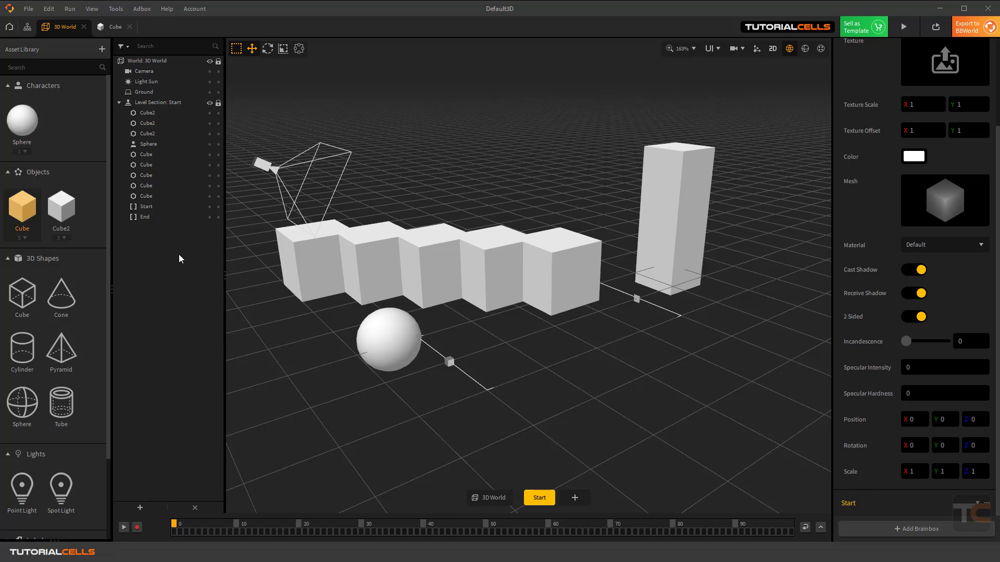
Open the Cube asset's node map and move the Start and 3D Model nodes slightly upward
double_click(27, 208)
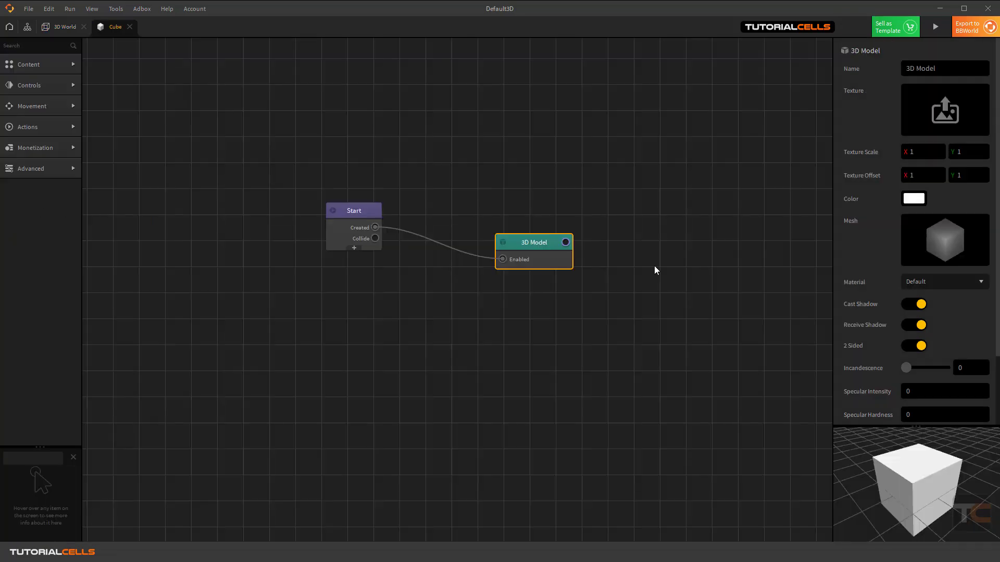
click(360, 206)
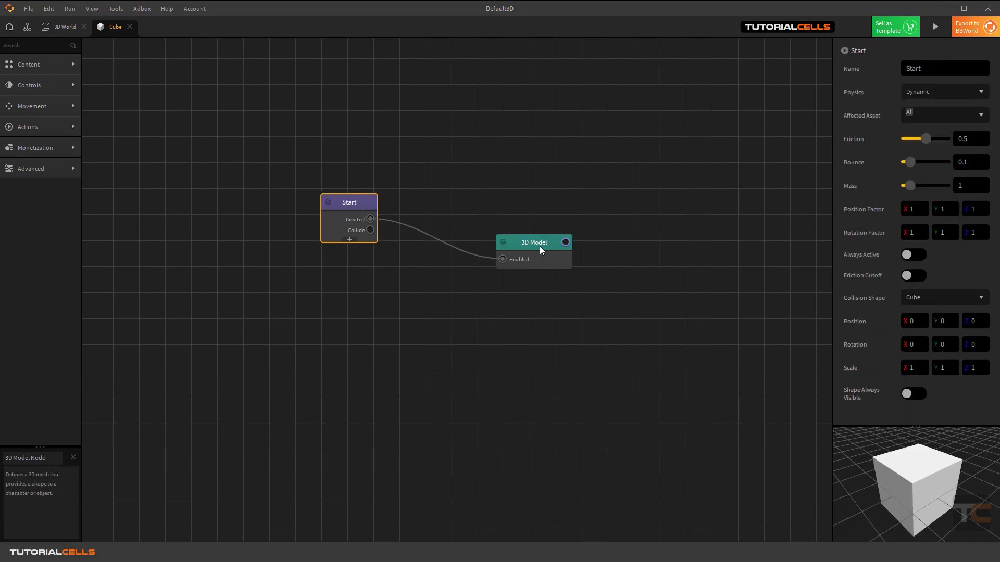
drag(540, 246, 538, 234)
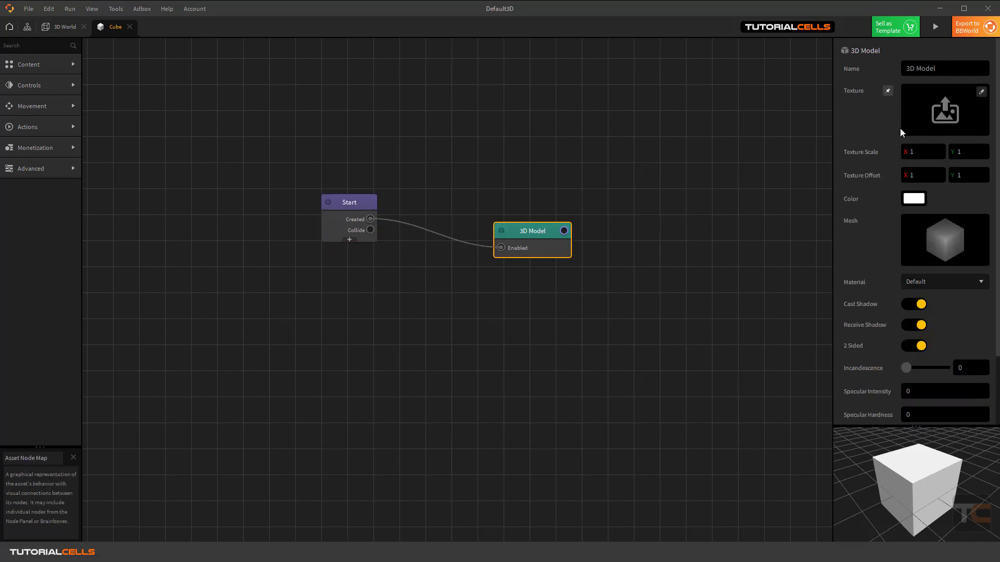
Review the Cube asset's 3D Model node settings and the Physics options of its Start node
scroll(896, 369, down, 2)
scroll(896, 369, down, 1)
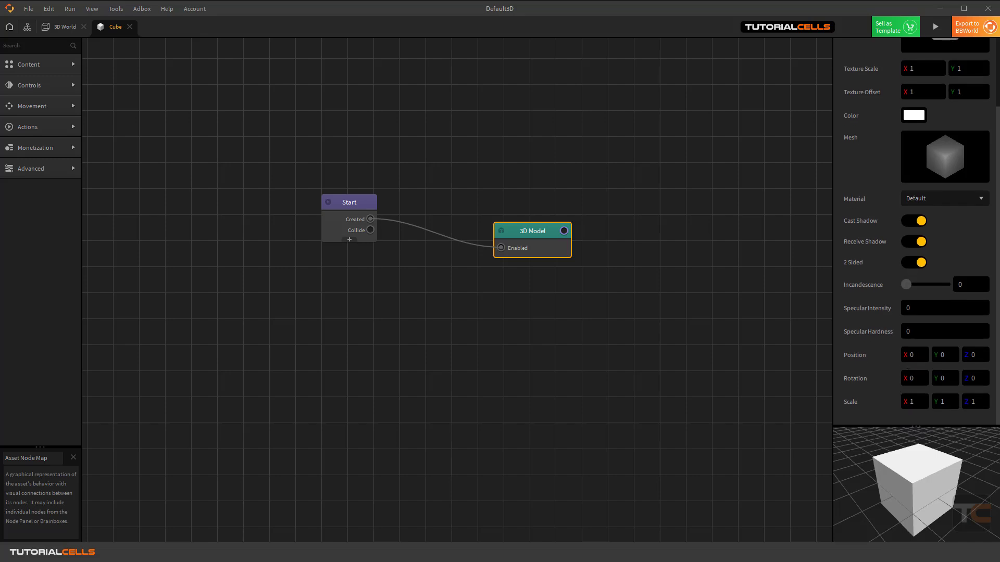
scroll(900, 334, up, 3)
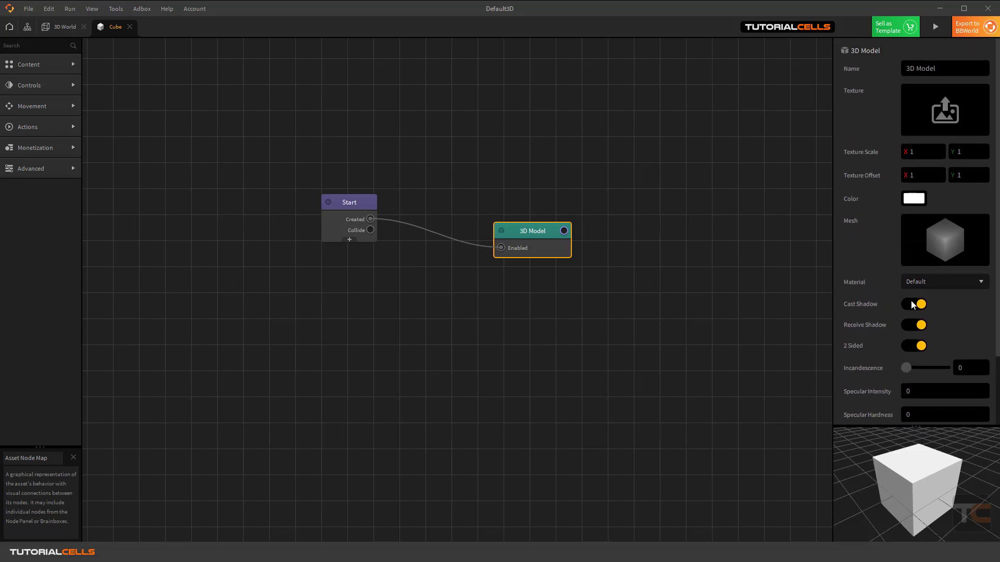
mouse_move(360, 202)
mouse_down()
mouse_move(337, 193)
mouse_move(354, 204)
mouse_up()
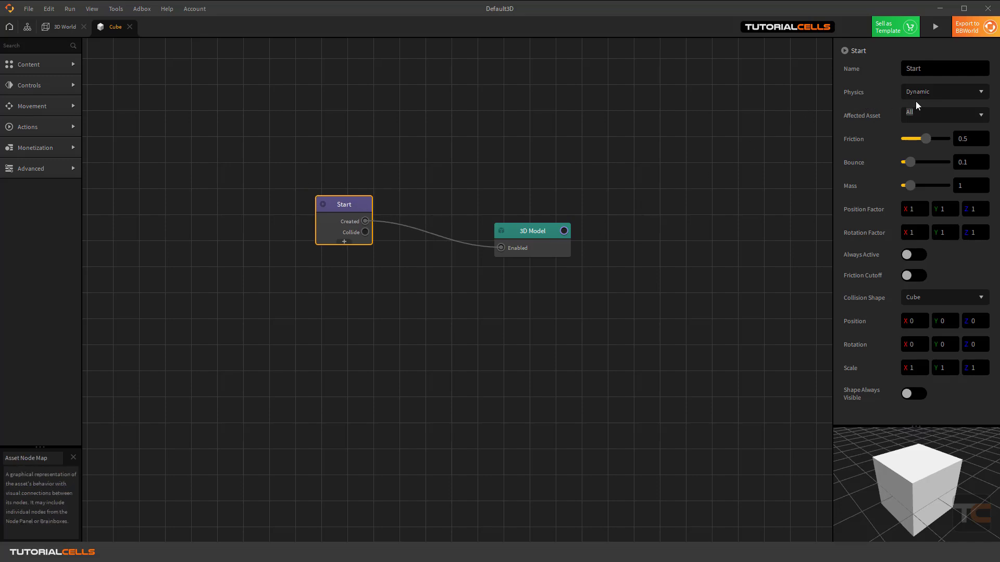
click(933, 93)
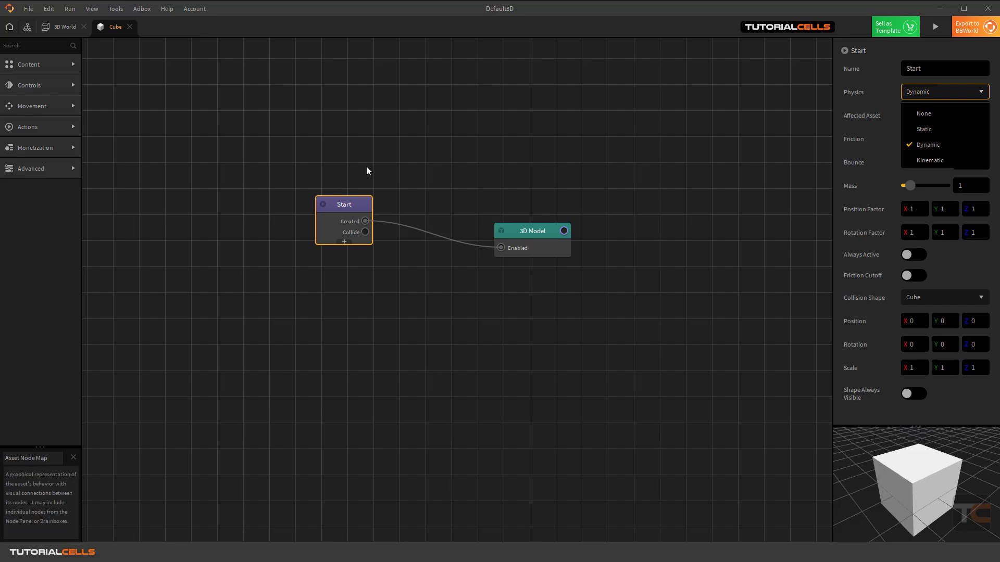
Open the recent Pool project without saving the changes to the current project
click(28, 9)
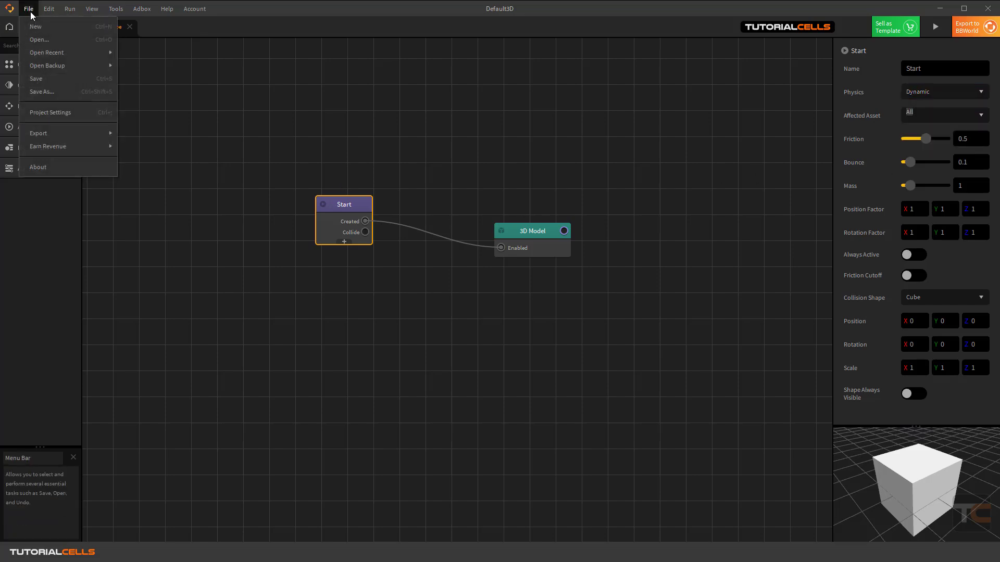
mouse_move(44, 51)
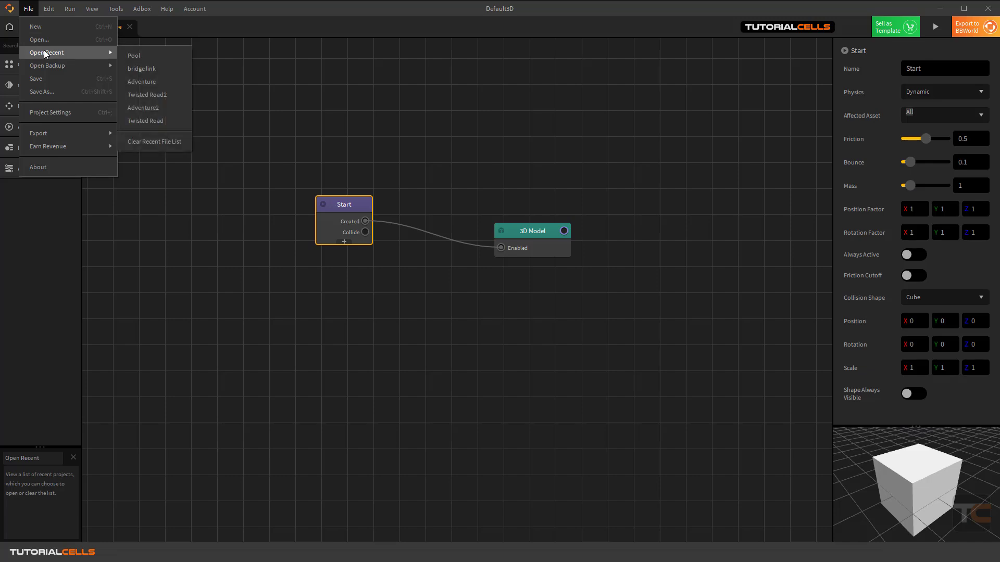
click(160, 56)
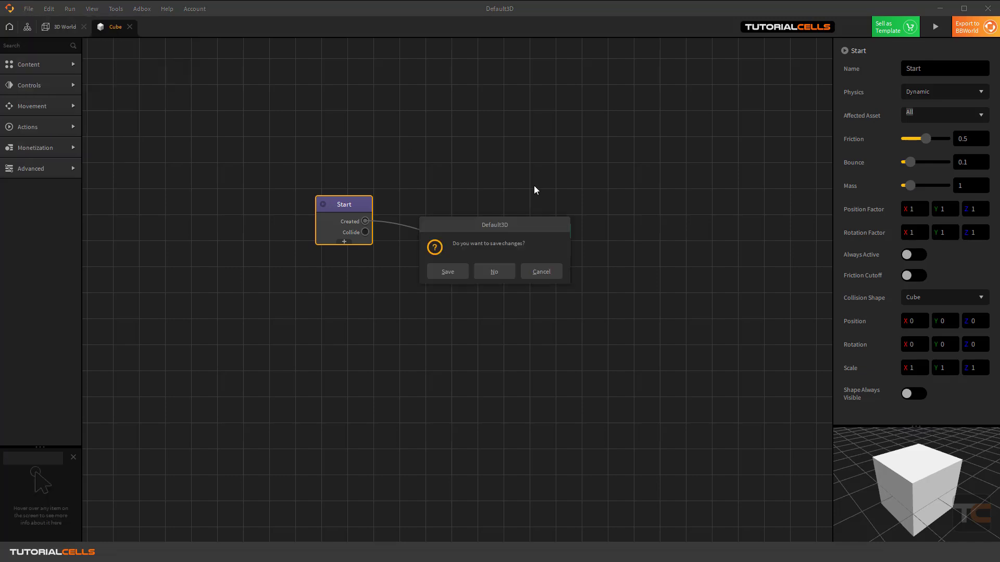
click(490, 271)
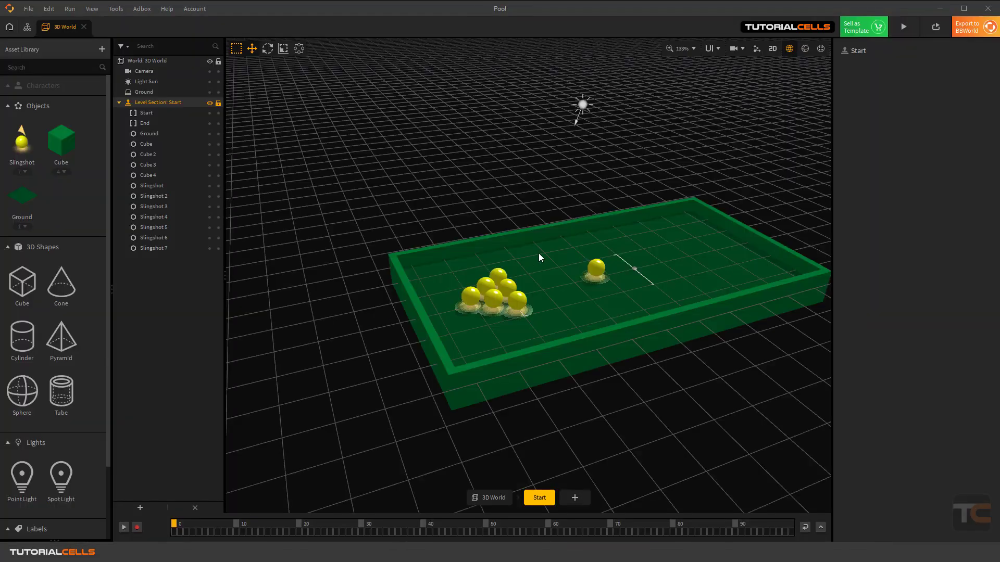
Inspect the pool table through the game camera view and look over the General page of the Project Settings
scroll(594, 275, down, 3)
right_drag(621, 275, 648, 260)
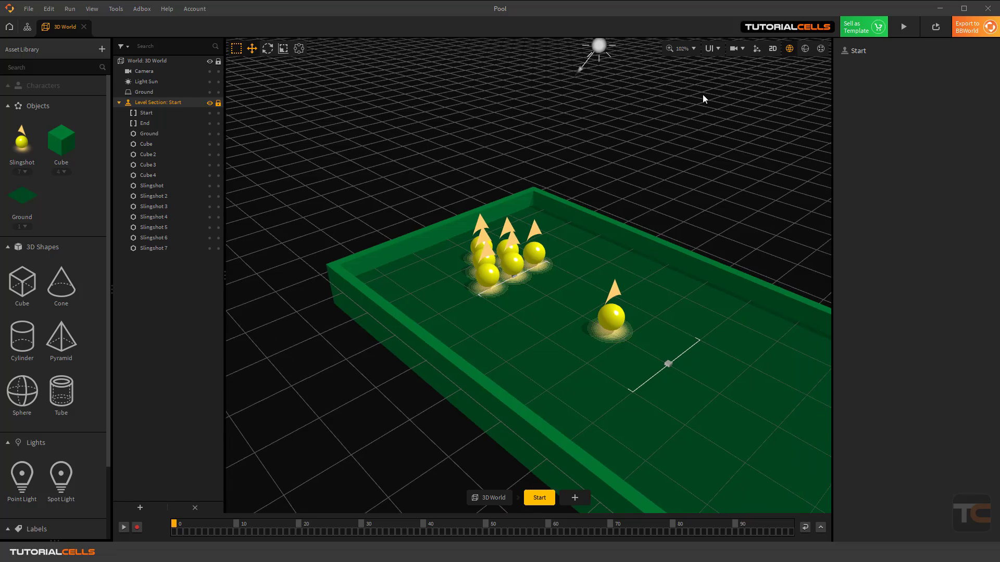
click(733, 49)
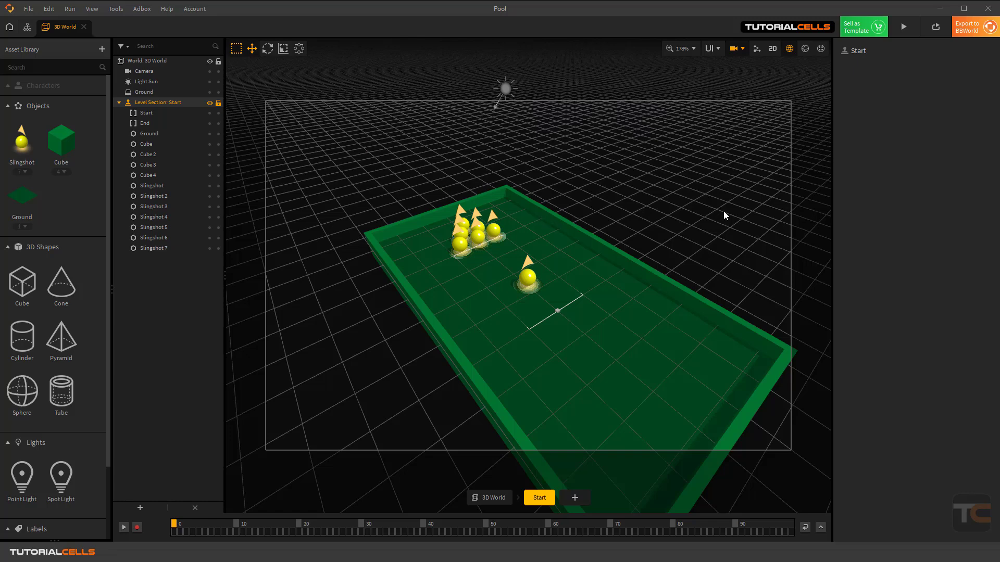
click(29, 9)
key(Escape)
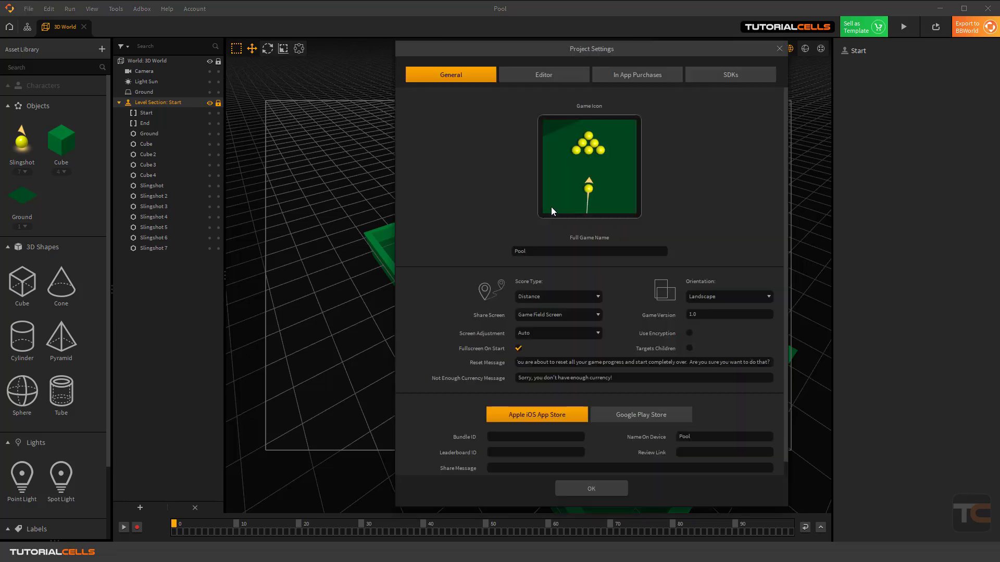
click(780, 48)
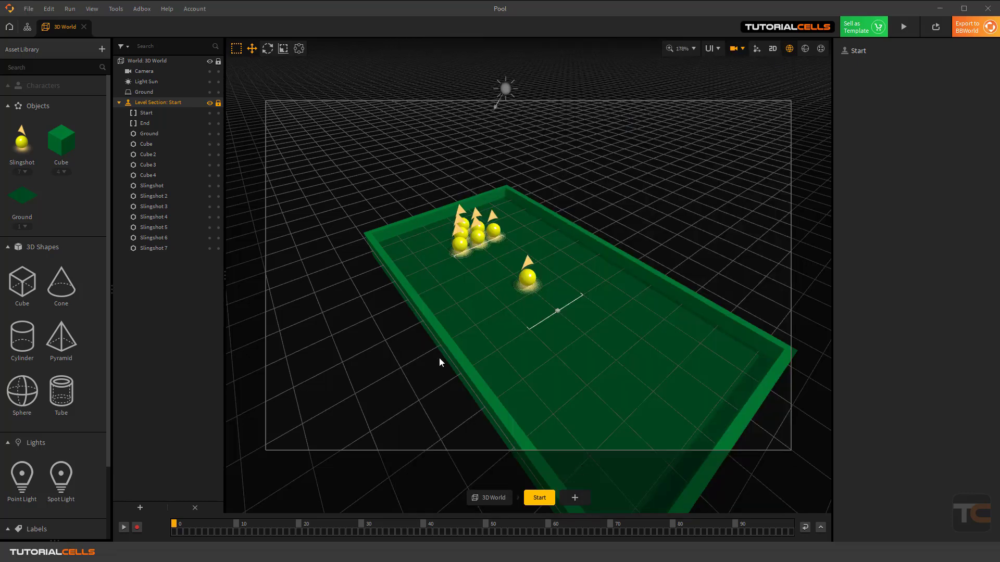
Preview the Pool game, shoot the single ball at the racked balls, and close the preview
click(904, 27)
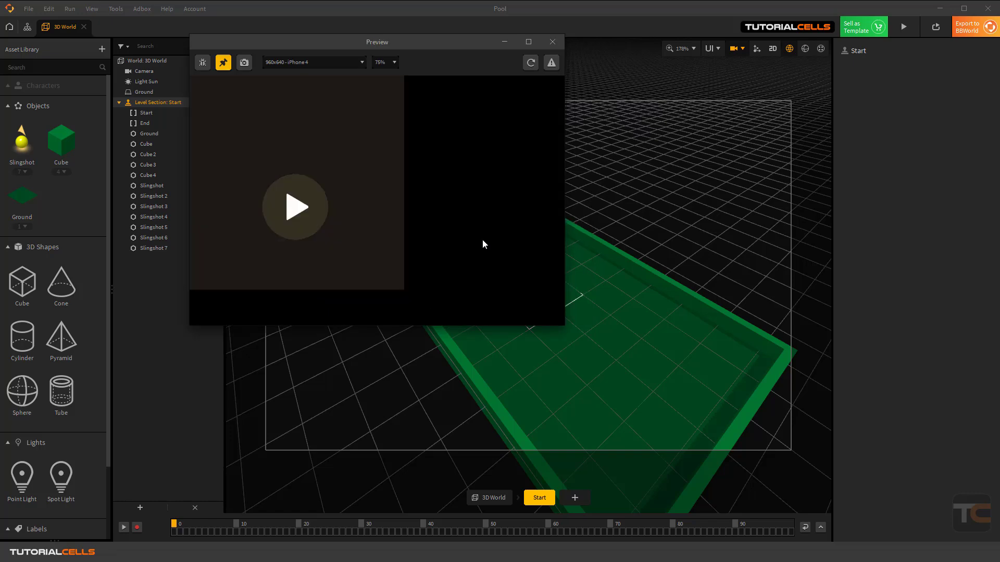
click(310, 210)
drag(380, 210, 403, 327)
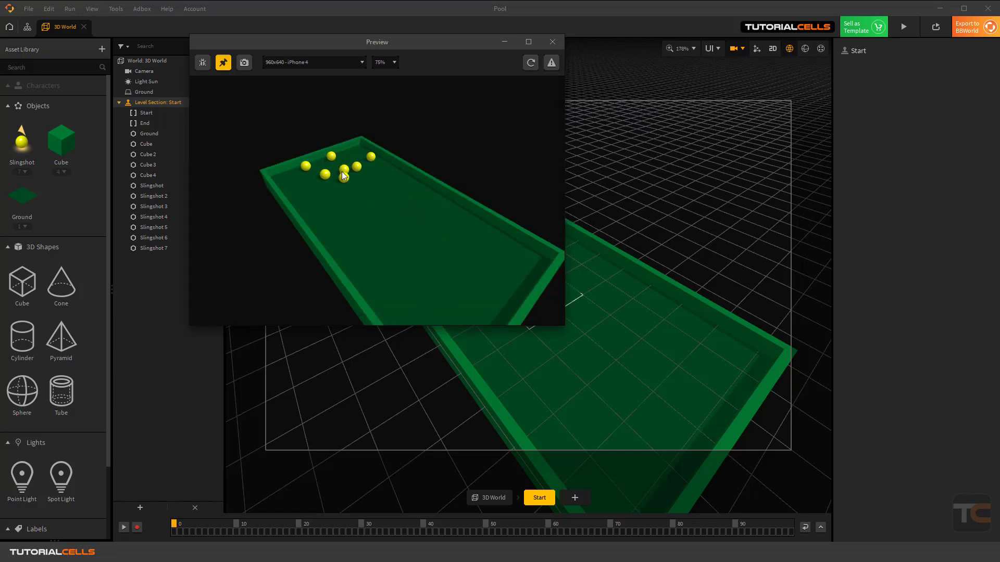
click(553, 41)
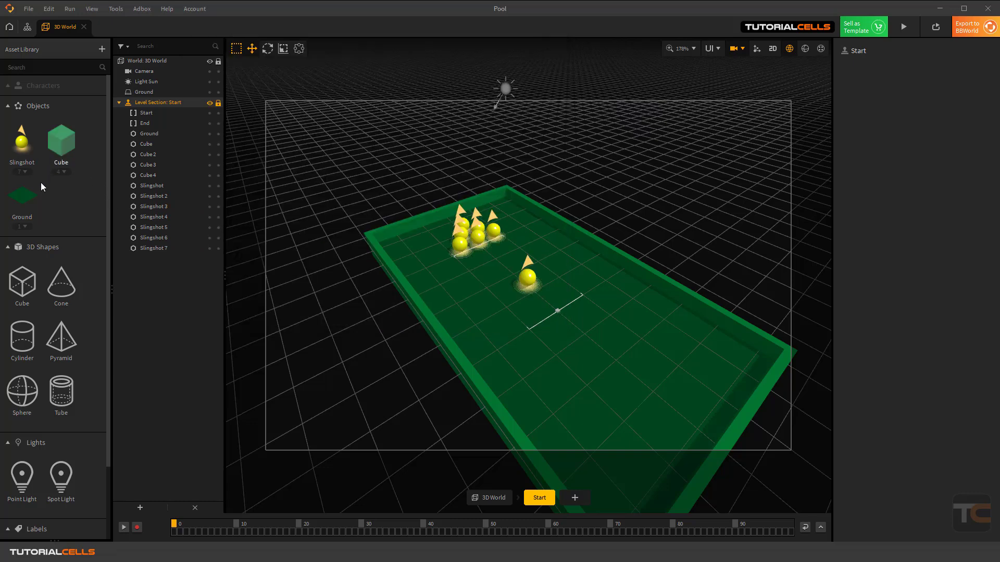
Add a sphere scaled uniformly to about 0.805 and float it above the pool table near the racked balls
drag(21, 392, 475, 287)
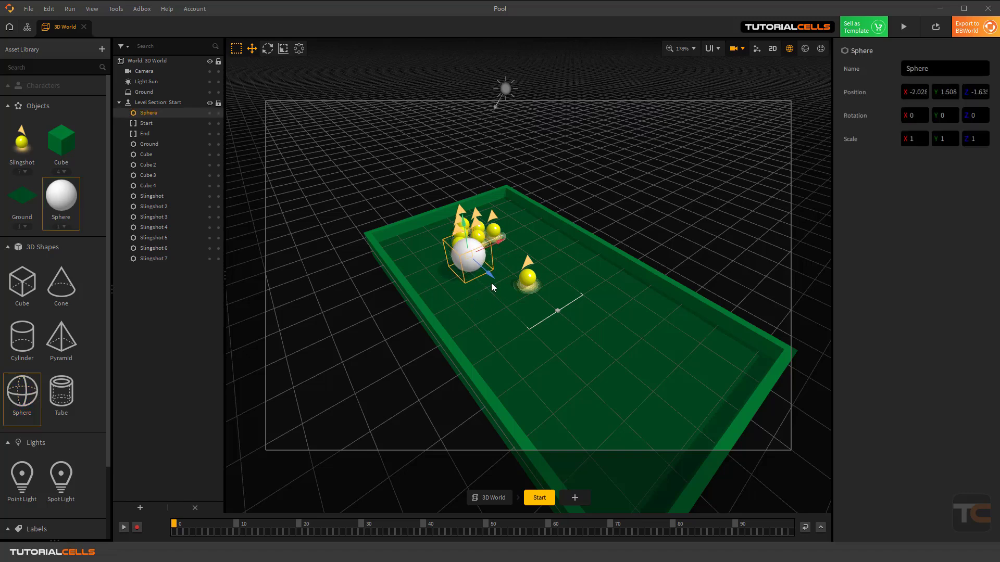
drag(495, 284, 508, 295)
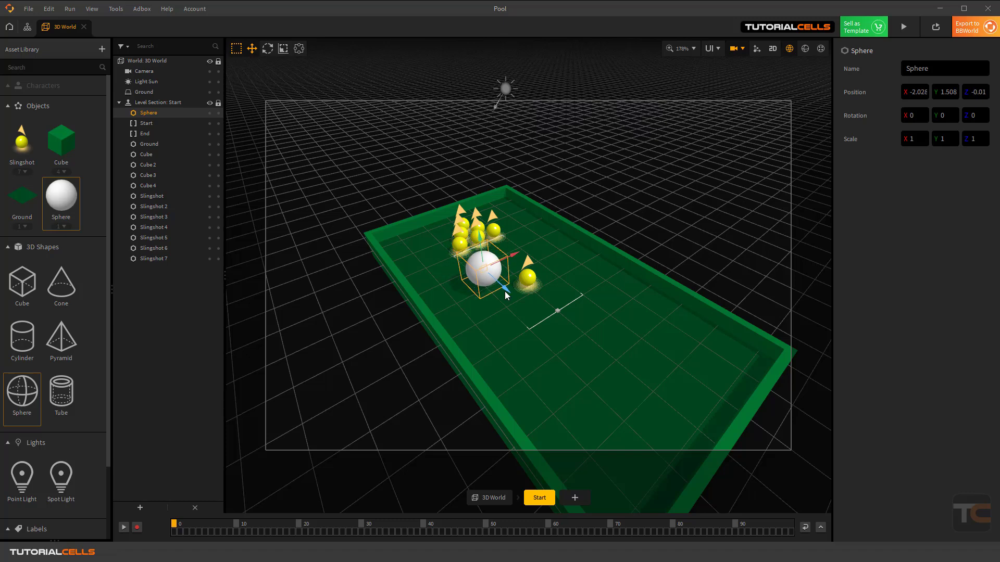
click(282, 49)
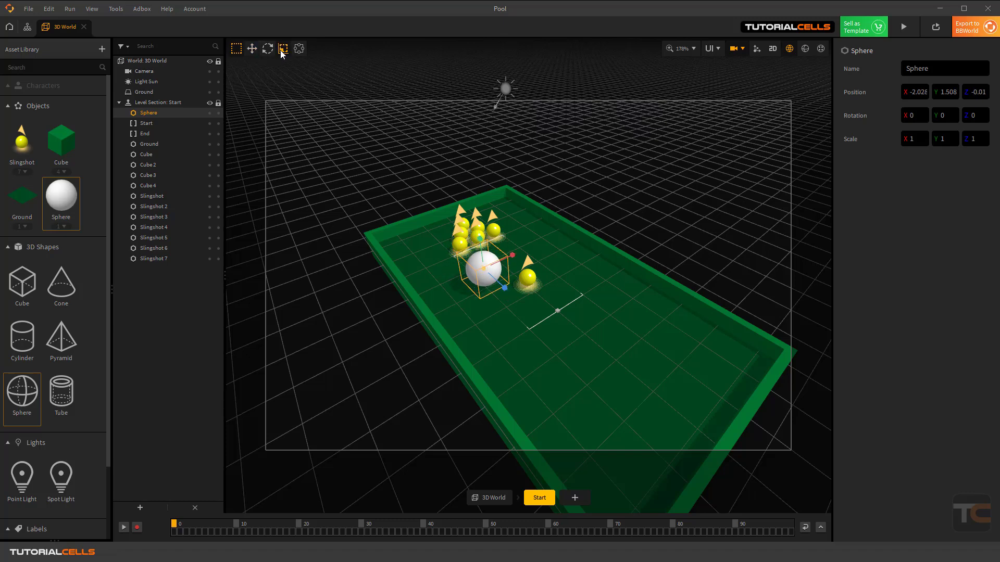
drag(482, 283, 453, 296)
click(485, 269)
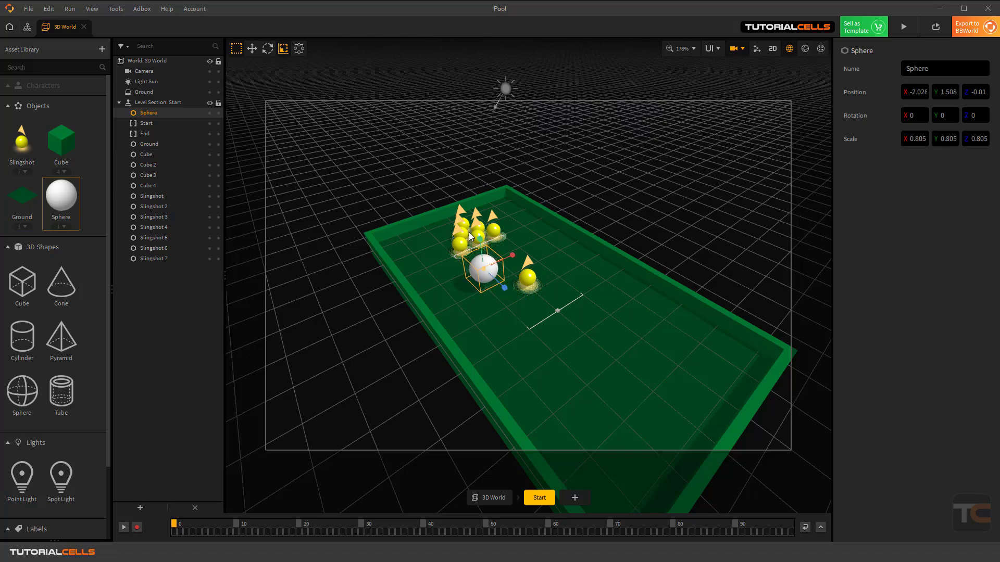
click(252, 48)
drag(479, 240, 477, 206)
Set the Physics of the Sphere asset's Start node to None
click(61, 196)
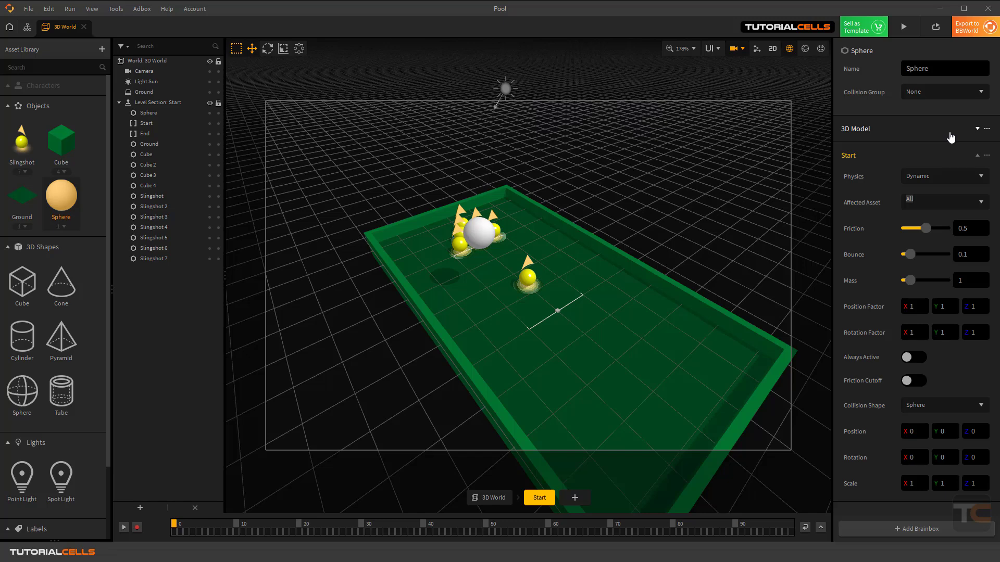
click(936, 174)
click(928, 198)
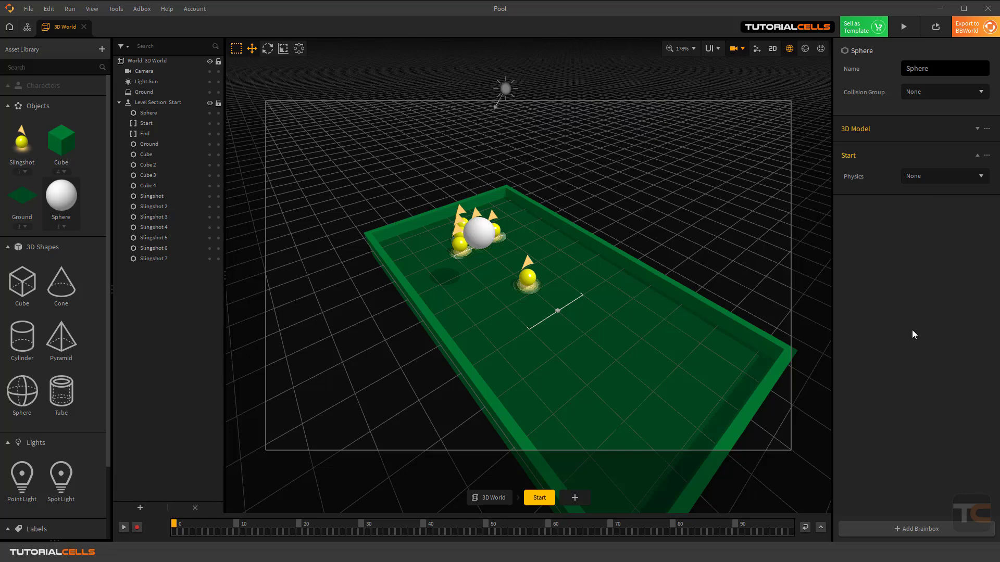
Run the game preview to check how the sphere behaves without physics, and close it
click(904, 26)
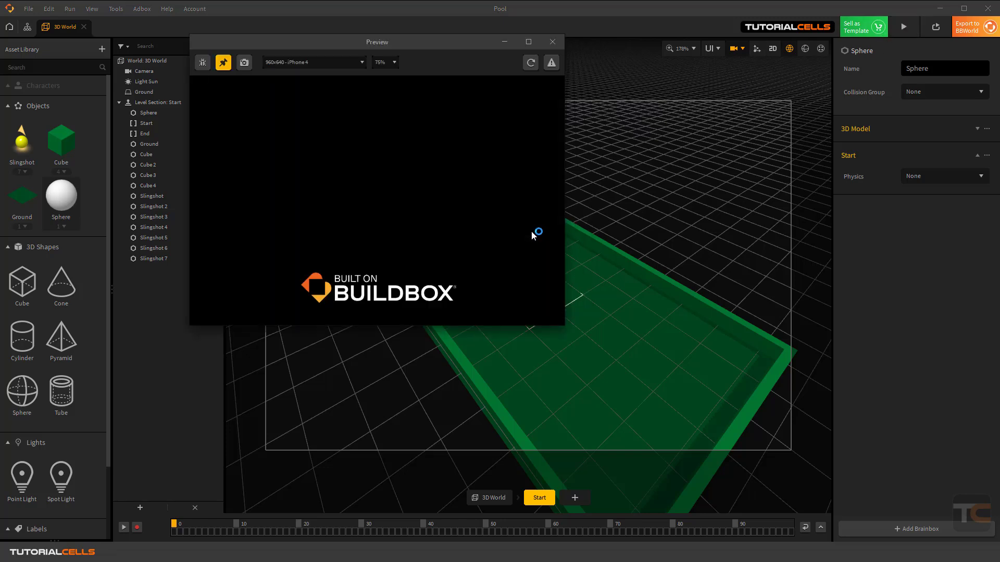
click(288, 194)
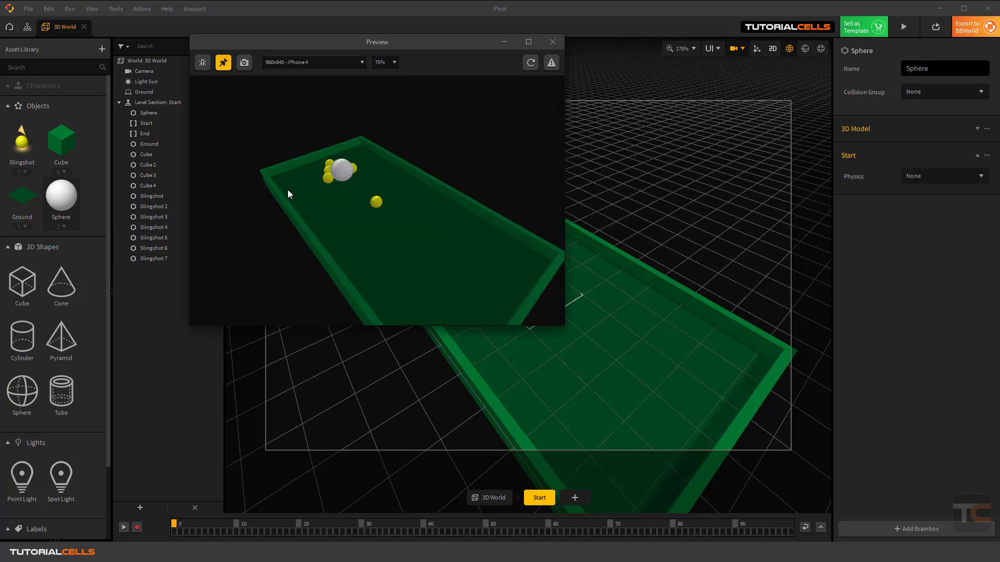
click(553, 41)
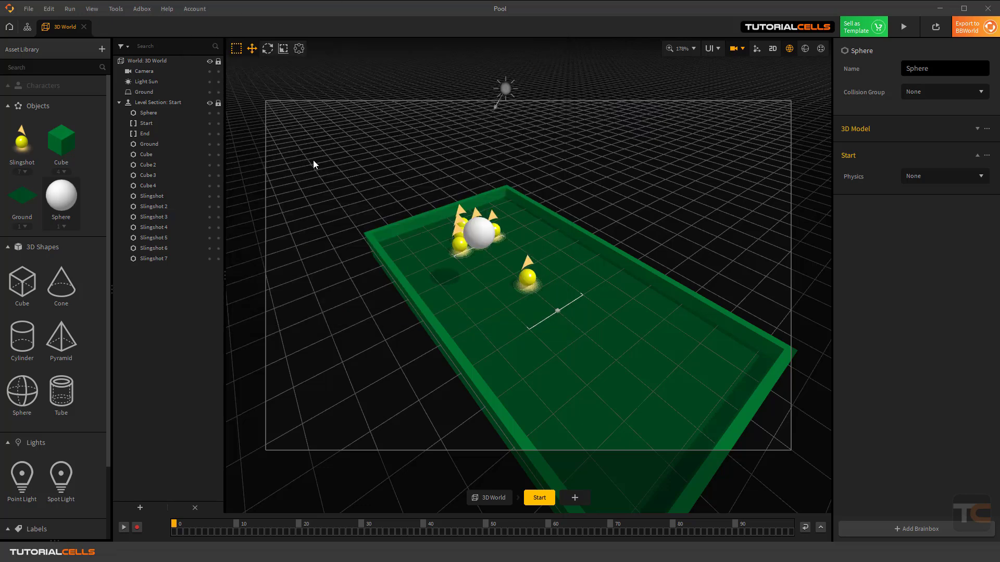
Delete the Start UI node from the project's mind map and connect Start's Load output to the 3D World's Load input
click(27, 29)
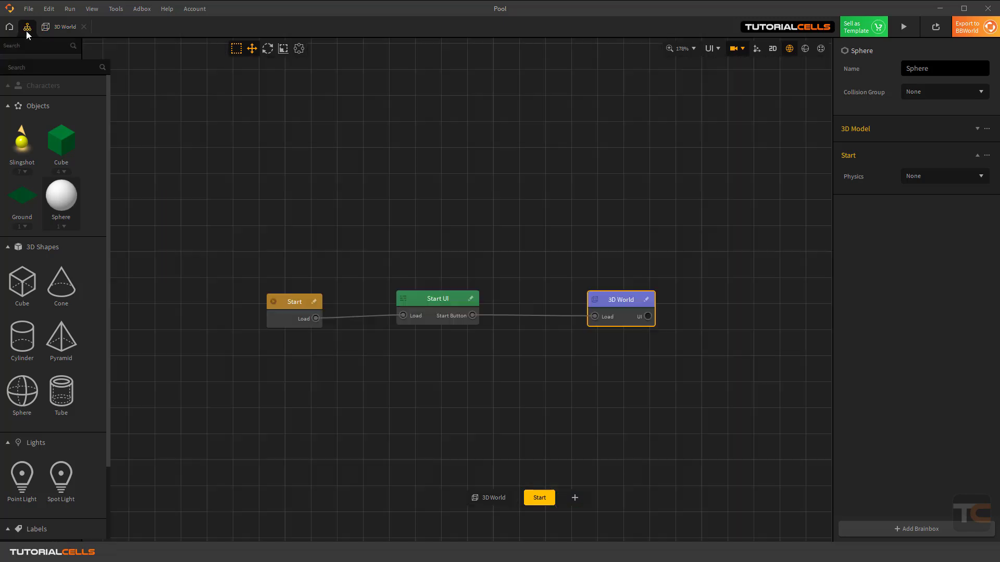
click(438, 301)
mouse_move(439, 301)
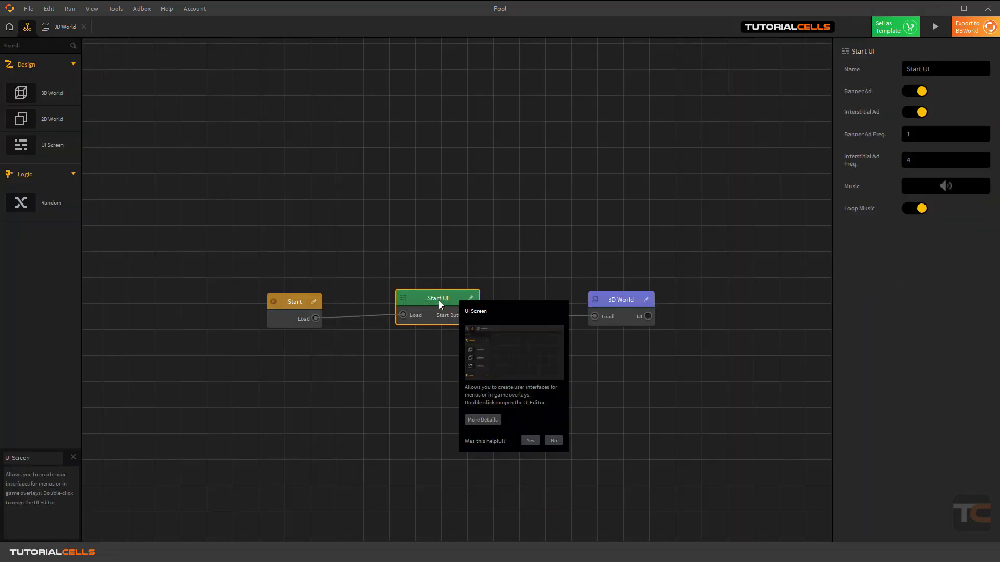
key(Delete)
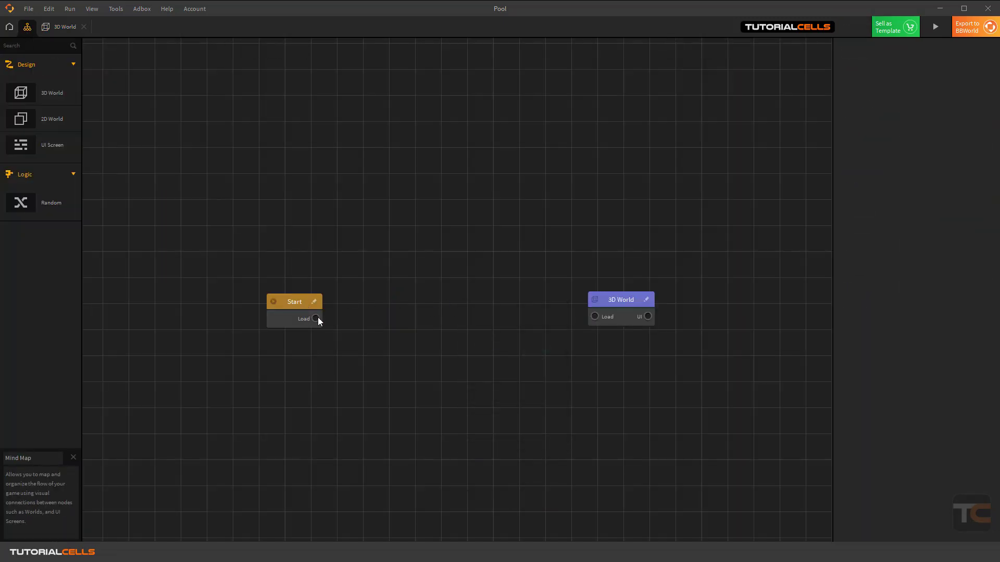
drag(316, 318, 380, 279)
Preview the game's direct launch into the 3D World, close the preview, and return to the 3D World scene
click(935, 26)
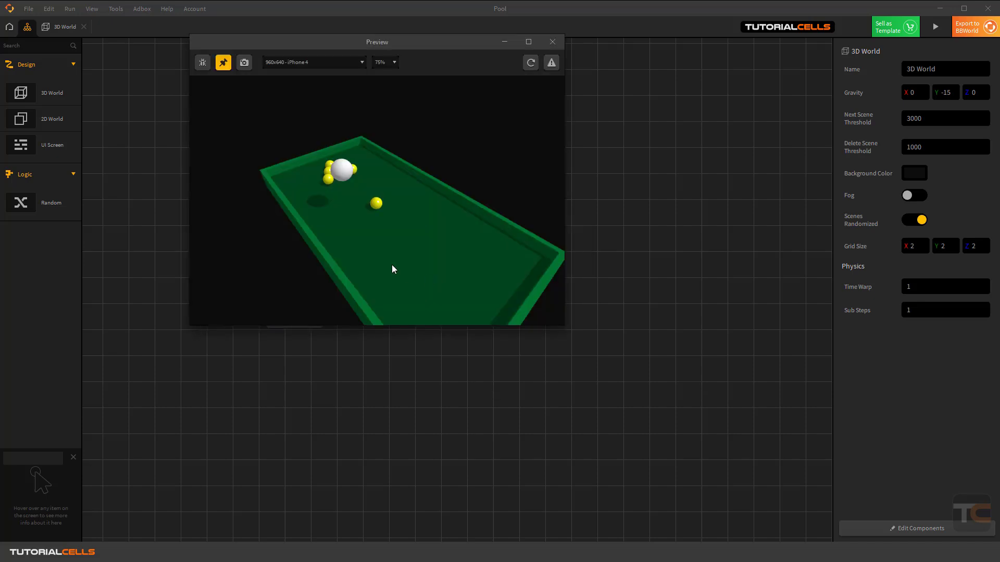
click(552, 42)
click(55, 27)
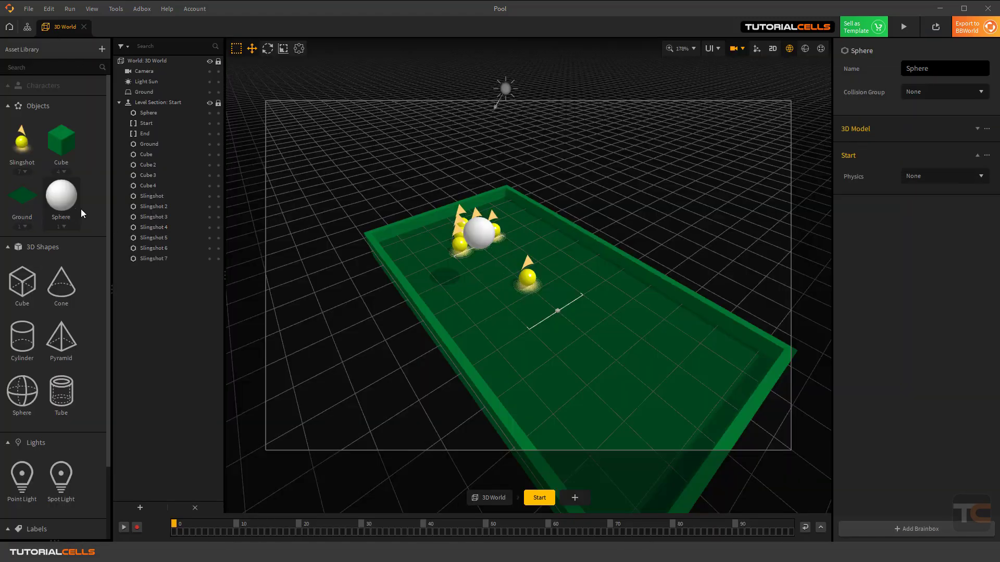
Set the Physics of the Sphere asset's Start node to Dynamic
click(61, 195)
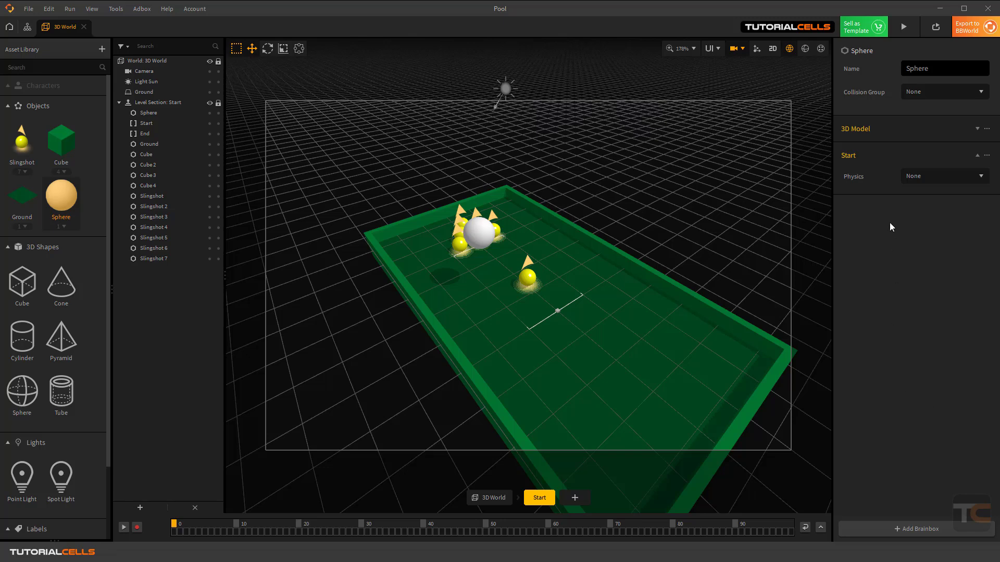
click(910, 177)
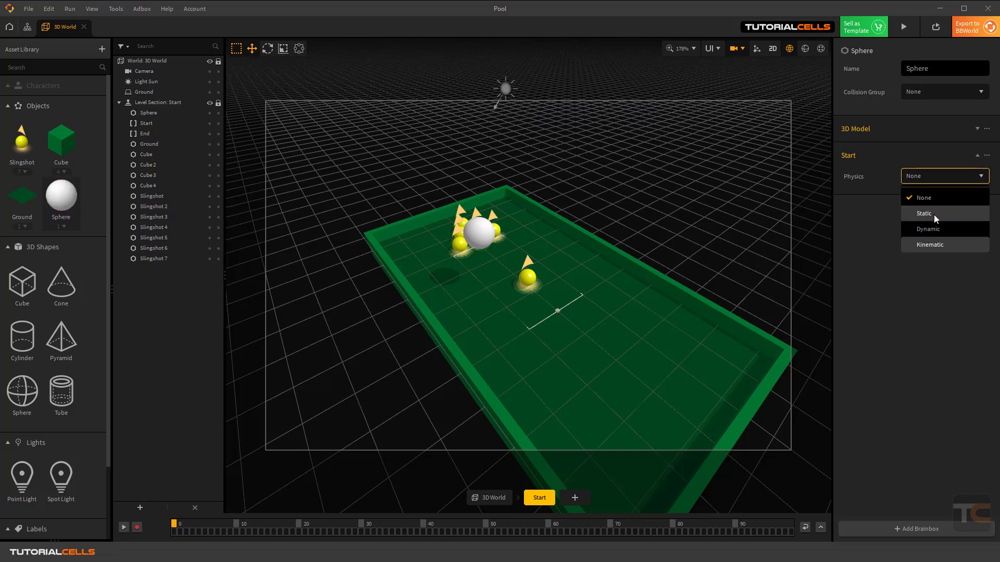
click(929, 229)
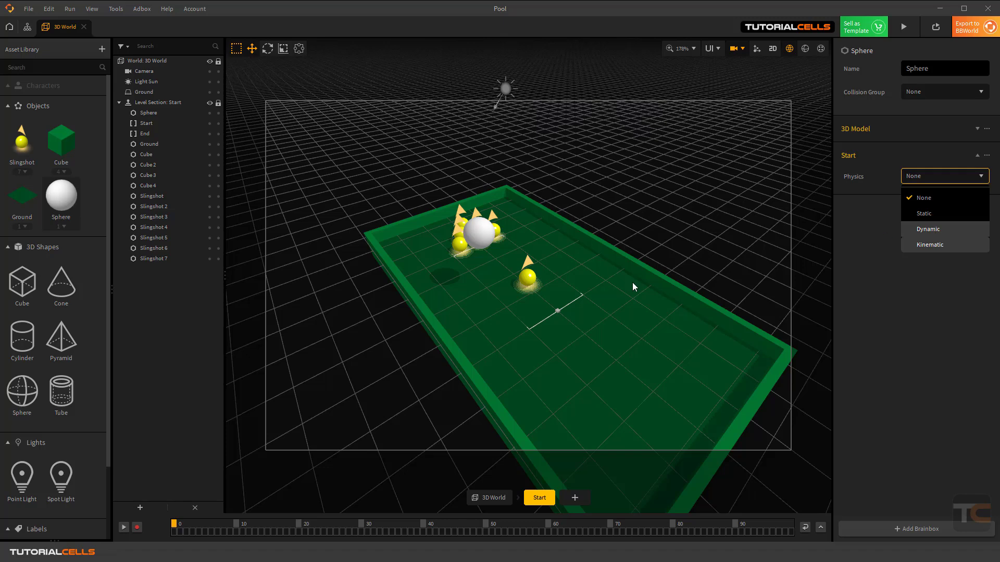
Raise the placed sphere to a Y position of about 4.81 and preview how it falls onto the table
click(471, 238)
mouse_move(478, 198)
mouse_down()
mouse_move(486, 255)
mouse_move(476, 180)
mouse_up()
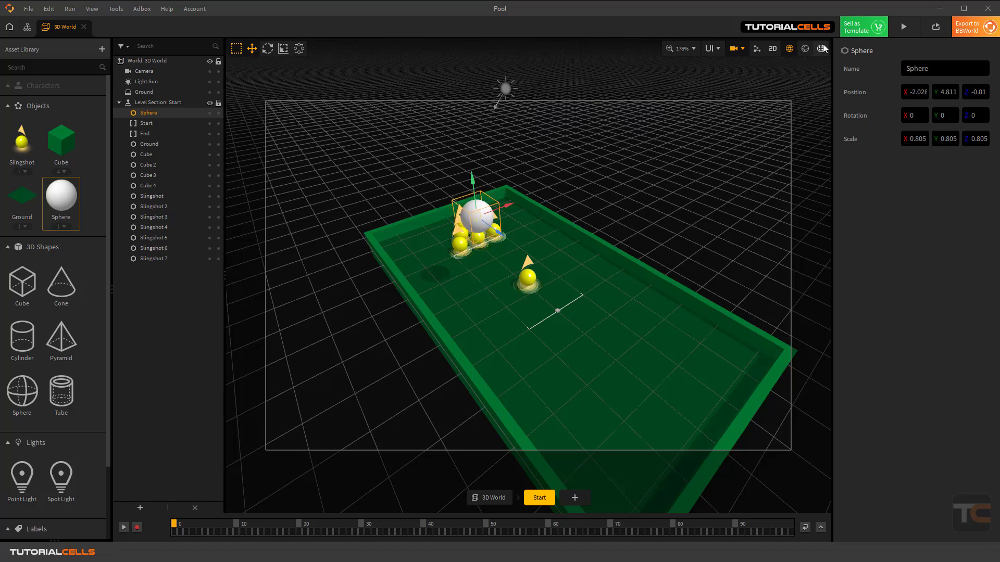
click(903, 27)
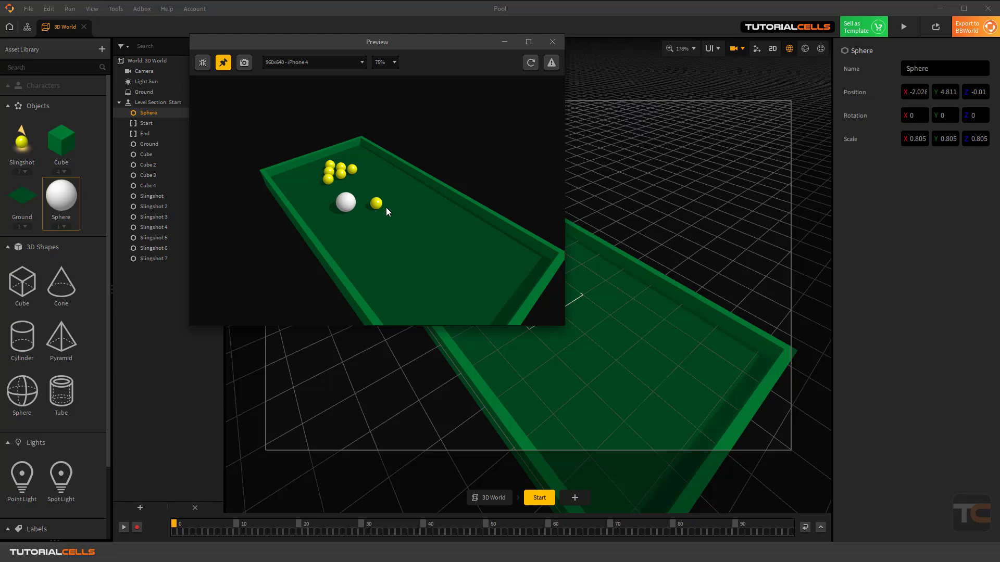
click(551, 47)
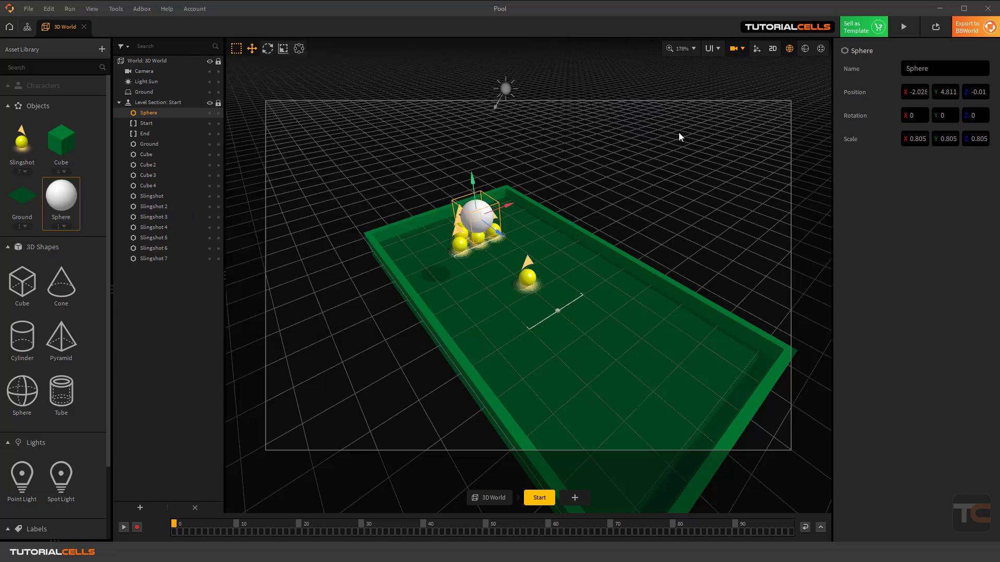
Preview the game, shoot the yellow slingshot ball at the Dynamic sphere, and close the preview
click(904, 27)
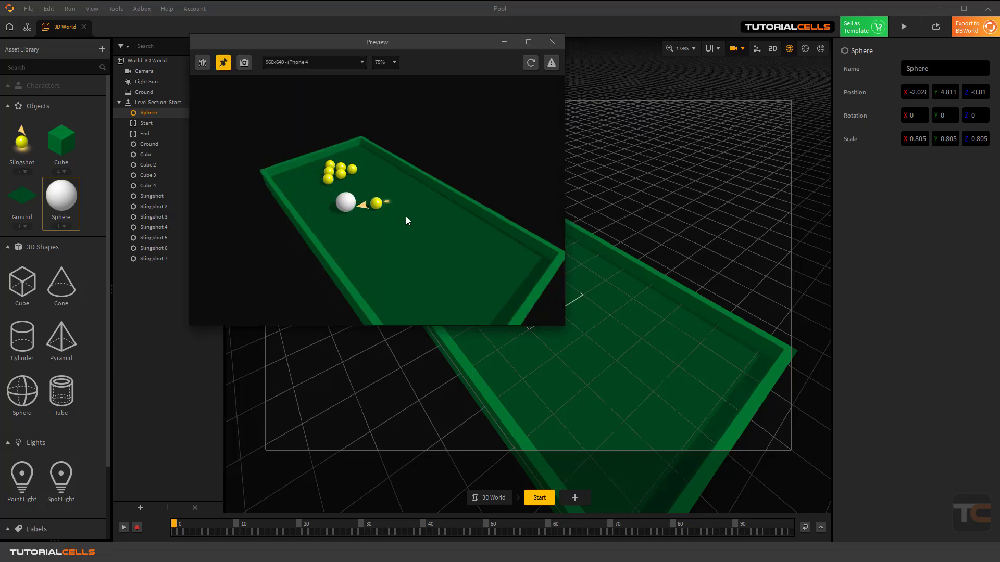
drag(406, 221, 479, 290)
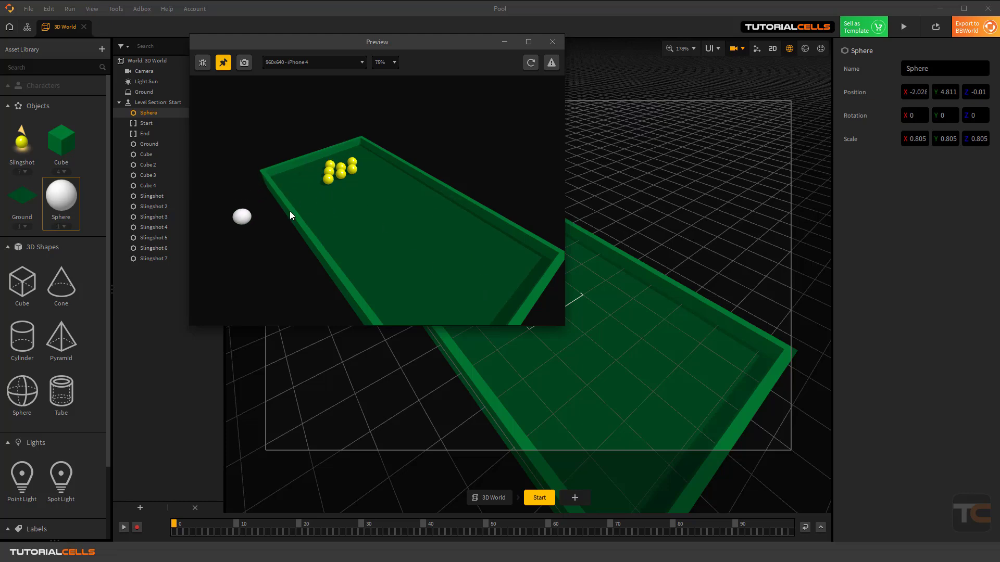
click(552, 41)
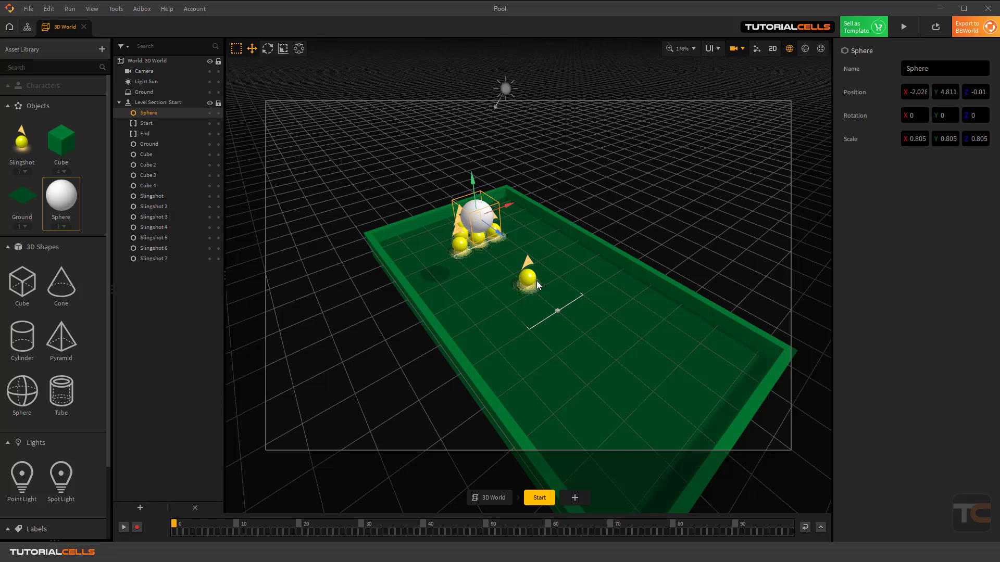
Set the Physics of the Sphere asset's Start node to Static and select the table's green walls for comparison
click(65, 202)
click(925, 178)
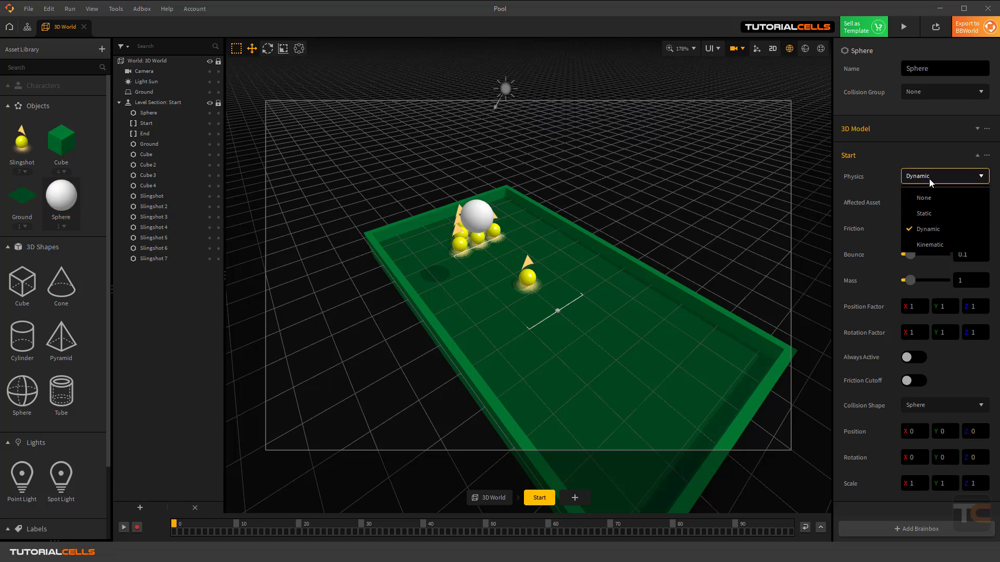
click(940, 213)
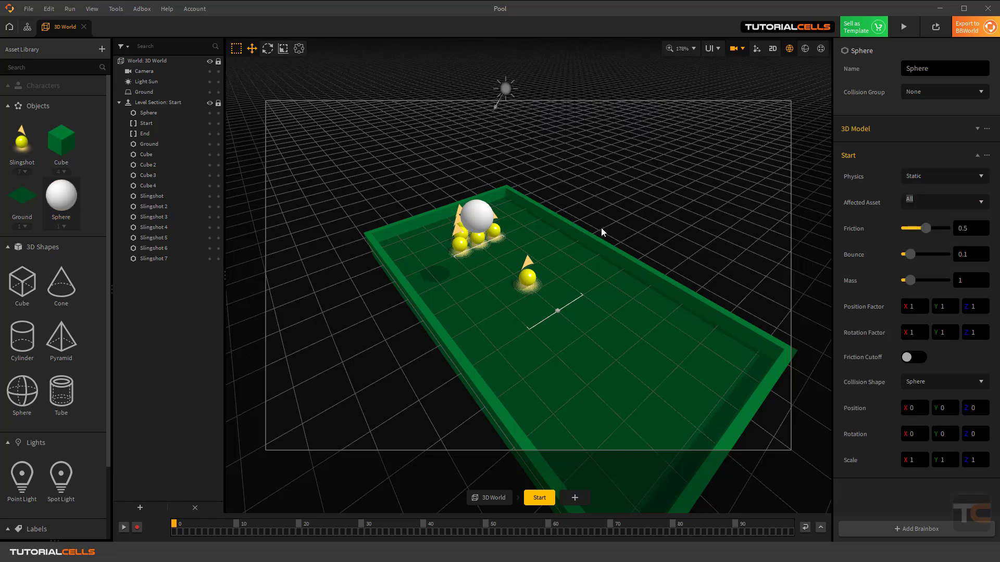
click(638, 267)
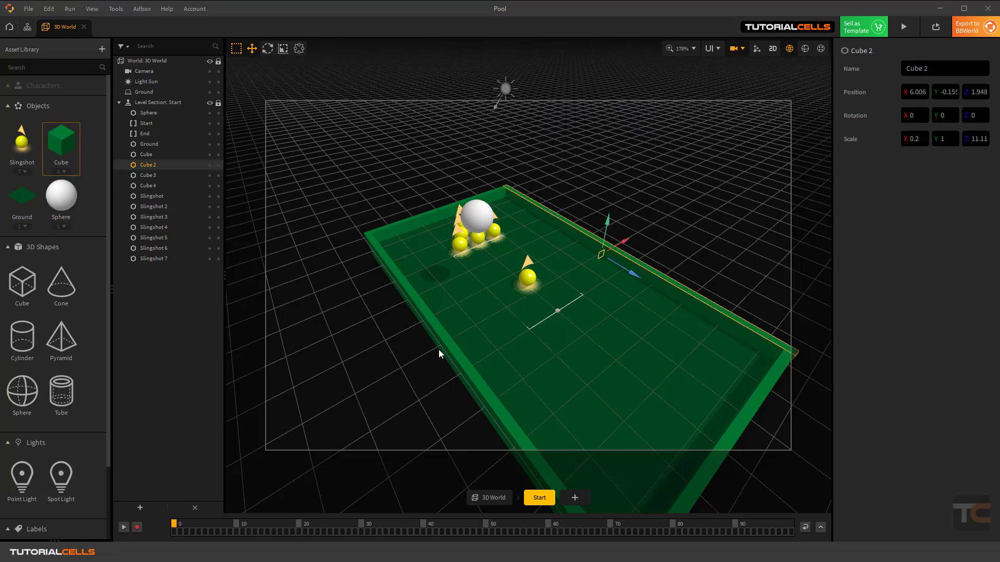
click(451, 353)
click(429, 218)
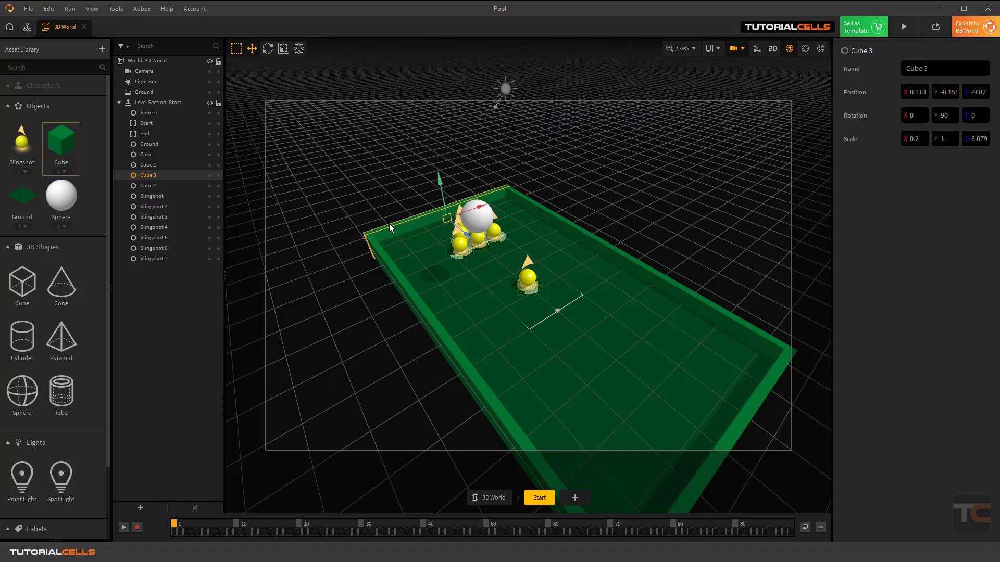
Lower the placed sphere to a Y position of about 1.41 and preview shooting the yellow ball at it
click(467, 207)
drag(471, 180, 479, 247)
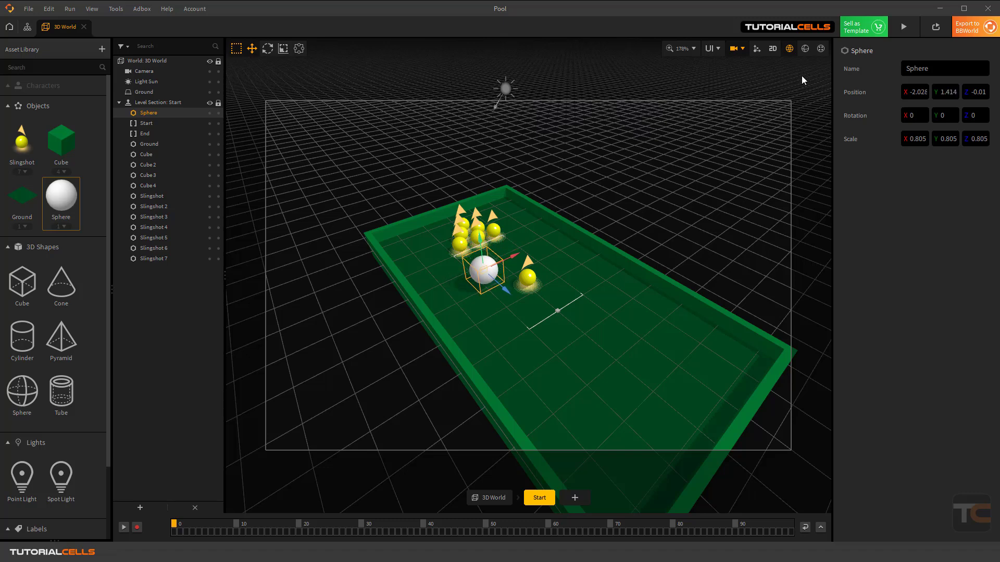
click(903, 26)
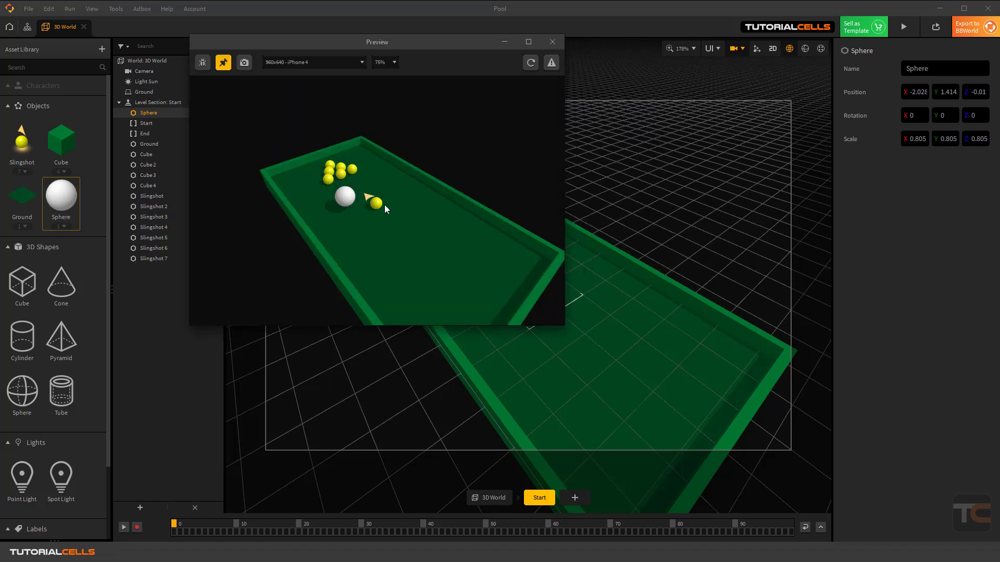
drag(385, 205, 493, 291)
click(553, 42)
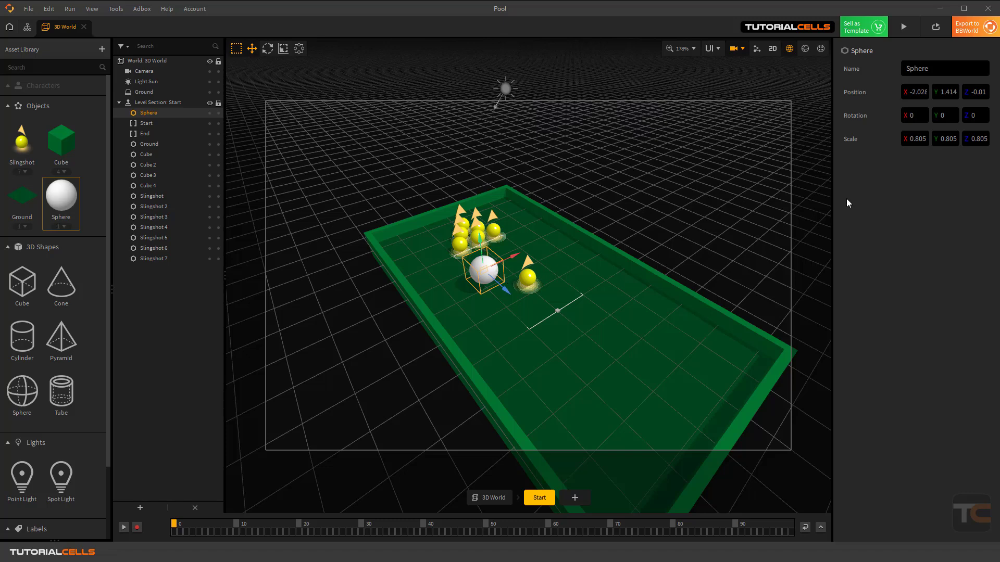
Lower the placed sphere to a Y position of about 0.75 and set the Sphere asset's Physics to Dynamic
scroll(589, 228, down, 2)
mouse_move(542, 239)
right_down()
mouse_move(547, 280)
mouse_move(529, 243)
right_up()
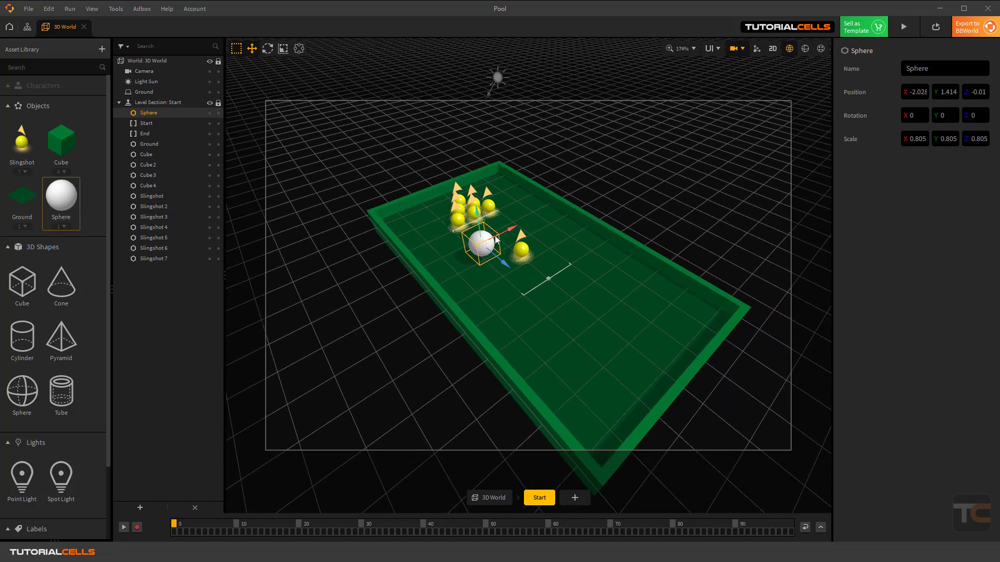
drag(478, 214, 486, 227)
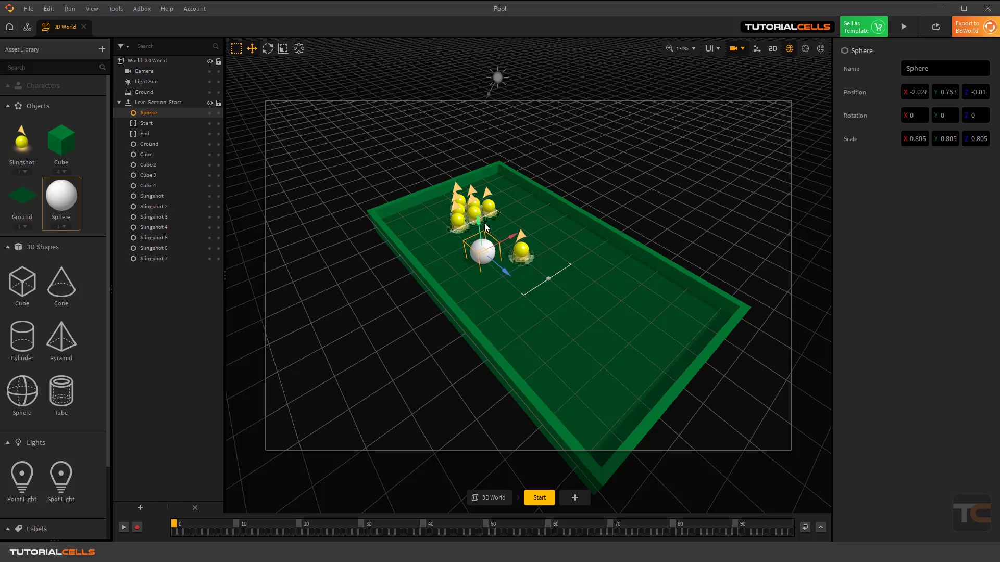
click(77, 203)
click(912, 179)
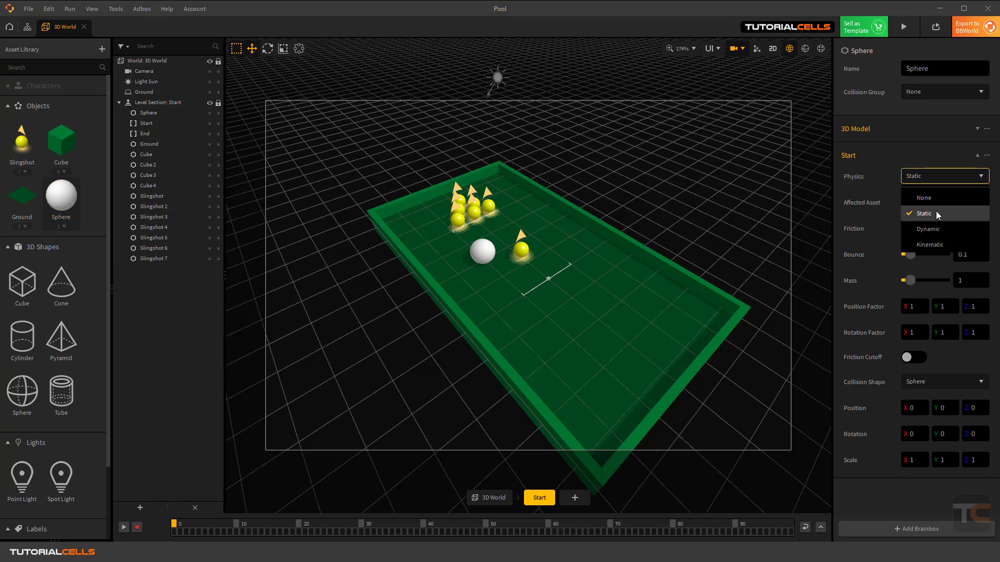
click(936, 227)
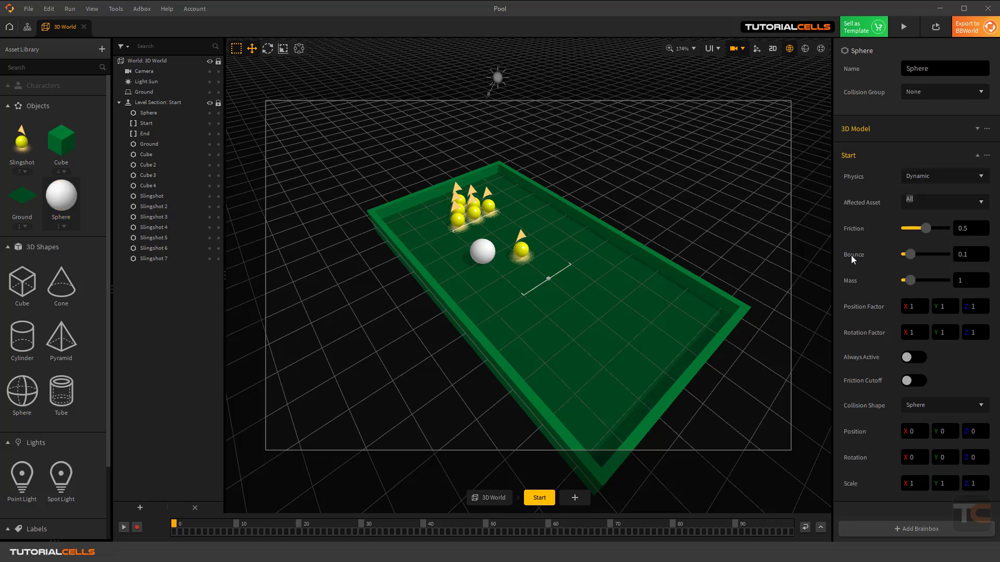
Add the Side Move brainbox to the Sphere asset and preview moving the white sphere into the yellow balls
click(977, 155)
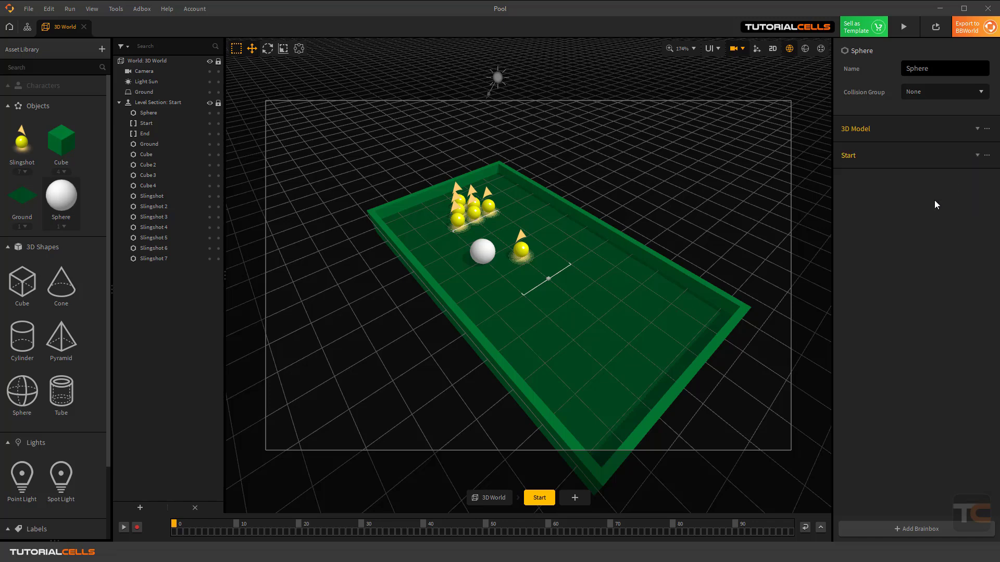
click(884, 531)
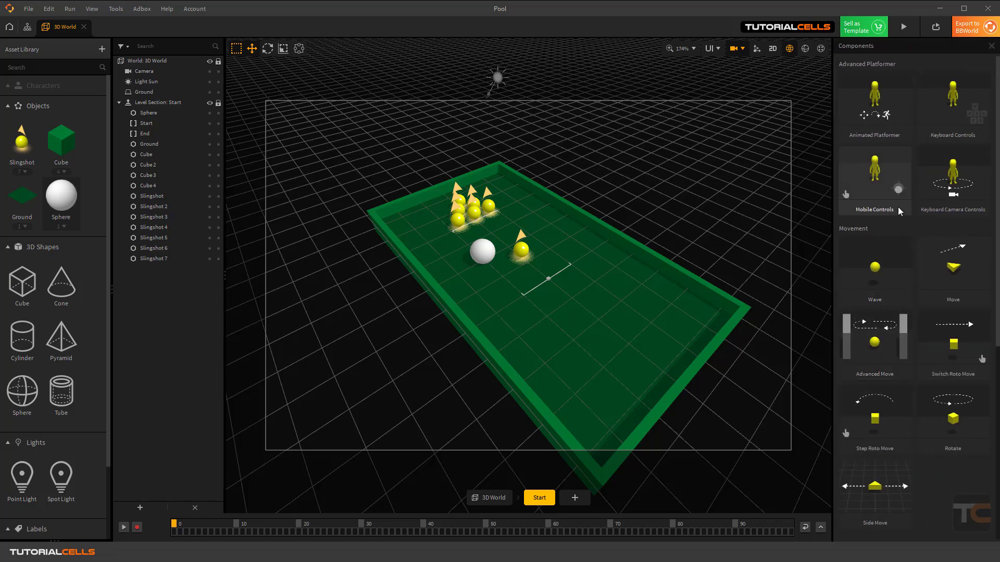
click(883, 491)
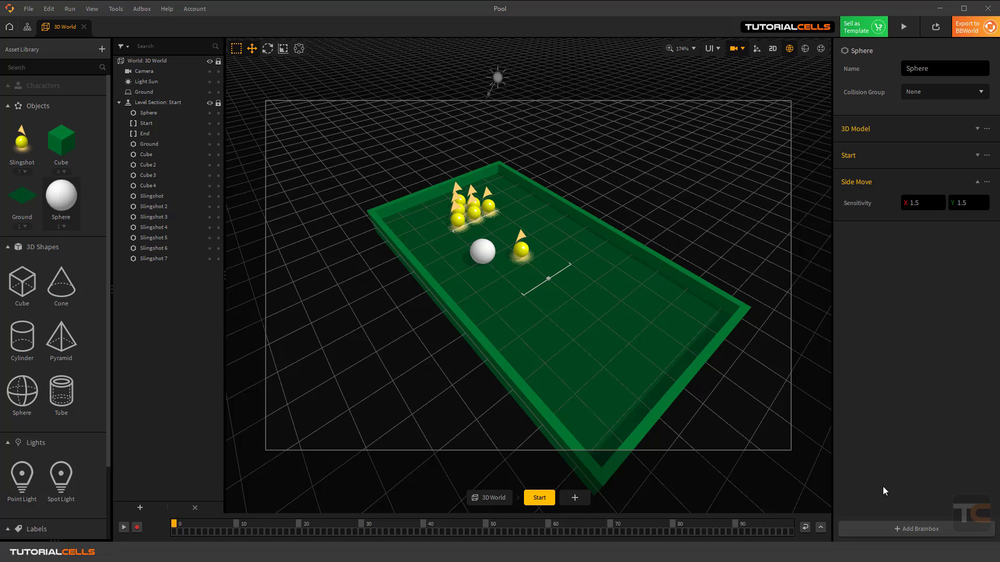
click(903, 27)
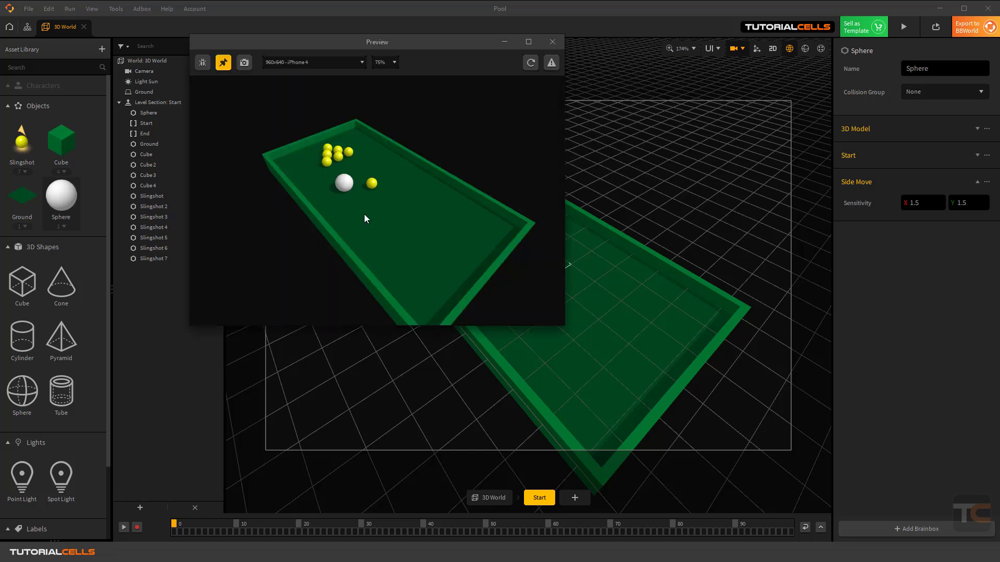
drag(346, 184, 349, 180)
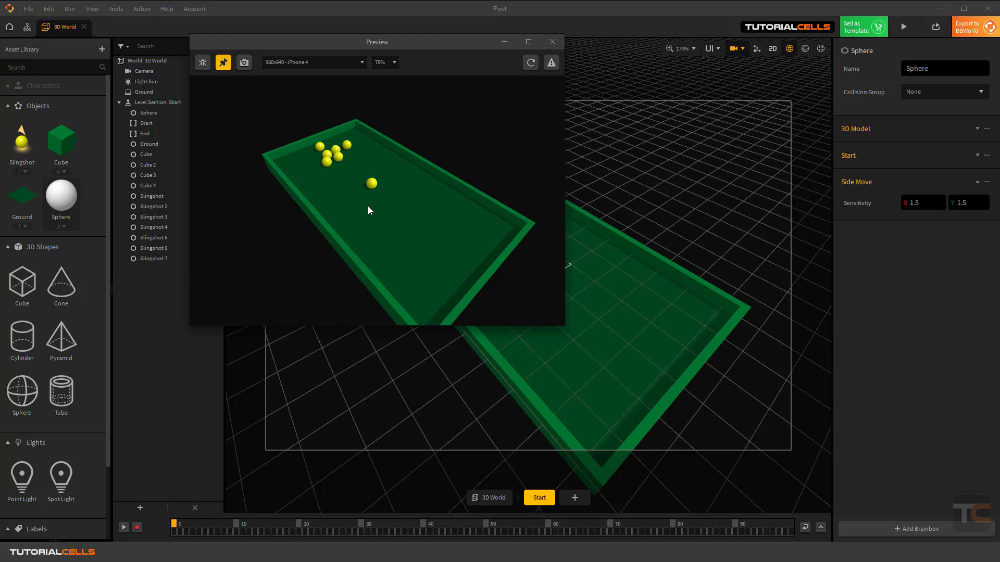
click(549, 44)
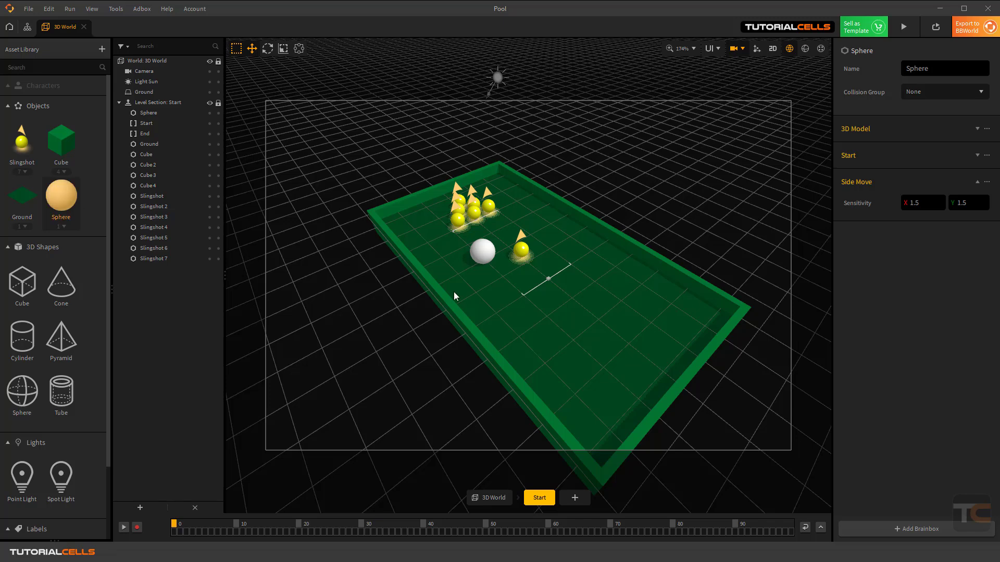
Set the Sphere asset's Physics to Kinematic and preview pushing the yellow balls around the table with the sphere
click(937, 160)
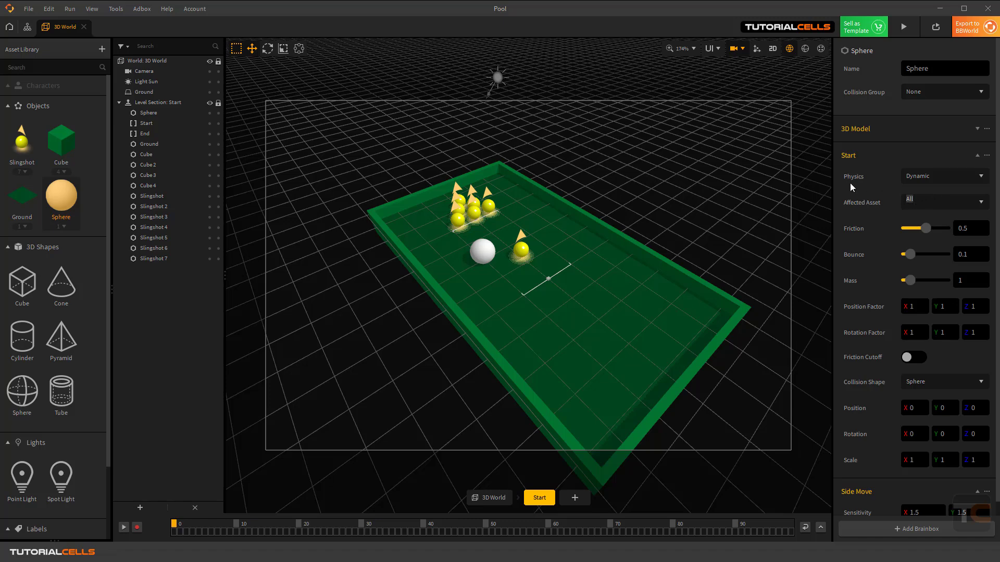
click(920, 177)
click(932, 245)
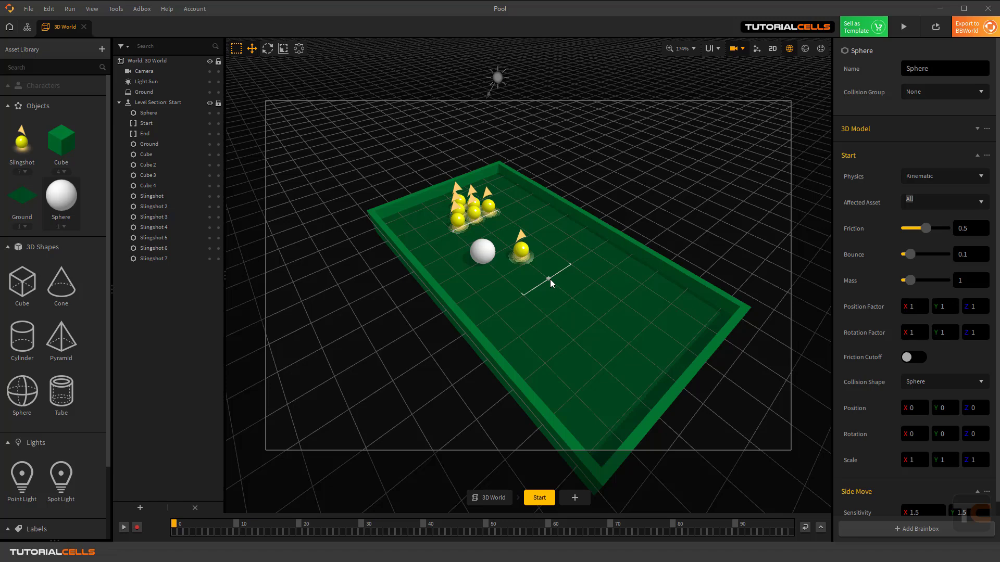
click(903, 27)
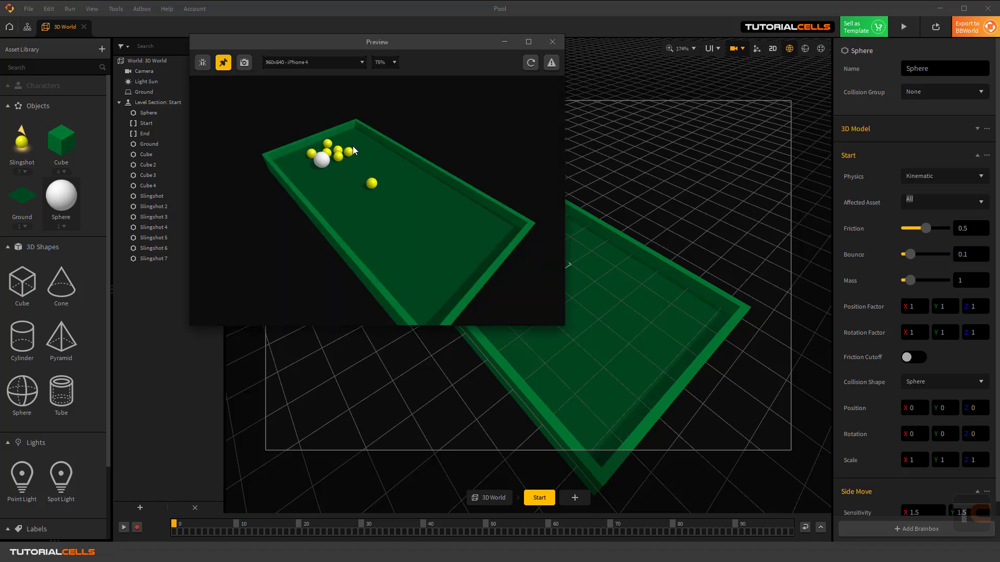
drag(321, 168, 388, 228)
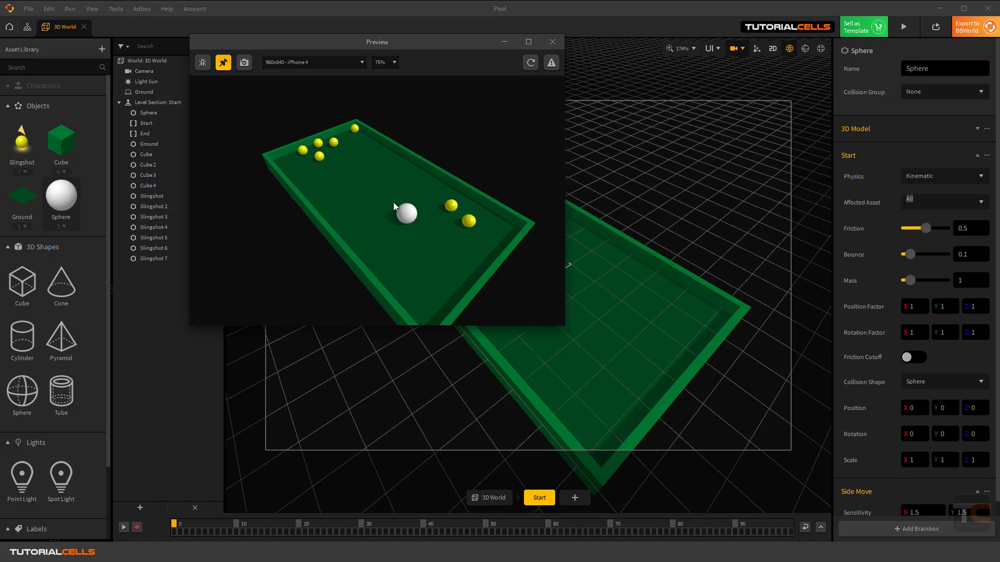
mouse_move(393, 203)
mouse_down()
mouse_move(401, 186)
mouse_move(378, 165)
mouse_move(394, 155)
mouse_move(413, 187)
mouse_move(384, 179)
mouse_move(389, 217)
mouse_move(408, 201)
mouse_move(396, 188)
mouse_up()
click(553, 41)
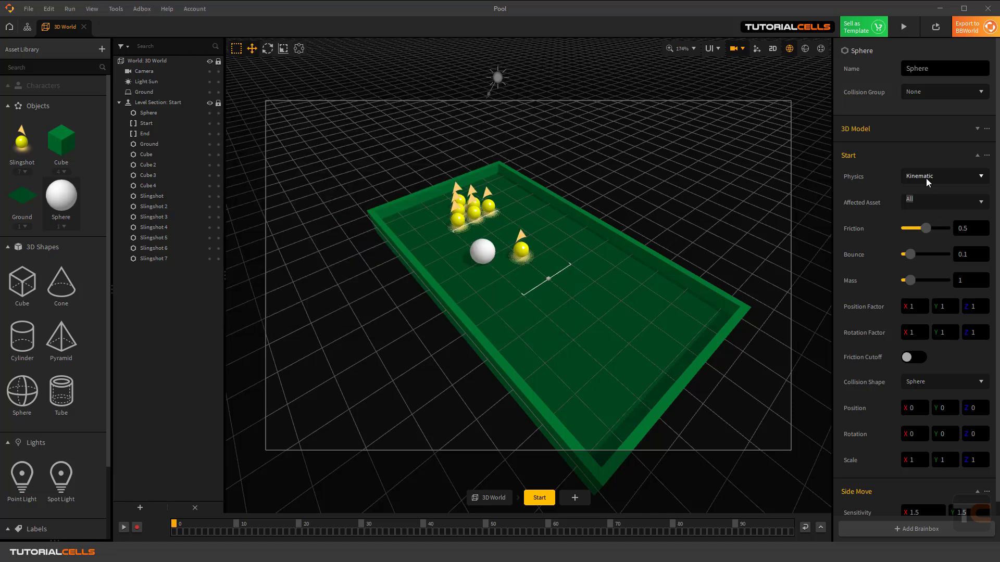
Raise the placed sphere to a Y position of about 4.33 and preview moving the Kinematic sphere above the table
click(484, 253)
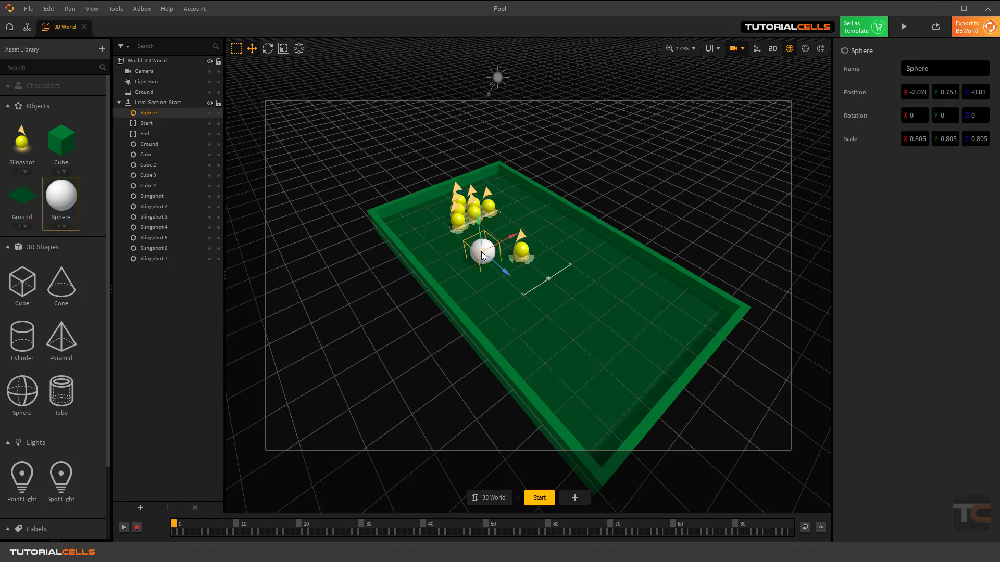
drag(480, 223, 476, 174)
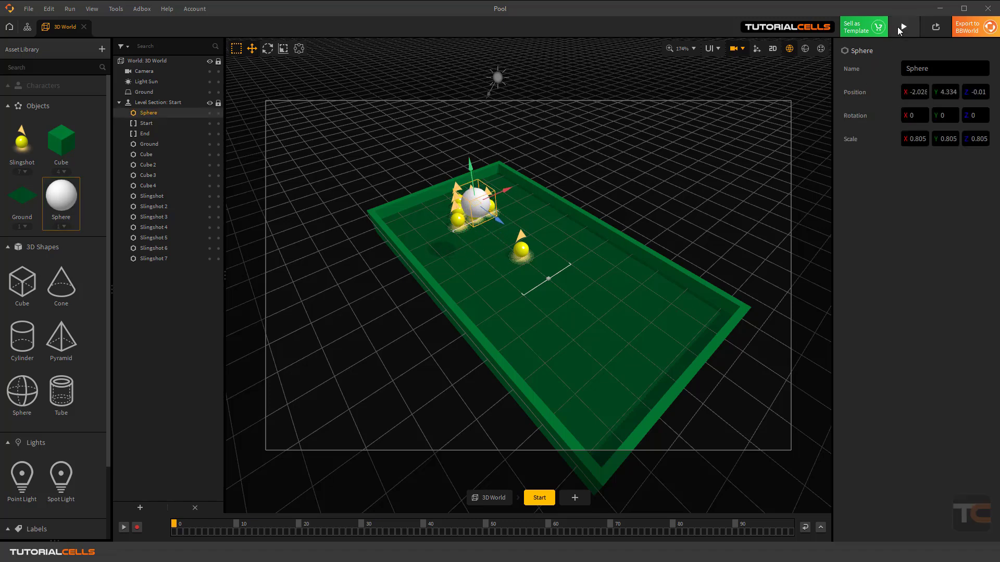
click(903, 26)
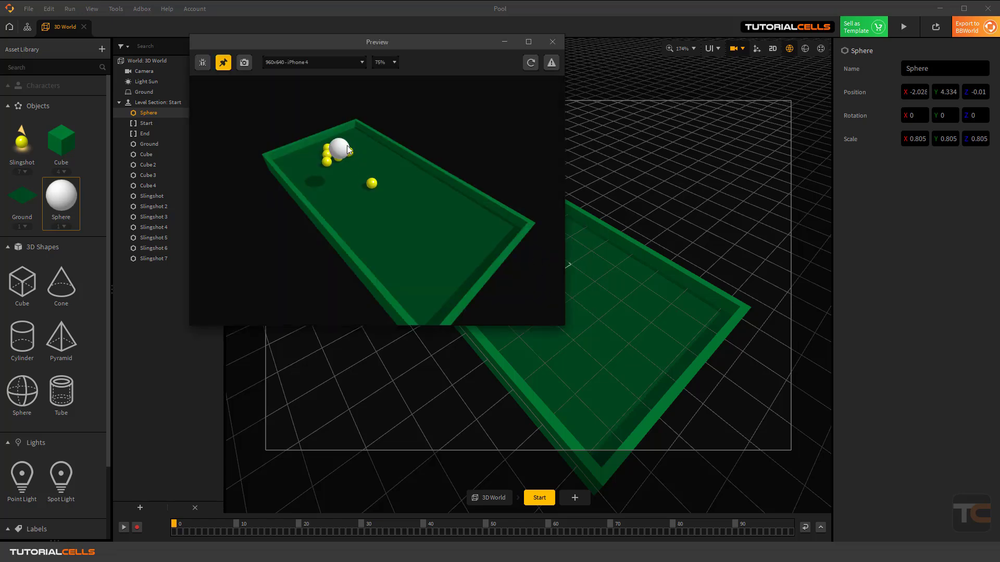
mouse_move(347, 147)
mouse_down()
mouse_move(353, 152)
mouse_move(349, 136)
mouse_move(353, 175)
mouse_move(339, 137)
mouse_up()
click(553, 42)
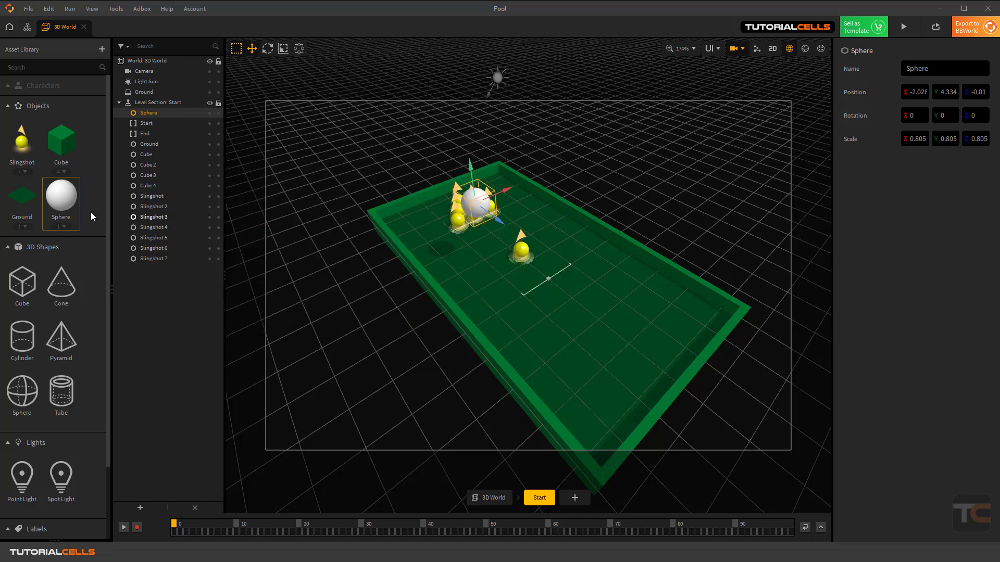
Set the Sphere asset's Physics to Dynamic and lower the placed sphere to a Y position of about 1.49
click(937, 177)
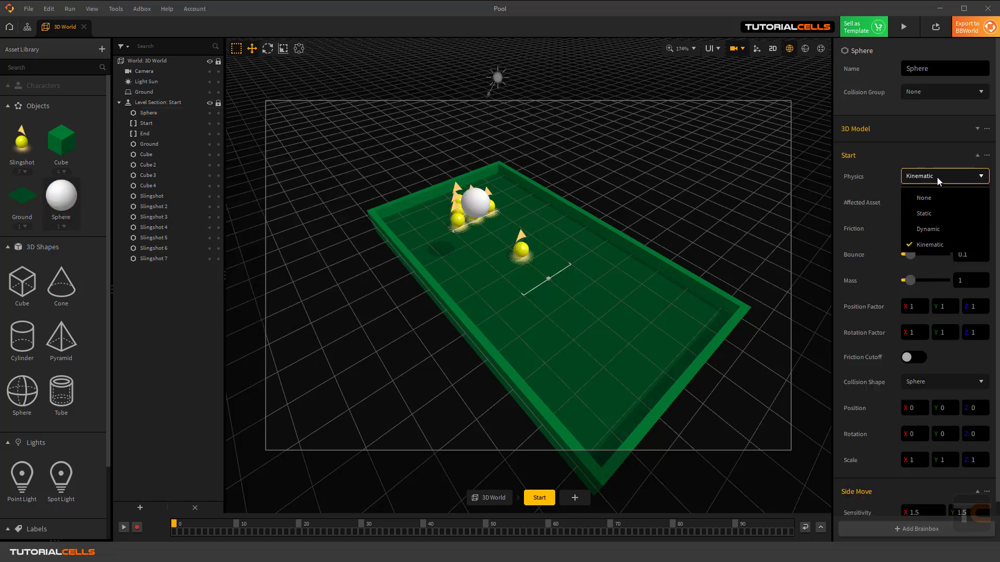
click(913, 228)
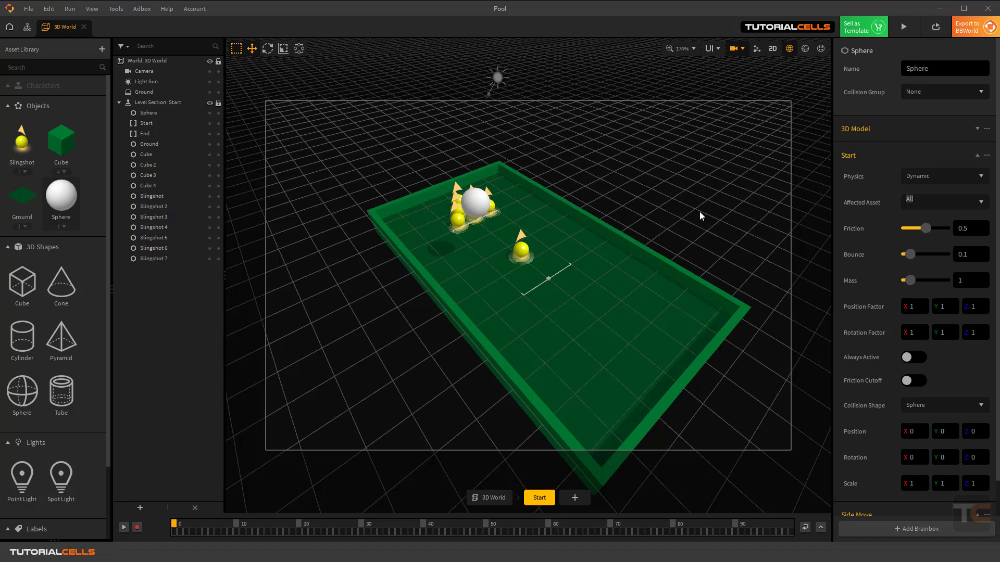
click(475, 202)
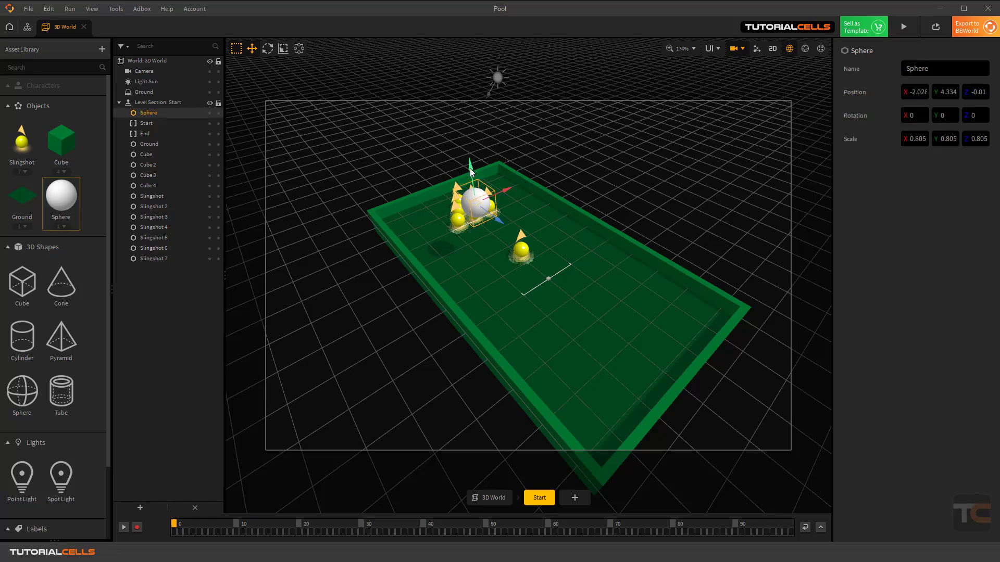
drag(471, 171, 473, 218)
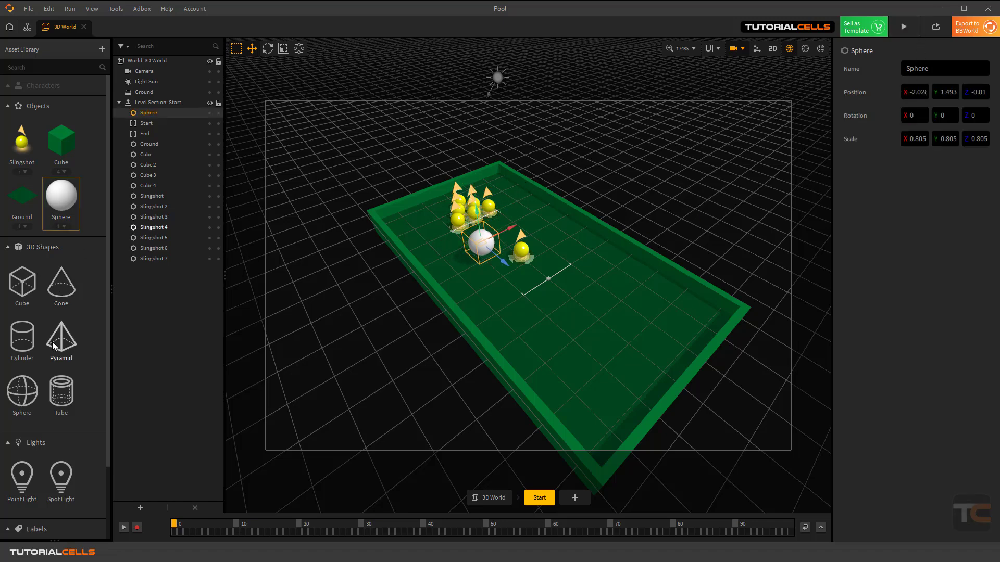
Place a 3D cylinder on the table near X 1.18, Z 5.85 and open the Cylinder asset's settings
drag(22, 338, 590, 250)
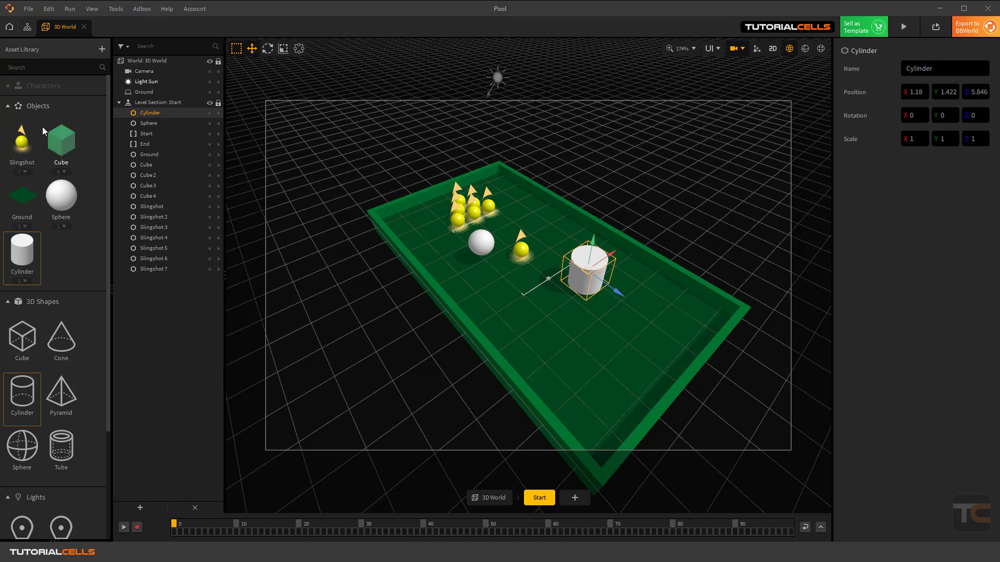
click(22, 252)
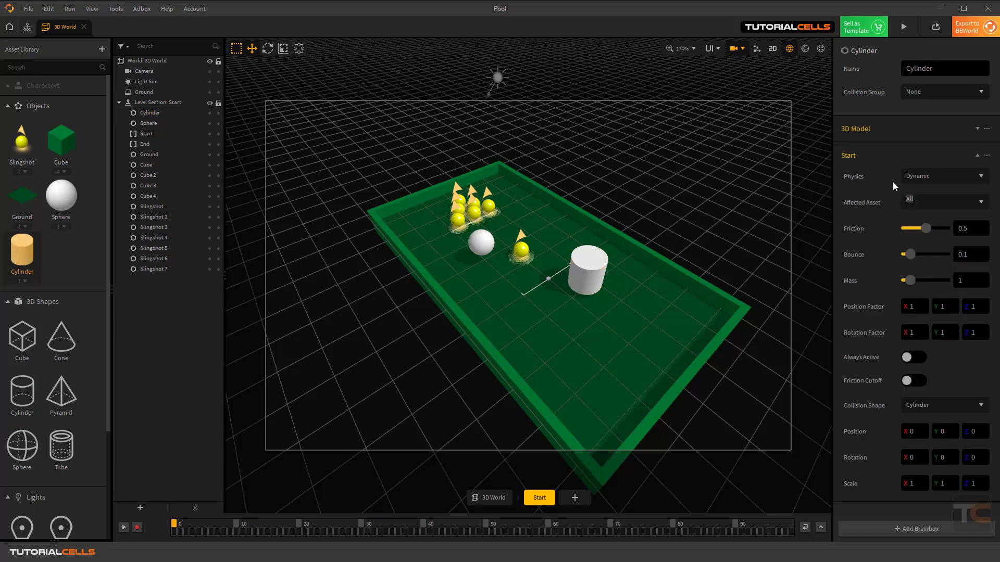
Check the Cylinder asset's Physics options and rename the asset as ccc
click(931, 177)
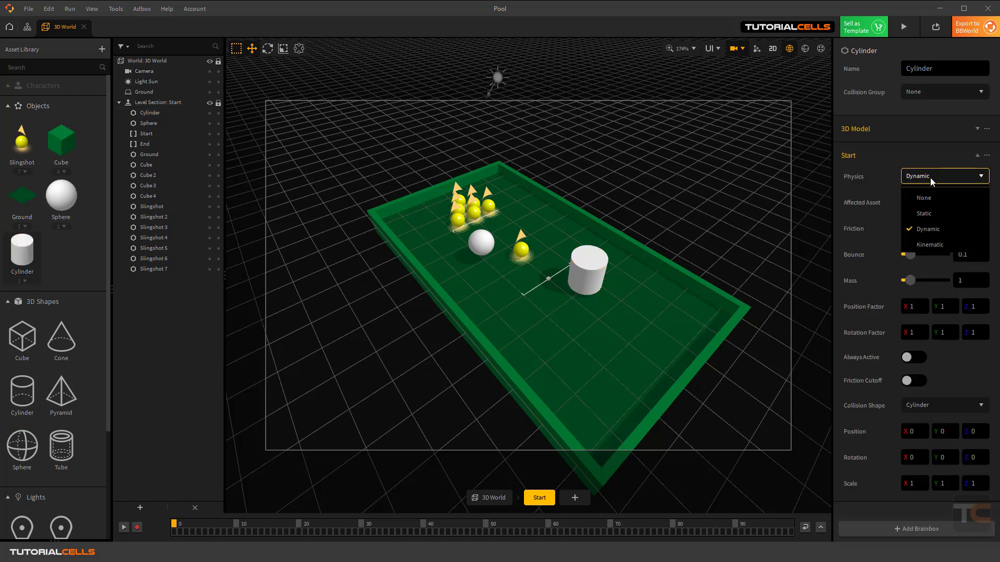
click(931, 177)
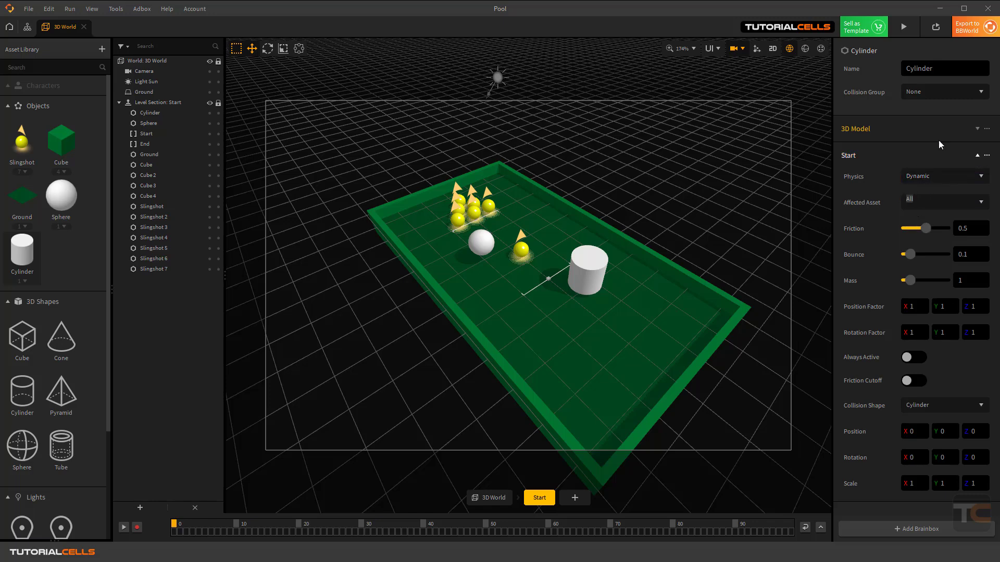
click(867, 71)
text(ccc)
key(Return)
Place a 3D cube on the table near X -1.73, Z 8.12 and rename the placed cube as bbb
drag(21, 354, 590, 310)
click(909, 68)
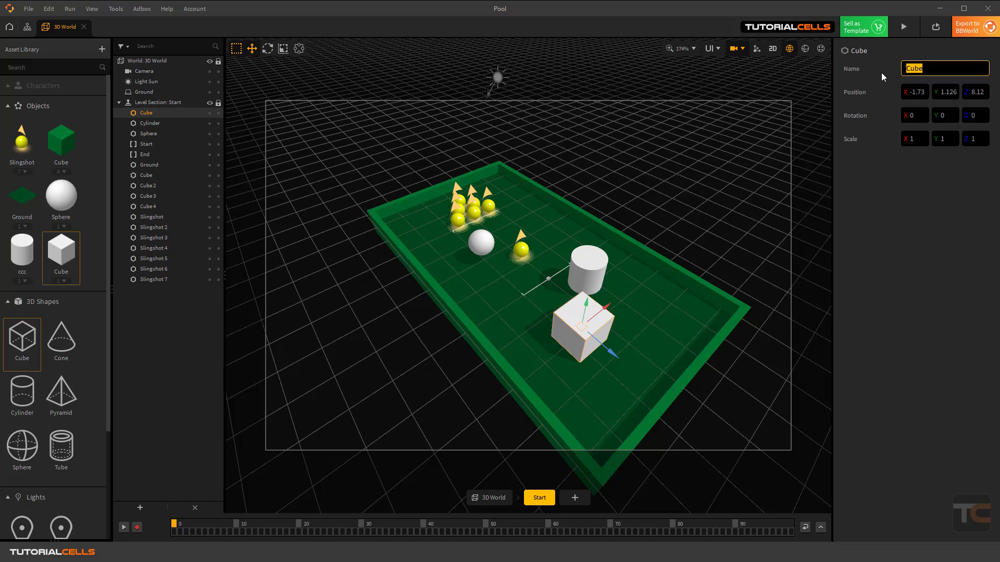
text(bbb)
key(Return)
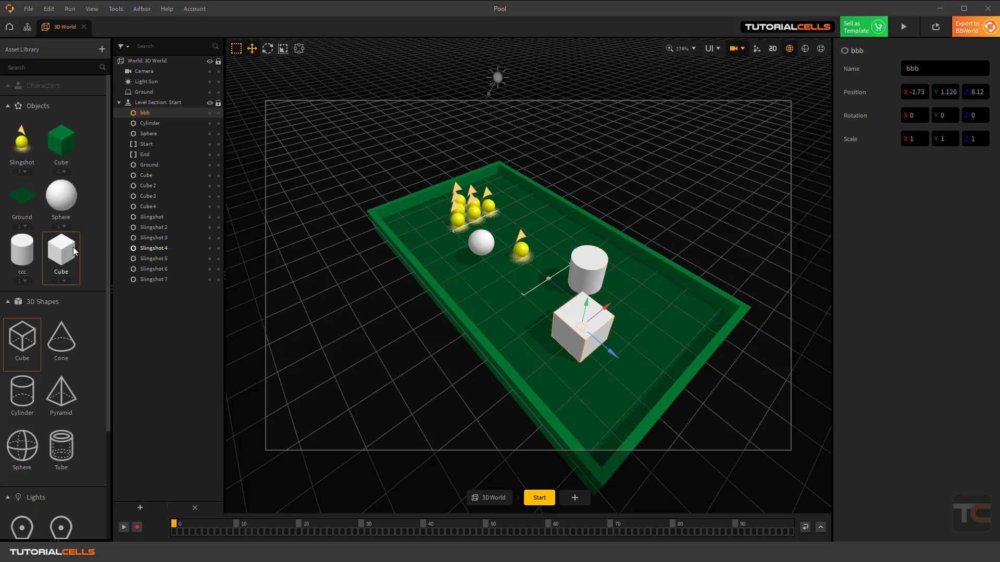
Examine the Collision Group setting of the Sphere, Ground and Slingshot assets, ending on the Sphere's group options
click(71, 211)
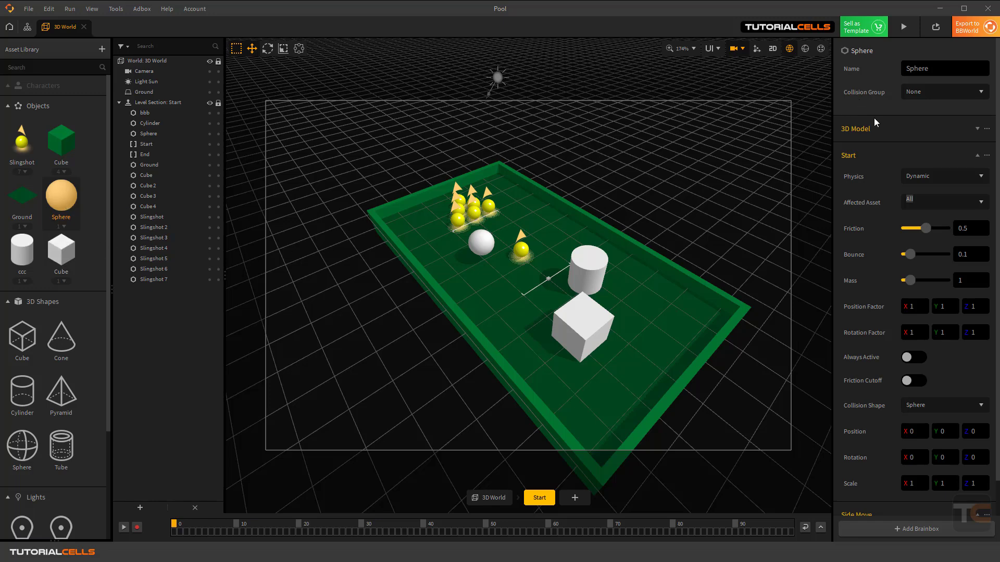
click(930, 91)
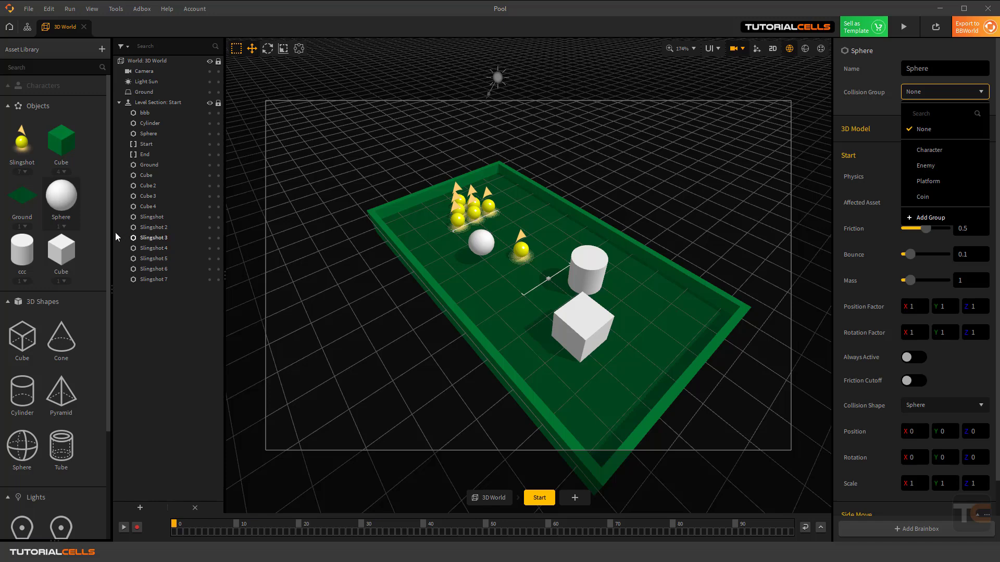
click(31, 202)
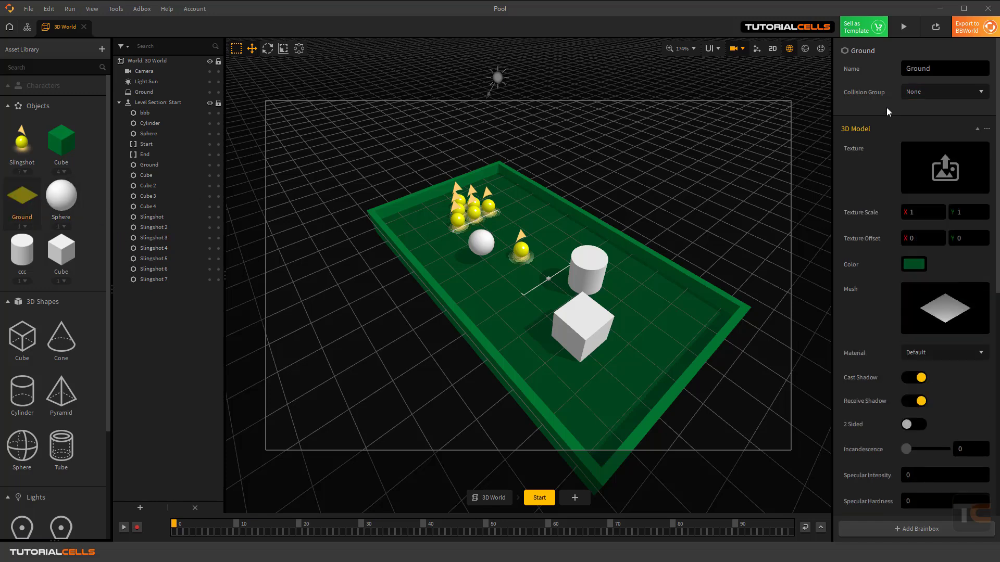
click(926, 95)
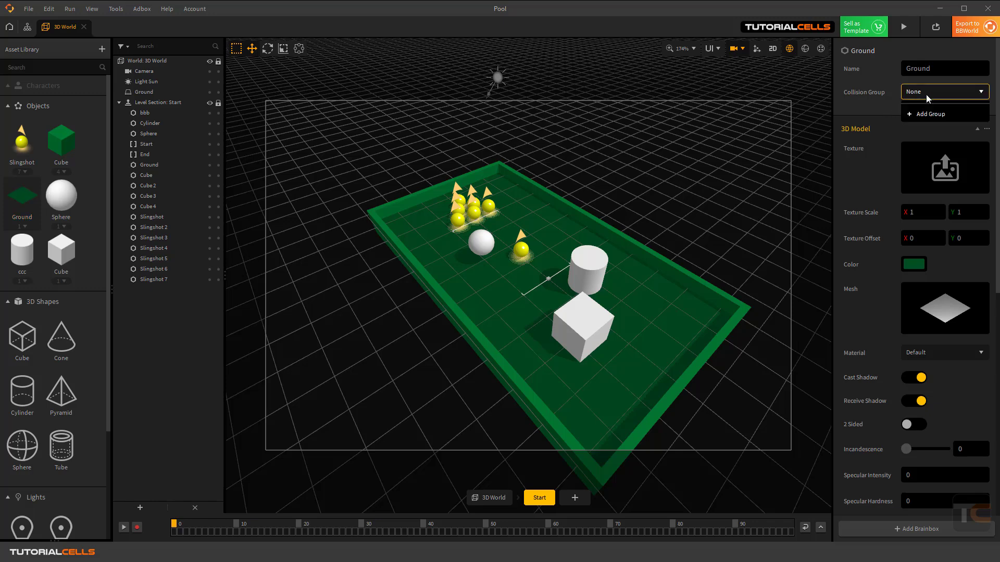
click(926, 94)
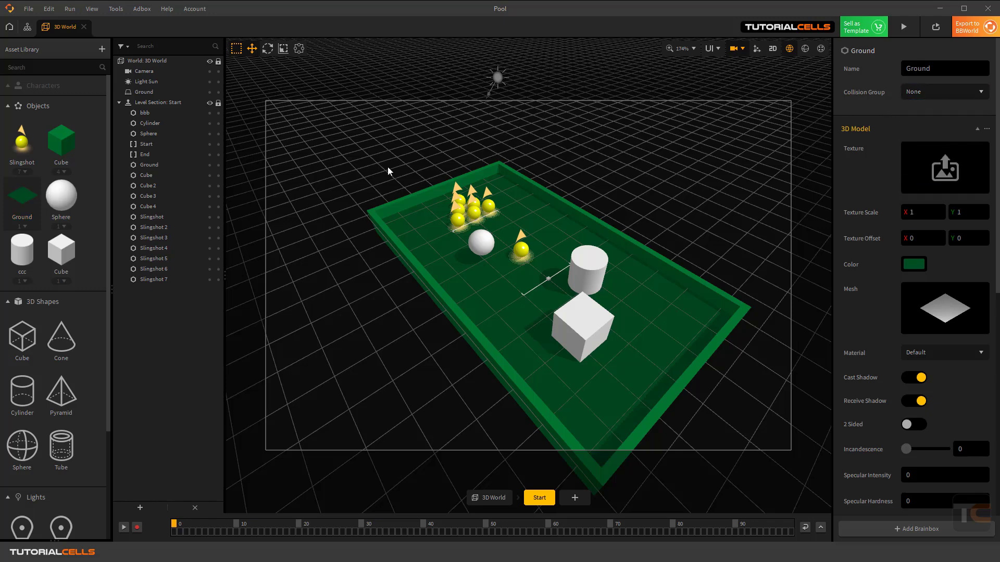
click(66, 255)
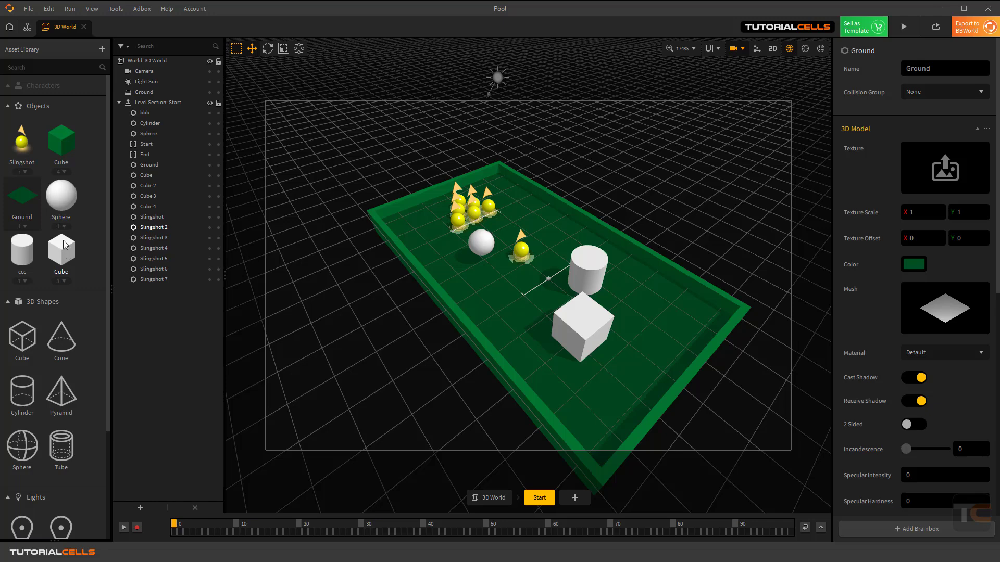
click(23, 142)
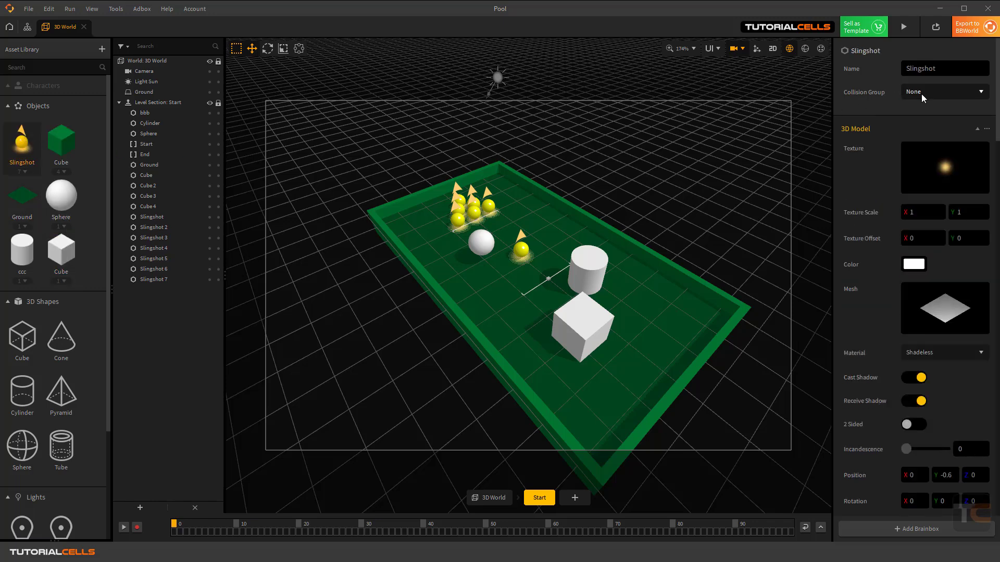
click(60, 207)
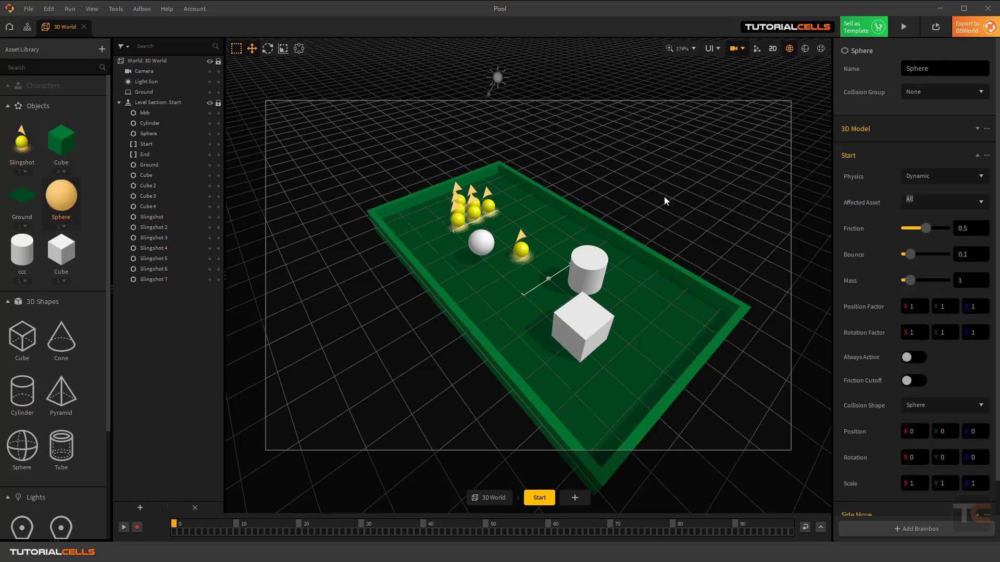
click(948, 90)
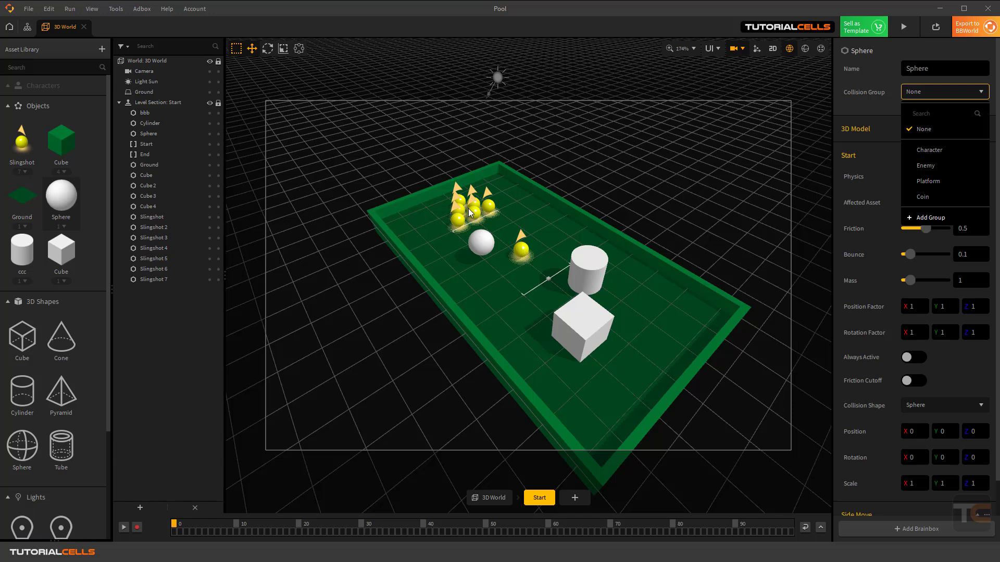
Preview the game and shoot the yellow balls around the table to see how they collide with the other objects
click(903, 27)
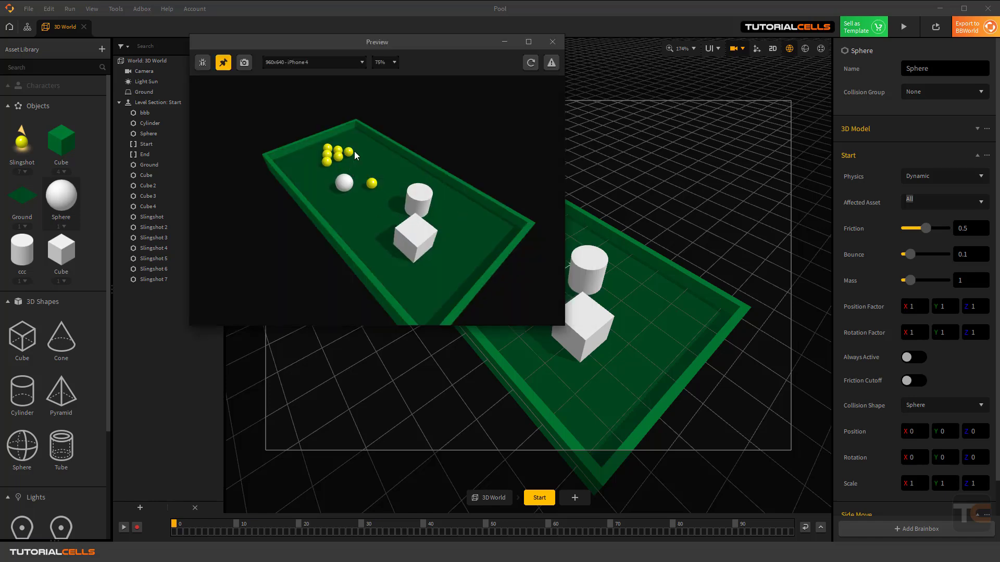
drag(372, 183, 382, 255)
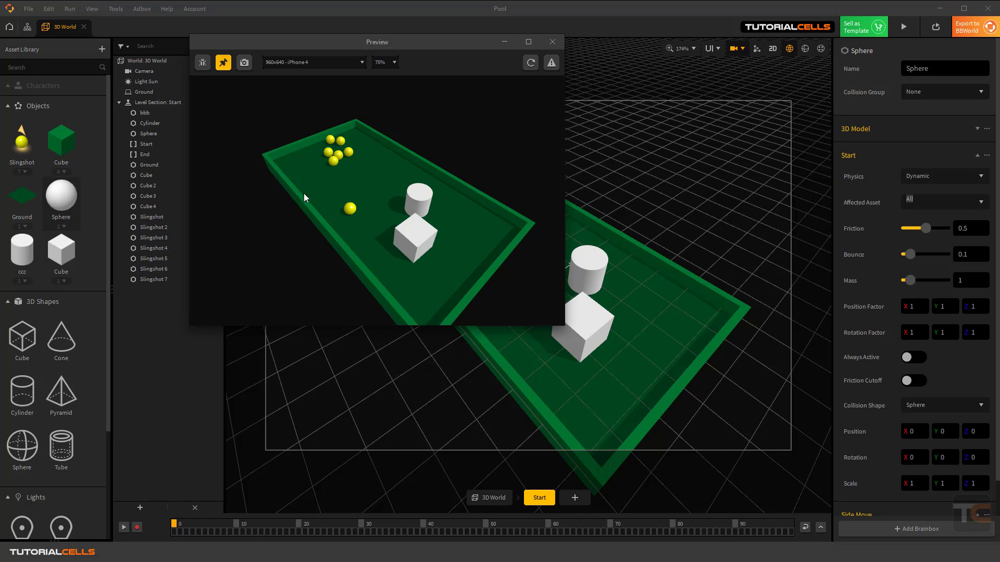
drag(339, 157, 399, 202)
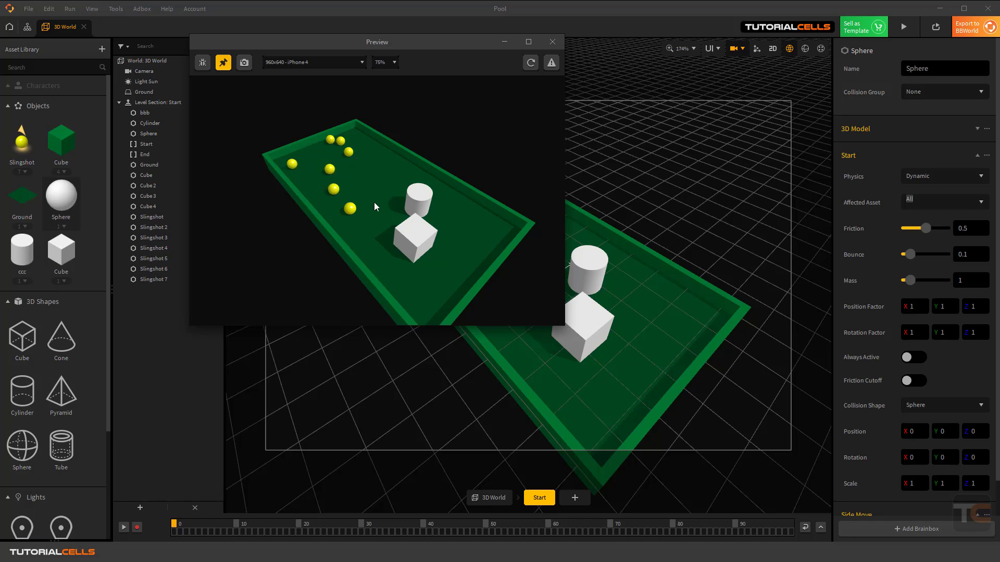
click(553, 42)
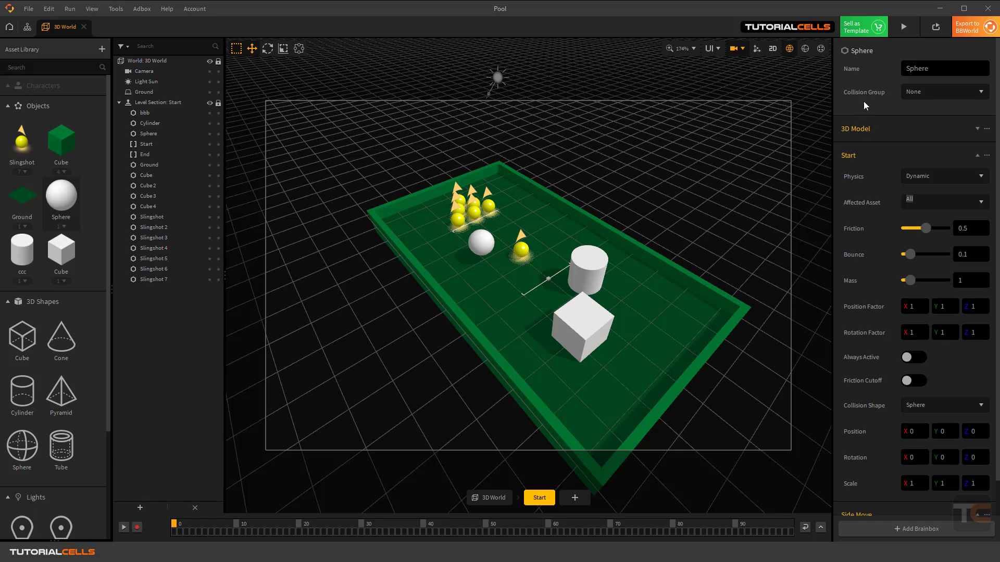
Review the Collision Group and Affected Asset options available for the Sphere asset
click(919, 92)
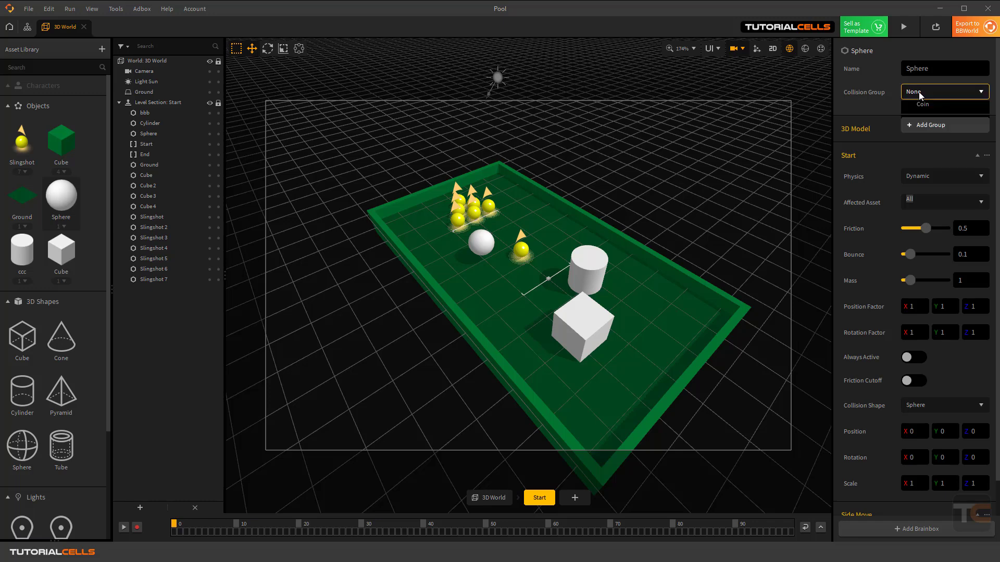
click(919, 93)
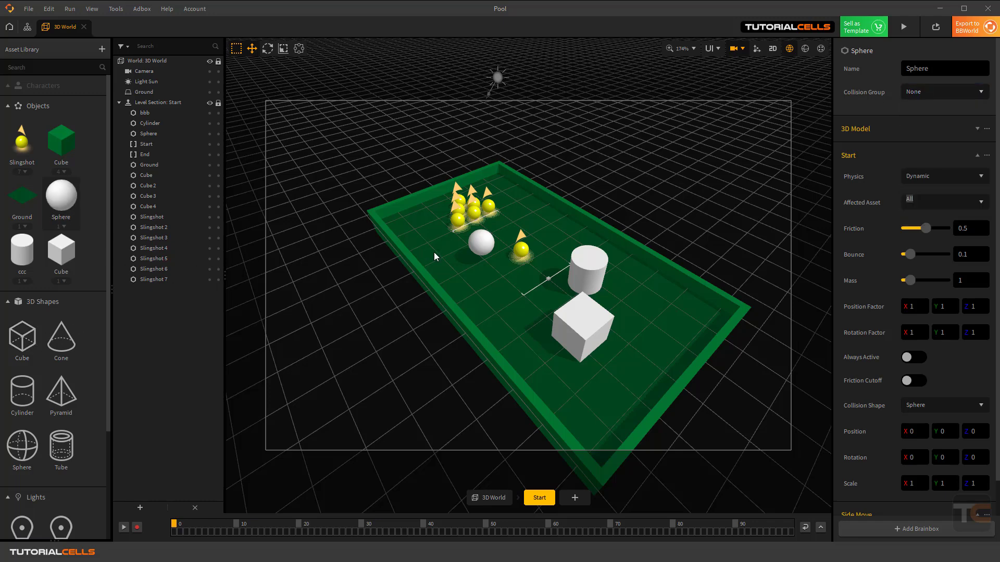
click(481, 248)
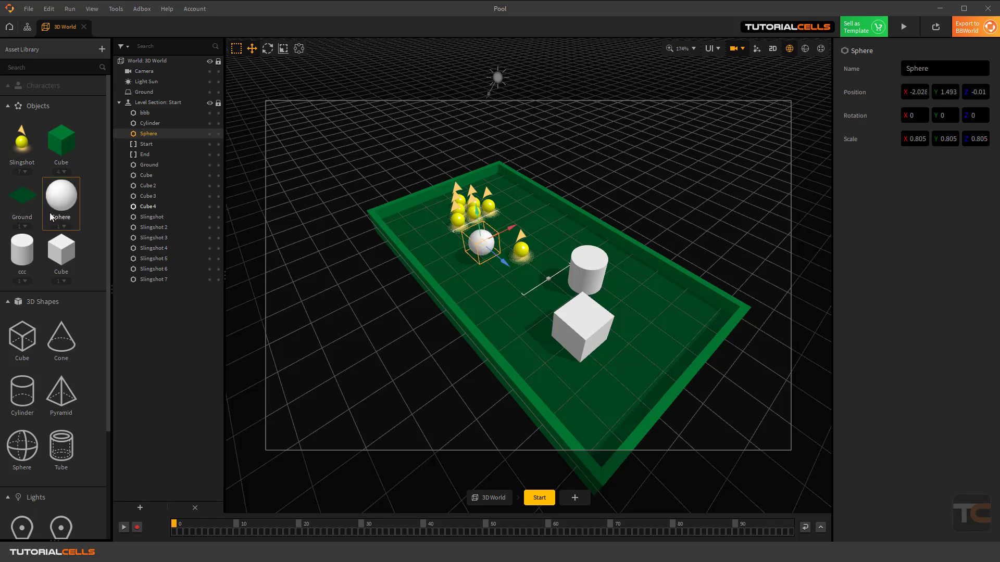
click(61, 197)
click(923, 90)
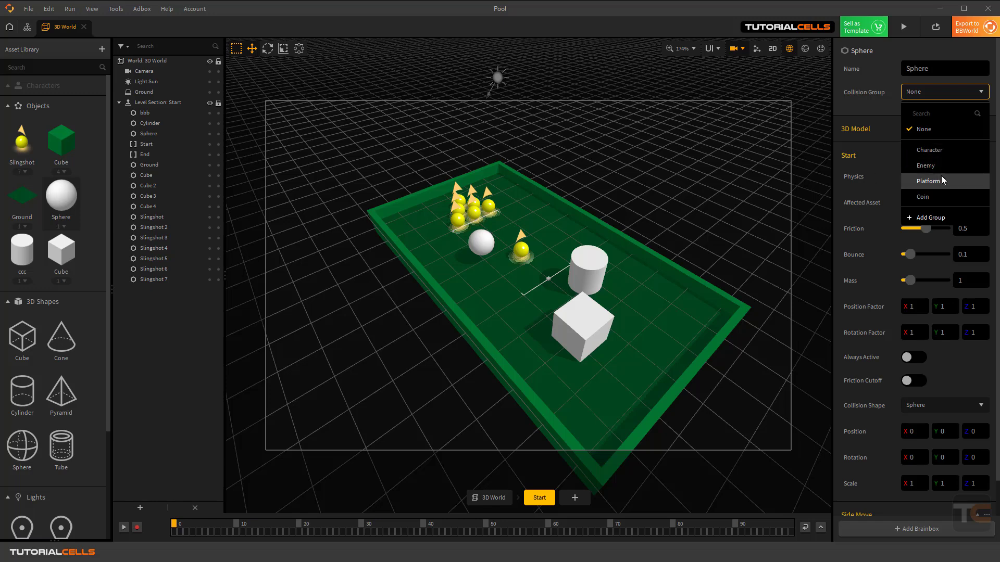
click(852, 244)
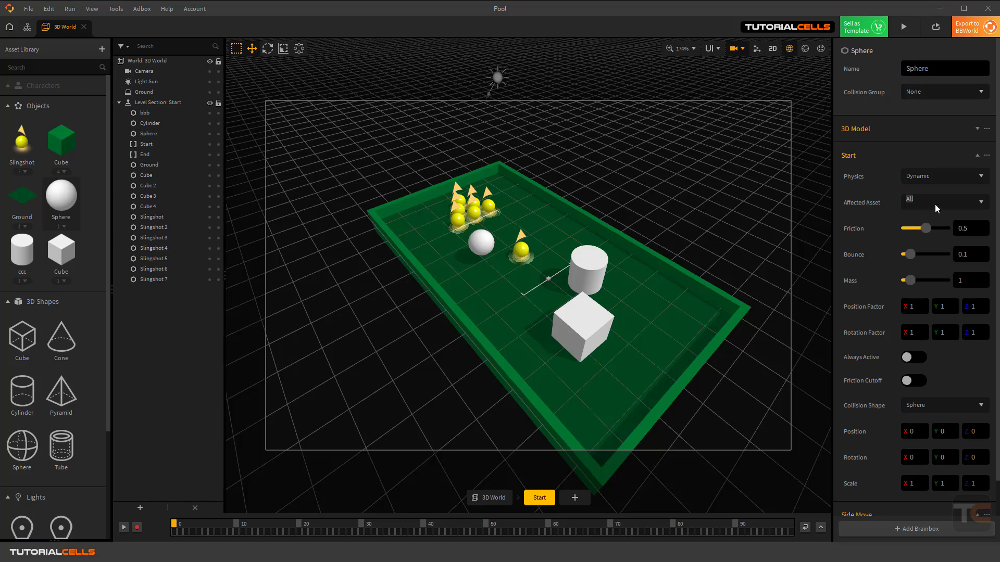
click(980, 203)
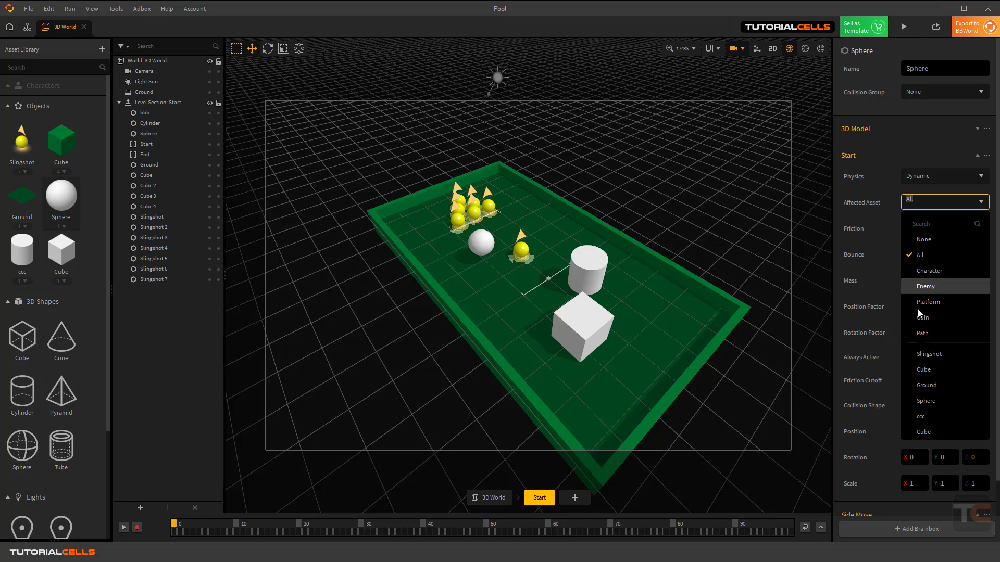
click(856, 209)
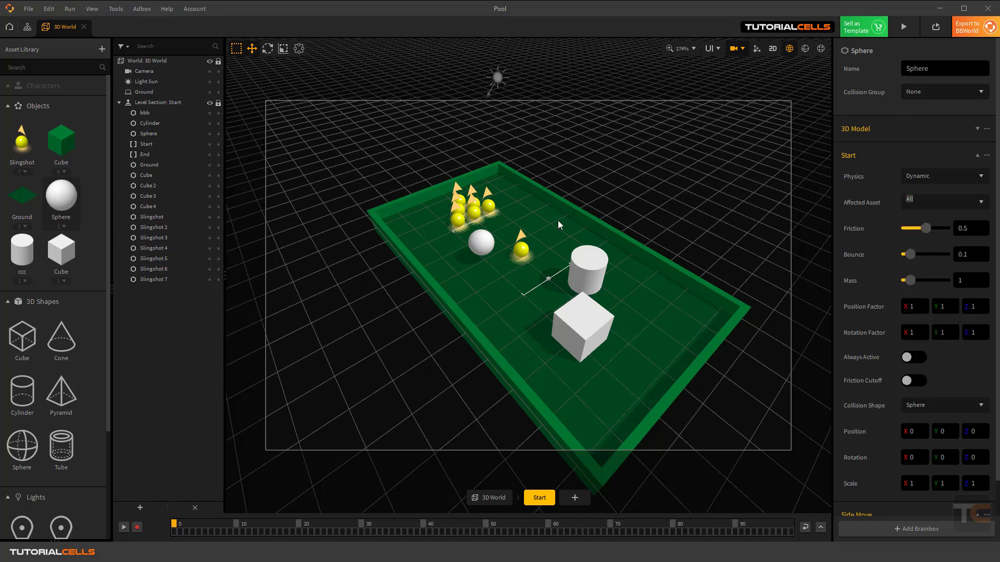
Review the Collision Group and Affected Asset options of the white Cube asset
click(583, 311)
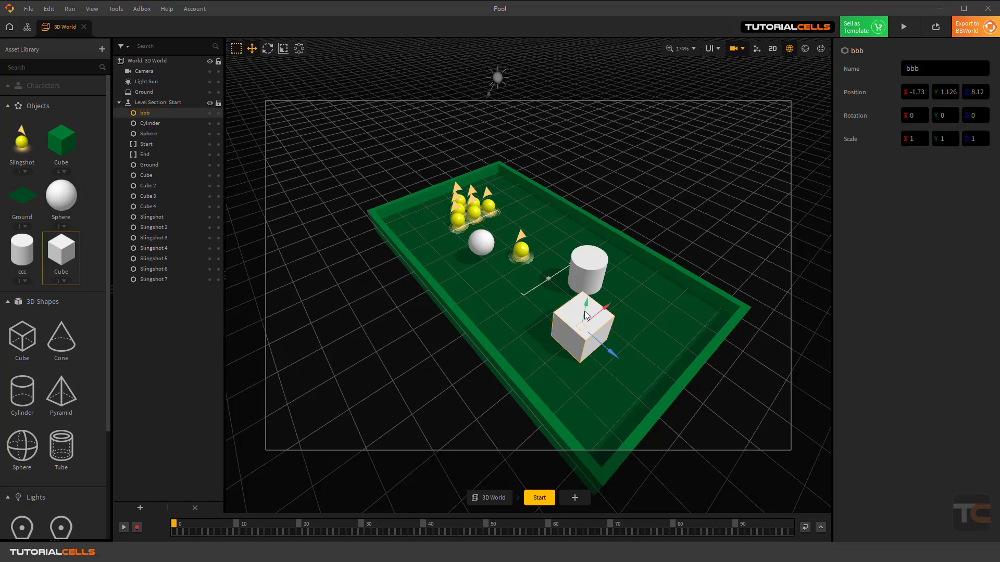
click(62, 252)
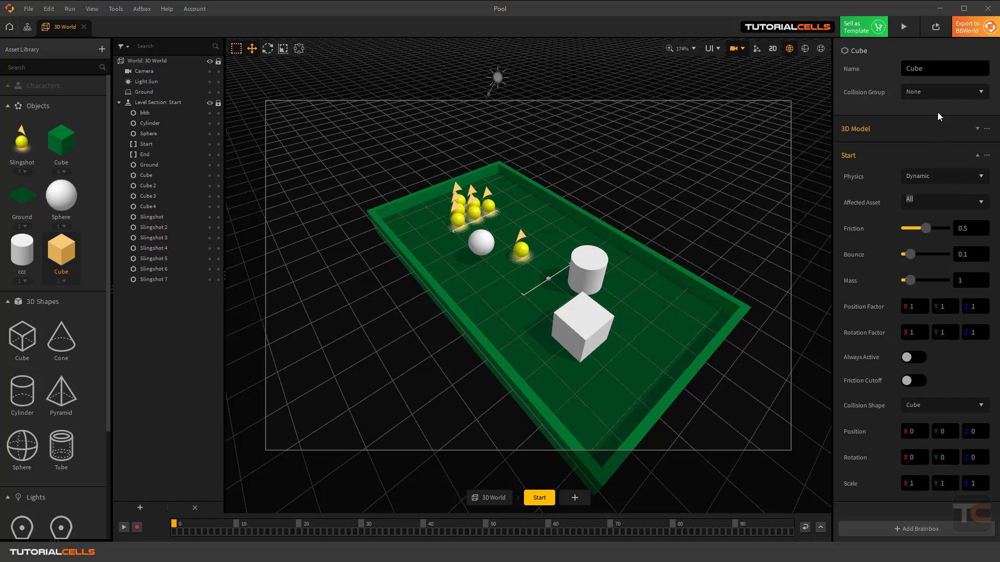
click(938, 91)
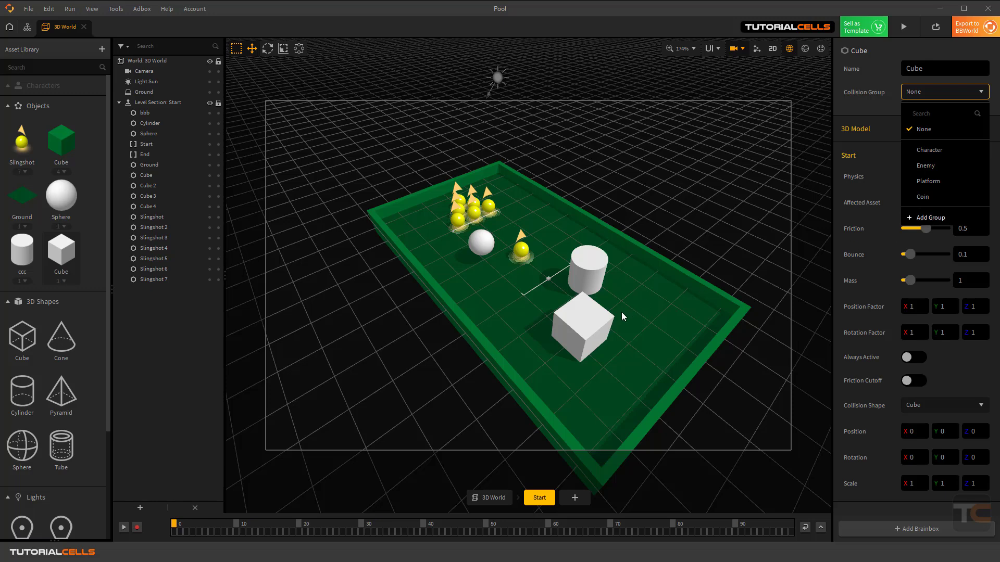
click(869, 179)
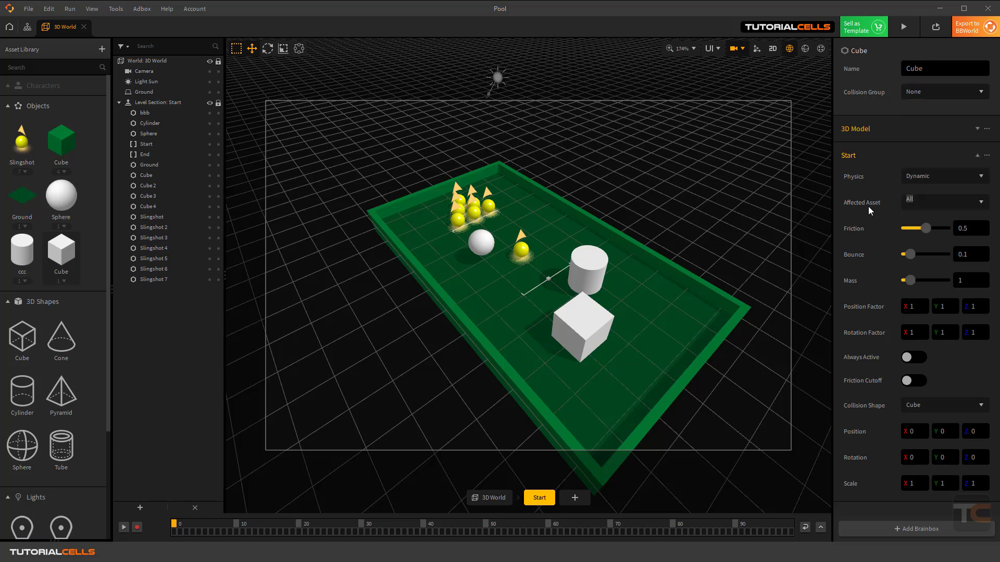
click(983, 204)
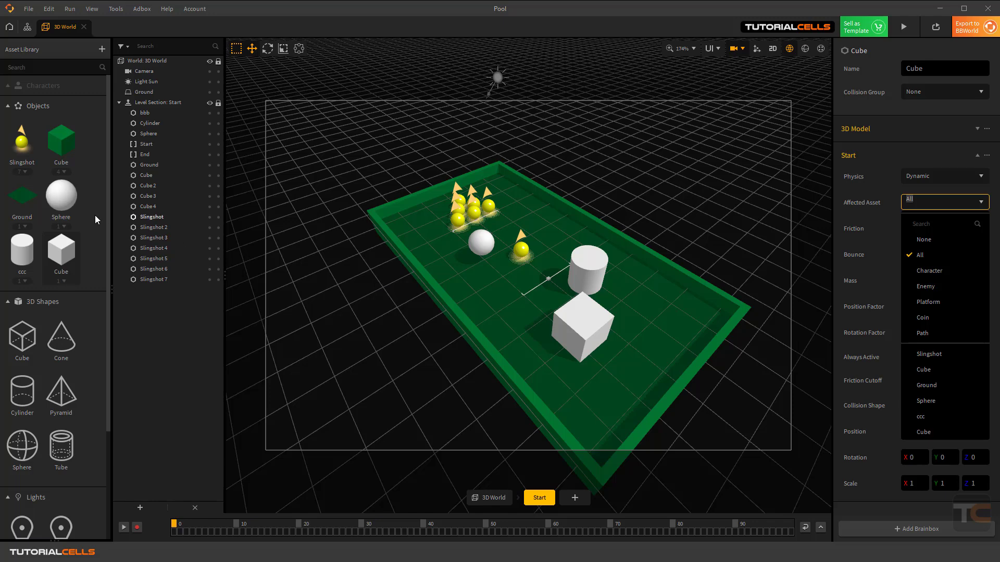
Compare the Start node settings of the ccc asset with those of the Sphere asset
click(73, 199)
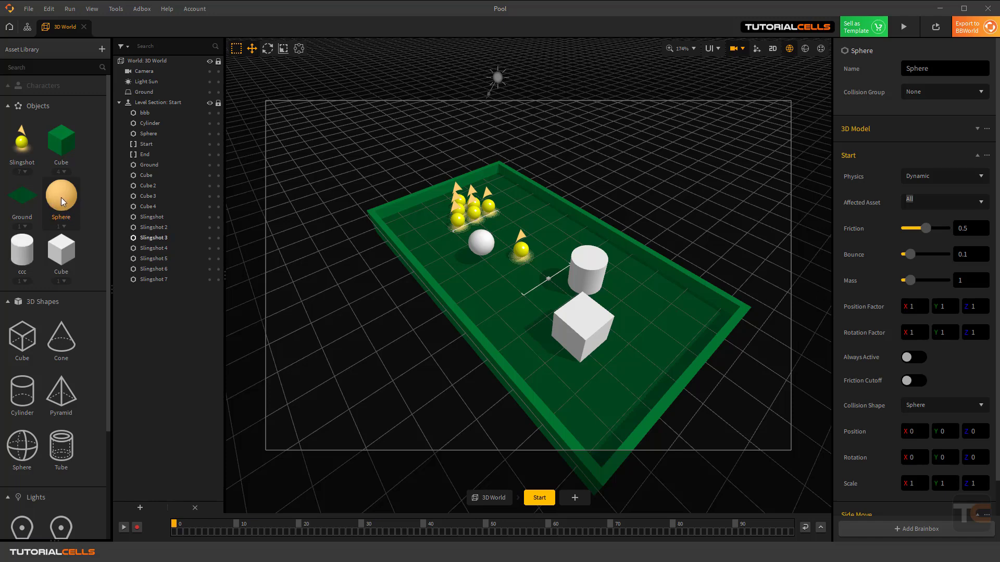
click(579, 267)
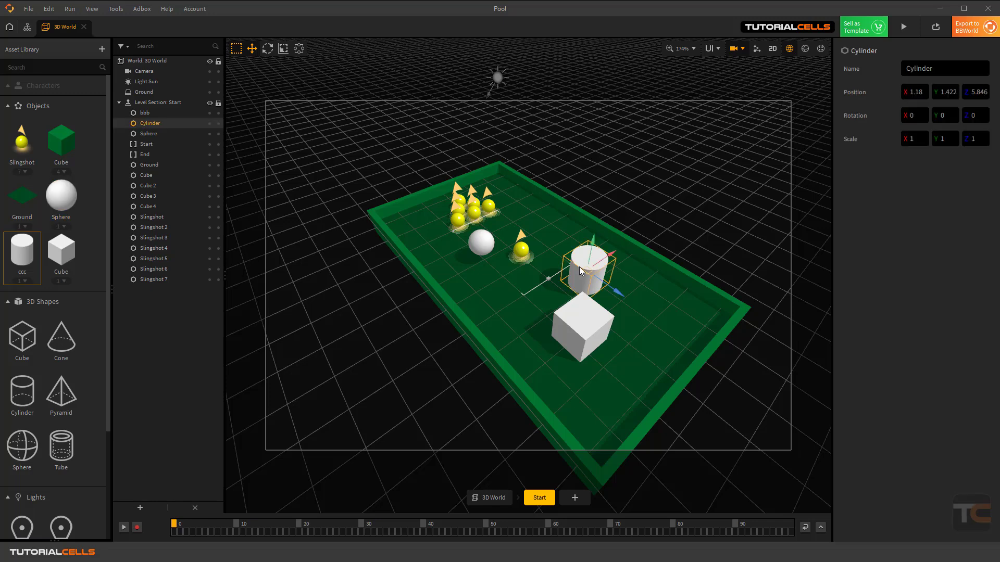
click(23, 252)
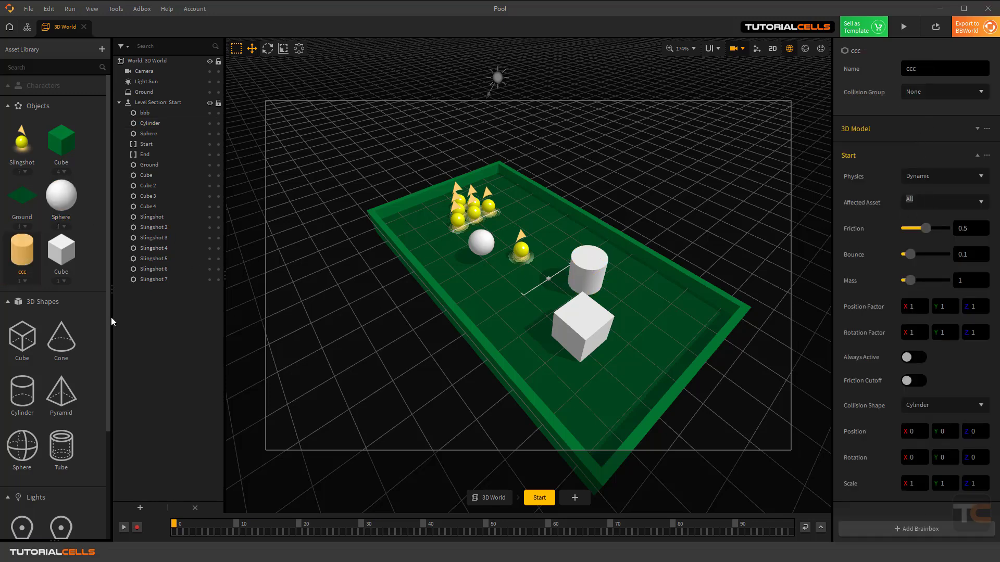
click(61, 190)
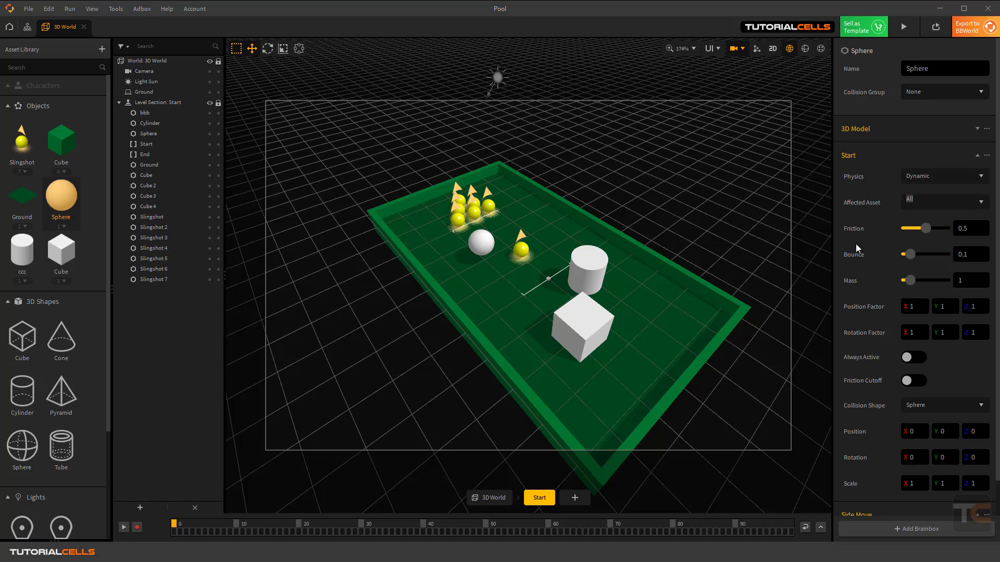
Set the Sphere asset's Affected Asset to ccc and run the game preview to check its collisions
click(979, 203)
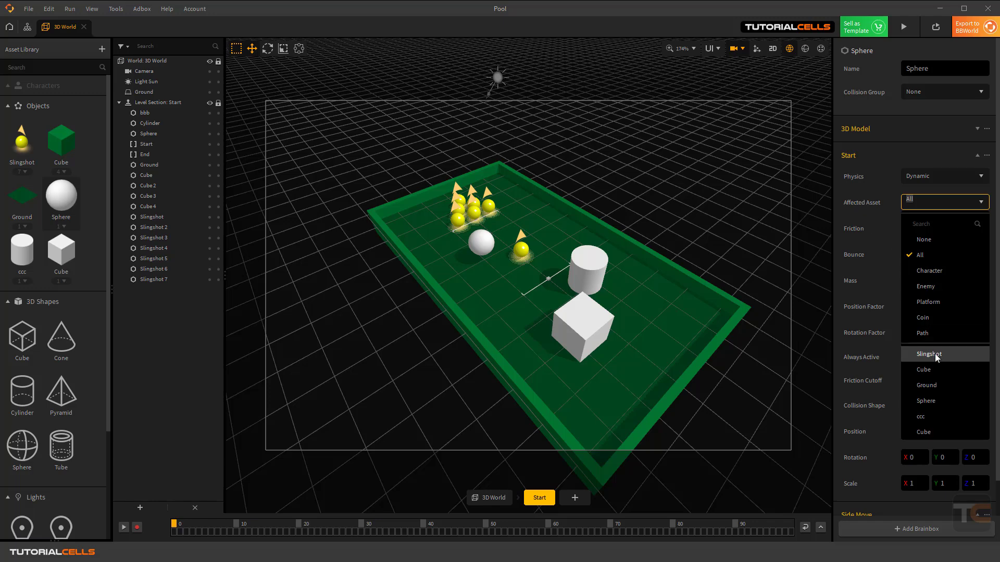
click(948, 416)
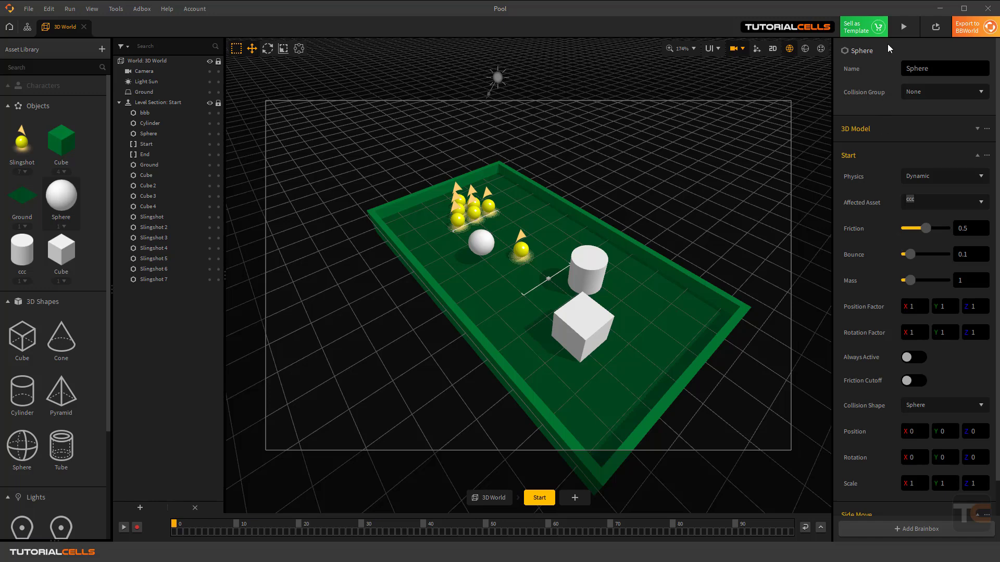
click(903, 29)
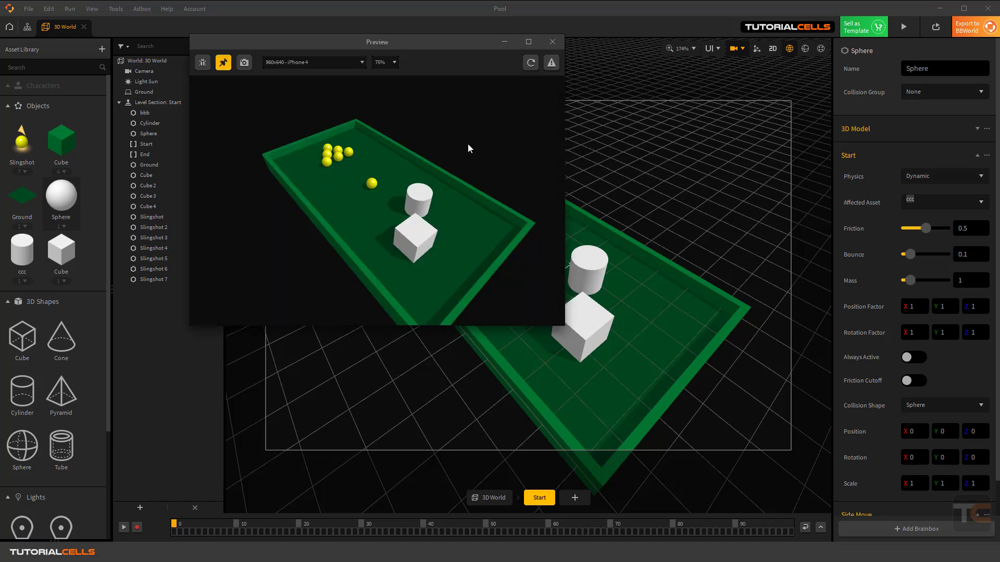
click(554, 41)
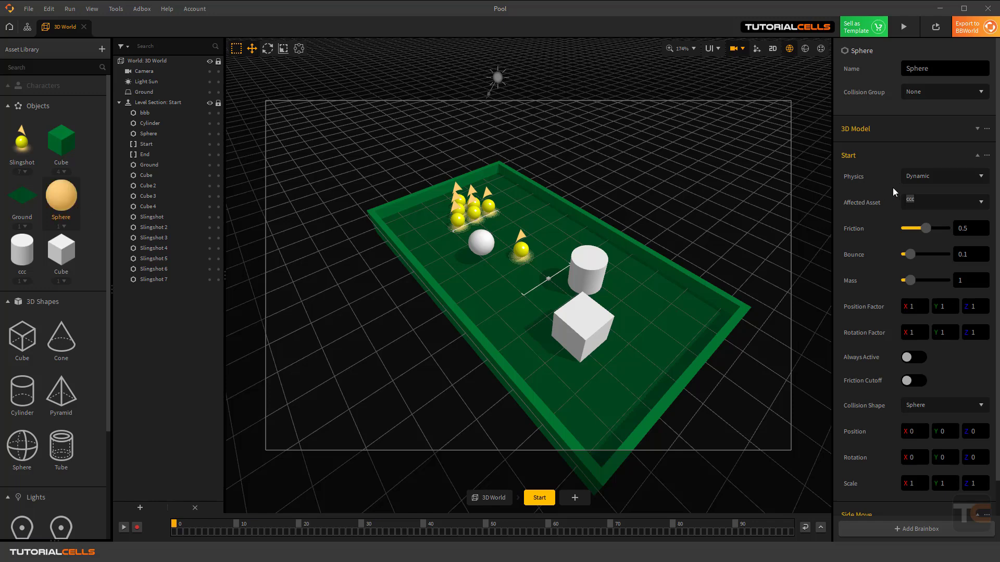
Change the Sphere asset's physics type to Kinematic and test moving the sphere in the game preview
click(924, 179)
click(932, 245)
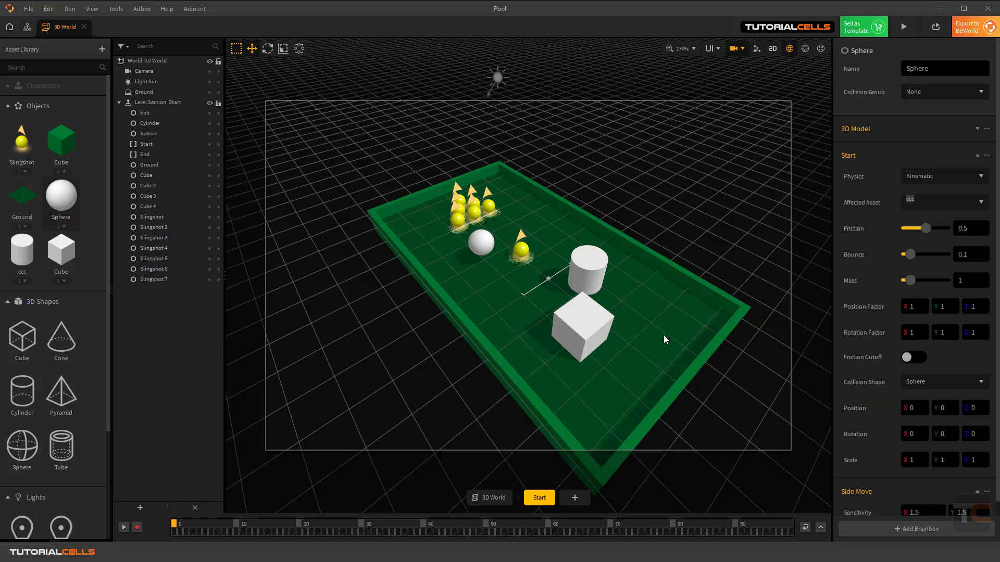
click(905, 28)
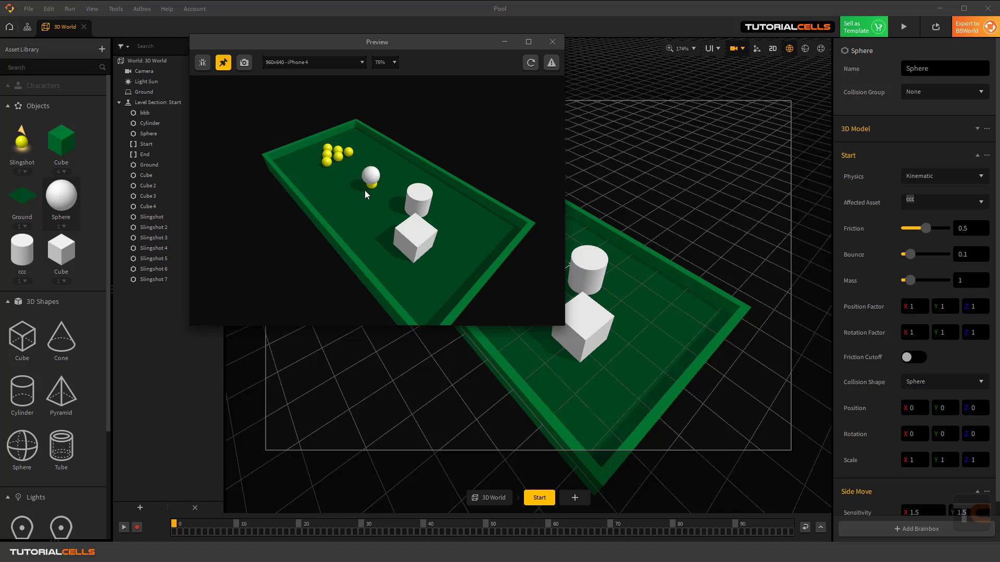
drag(339, 182, 367, 167)
click(553, 42)
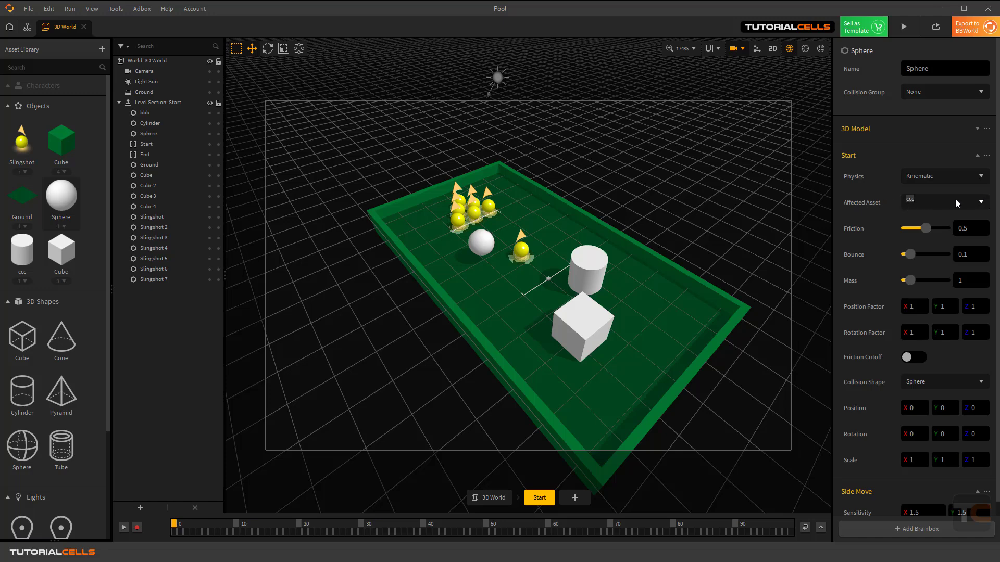
drag(74, 203, 103, 204)
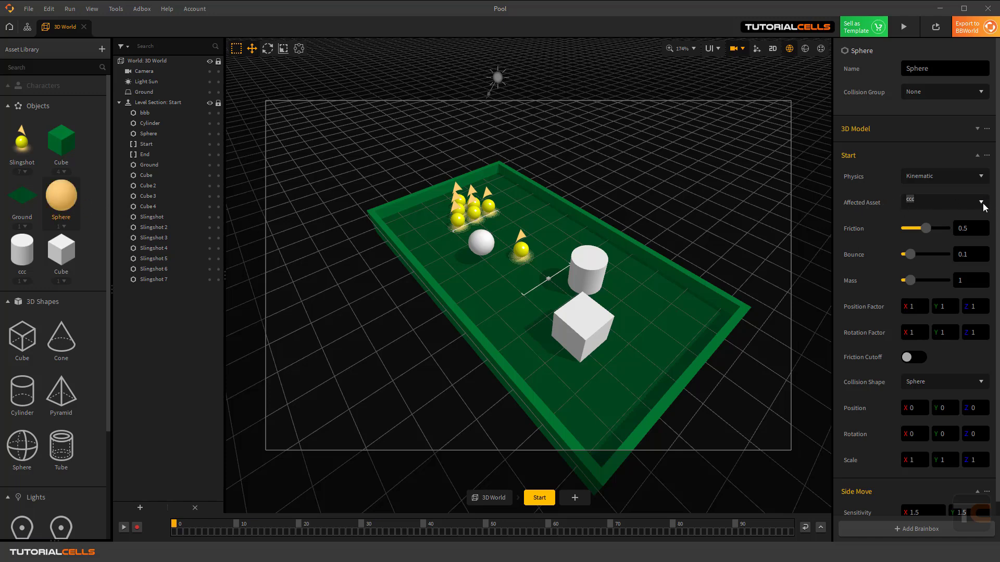
click(982, 202)
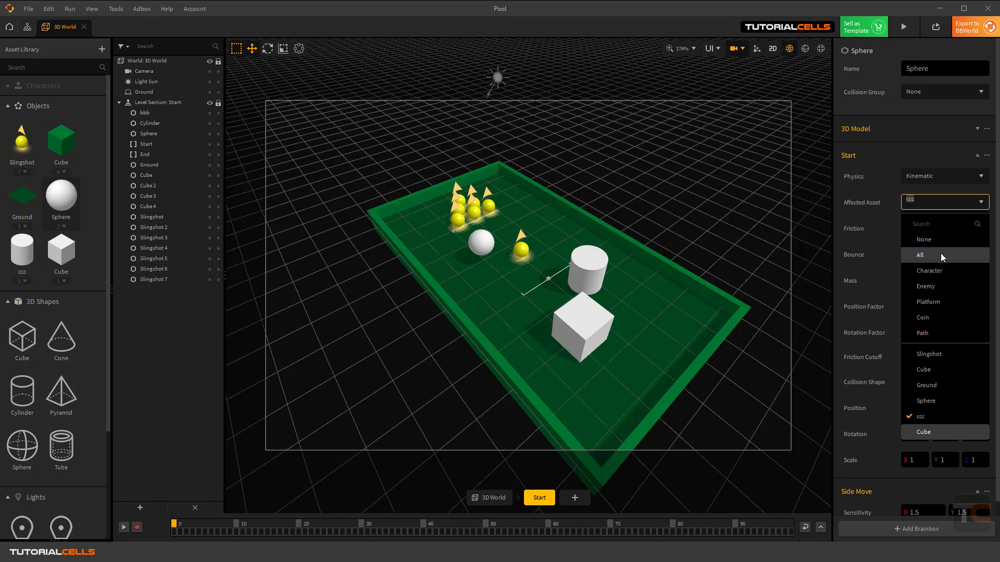
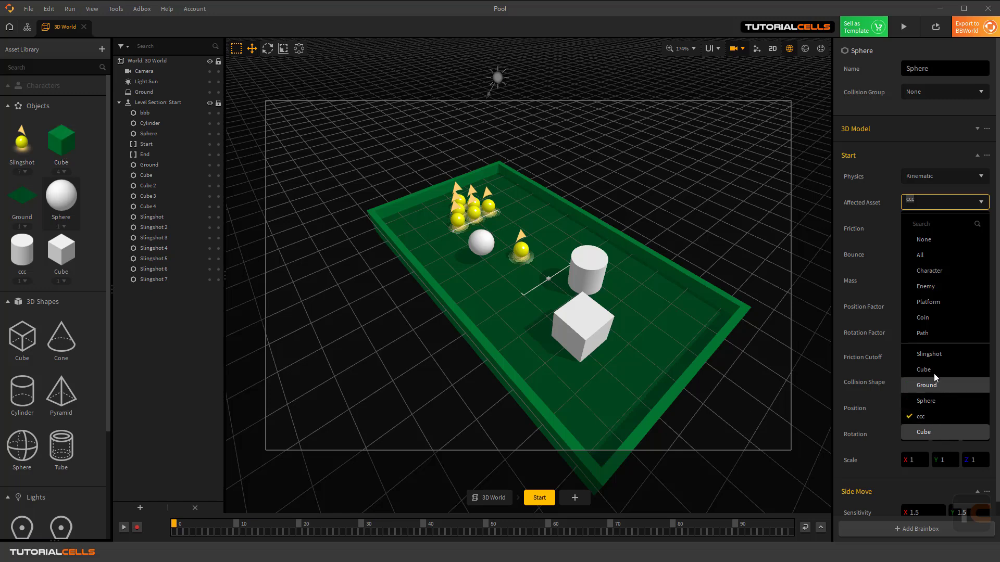
click(852, 218)
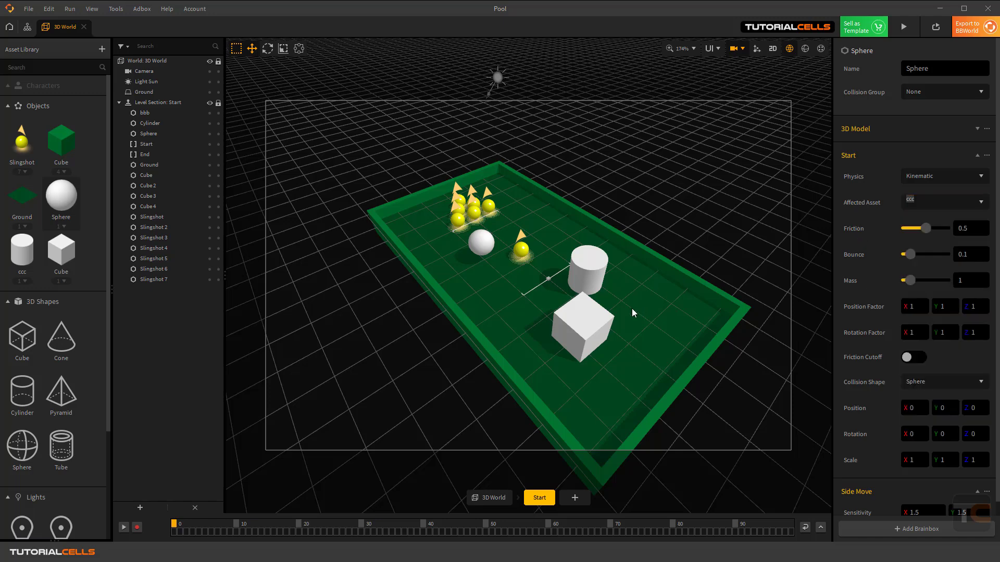
Delete the white cube, the cylinder and the white sphere from the pool table scene
click(590, 318)
key(Delete)
click(591, 276)
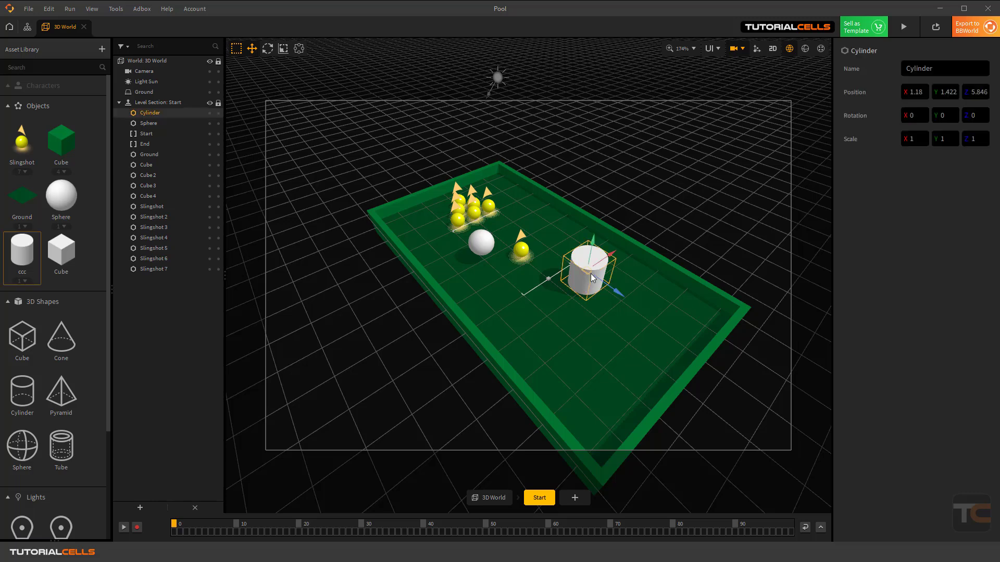
key(Delete)
click(480, 245)
key(Delete)
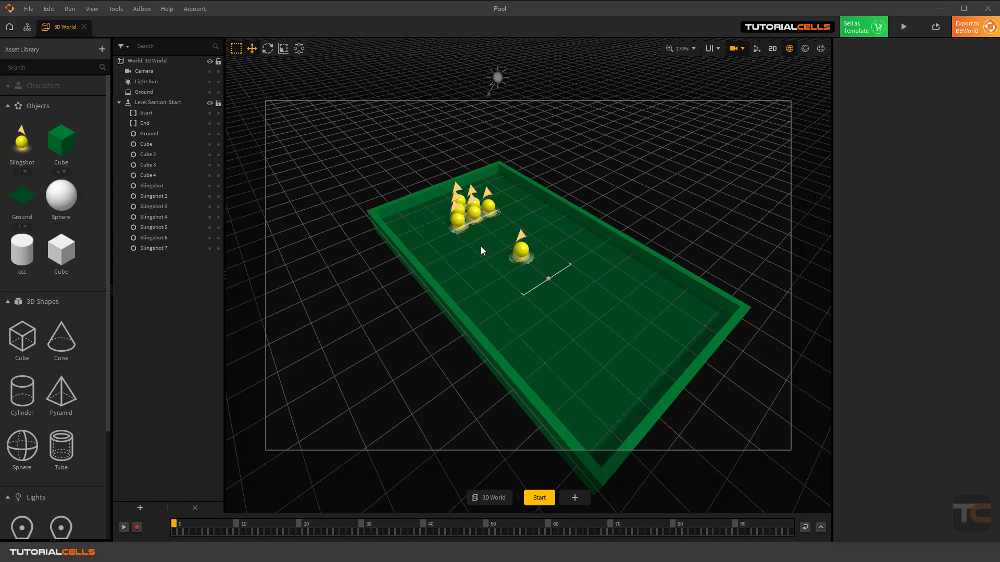
Set the Slingshot asset's friction to 0 in its Start physics settings and test a shot in the preview
click(27, 150)
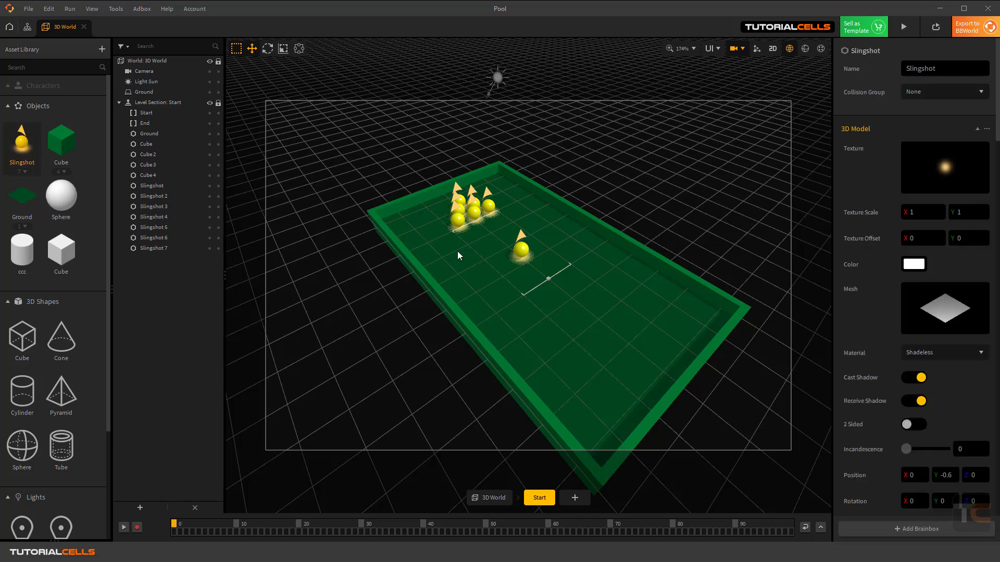
click(977, 129)
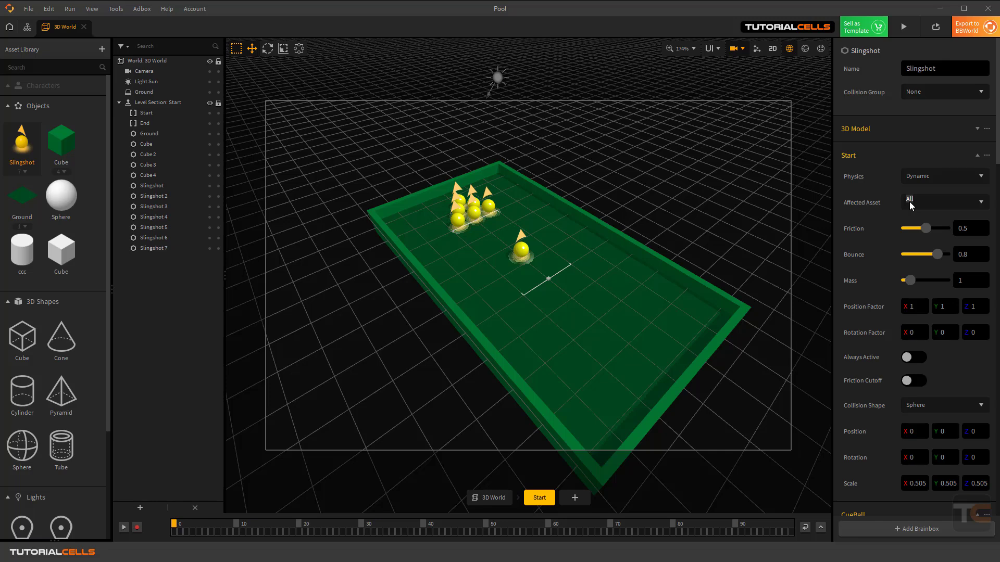
click(923, 228)
drag(922, 230, 888, 236)
click(903, 27)
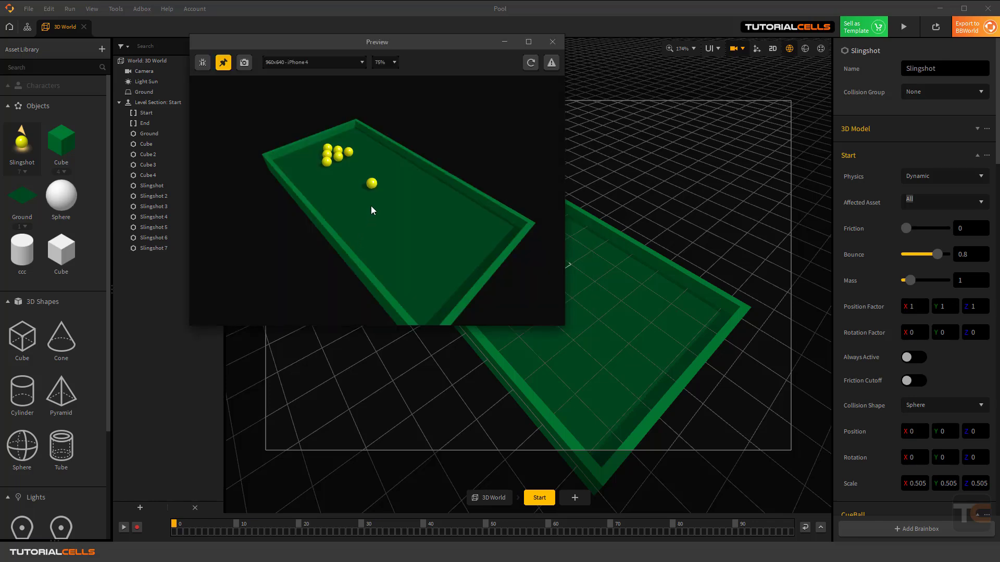
drag(415, 260, 380, 341)
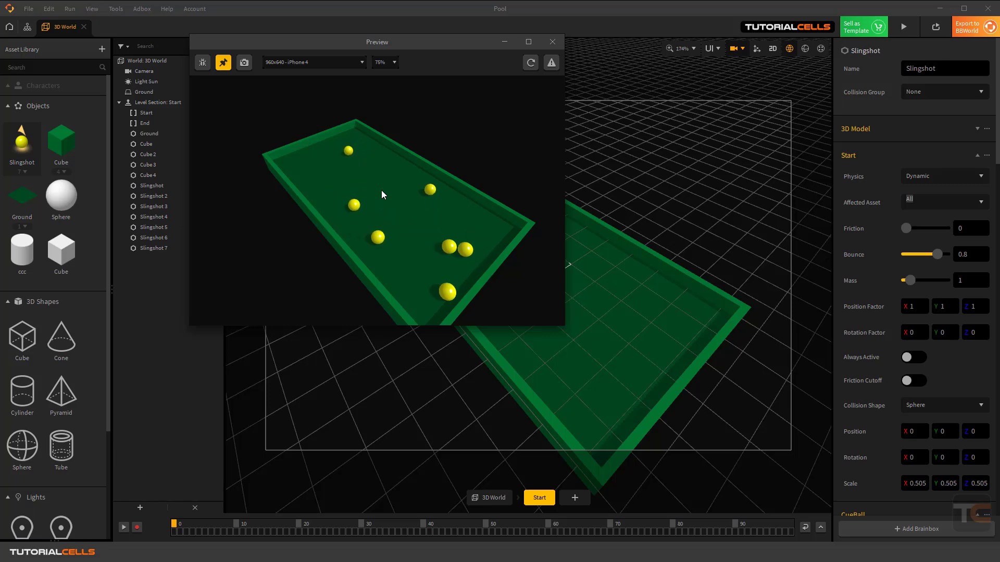
click(553, 43)
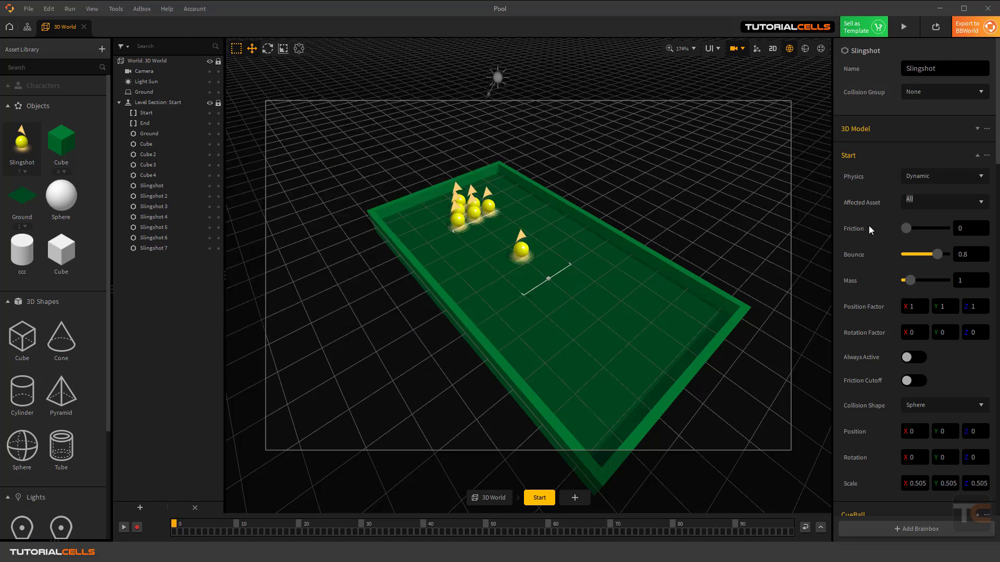
Raise the Slingshot asset's friction to 1 and shoot the cue ball in the preview to compare the rolling
drag(905, 228, 945, 228)
click(905, 29)
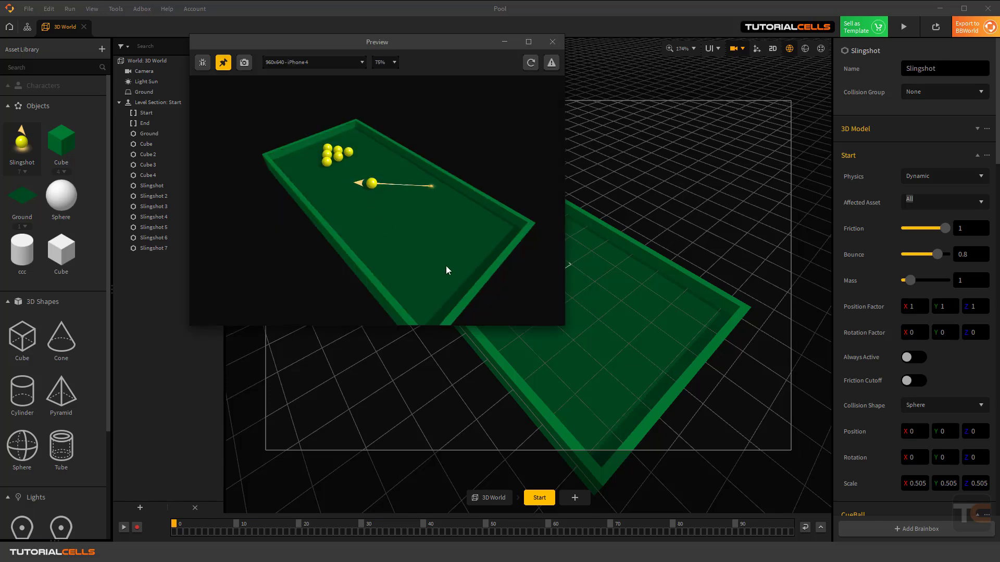
drag(446, 266, 377, 411)
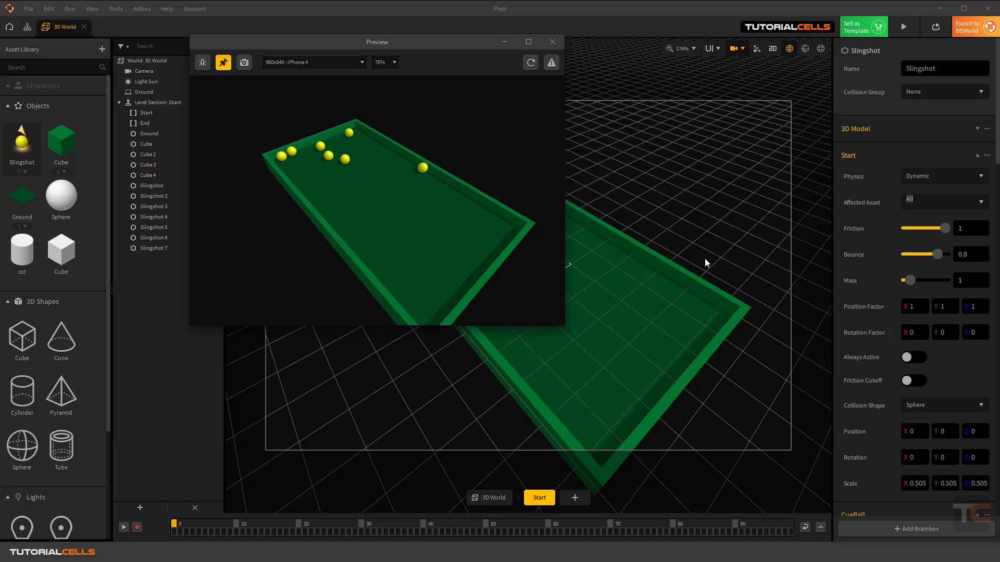
click(553, 41)
Set the Slingshot asset's friction to 0.27 and bounce to 0, and test a shot in the preview
drag(943, 229, 914, 229)
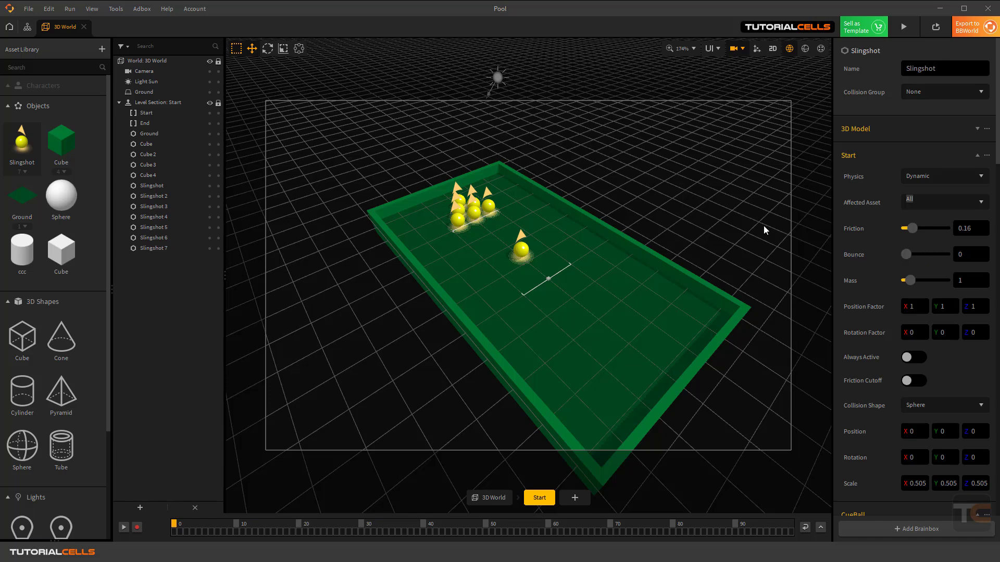
click(903, 28)
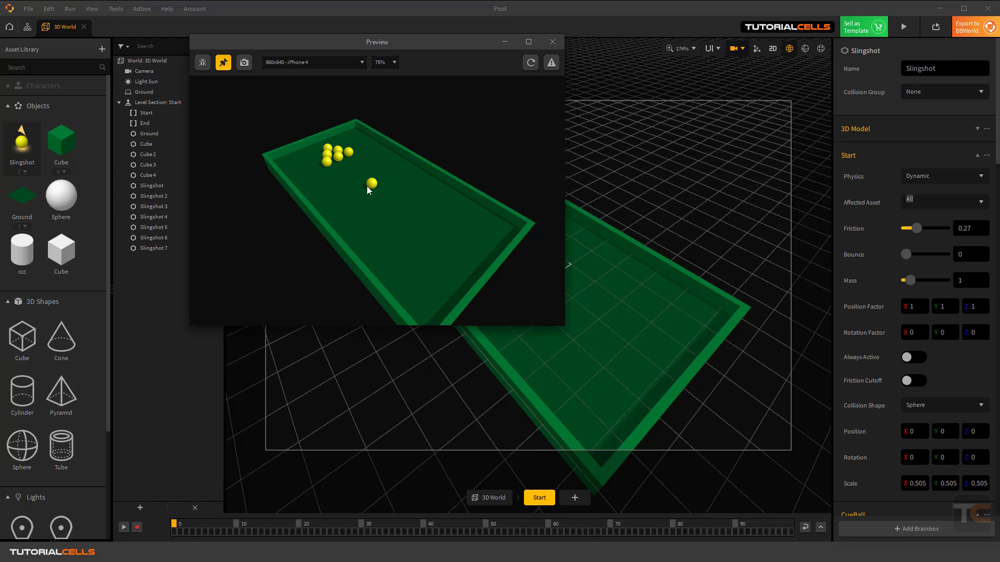
drag(383, 200, 368, 391)
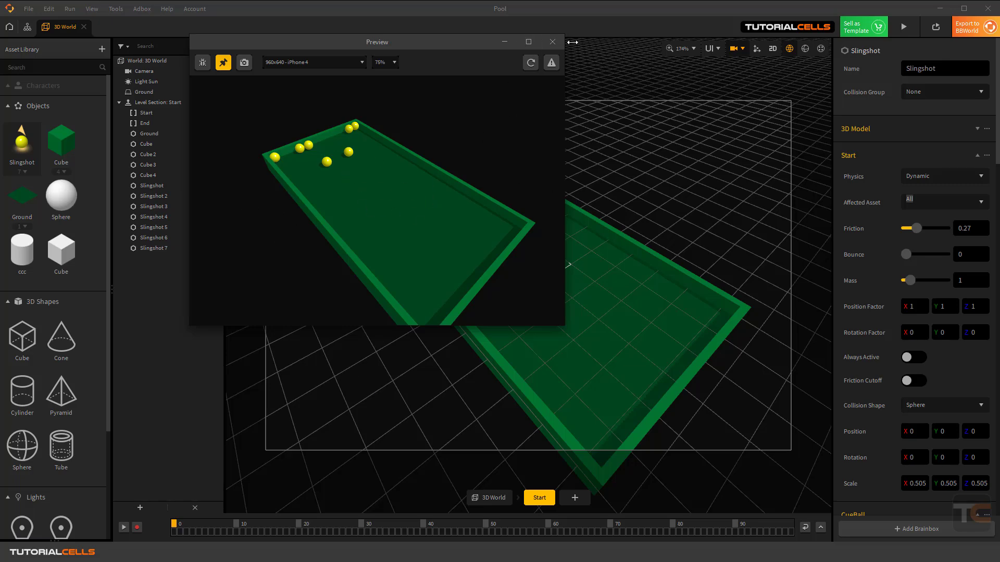
click(552, 41)
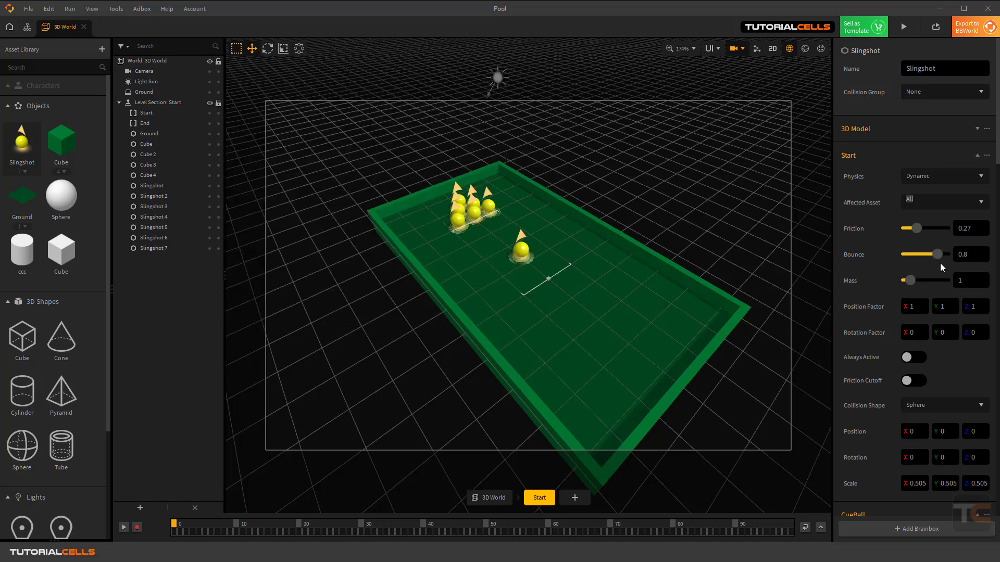
Set the Slingshot asset's bounce to 1 and try a shot in the preview
click(904, 26)
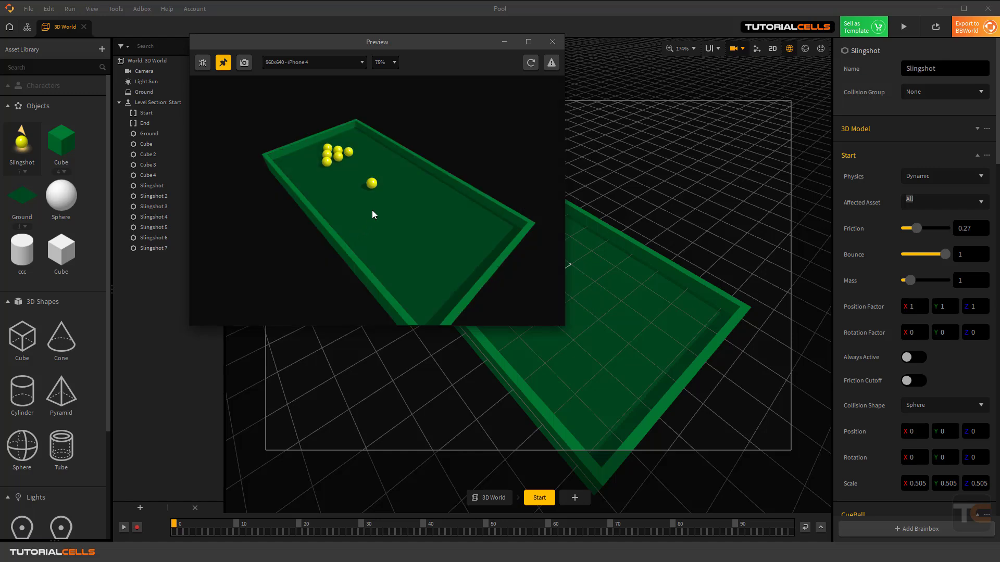
drag(374, 186, 345, 370)
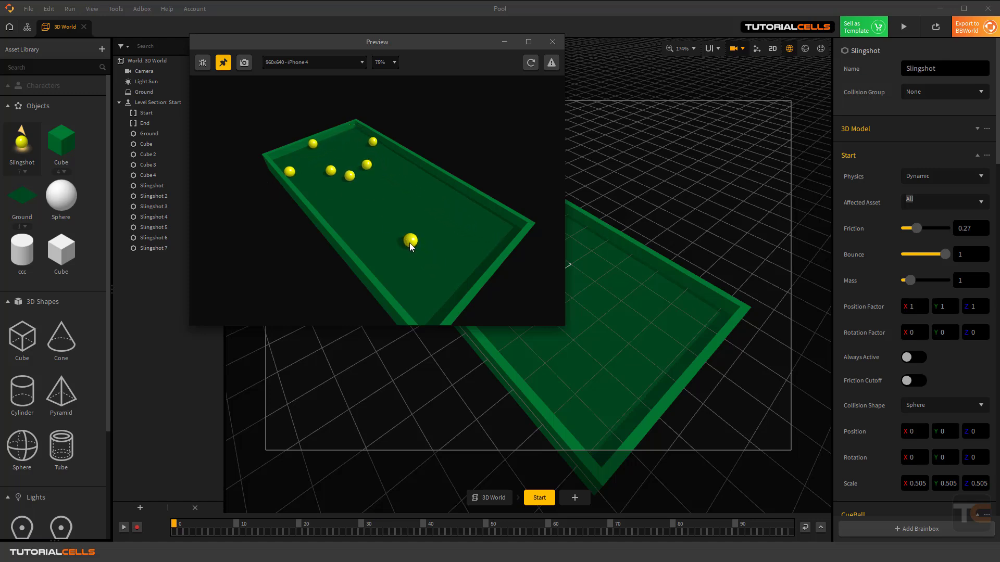
click(553, 41)
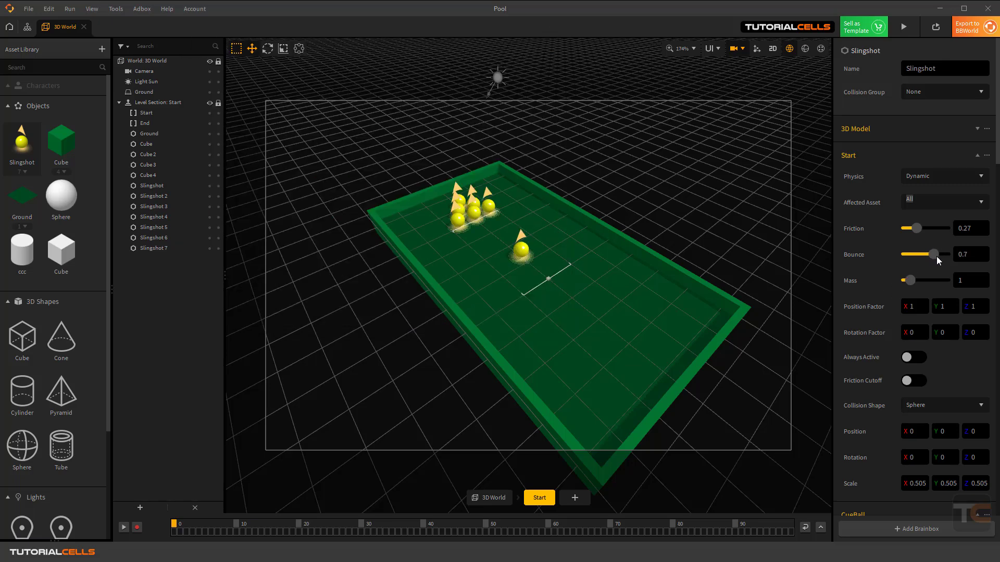
Enter a bounce of 5 for the Slingshot asset and test how the balls rebound in the preview
drag(934, 255, 951, 260)
key(Return)
double_click(967, 254)
text(5)
key(Return)
click(903, 27)
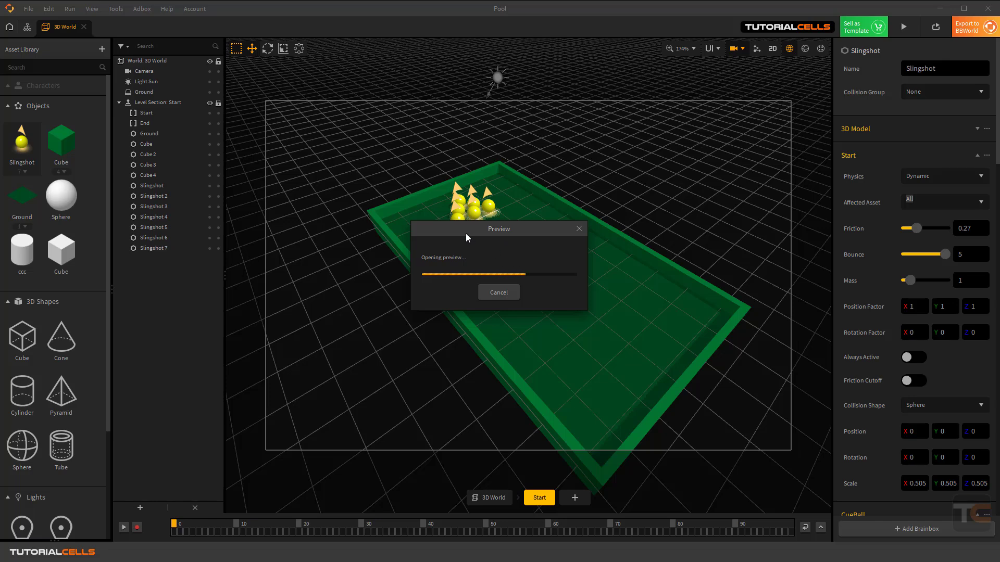
drag(393, 213, 370, 359)
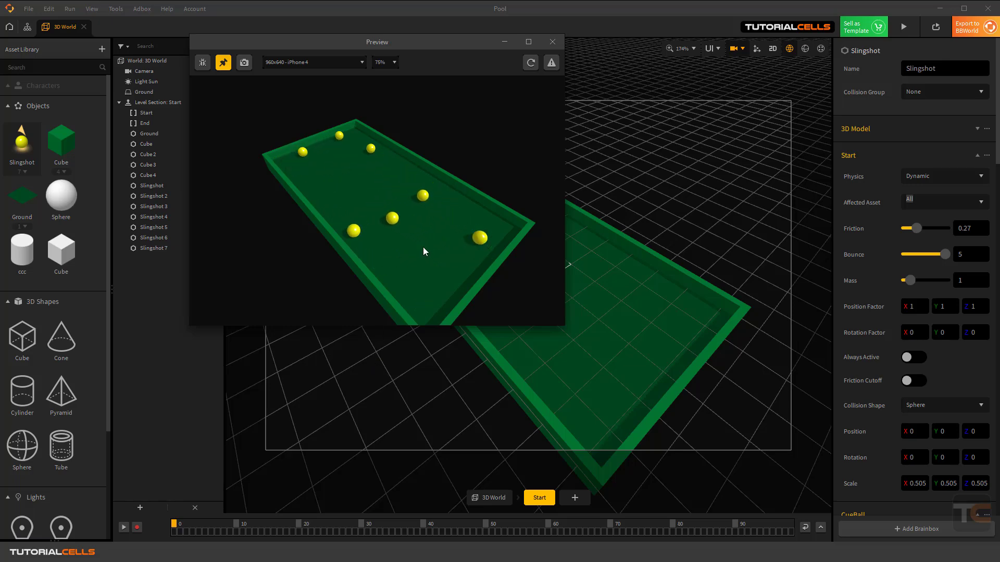
click(552, 41)
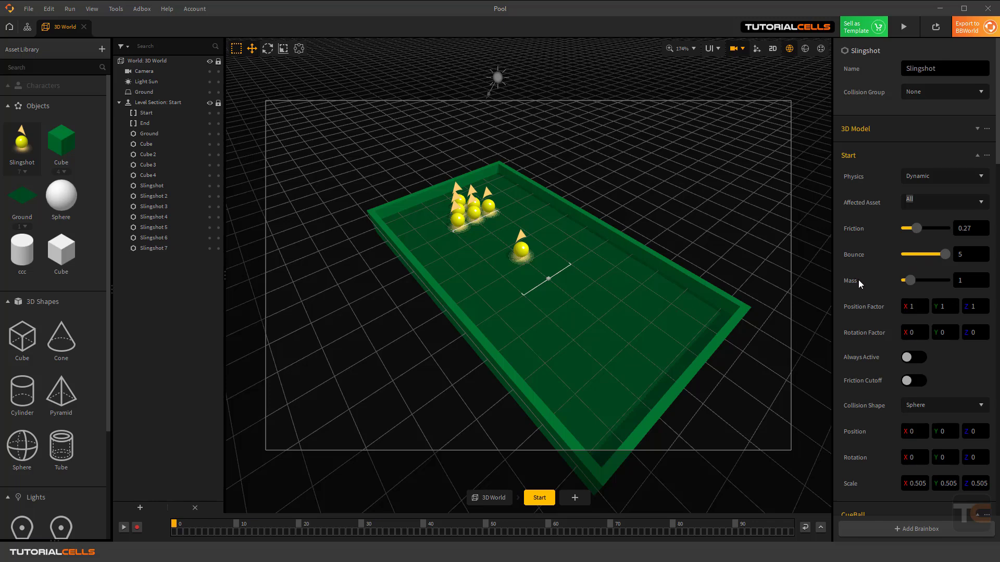
scroll(871, 357, down, 4)
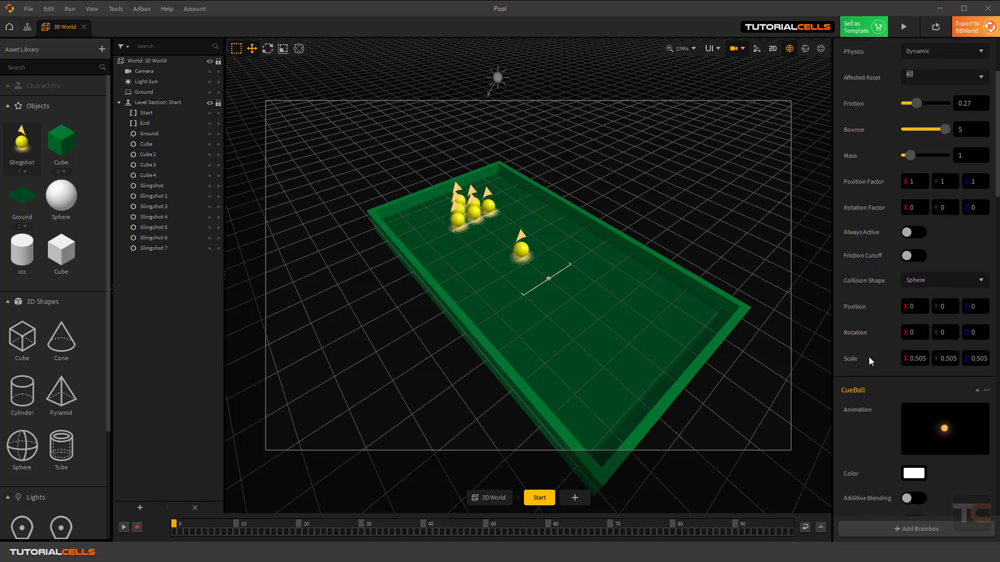
scroll(869, 357, down, 4)
scroll(869, 357, down, 8)
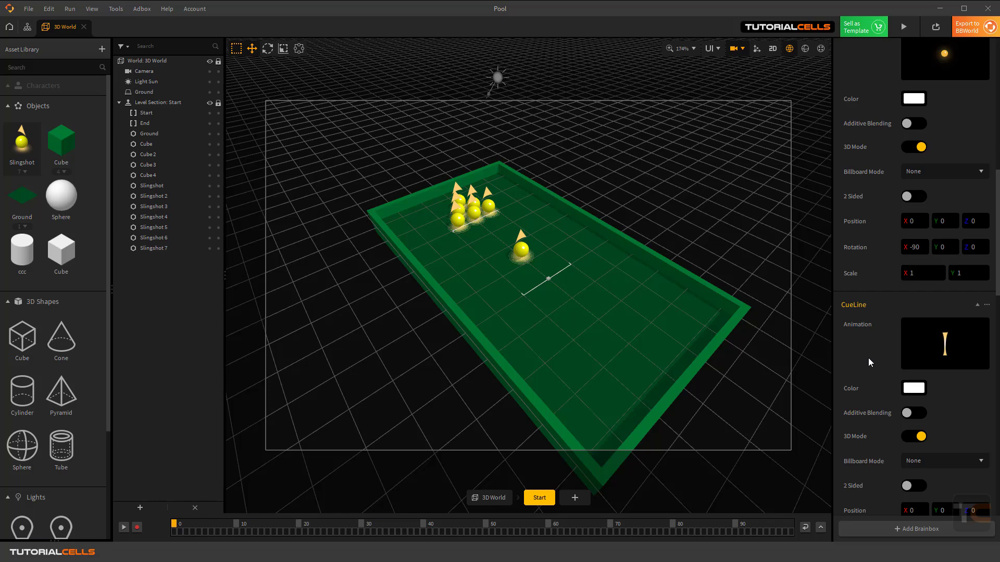
scroll(868, 357, up, 15)
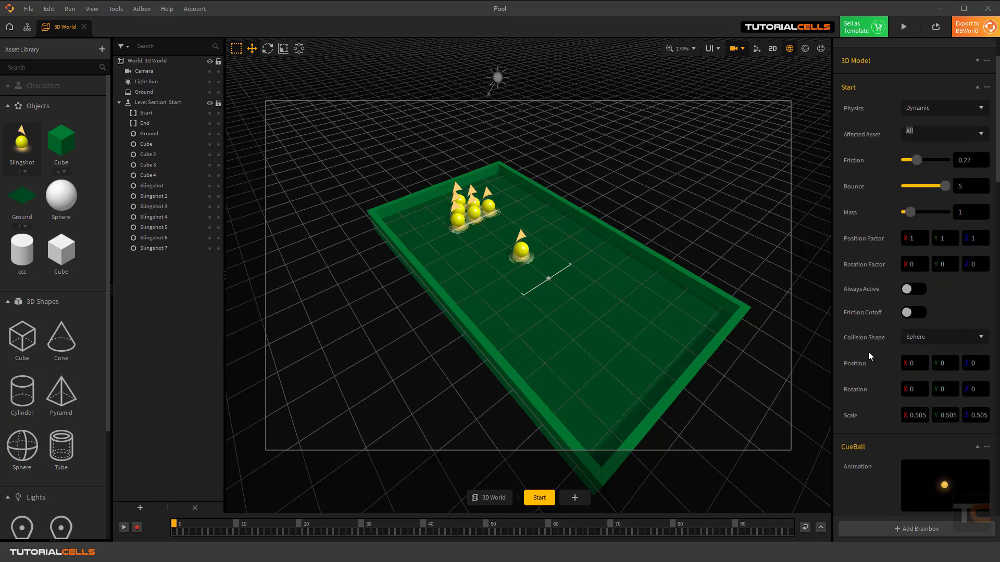
Open the recent project "bridge link" without saving the changes to the Pool project
click(28, 8)
mouse_move(52, 53)
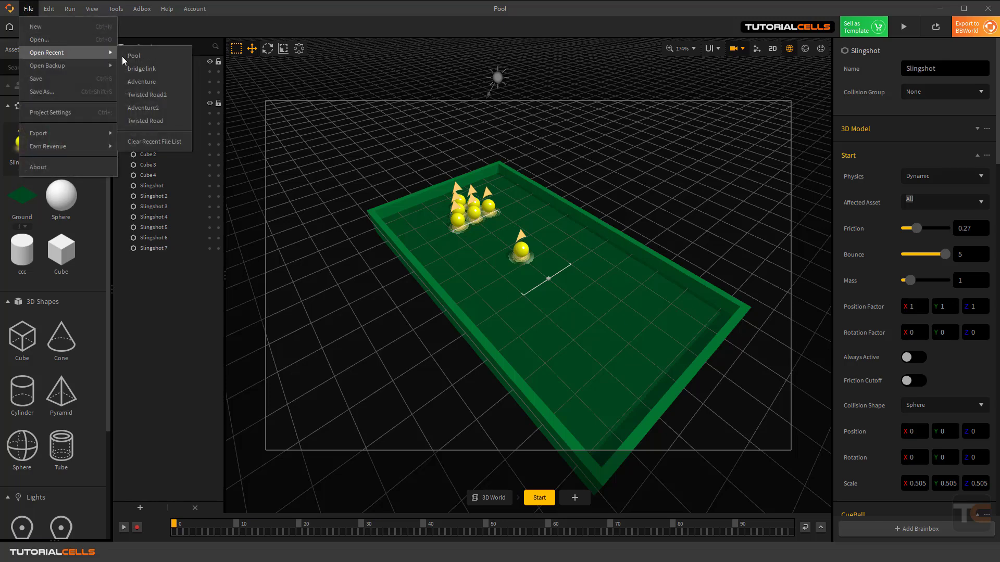
click(163, 68)
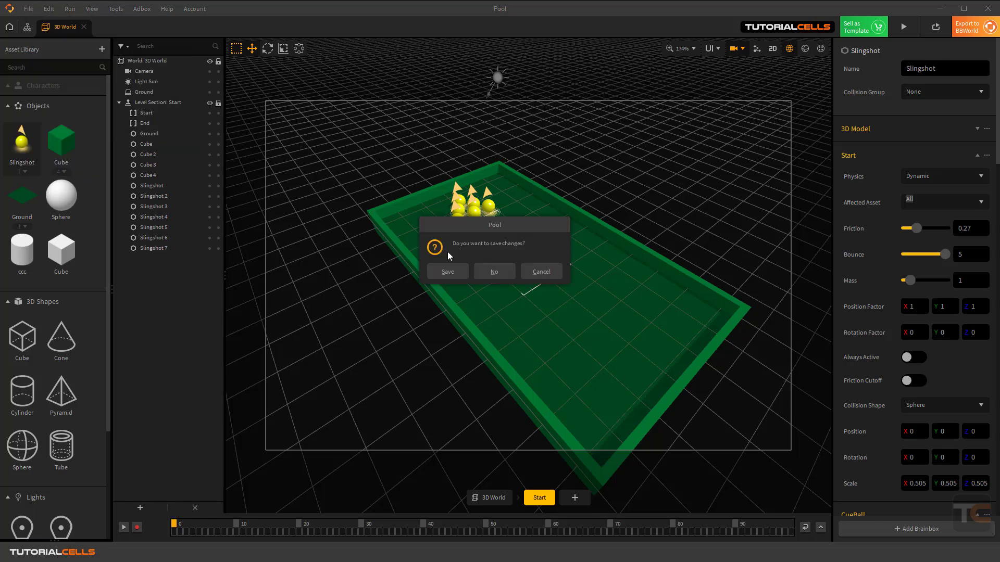
click(484, 273)
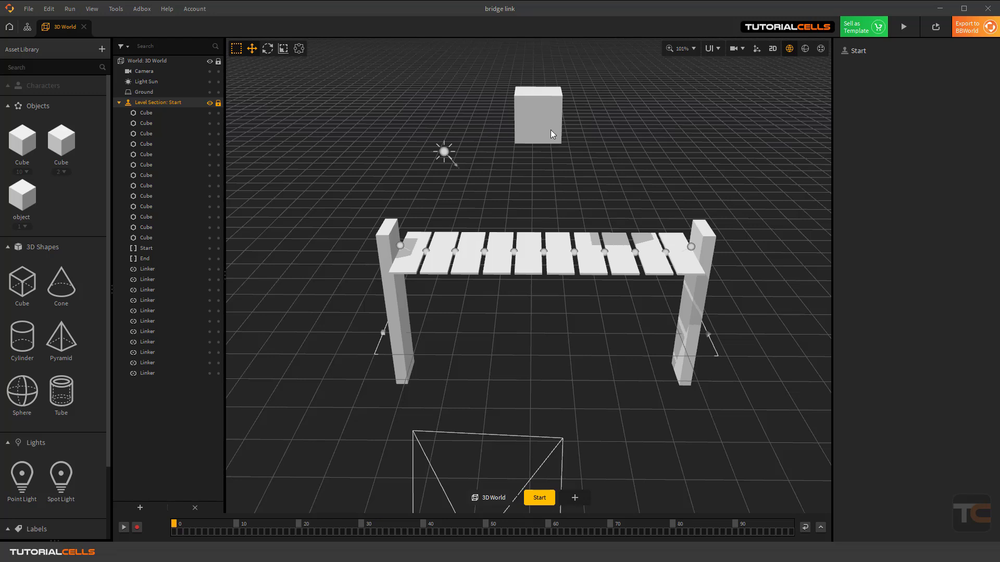
Inspect the cube above the bridge and one plank linker's settings, and try Link Selected with that linker
click(552, 134)
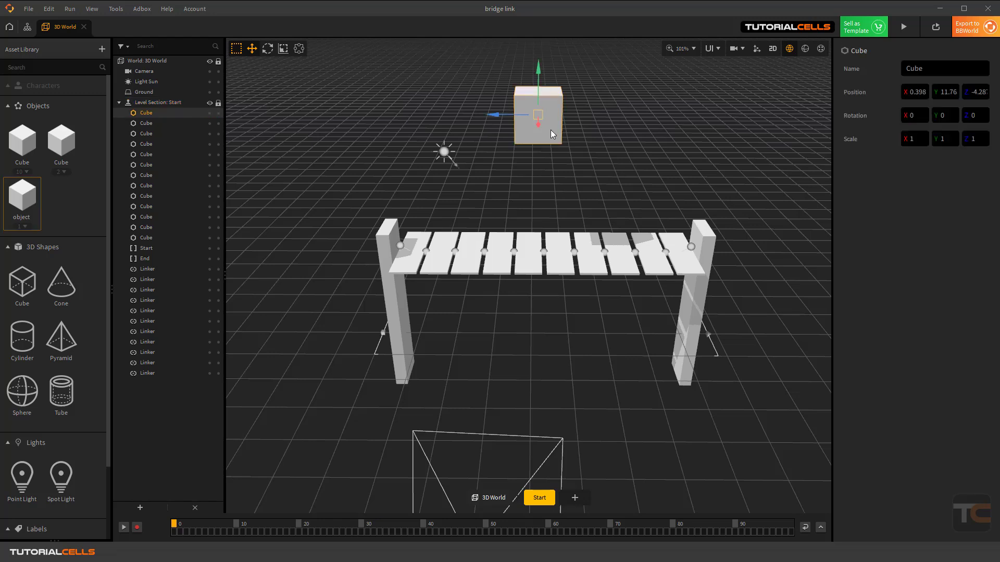
click(666, 254)
click(140, 508)
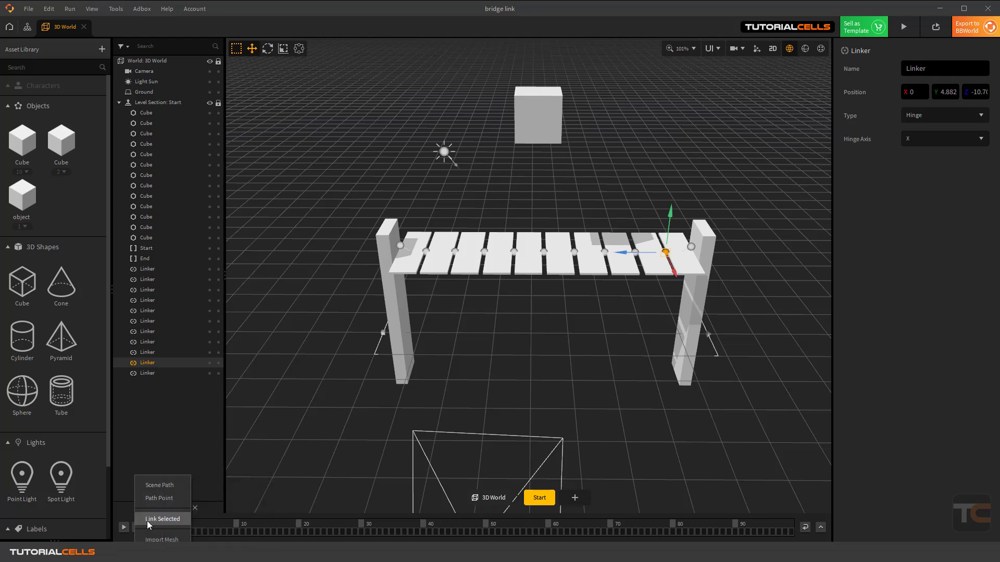
click(148, 519)
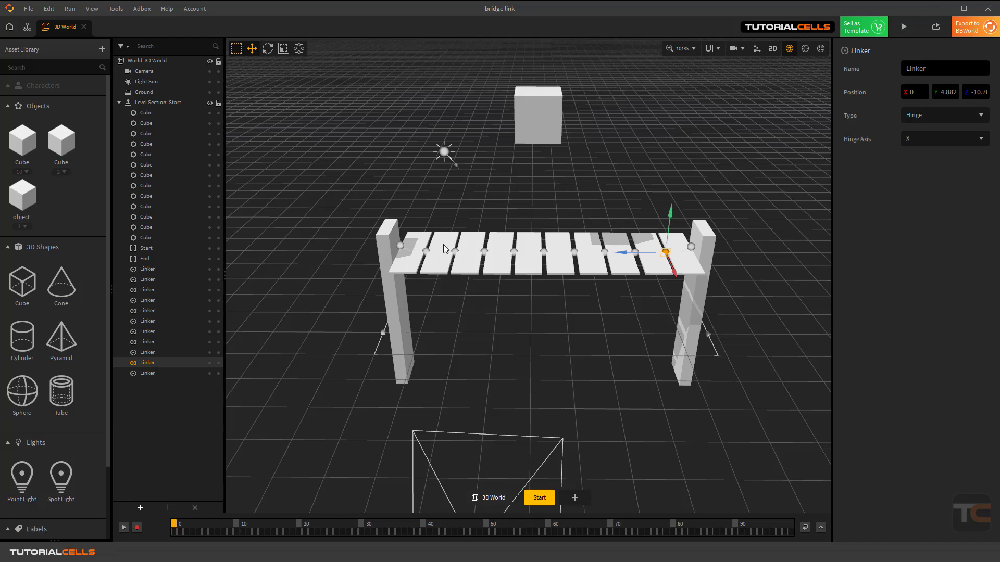
Lower the mass of the falling cube's "object" asset to 0.67 and preview its drop onto the bridge
click(535, 124)
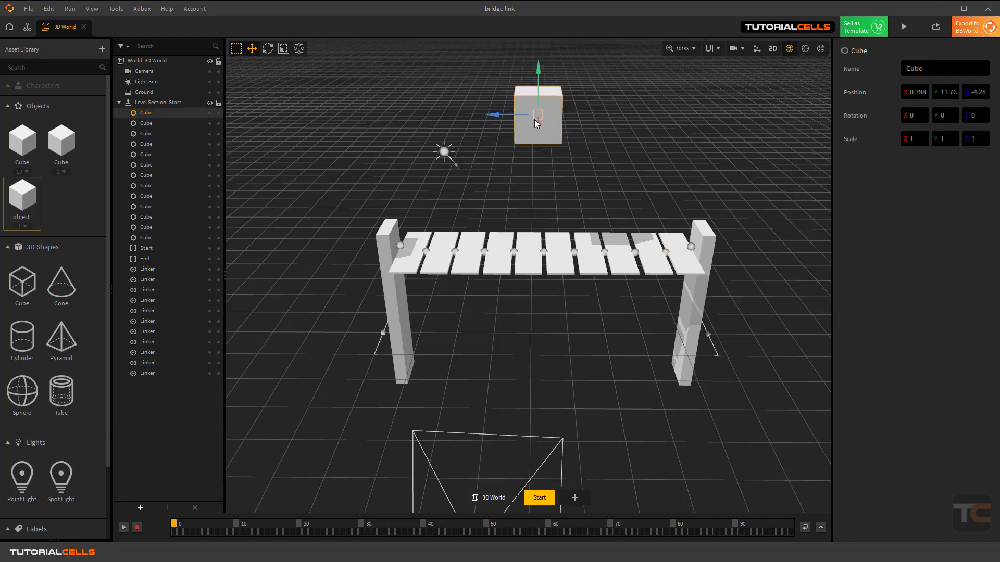
click(23, 195)
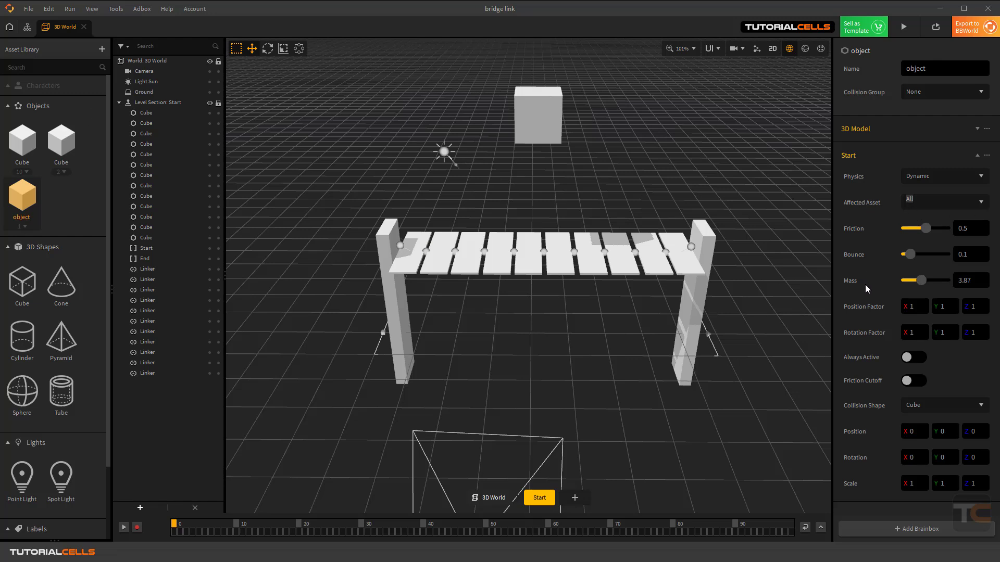
drag(917, 282, 909, 280)
click(903, 28)
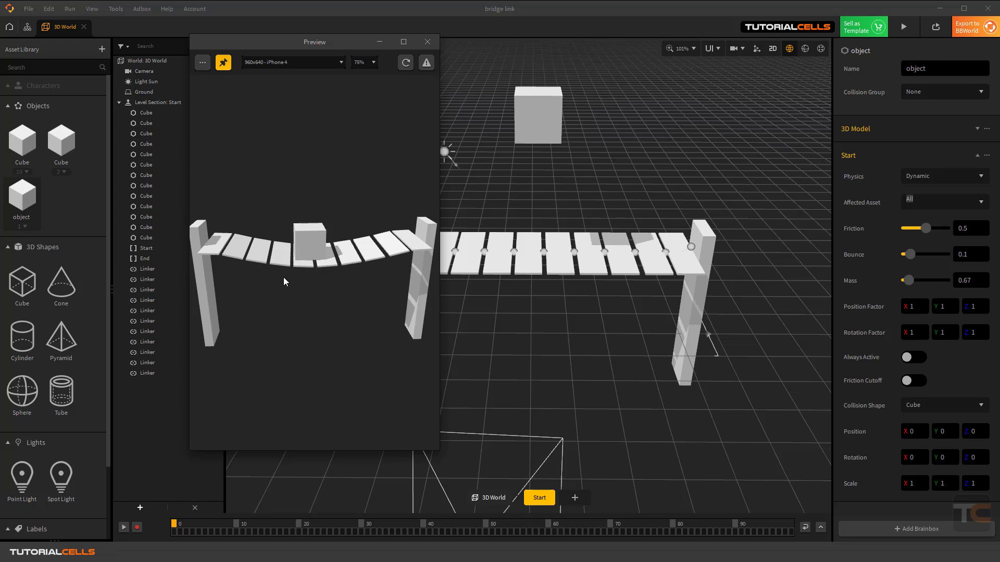
click(428, 41)
Raise the mass of the "object" asset to 10 and preview the heavier cube falling onto the bridge
click(535, 110)
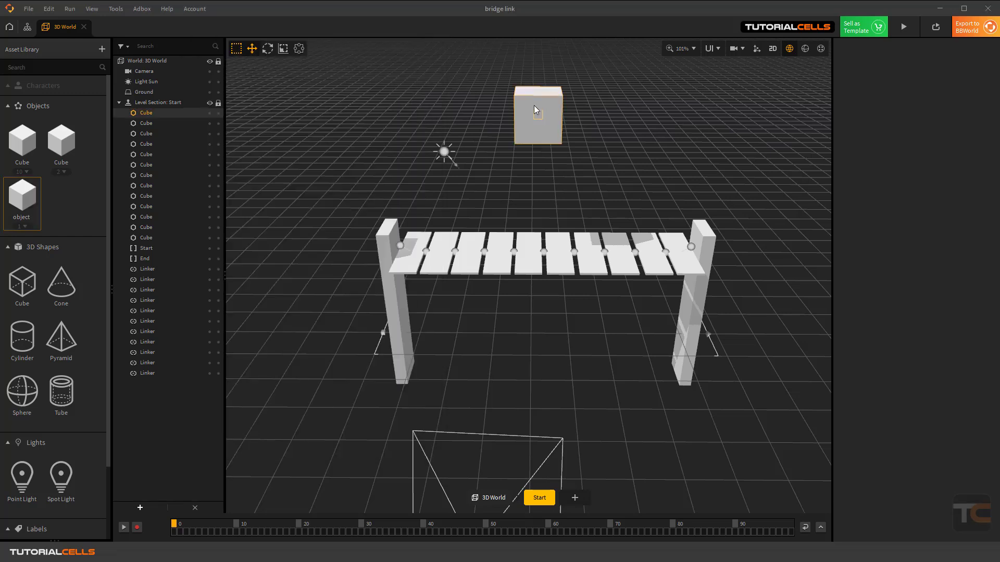
click(21, 197)
drag(909, 280, 973, 271)
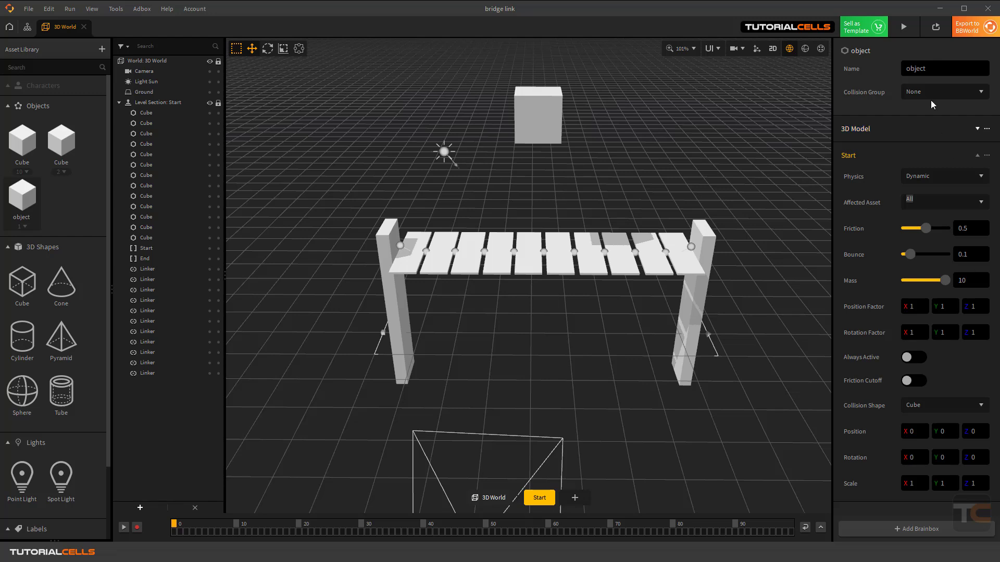
click(904, 27)
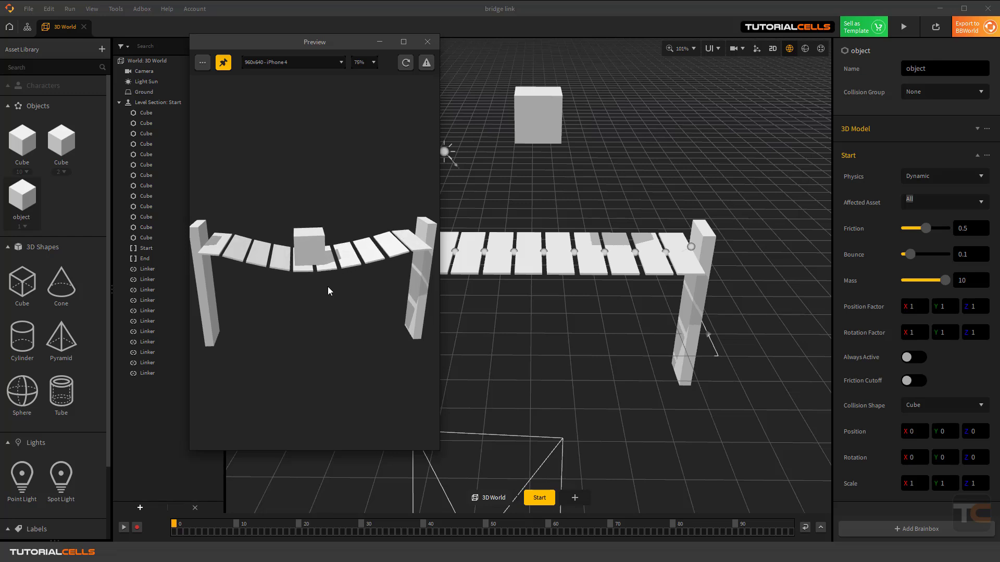
click(427, 42)
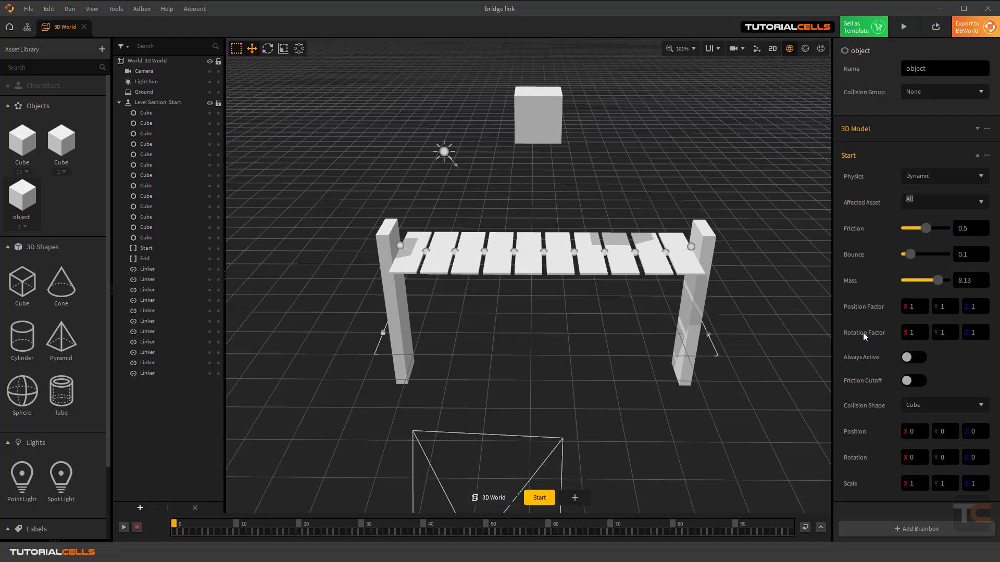
Reopen the recent Pool project without saving the changes to the bridge project
click(29, 9)
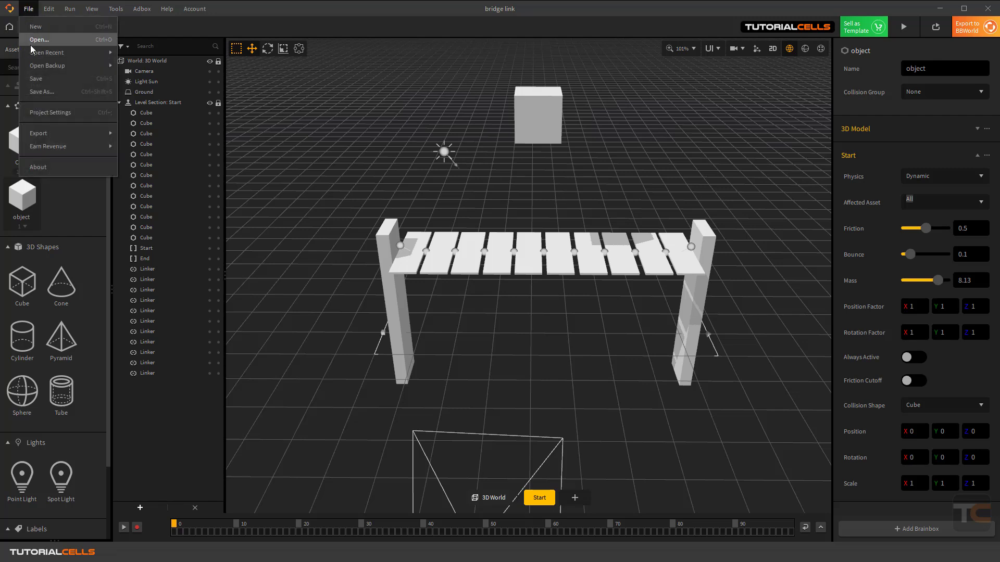
mouse_move(32, 53)
click(150, 69)
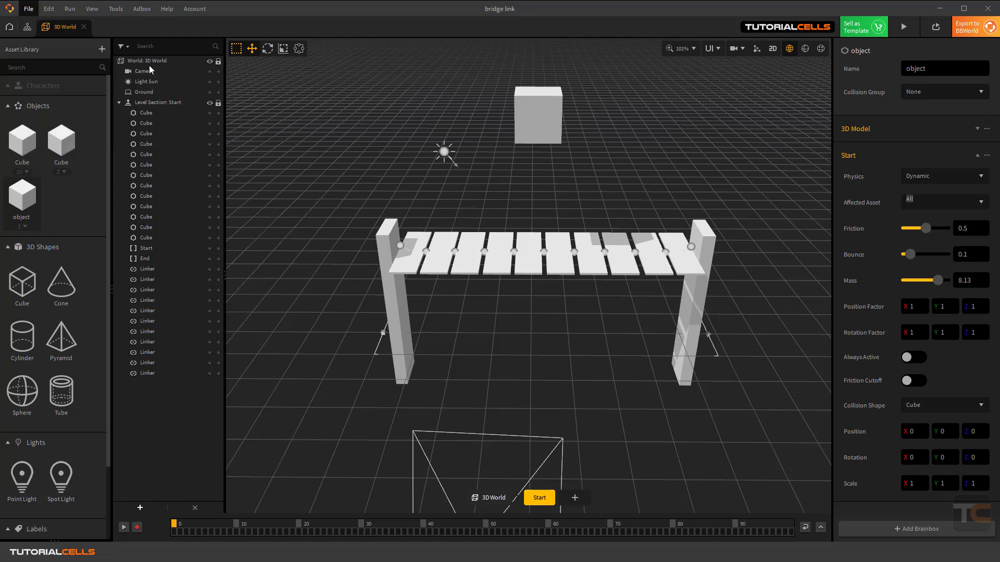
click(494, 272)
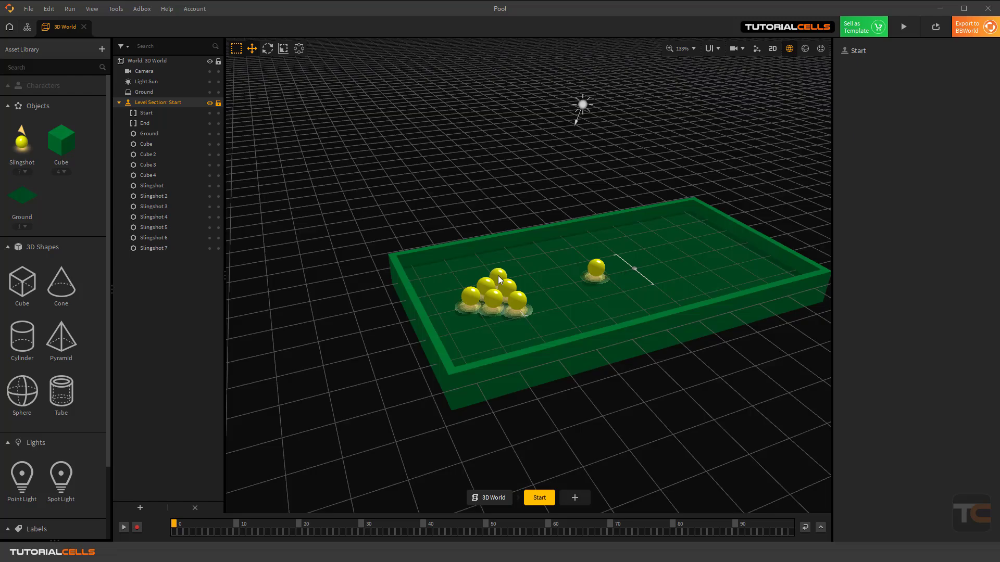
Add a sphere from the 3D shapes to the pool table near the single yellow ball
right_drag(661, 256, 672, 151)
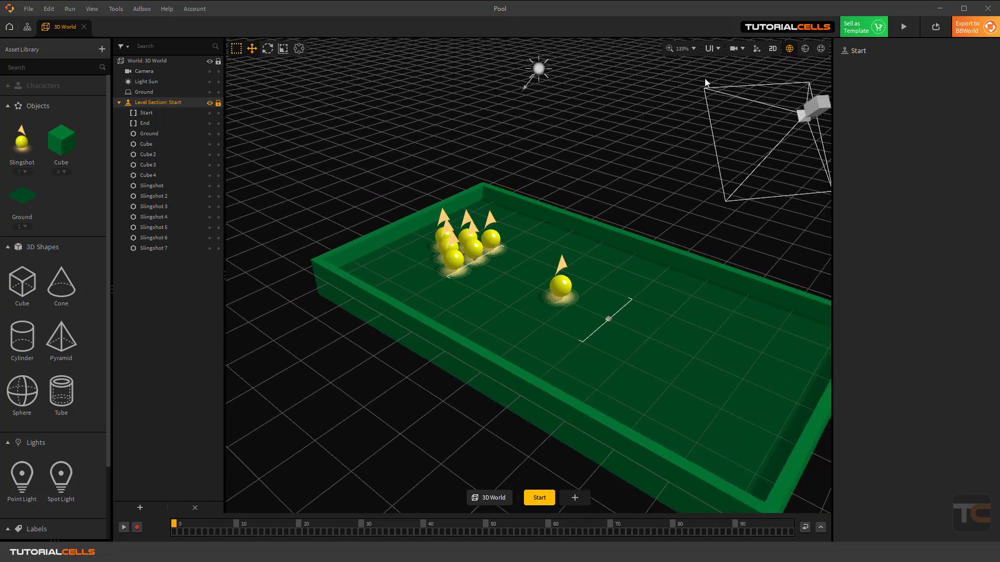
click(733, 48)
right_drag(571, 245, 567, 285)
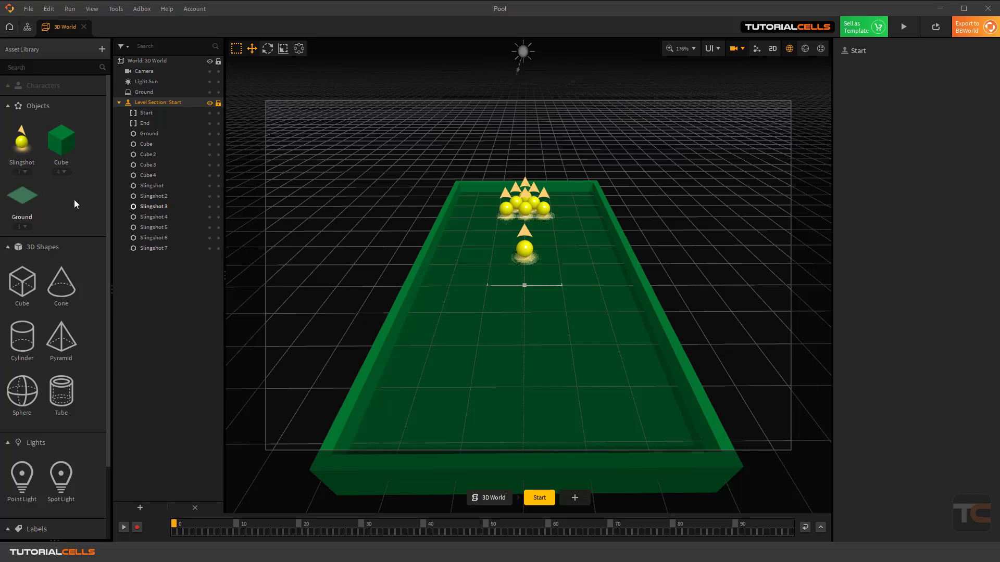
click(733, 49)
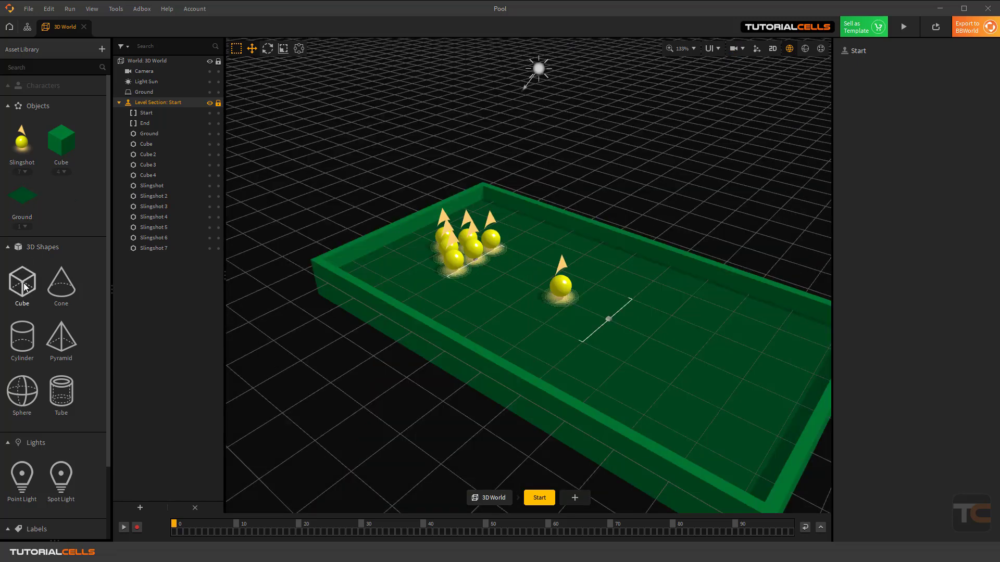
drag(22, 392, 643, 328)
drag(644, 286, 649, 284)
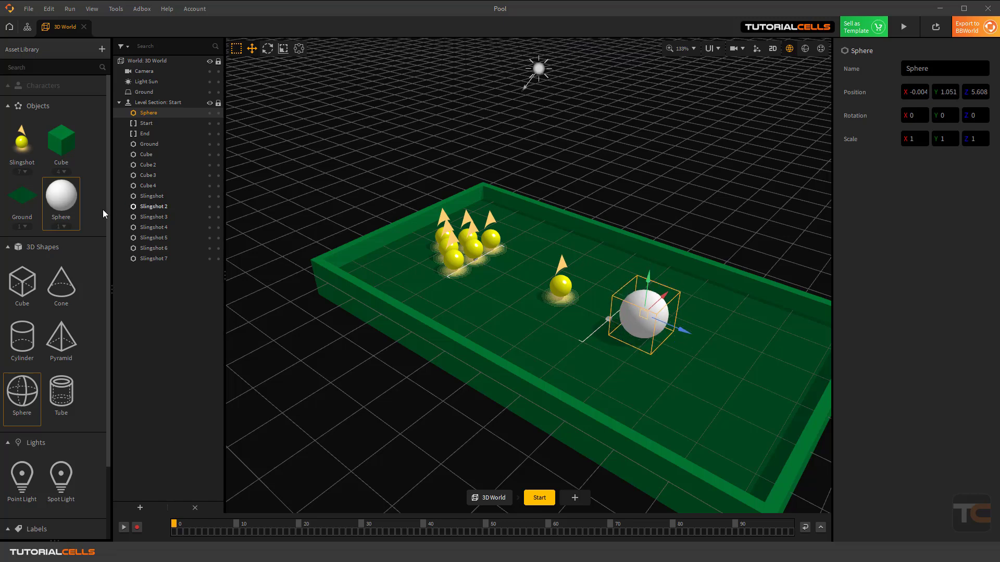
Add the Side Move component to the new Sphere asset
click(61, 196)
click(910, 533)
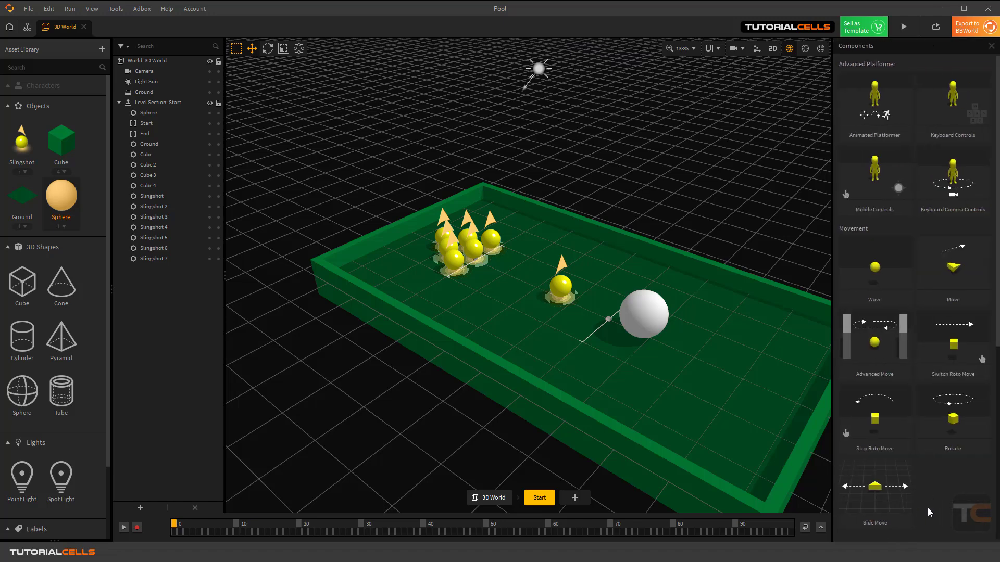
click(890, 493)
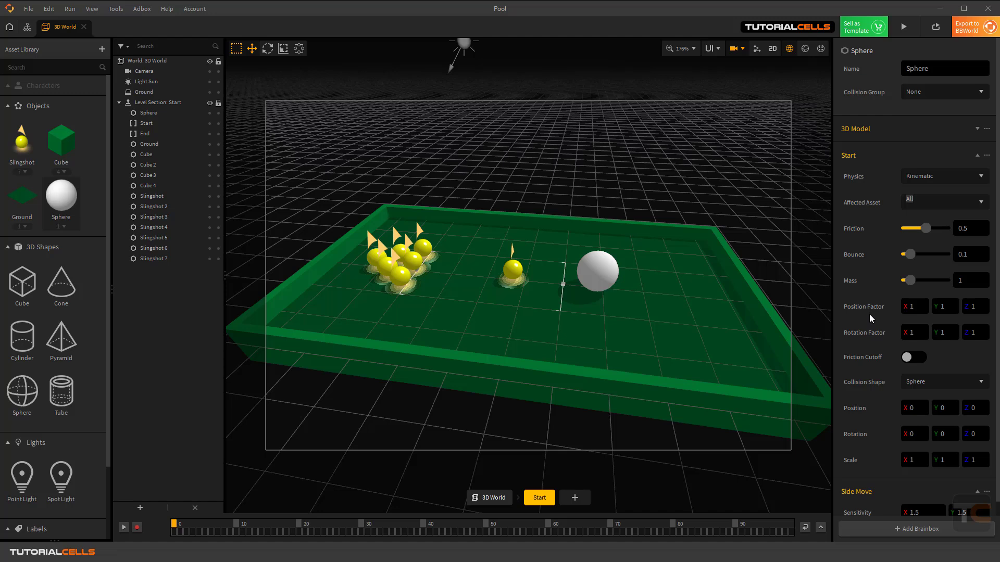
Try an X position factor of 0 on the Sphere asset, and return it to 1
scroll(610, 307, down, 5)
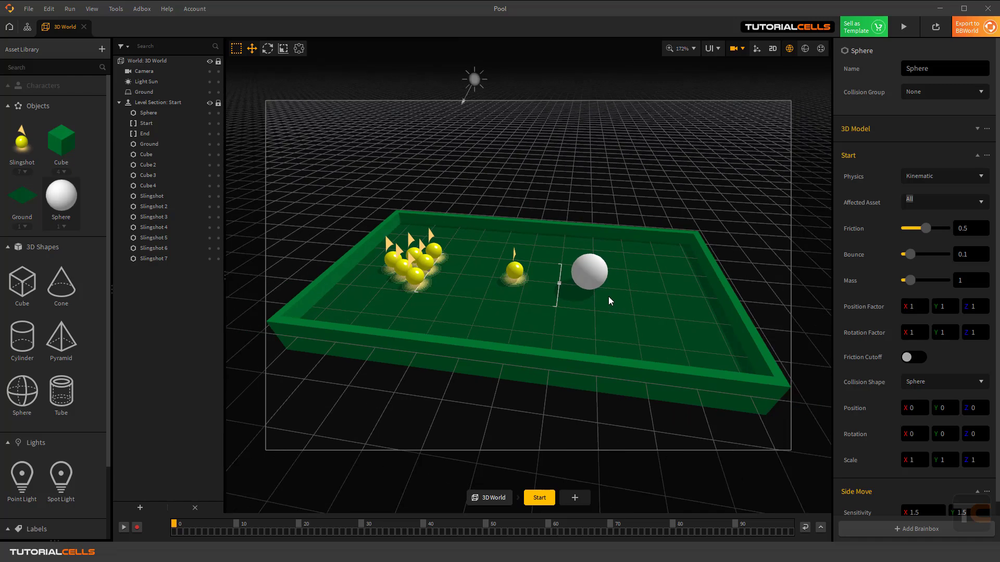
middle_drag(703, 276, 646, 288)
click(915, 306)
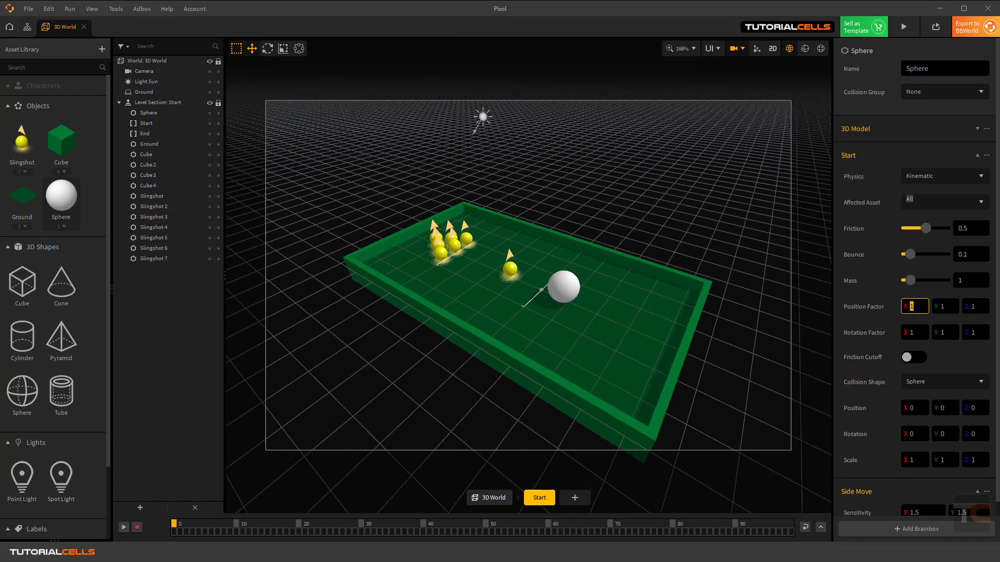
text(0)
click(915, 333)
click(886, 306)
scroll(880, 487, down, 1)
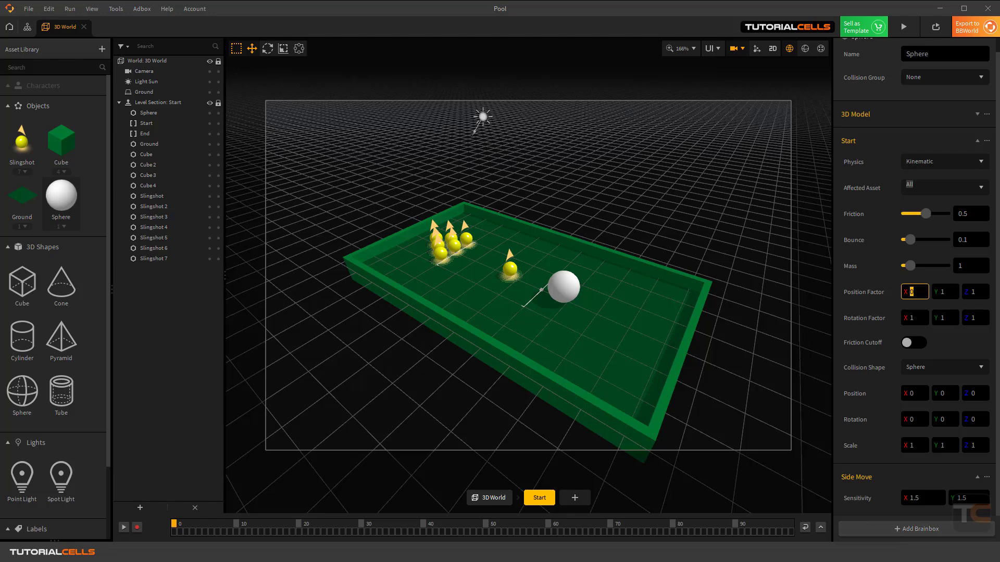
text(1)
key(Return)
Look over the Sphere asset's collision shape options and collapse its Side Move settings
click(938, 367)
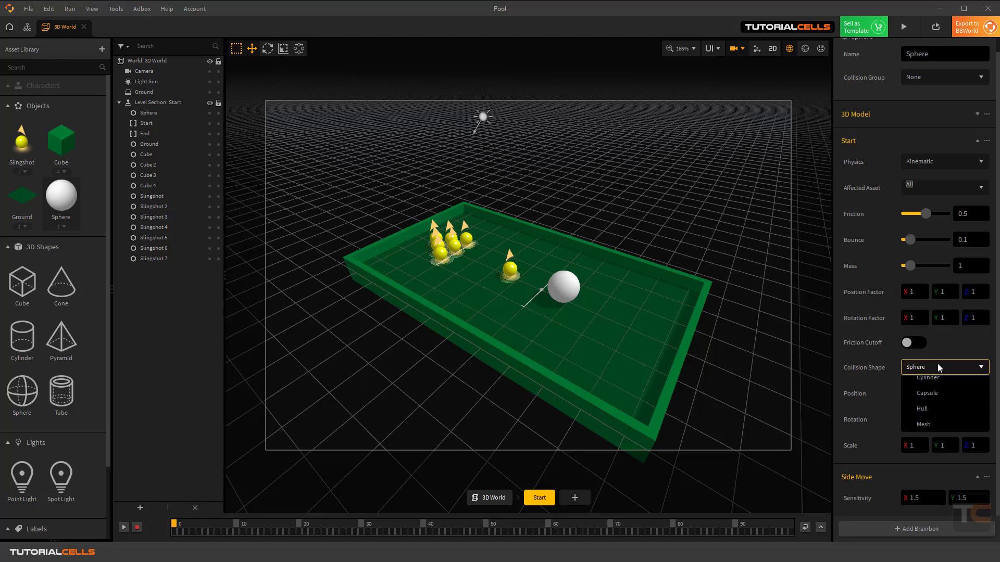
click(929, 369)
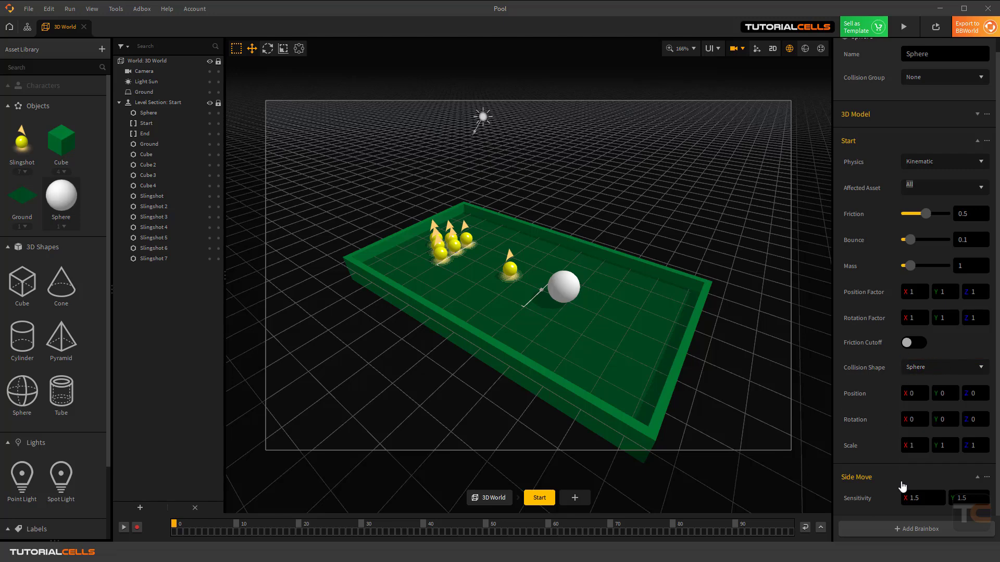
click(978, 477)
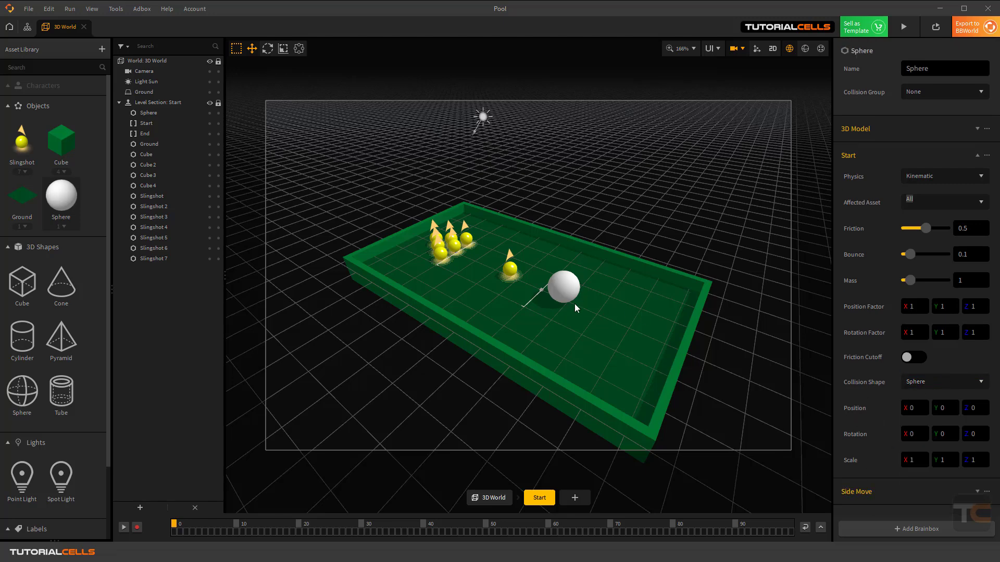
Leave the camera view and display the physics collision bodies of the objects on the table
click(734, 48)
mouse_move(635, 255)
right_down()
mouse_move(672, 297)
mouse_move(636, 276)
mouse_move(630, 255)
right_up()
key(w)
right_drag(755, 104, 773, 74)
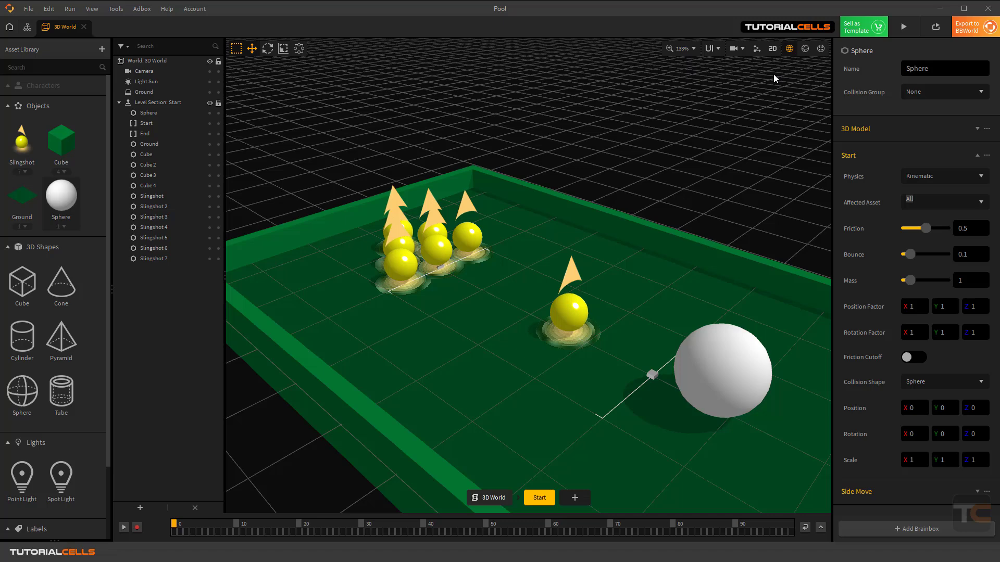
click(804, 50)
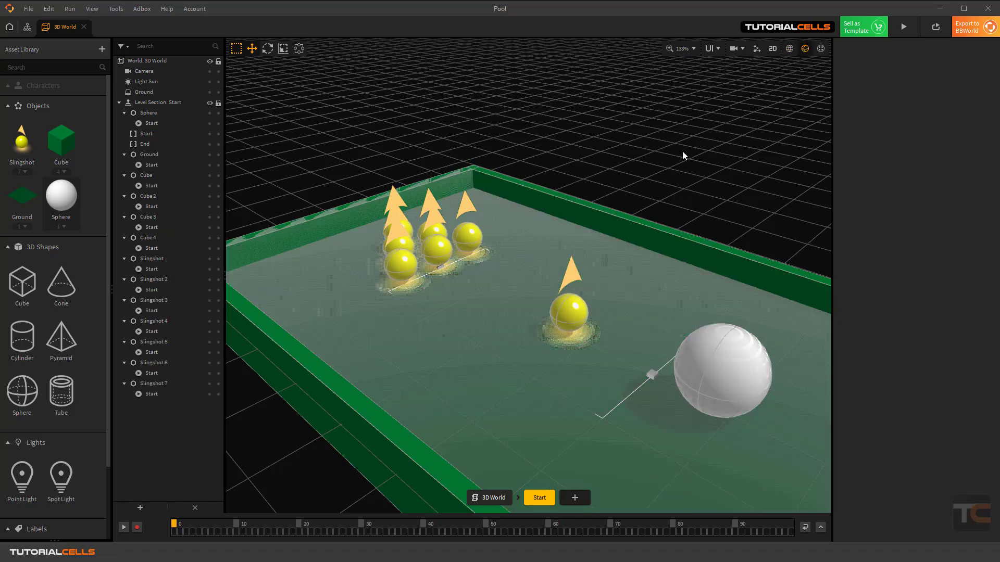
Move the white sphere's collision body upward to a Y position of about 1.453
click(709, 355)
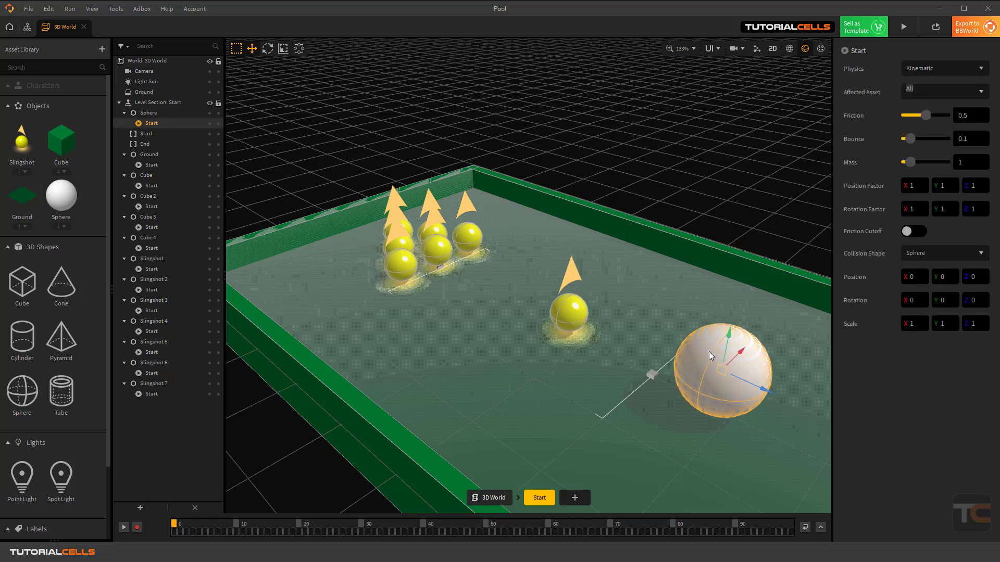
drag(729, 333, 722, 289)
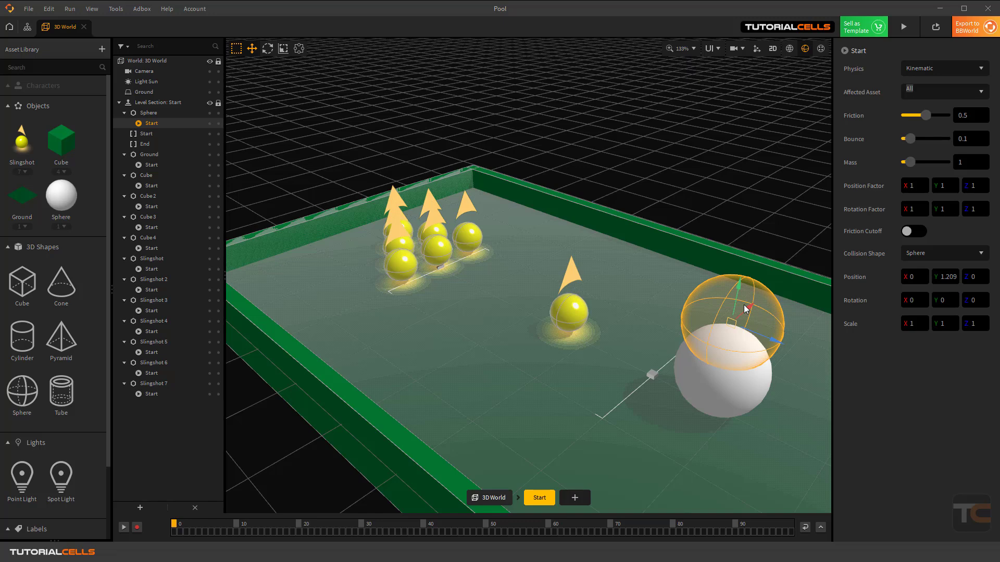
drag(746, 308, 795, 270)
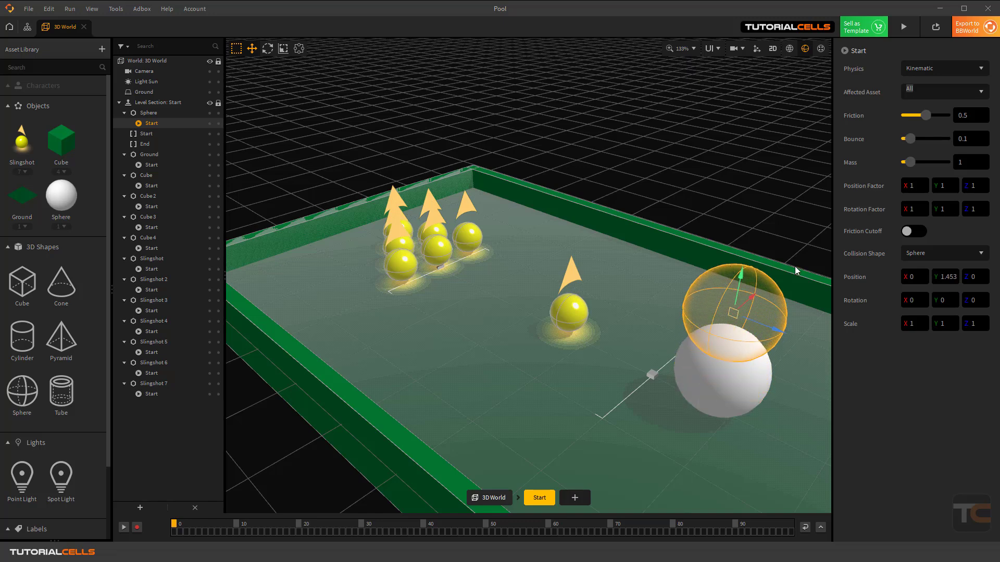
Try Cylinder, Capsule and Hull as the collision shape of the white sphere
click(929, 253)
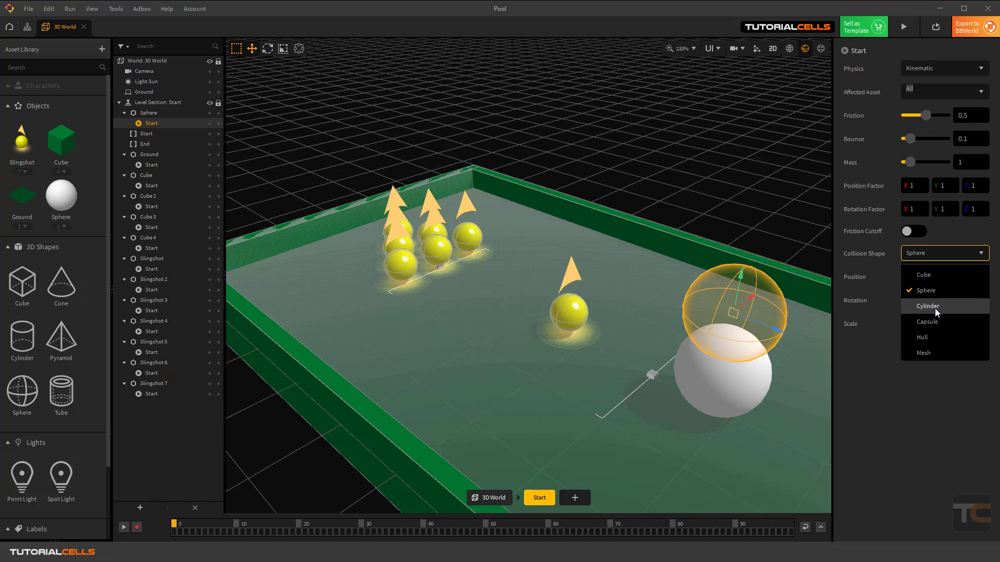
click(936, 311)
click(933, 254)
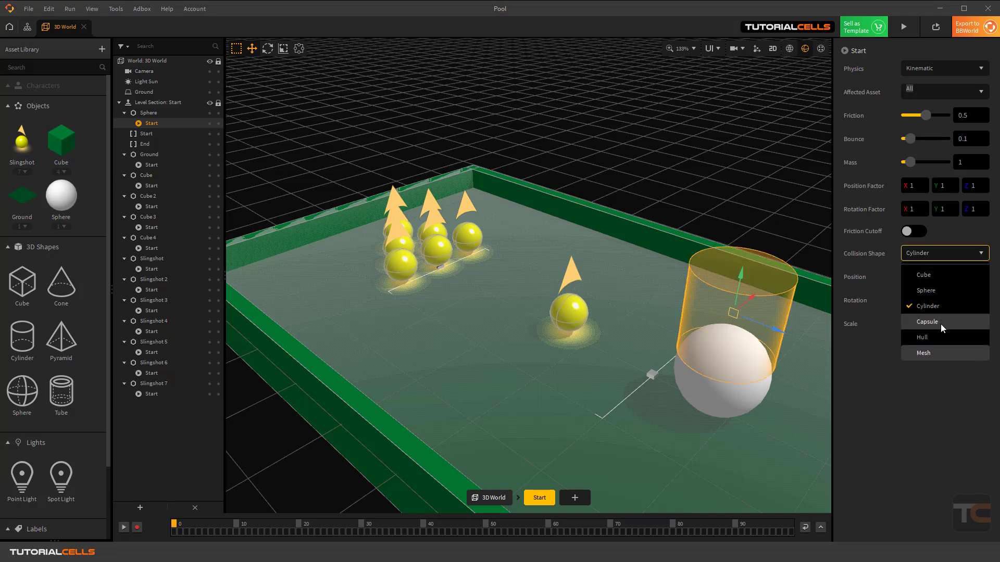
click(940, 323)
click(936, 256)
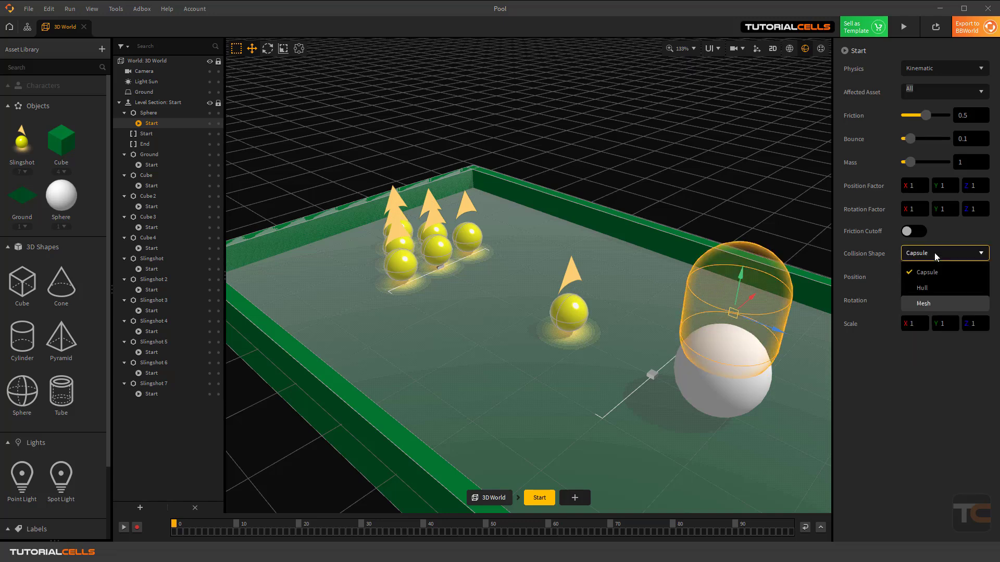
click(938, 347)
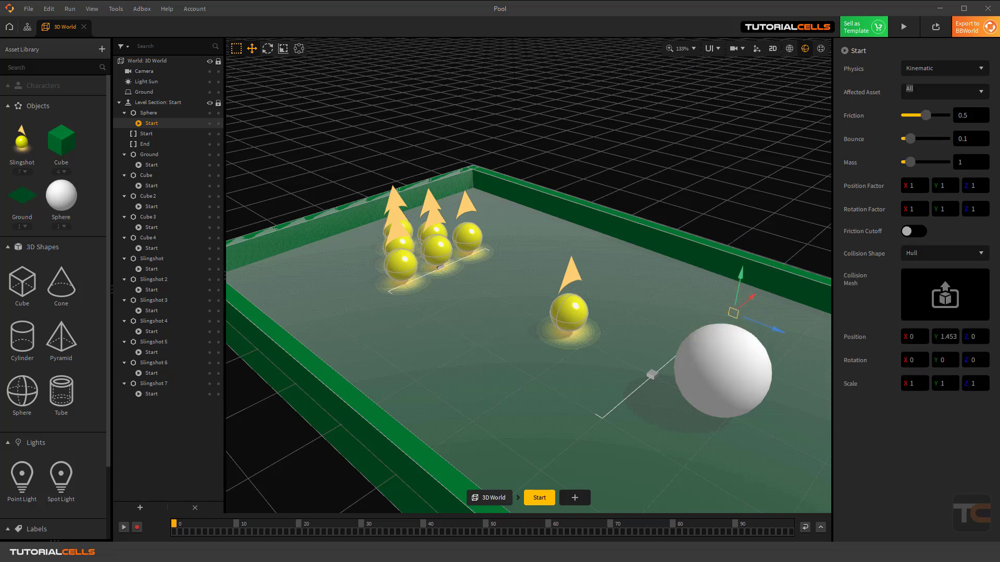
Lower the white sphere's collision body to a Y position of about -0.15 and set its collision shape back to Sphere
drag(741, 284, 735, 347)
click(925, 251)
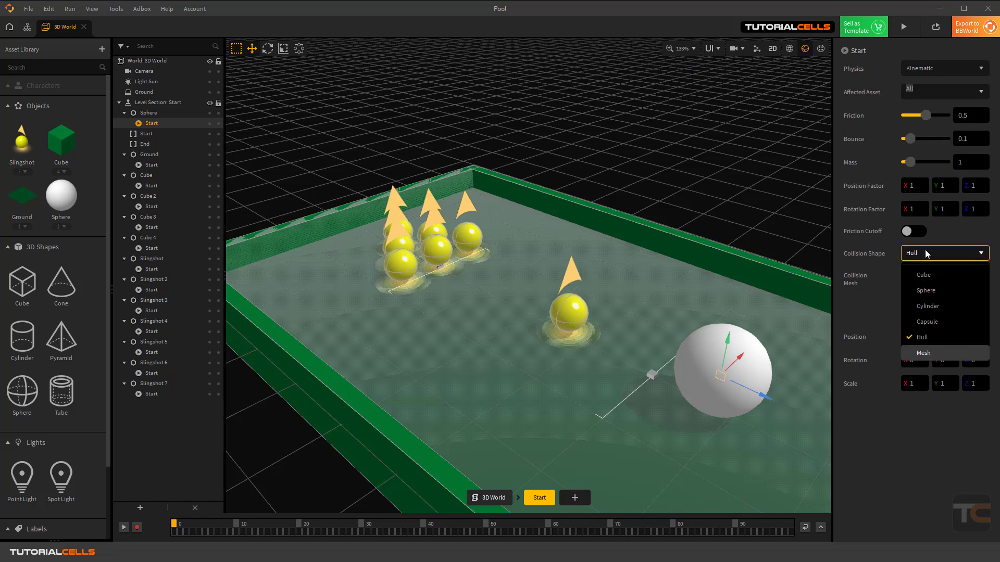
click(937, 292)
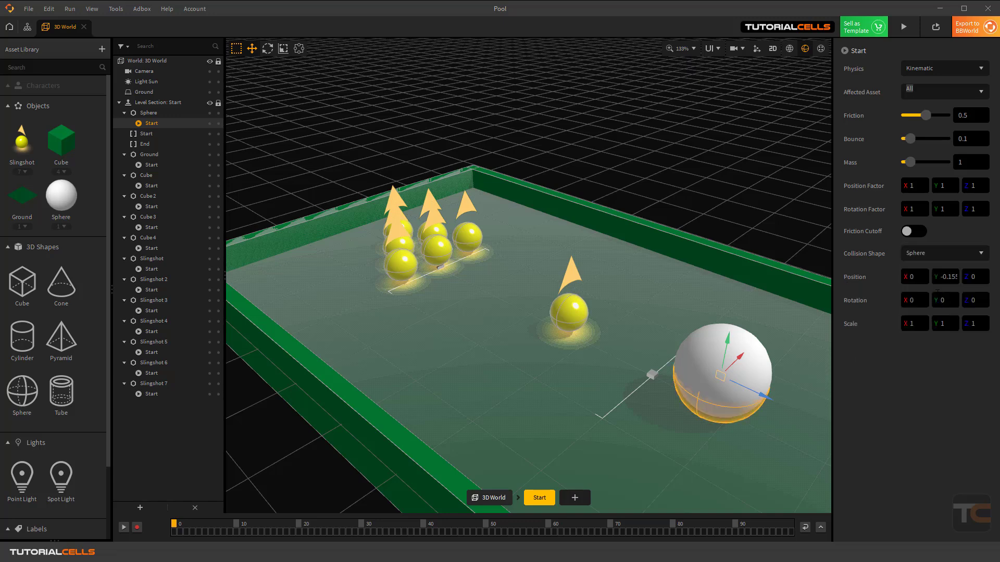
Enlarge the white sphere's collision body to a scale of about 1.194 and place it around the ball at Y about -0.07
drag(742, 342, 746, 287)
click(284, 48)
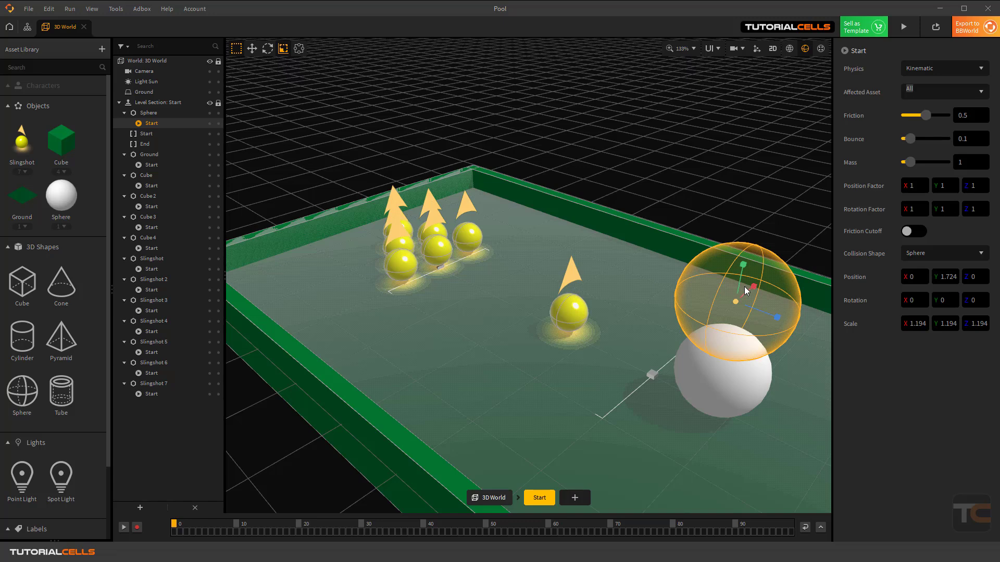
click(252, 48)
drag(744, 266, 740, 347)
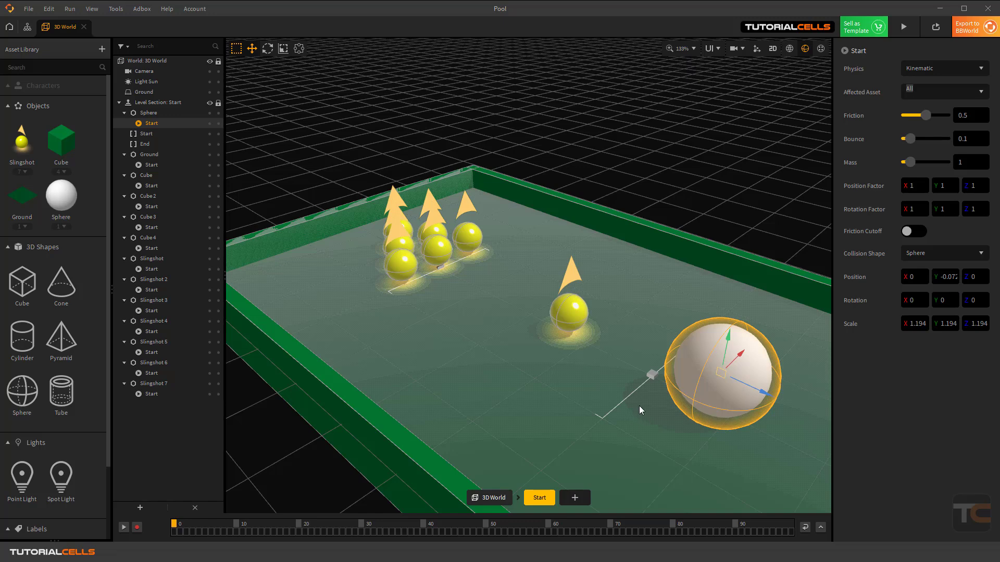
Delete the Sphere asset from the library and duplicate the Ground asset
click(63, 200)
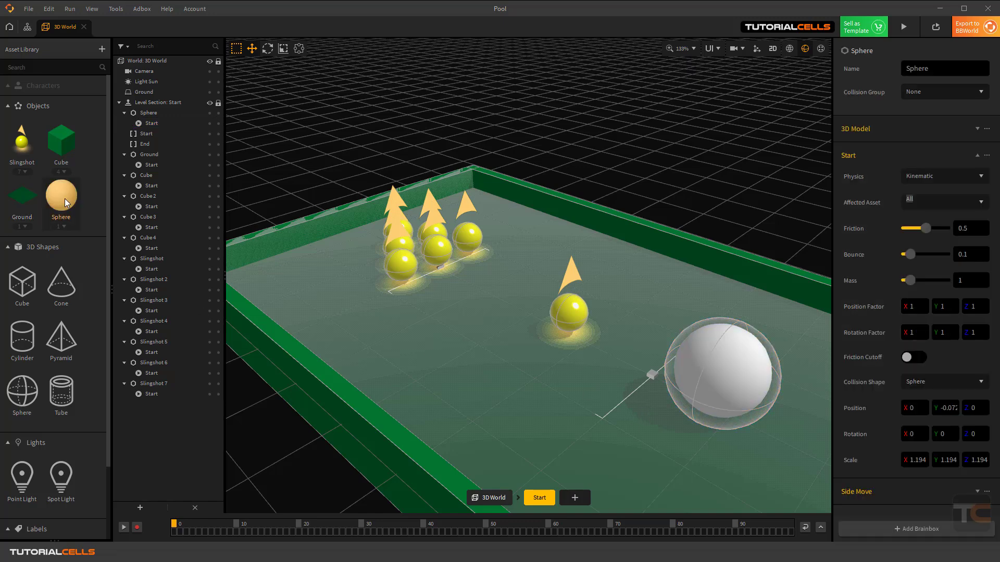
key(Delete)
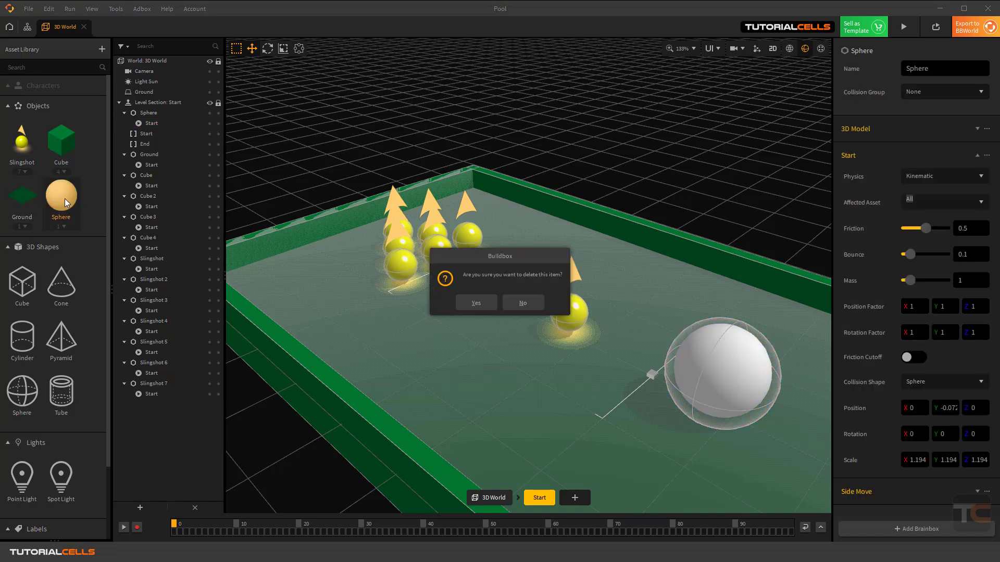
click(476, 303)
scroll(560, 295, down, 4)
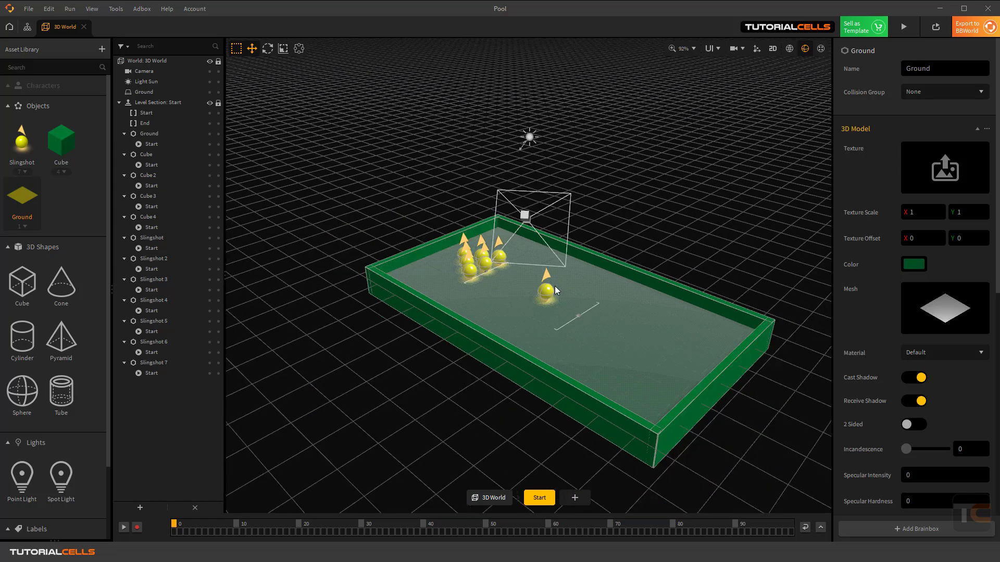
key(ctrl+d)
right_drag(583, 285, 555, 287)
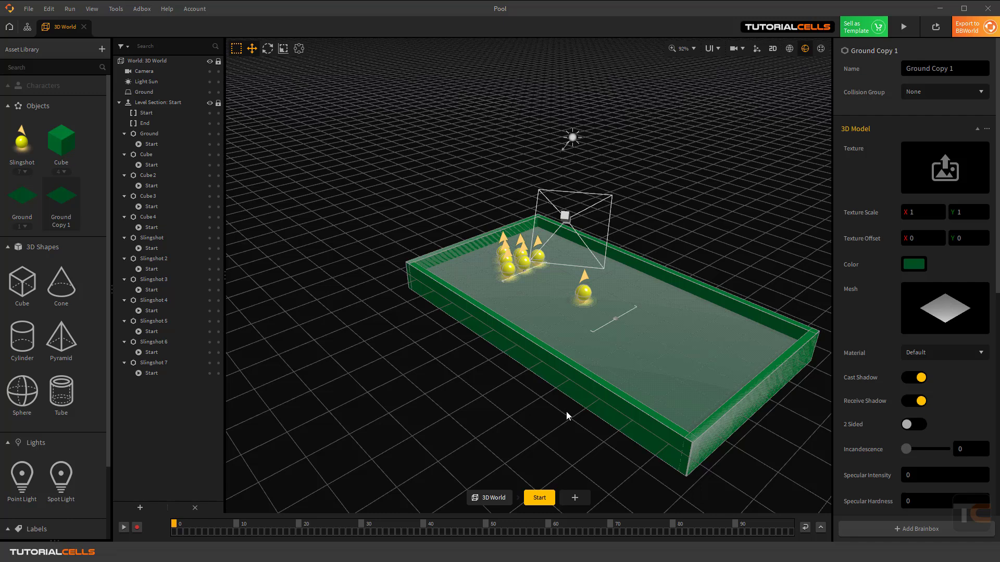
Import the mesh 1 file from the projects files folder as an object
key(alt+Tab)
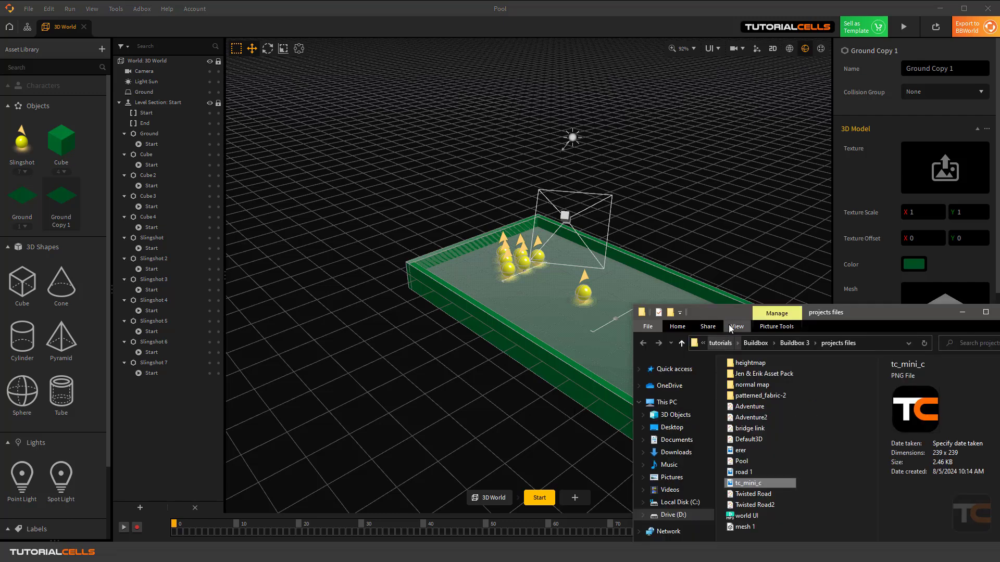
drag(727, 314, 725, 309)
drag(744, 521, 664, 241)
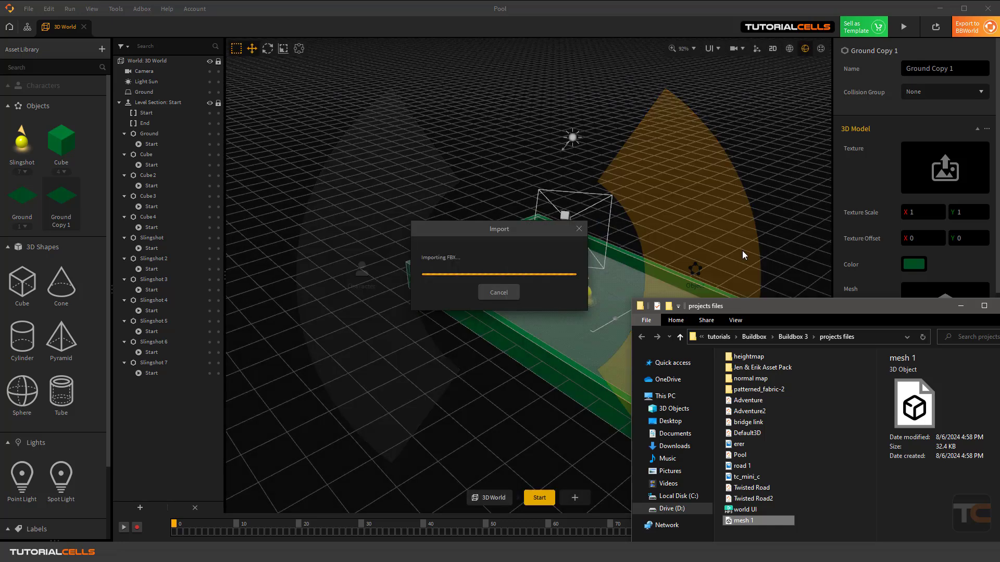
click(961, 306)
click(611, 382)
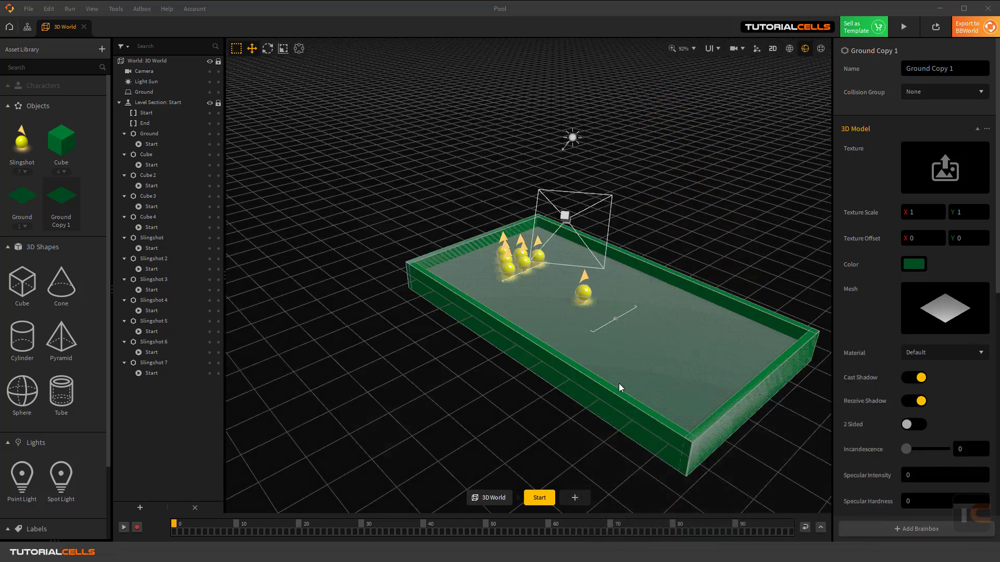
right_drag(584, 265, 599, 250)
key(w)
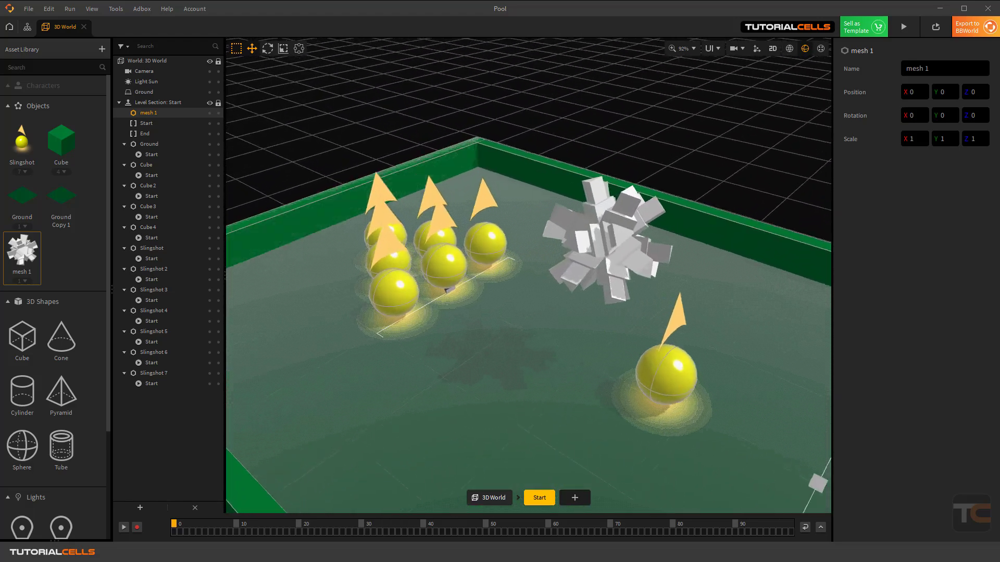
Leave the collision body display and raise the mesh 1 object to a Y position of about 1.058
click(613, 251)
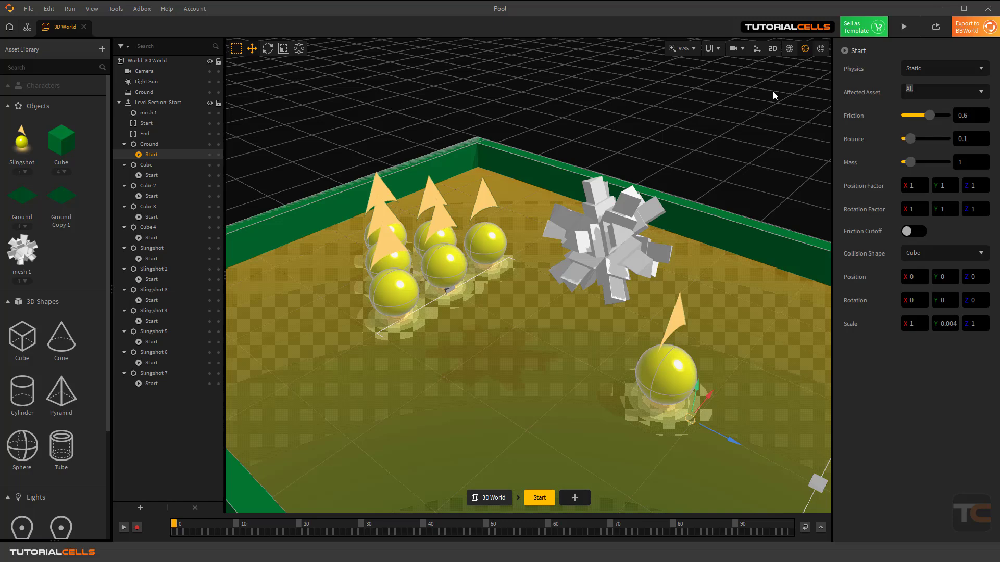
click(790, 50)
click(629, 232)
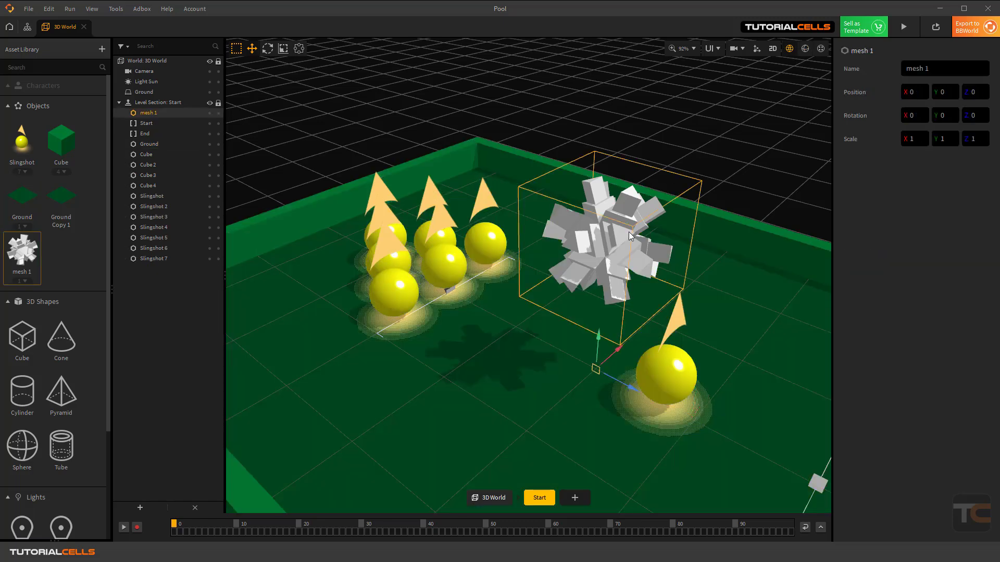
drag(596, 345, 592, 318)
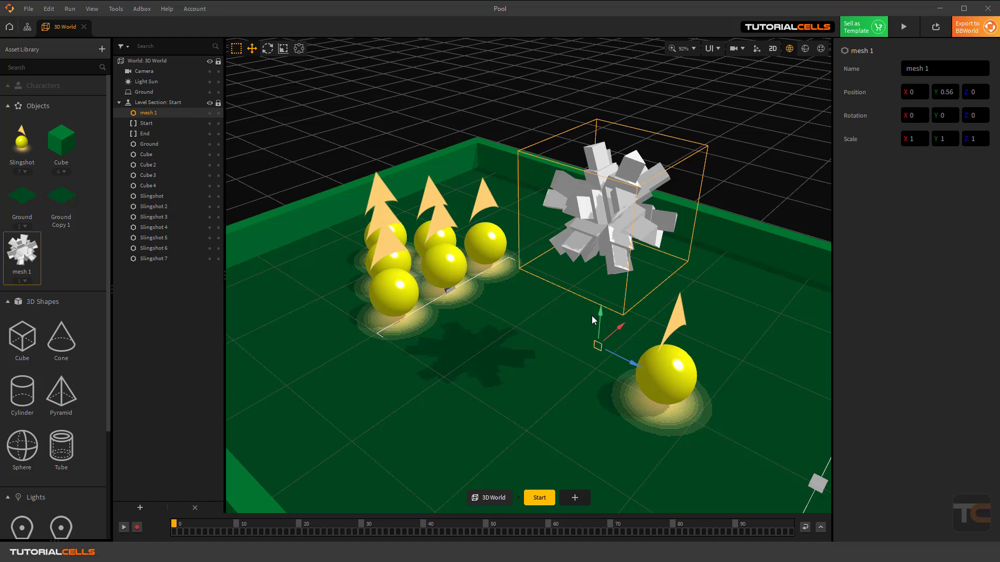
drag(600, 315, 607, 289)
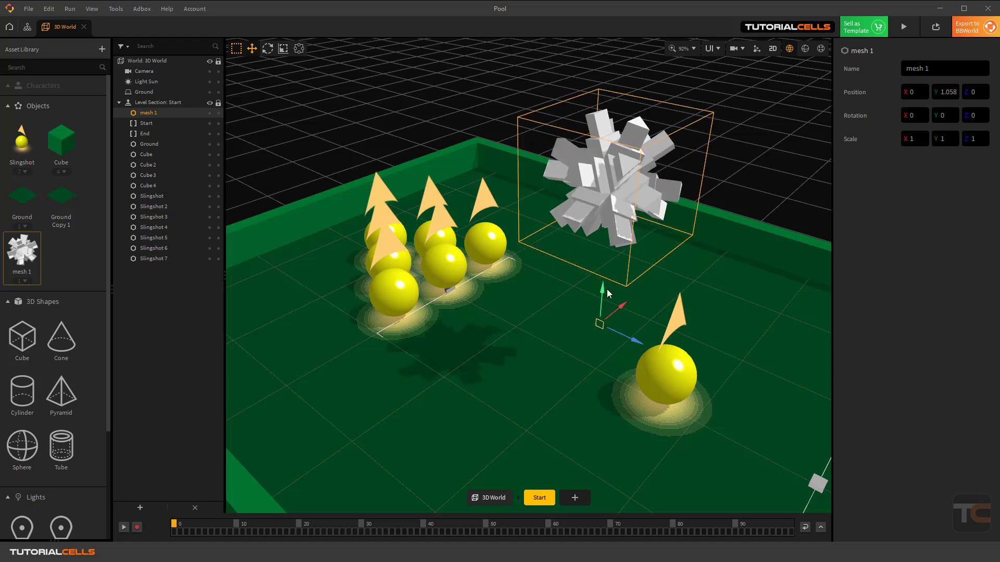
Open the mesh 1 node map and set the Start node's physics to Dynamic
double_click(22, 251)
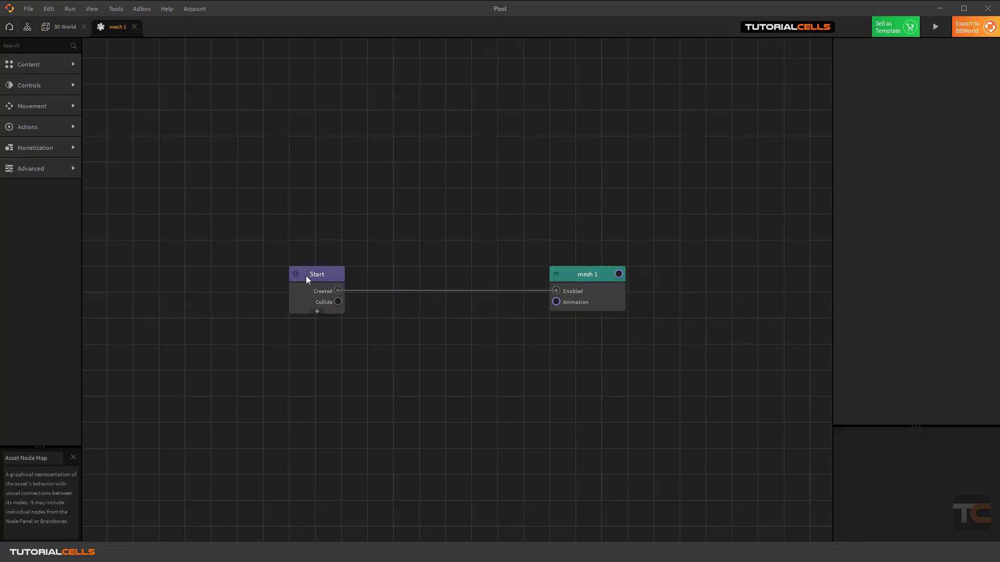
drag(317, 275, 371, 206)
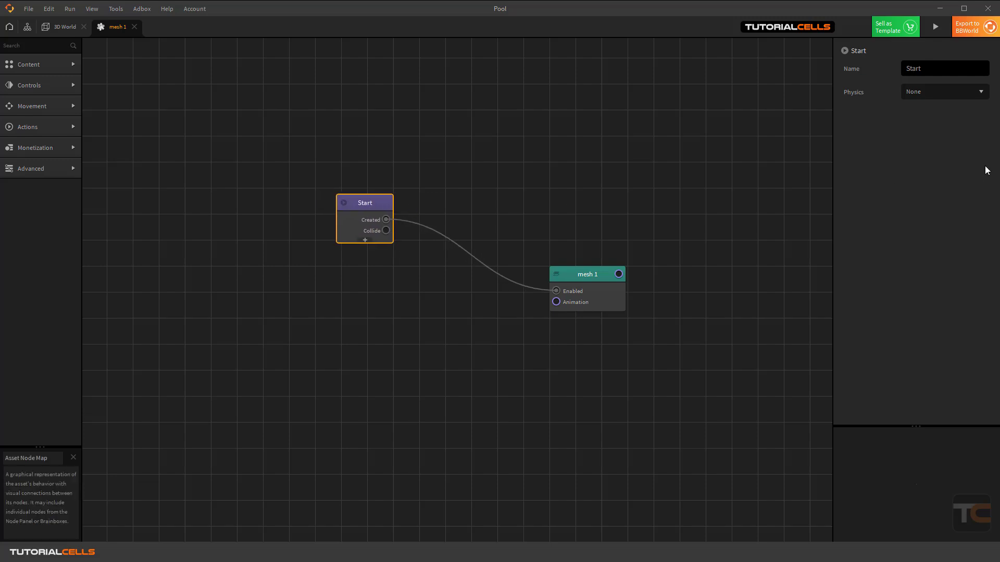
click(976, 99)
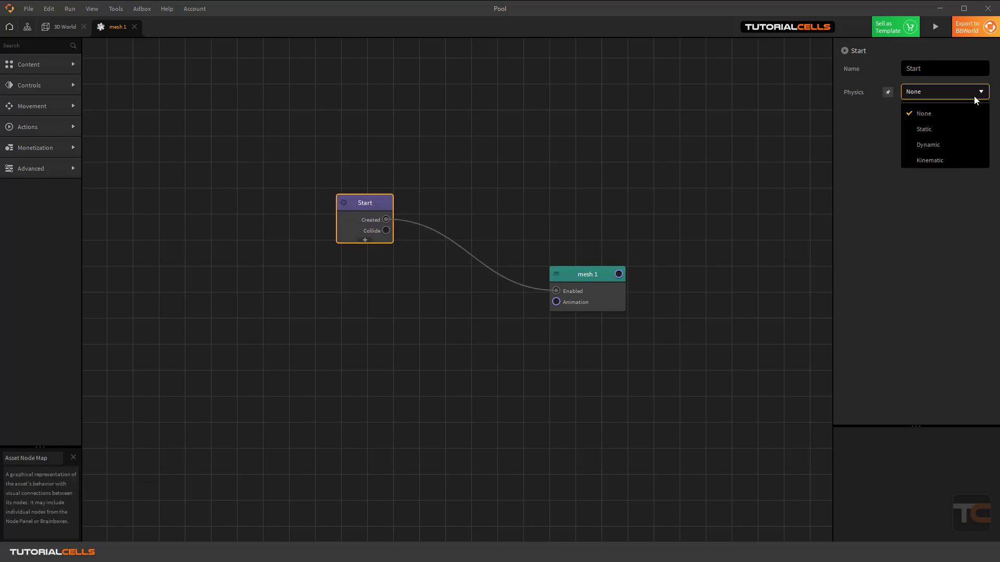
click(948, 145)
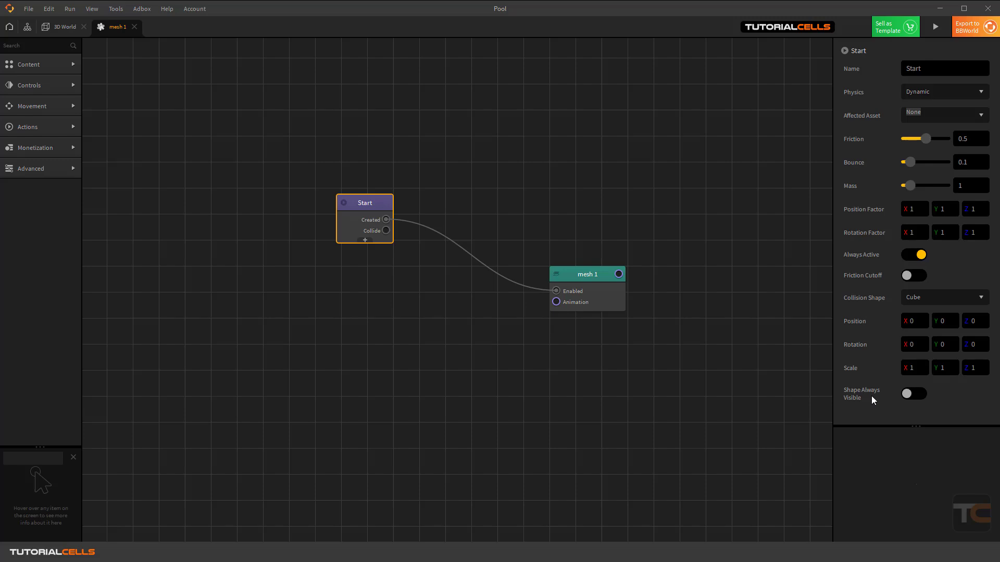
Turn Shape Always Visible on for the mesh 1 Start node, and turn it off again
click(914, 395)
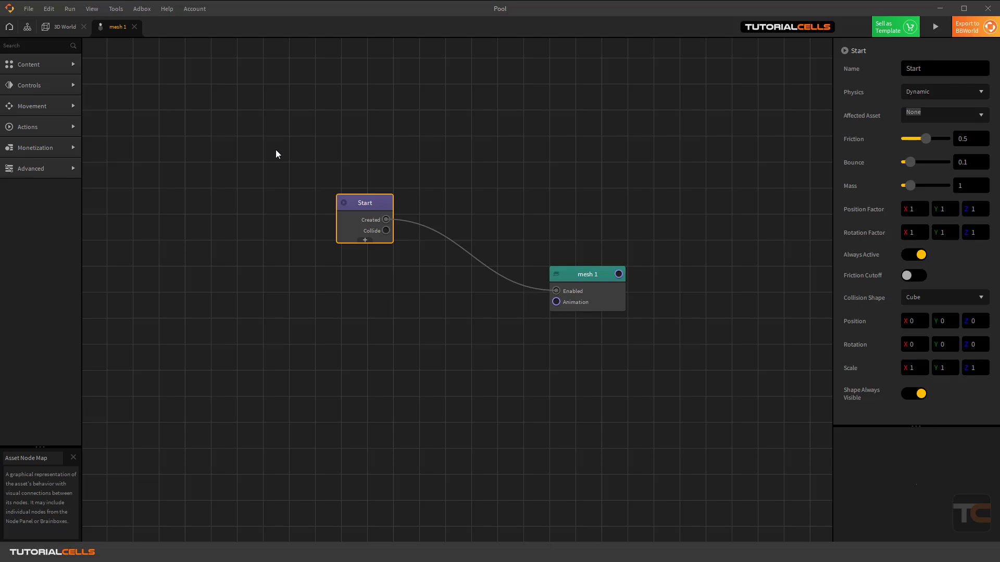
click(914, 394)
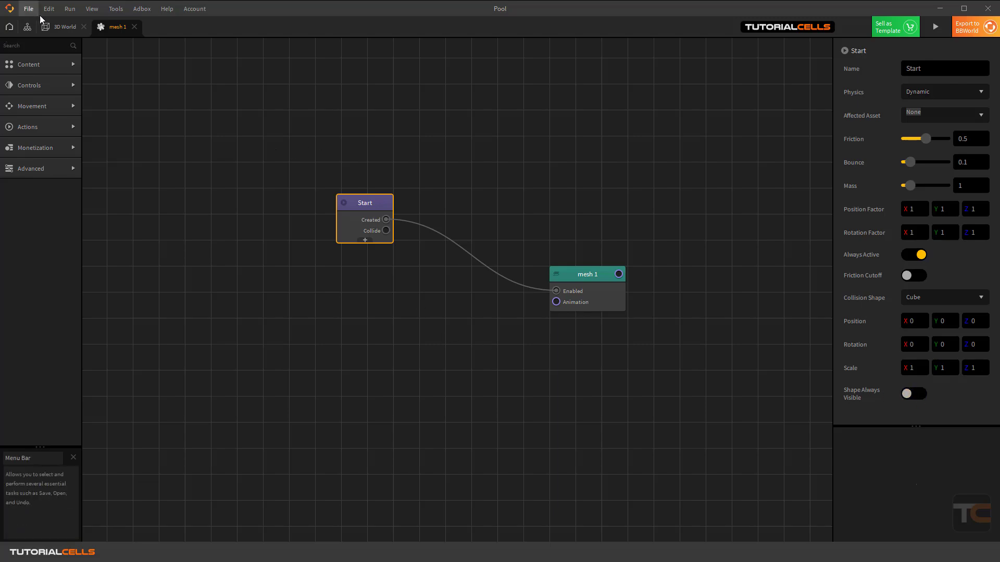
Return to the 3D world, examine the collision bodies of the mesh and the slingshot balls, and switch back to the object display
click(65, 27)
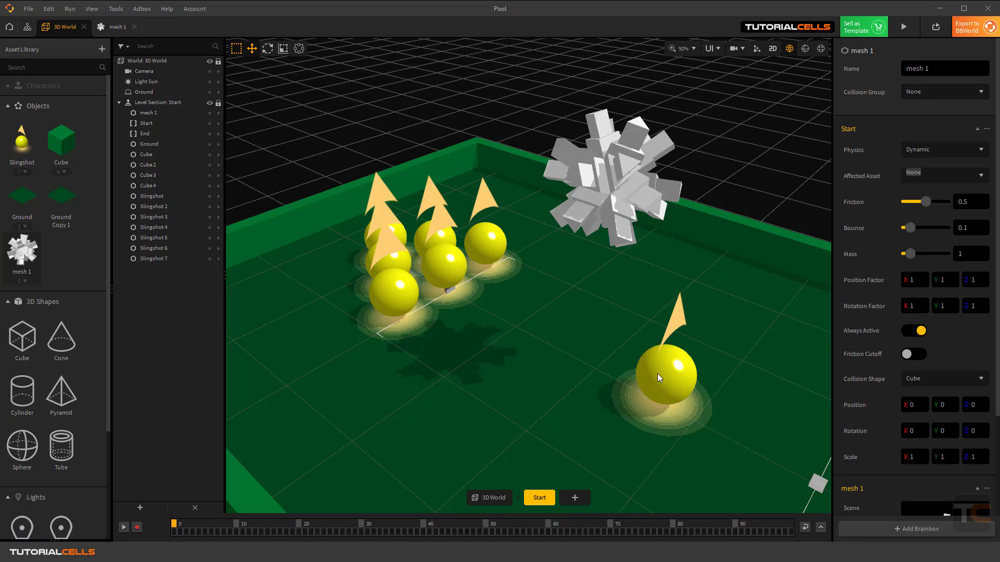
scroll(657, 373, down, 5)
scroll(657, 374, up, 4)
click(614, 342)
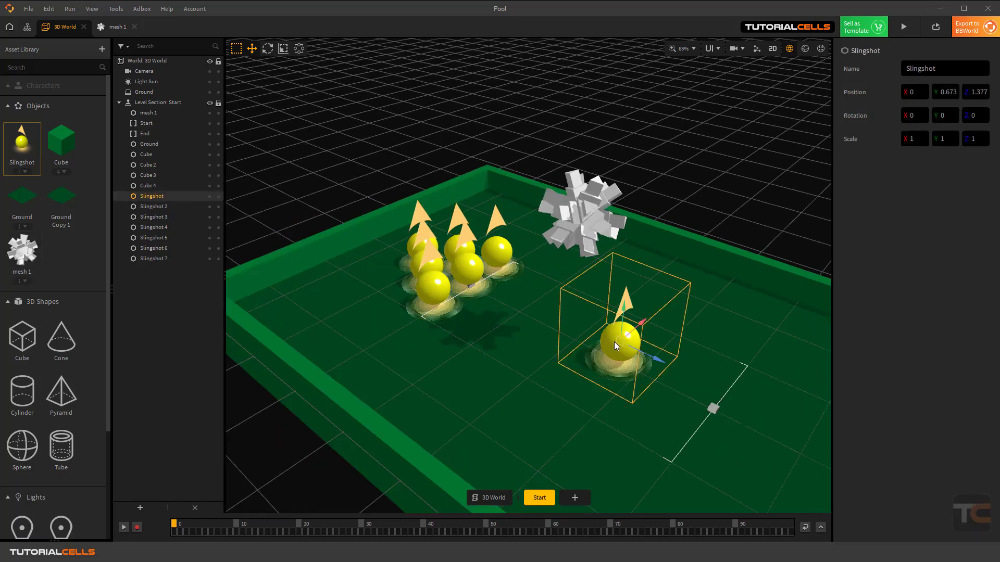
click(804, 50)
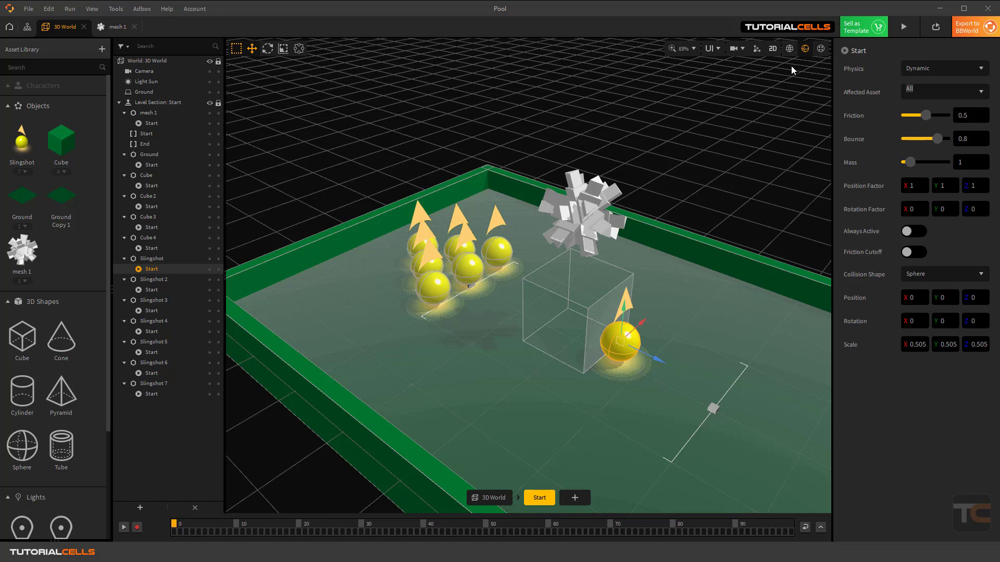
click(786, 50)
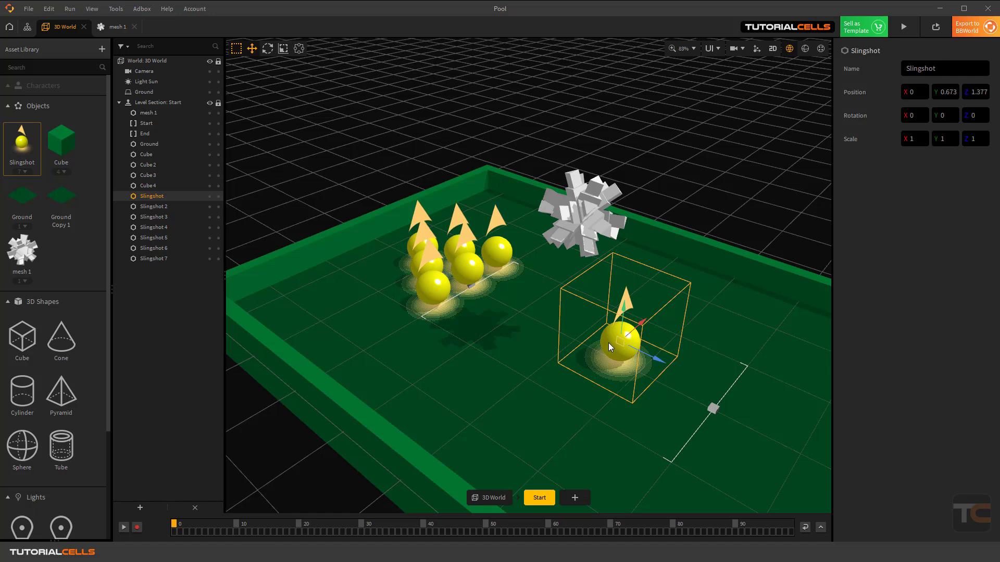
Look through the Slingshot asset's properties and collapse its 3D Model, Start, CueBall, CueLine and CueArrow settings
click(21, 143)
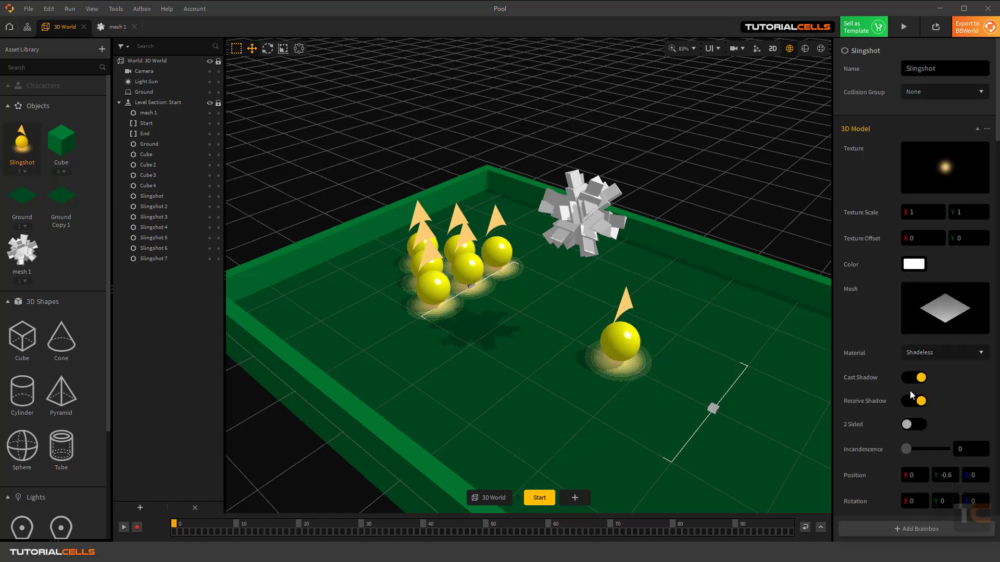
scroll(909, 394, down, 6)
scroll(908, 393, up, 6)
click(976, 128)
click(977, 155)
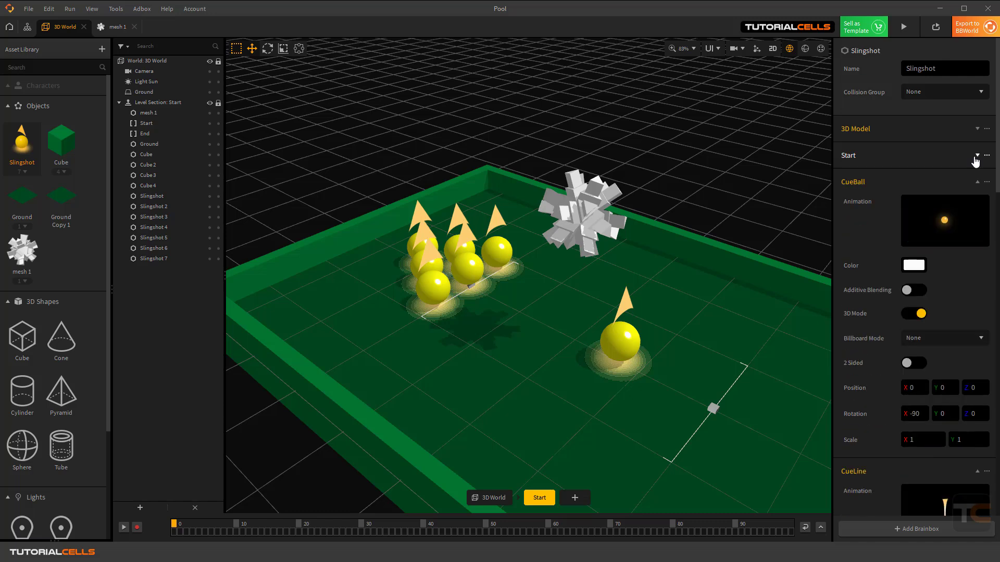
click(978, 182)
click(977, 209)
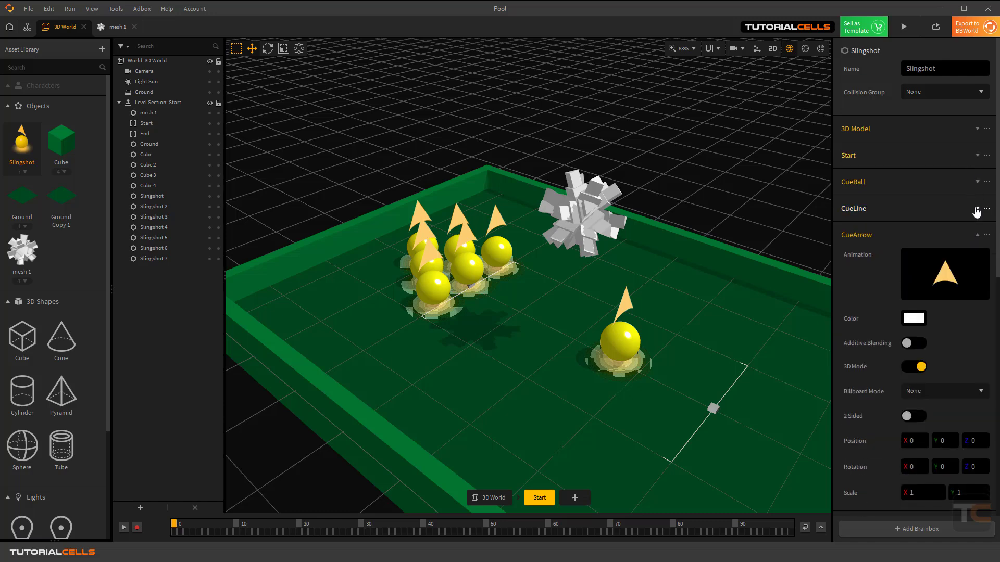
click(977, 235)
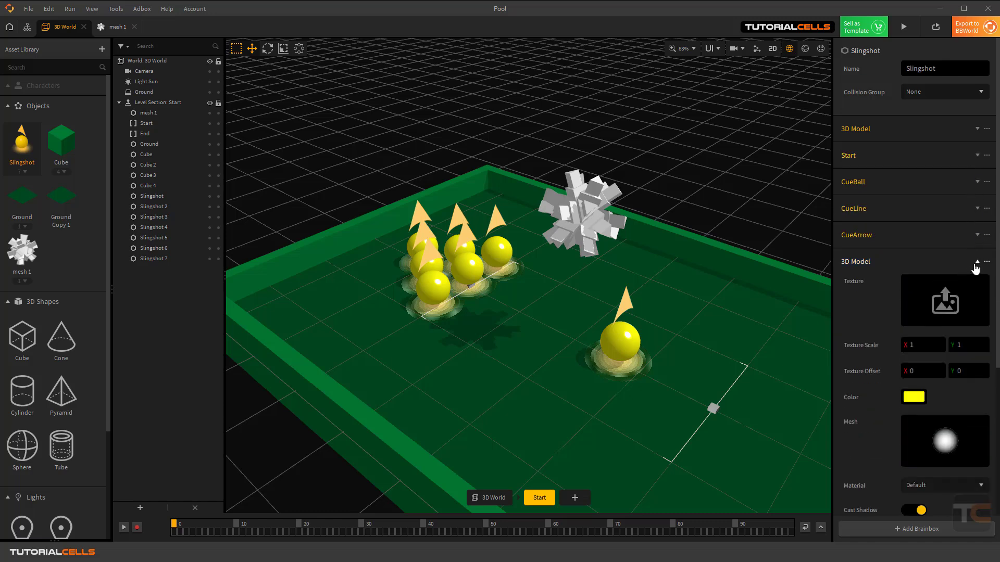
click(977, 262)
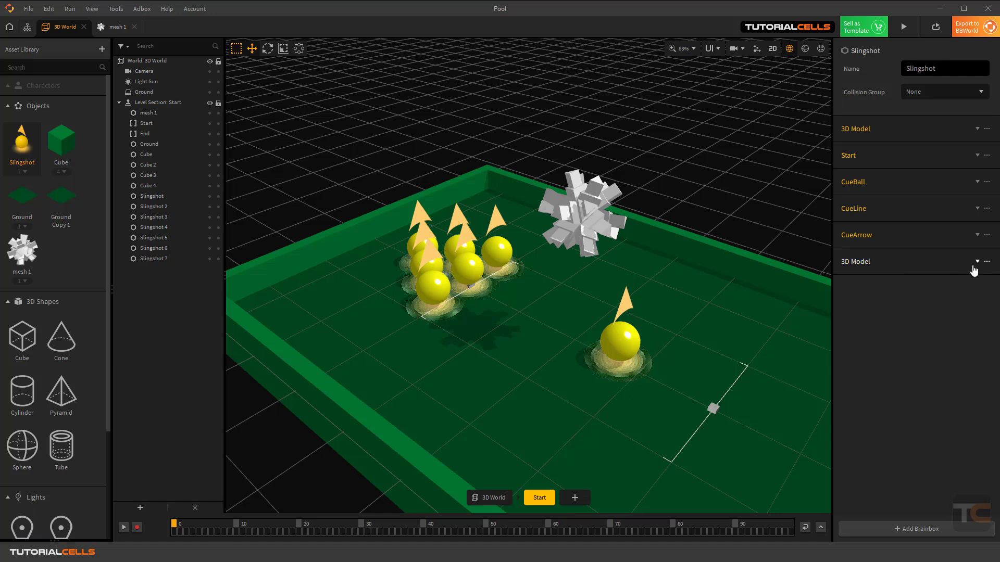
Look through the Slingshot asset's second 3D Model settings, and open its node map to view the Start node's physics settings
click(977, 261)
scroll(932, 315, down, 5)
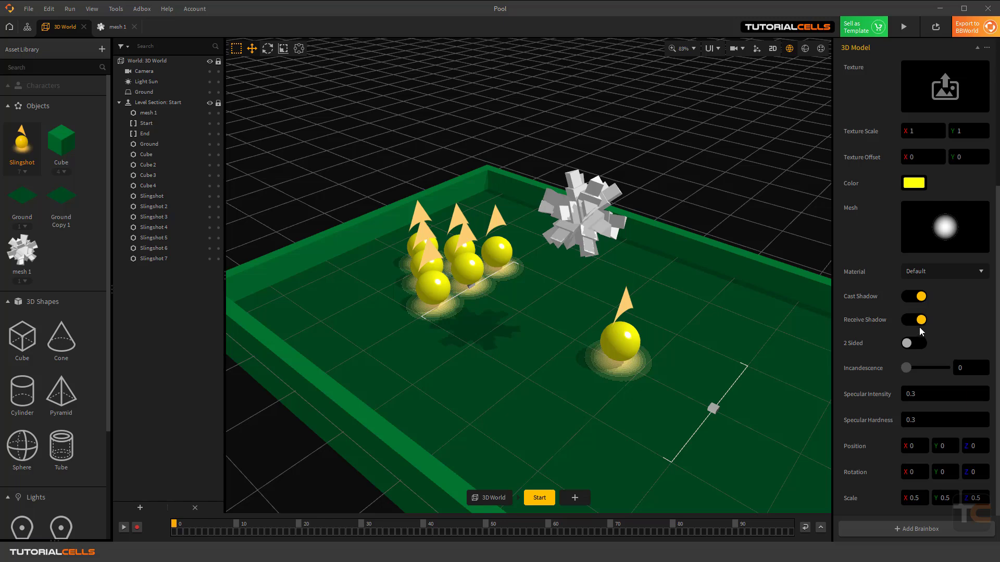
scroll(899, 476, up, 5)
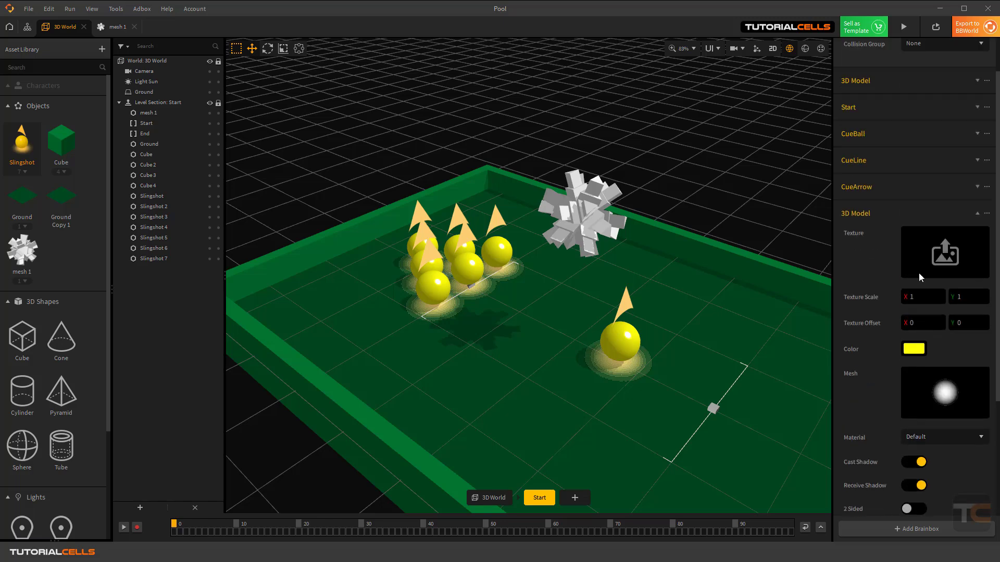
double_click(20, 146)
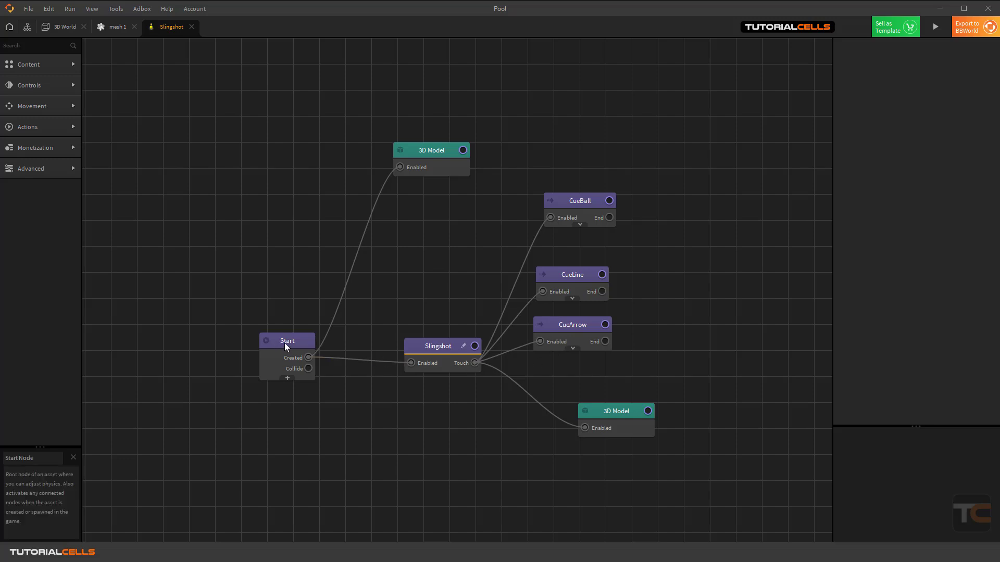
drag(284, 343, 278, 329)
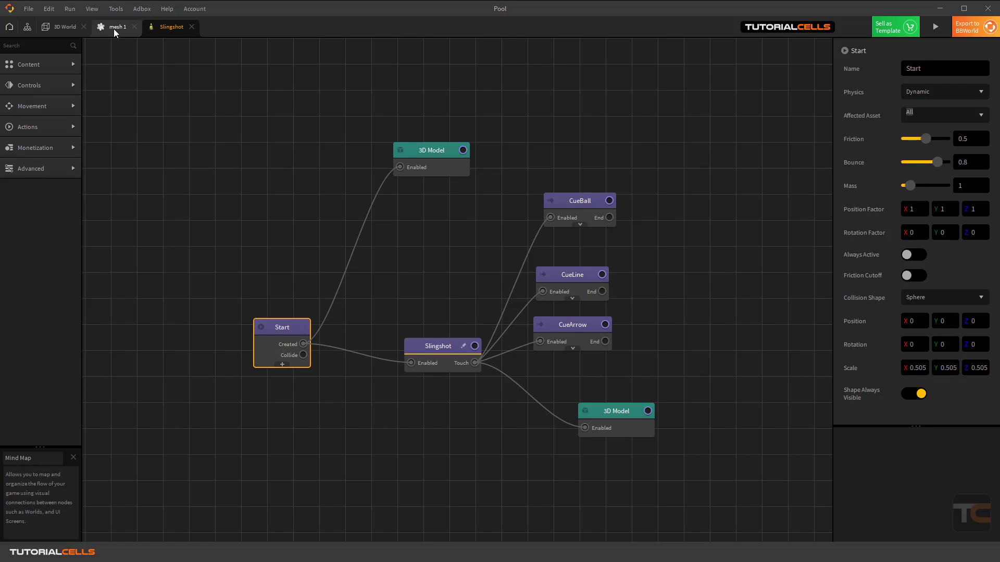
Return to the 3D world, display the collision bodies, and switch back to the object display
click(65, 28)
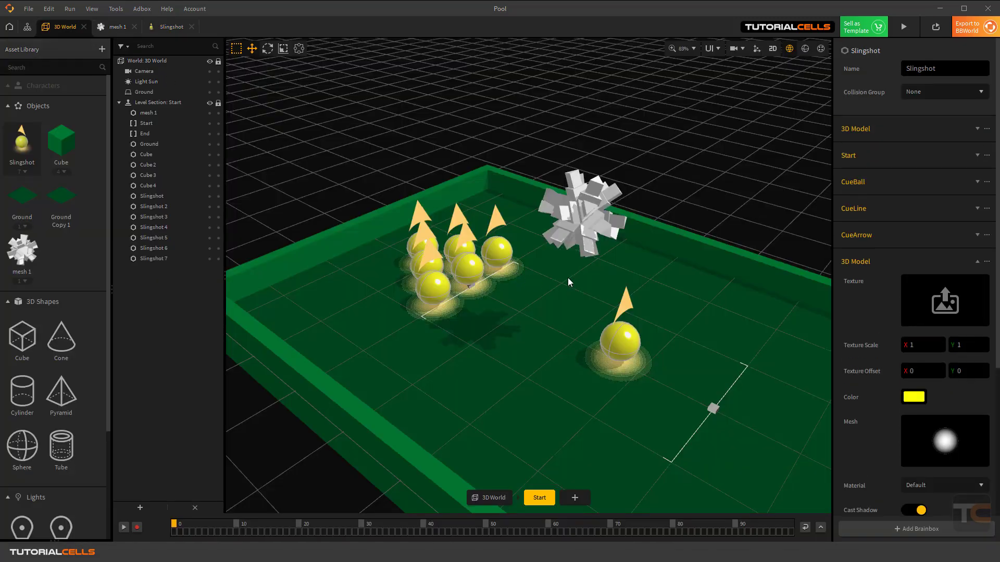
click(808, 49)
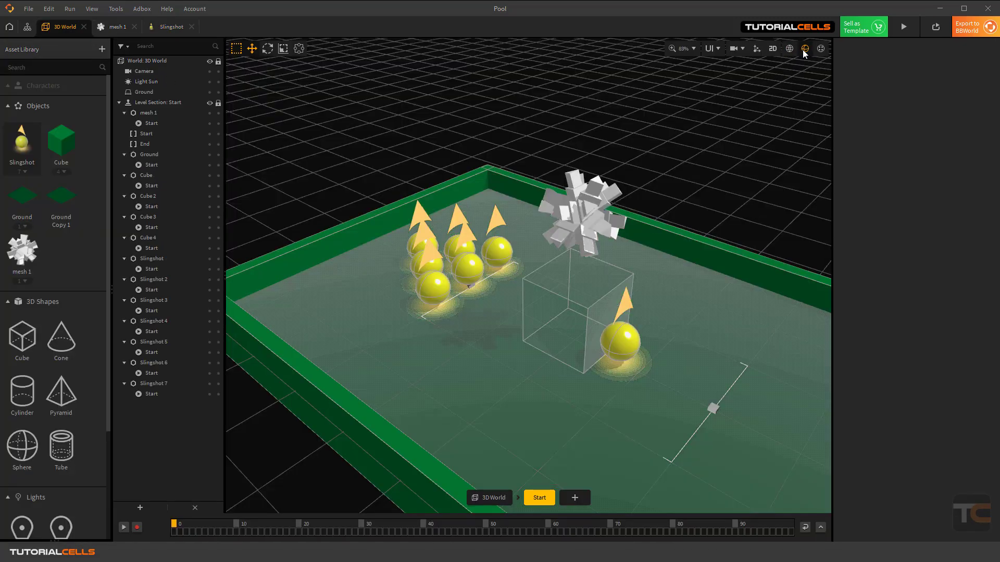
click(789, 50)
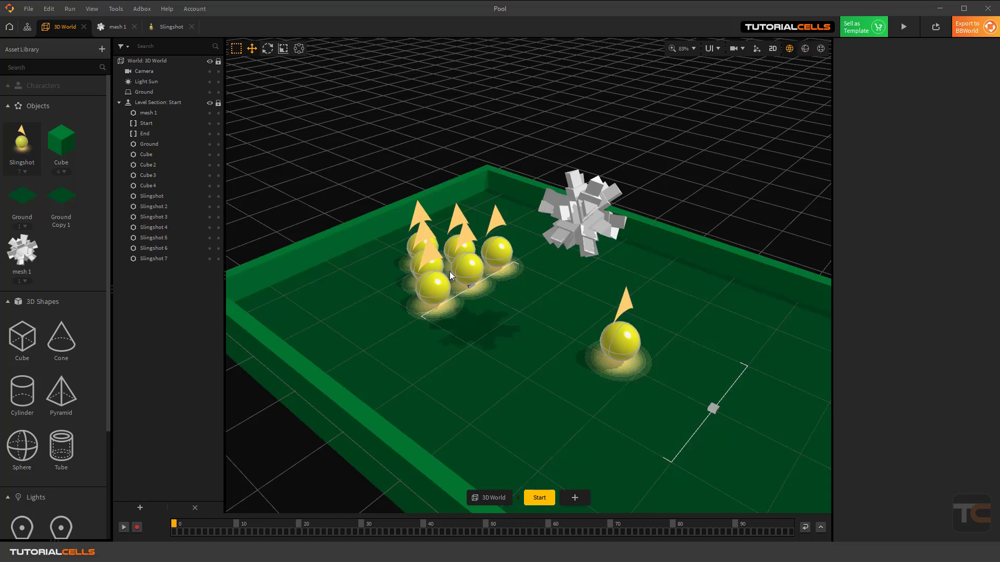
Open the mesh 1 node map and set the Start node's collision shape to Hull
double_click(22, 249)
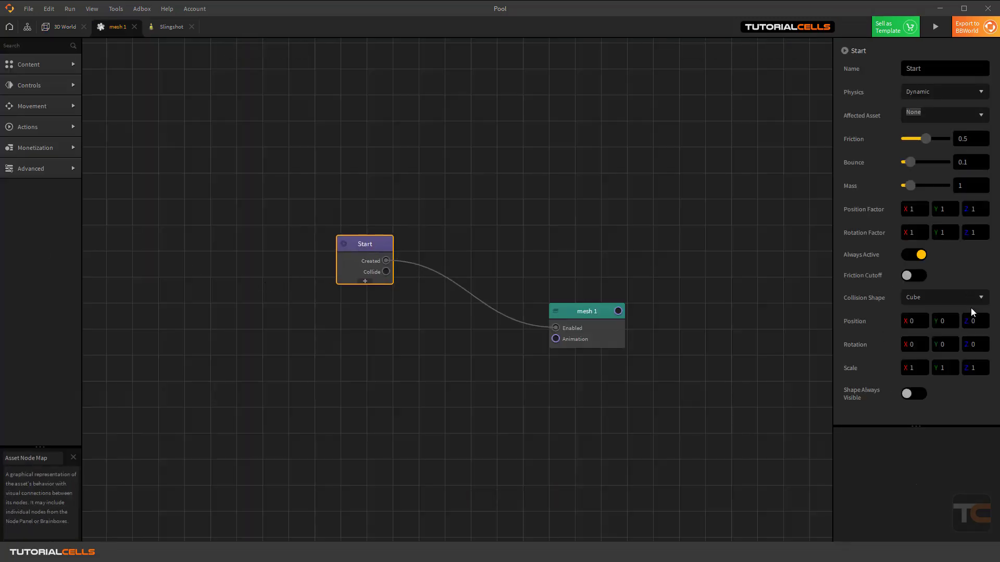
click(945, 297)
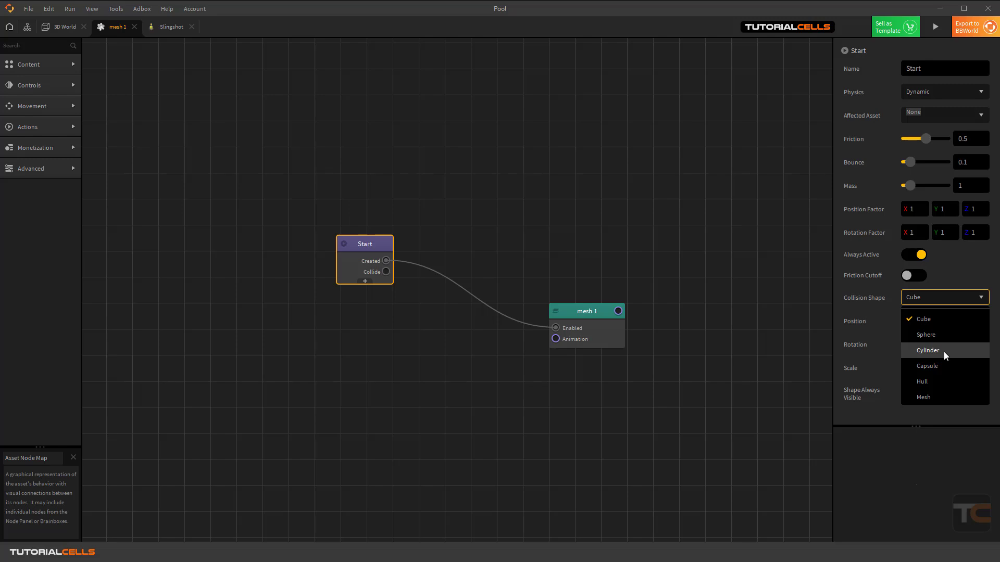
click(936, 383)
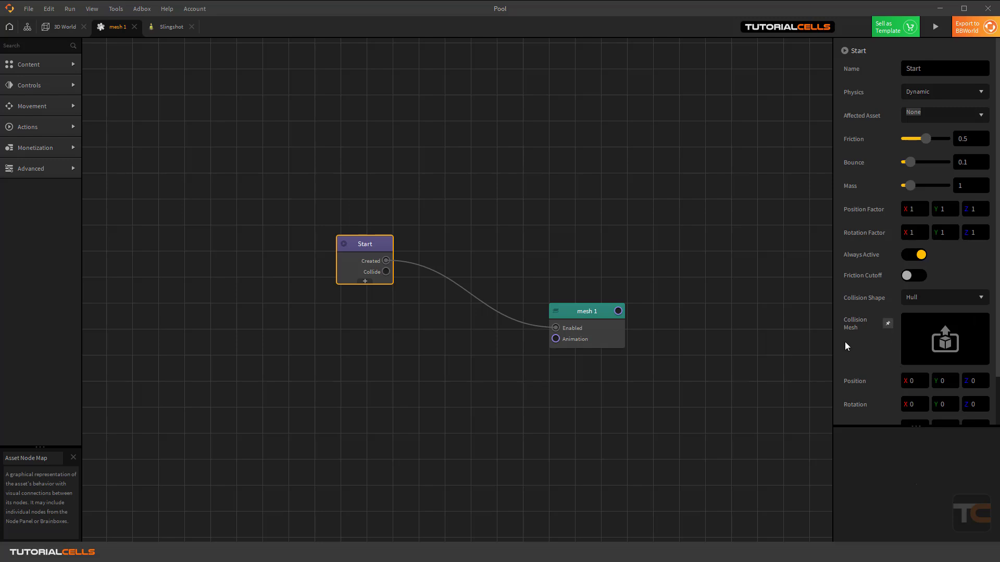
Close the Slingshot node map and return to the 3D world
click(164, 31)
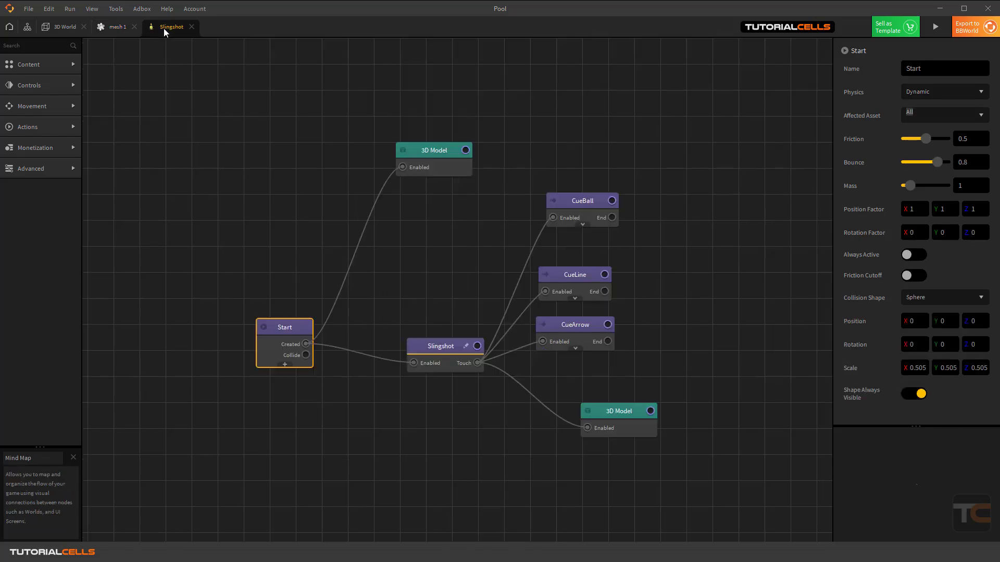
click(192, 26)
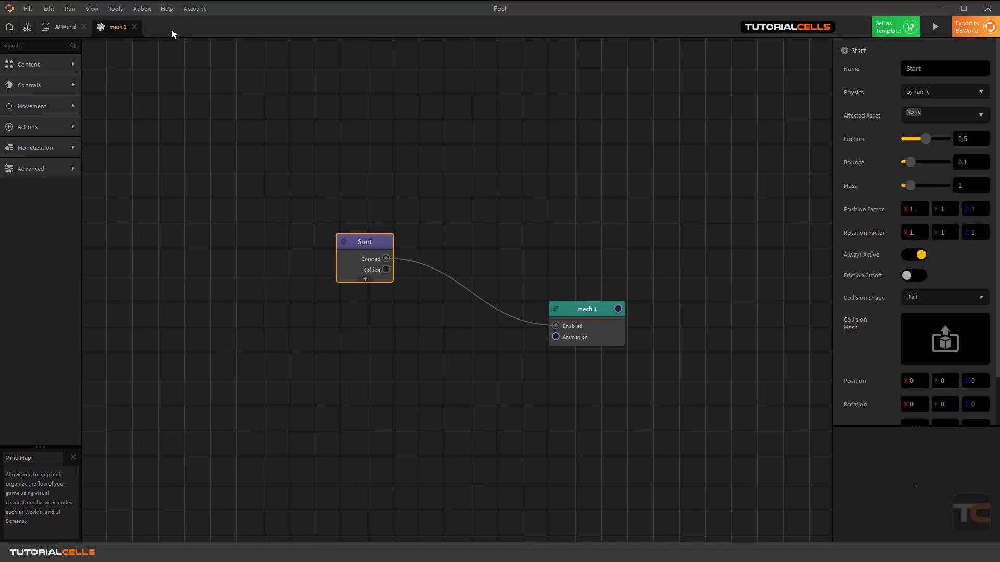
click(76, 28)
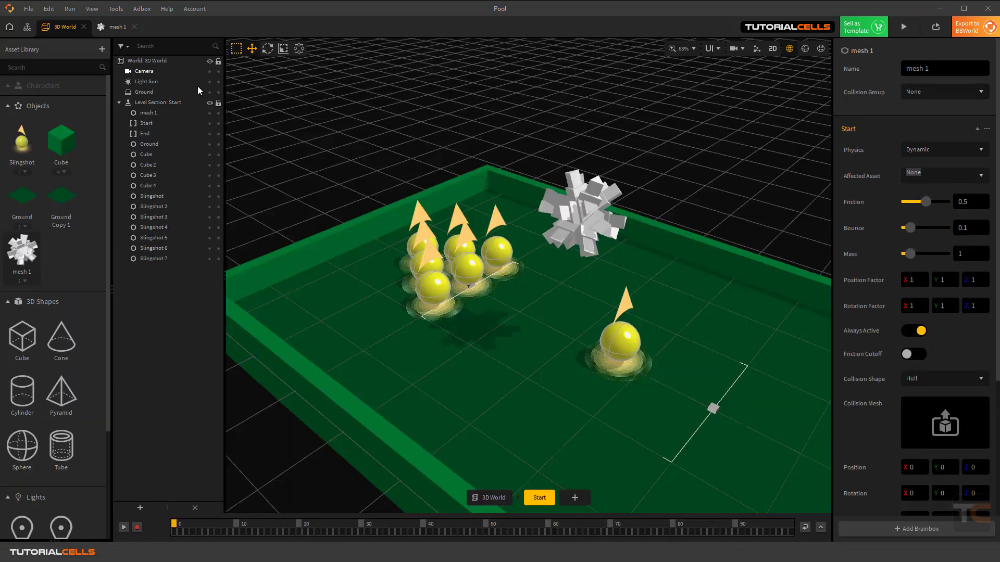
Display the collision bodies and check the area around mesh 1 for its collision shape
click(805, 49)
click(586, 215)
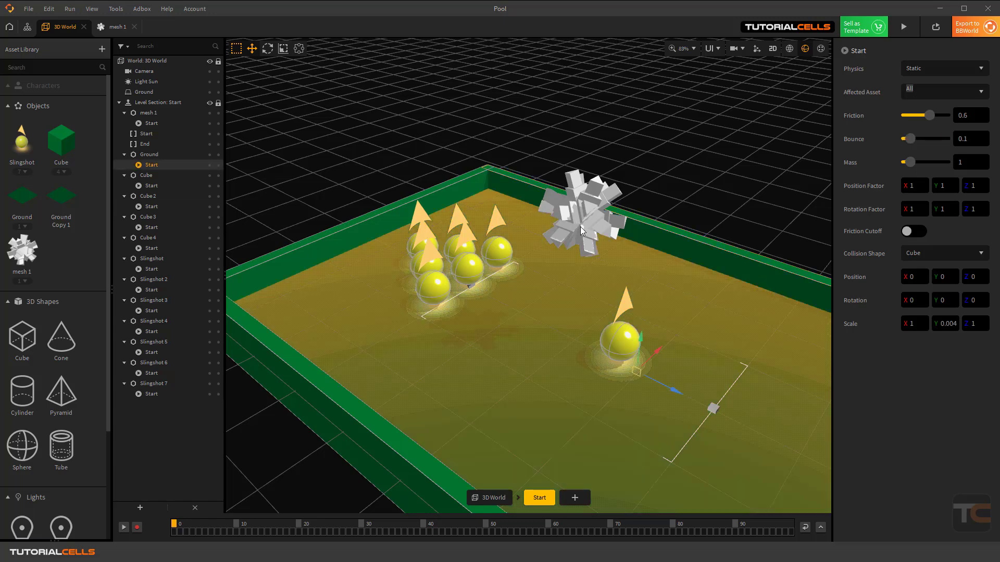
click(659, 167)
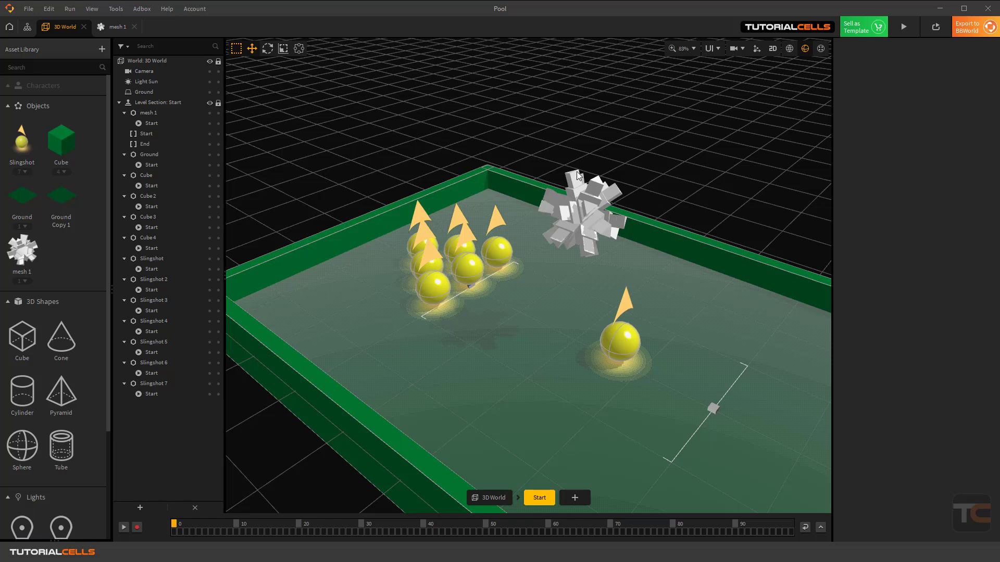
scroll(599, 205, up, 5)
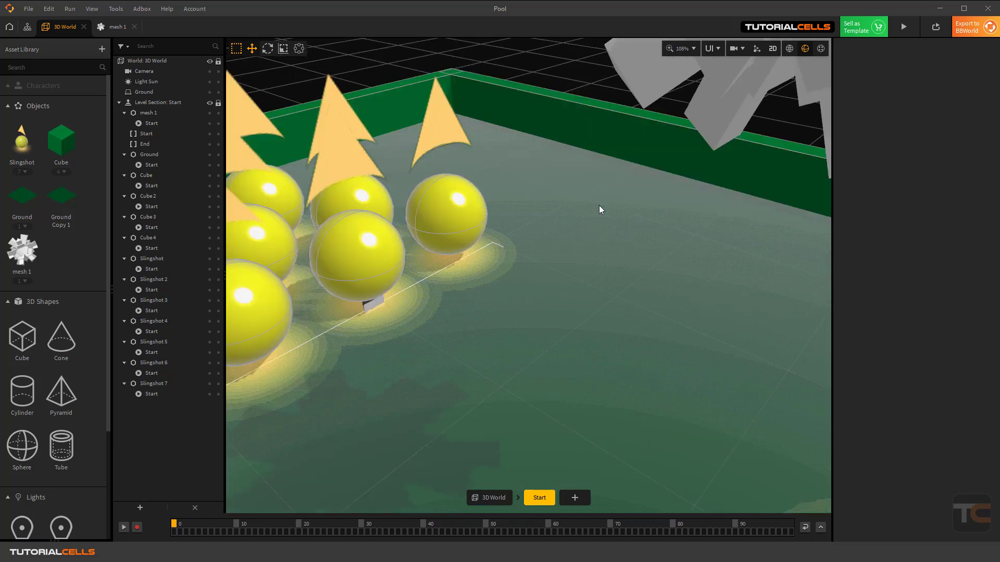
scroll(599, 205, down, 4)
Play the game preview to test mesh 1 with the Hull shape and no collision mesh, and close it
click(905, 27)
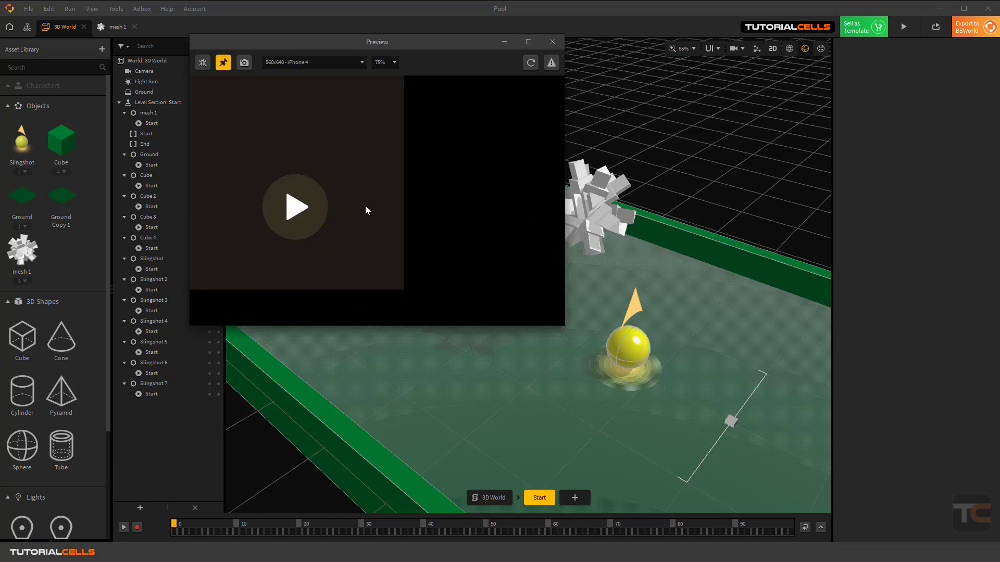
click(283, 204)
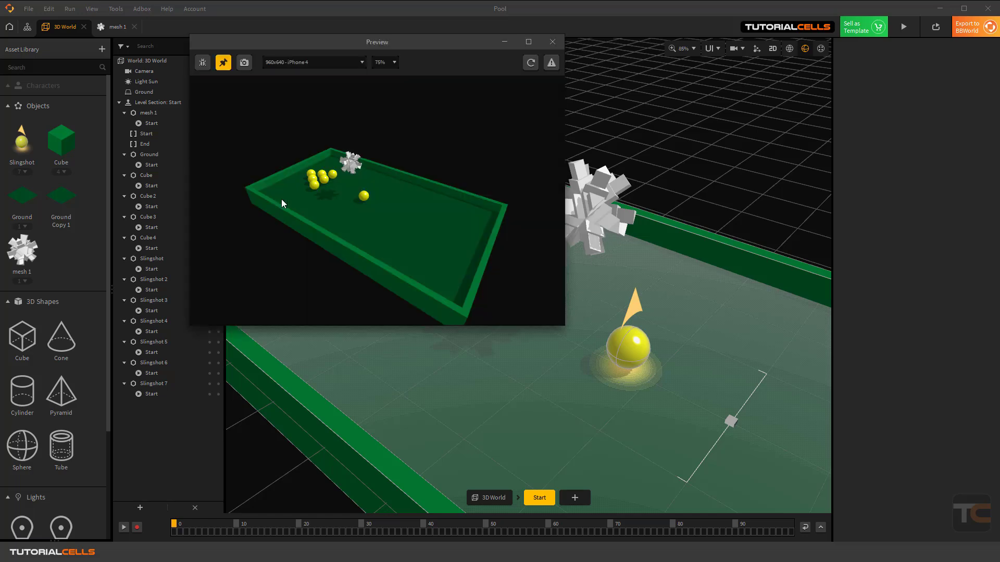
click(553, 42)
Assign cube.obj as mesh 1's collision mesh and raise the collision body to a Y position of about 2.8, around the visible mesh
click(14, 254)
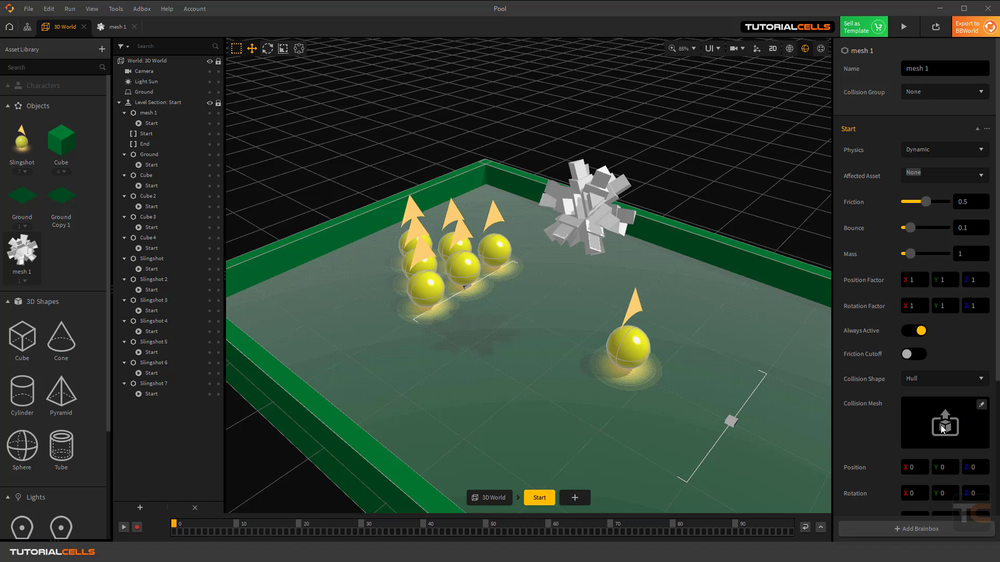
click(981, 405)
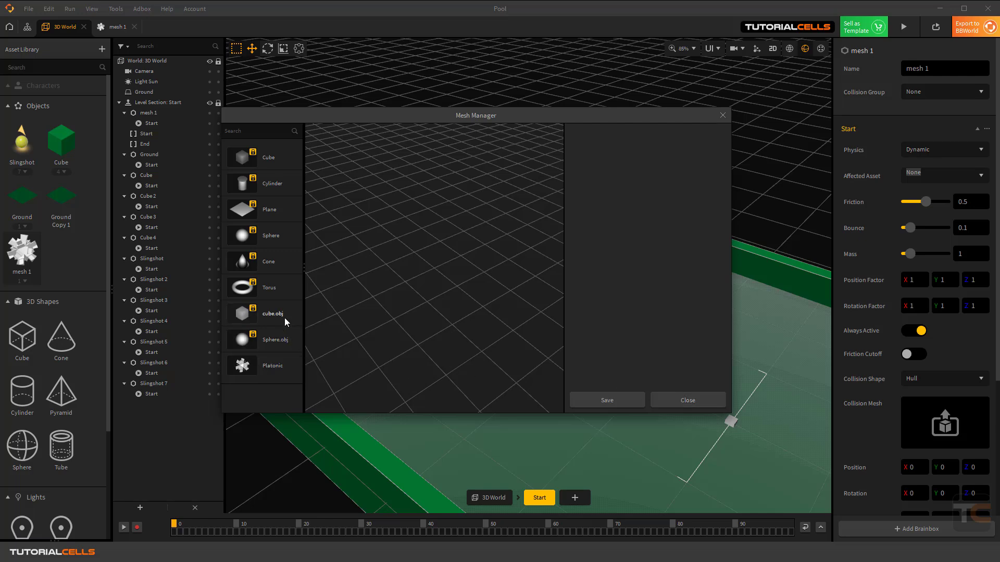
click(280, 315)
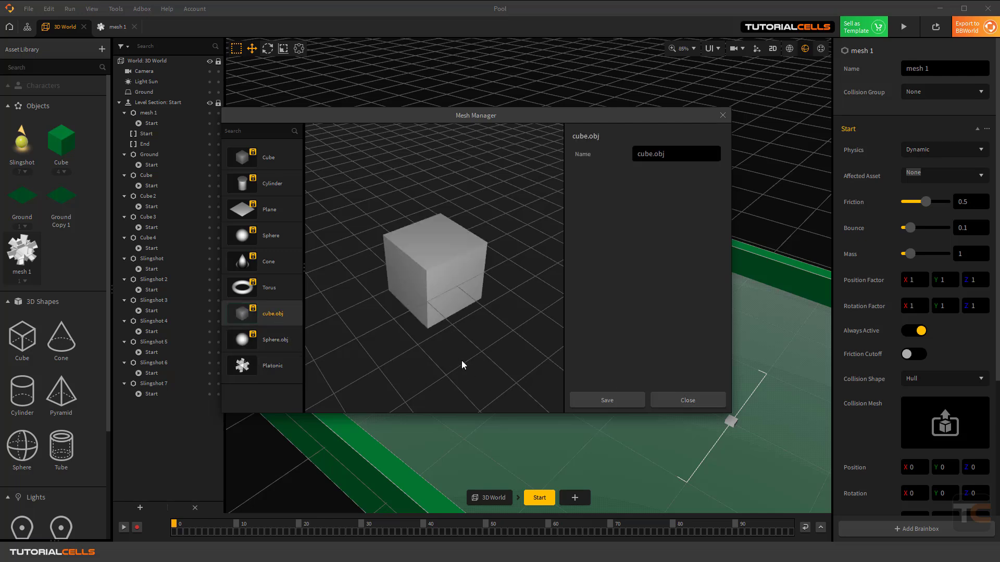
click(593, 400)
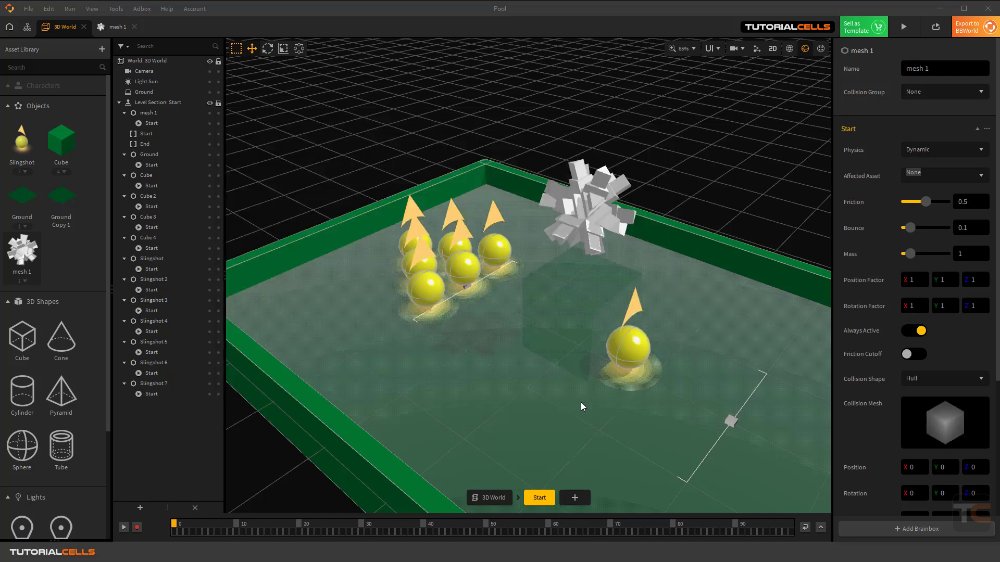
click(595, 305)
drag(584, 274, 591, 173)
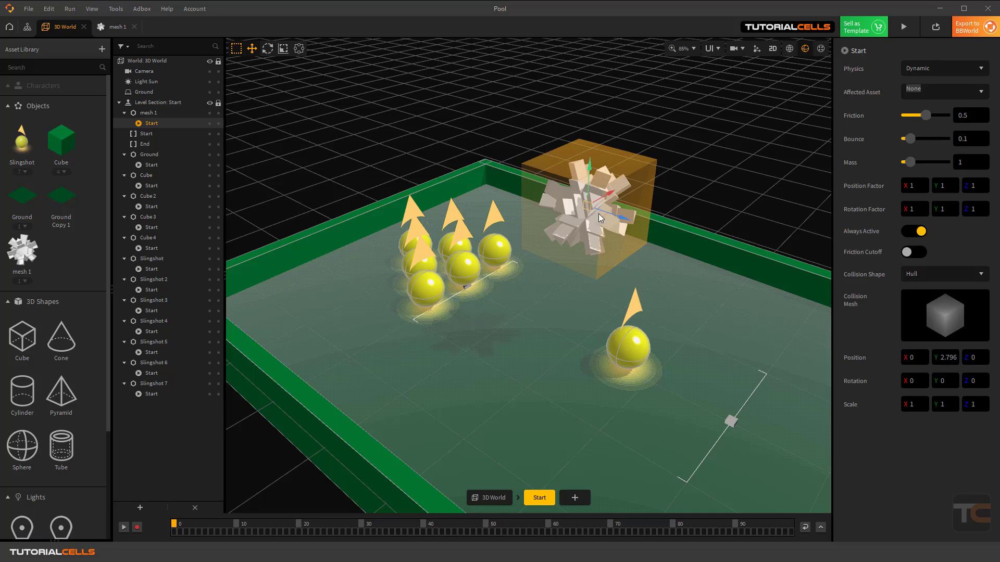
Play the game preview to test mesh 1 with the cube collision mesh, and close it
click(904, 27)
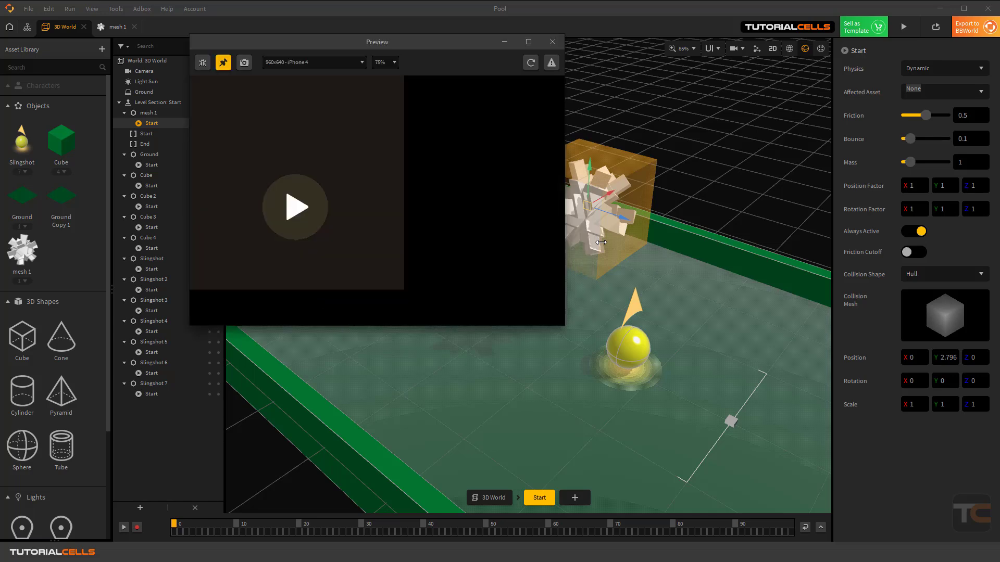
click(303, 204)
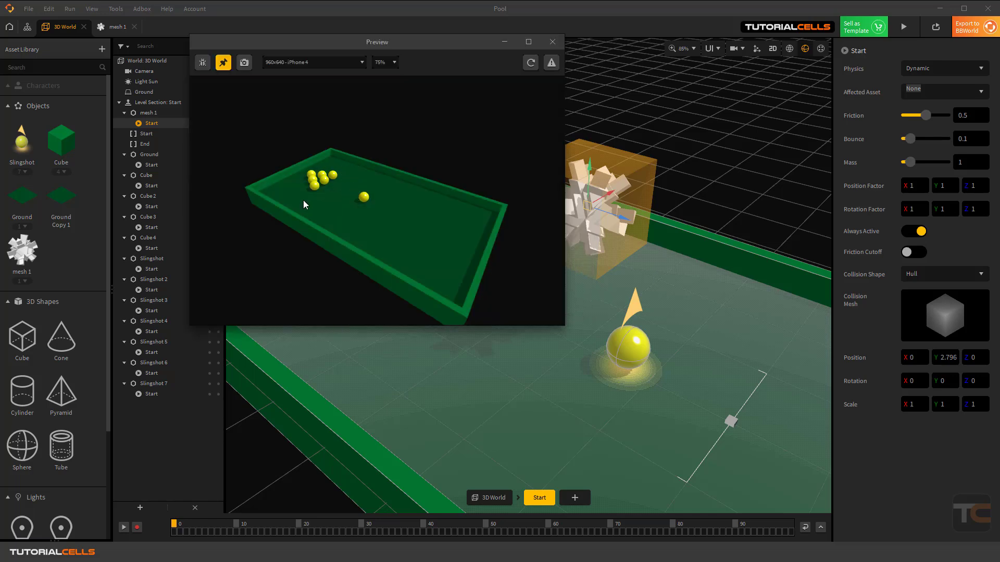
click(552, 43)
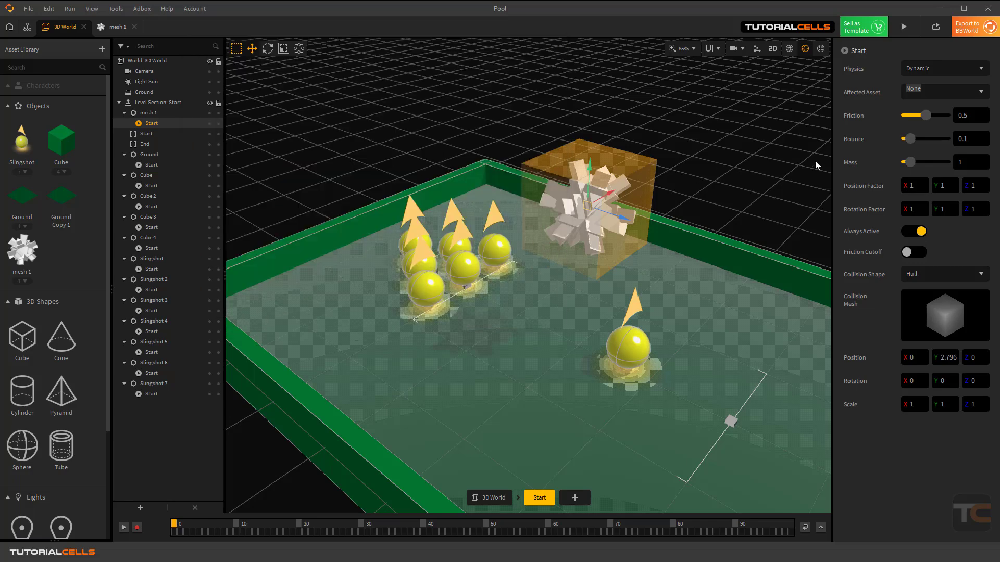
Set mesh 1's Affected Asset to All and review its remaining physics settings
click(23, 252)
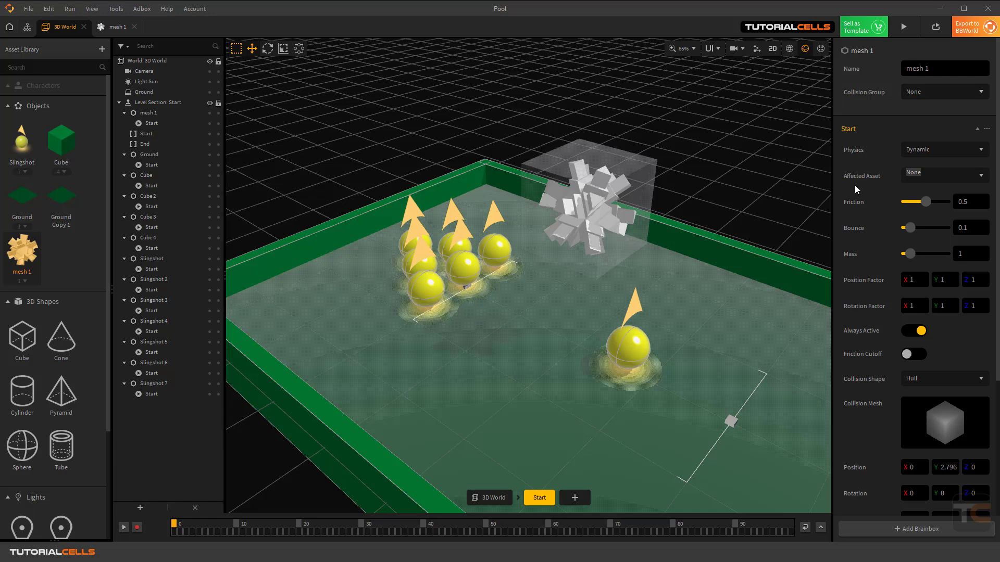
click(981, 176)
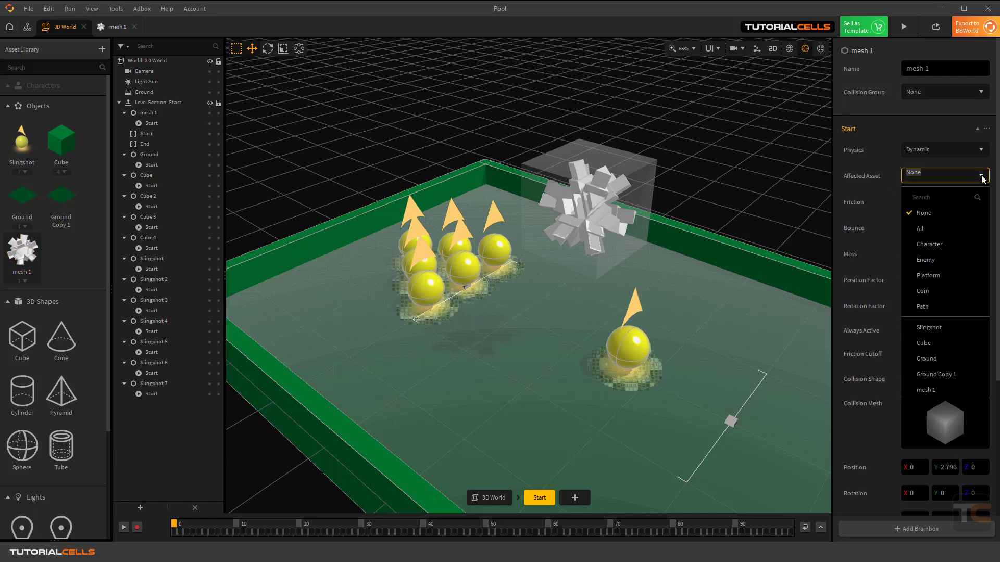
click(940, 231)
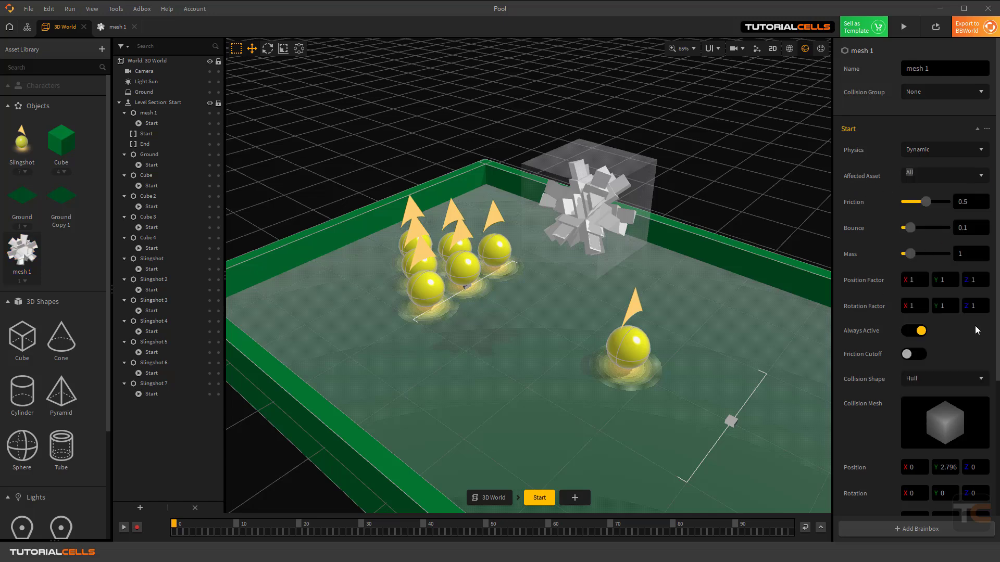
scroll(879, 443, down, 3)
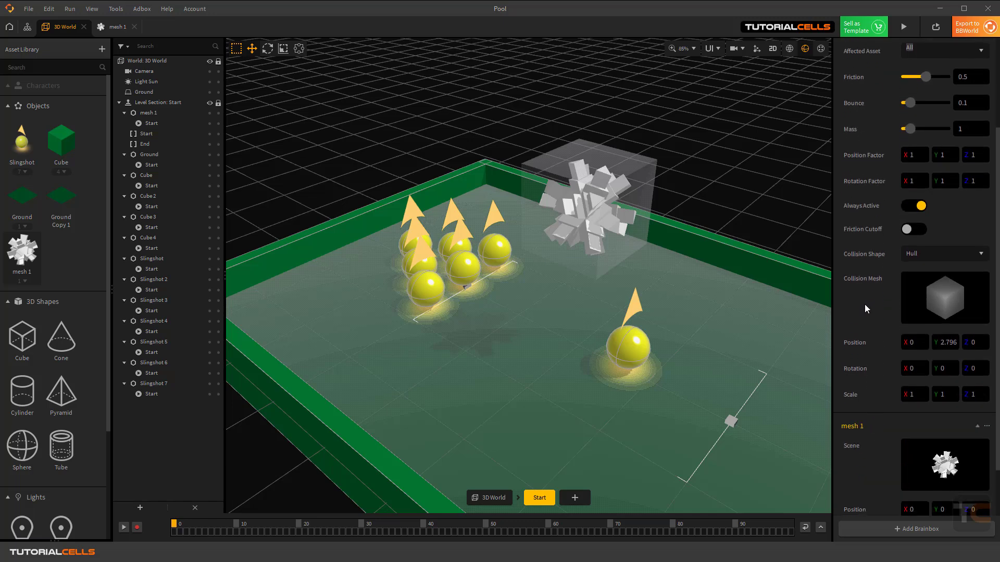
mouse_move(927, 294)
scroll(924, 296, up, 3)
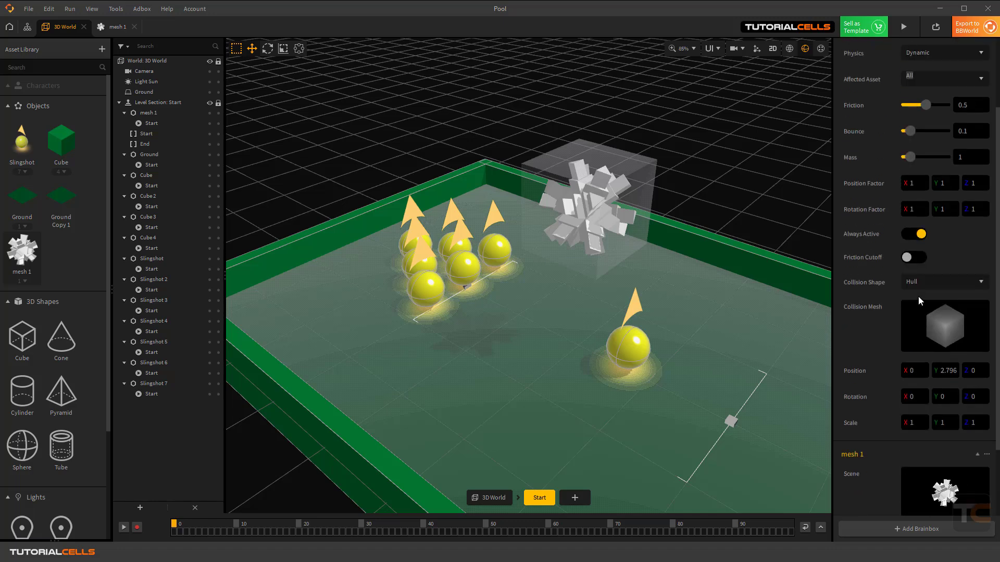
scroll(920, 300, down, 2)
Play the game preview to test mesh 1 colliding with all assets, and close it
click(905, 33)
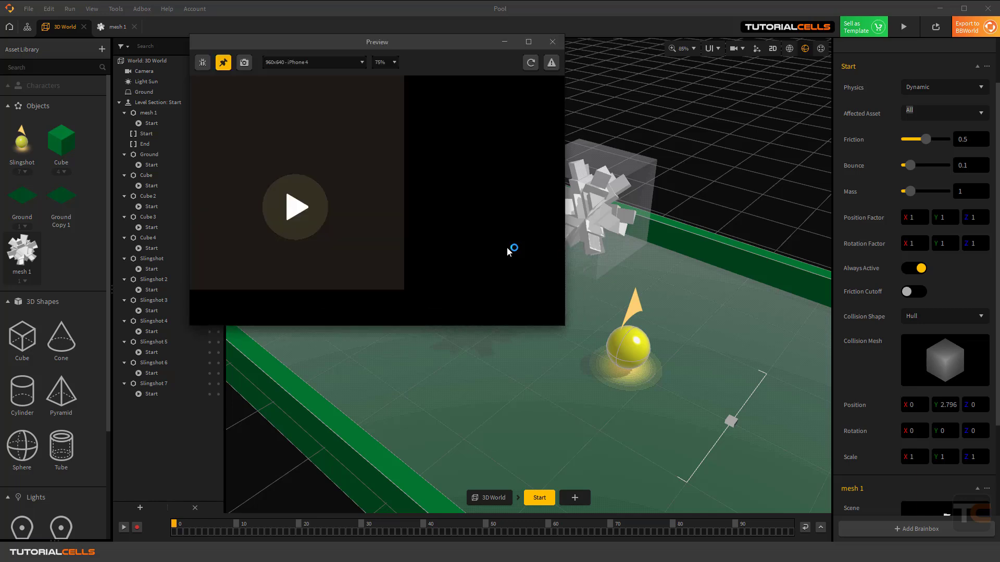
click(296, 214)
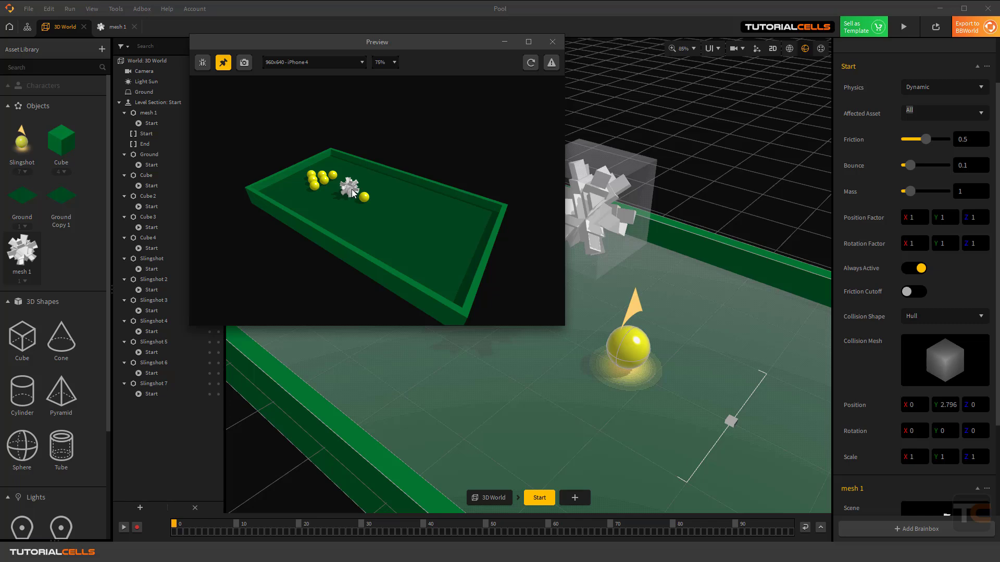
click(552, 42)
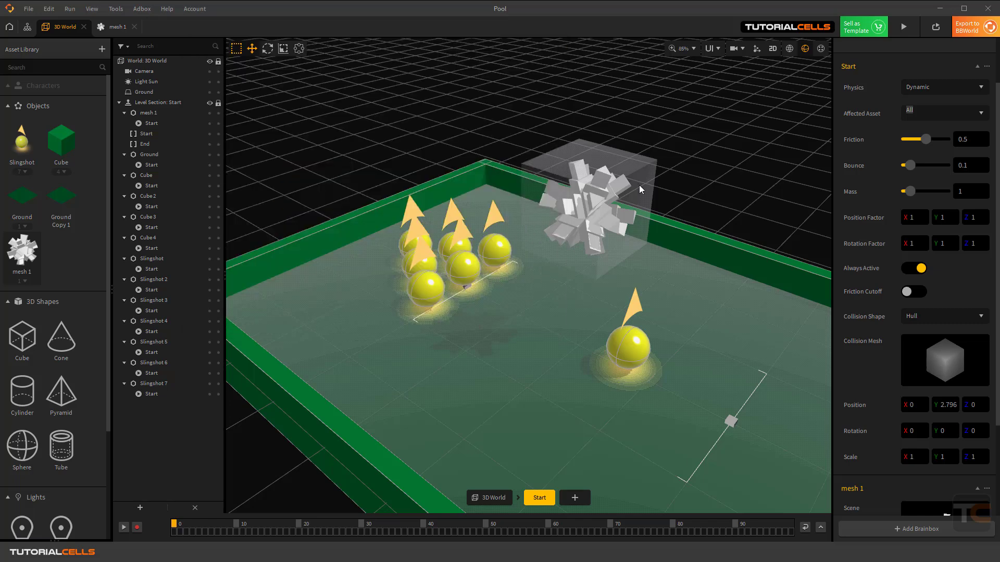
Open mesh 1's node map from the asset library and set the mesh 1 node's colour to red
click(733, 49)
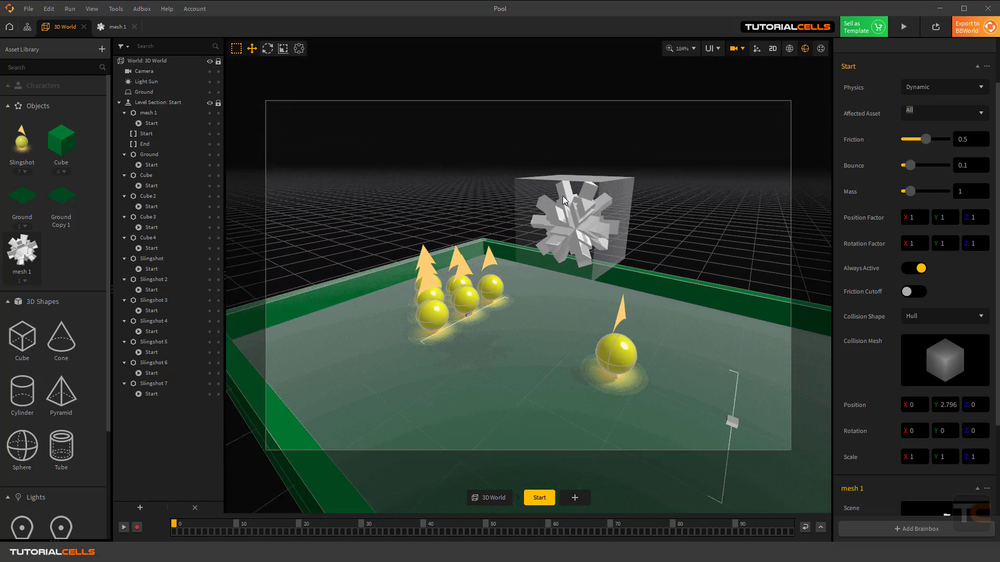
click(734, 49)
right_drag(565, 185, 543, 161)
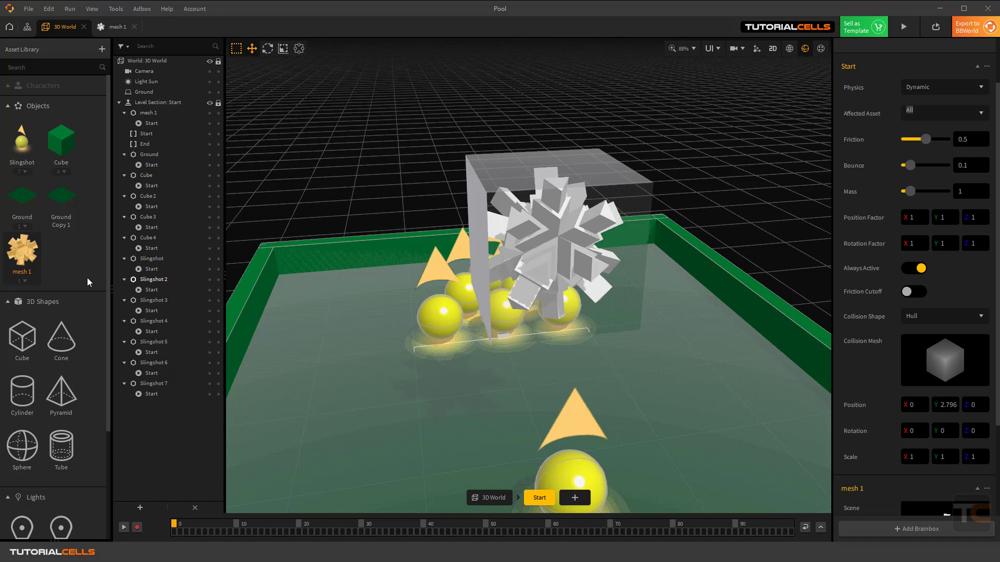
double_click(23, 251)
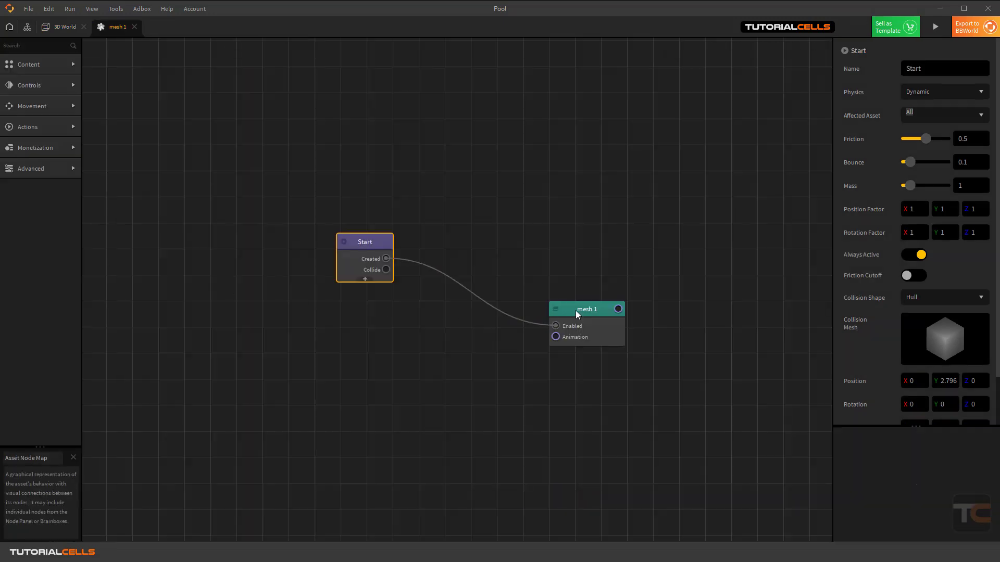
drag(576, 311, 559, 196)
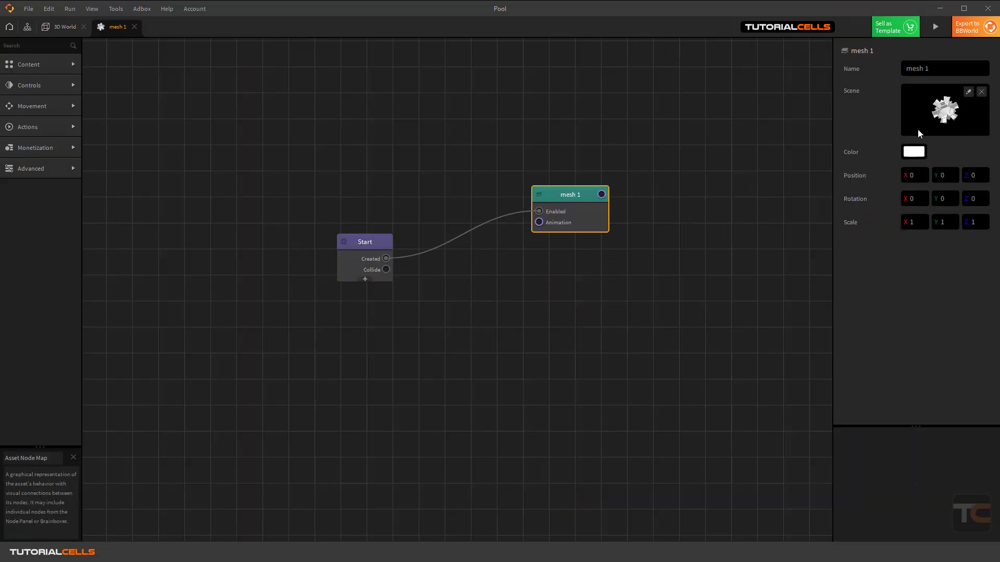
click(914, 152)
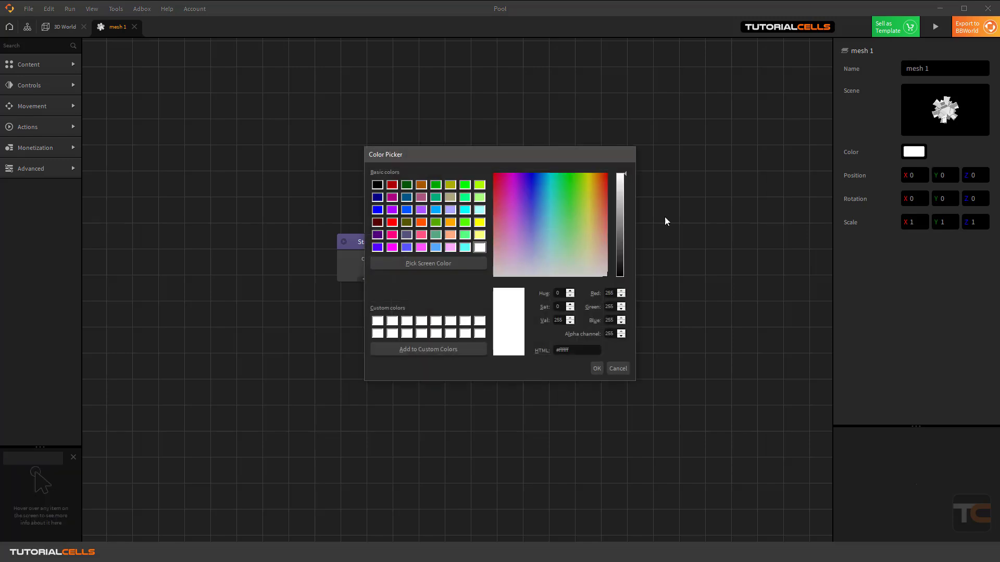
click(515, 207)
click(495, 175)
click(596, 369)
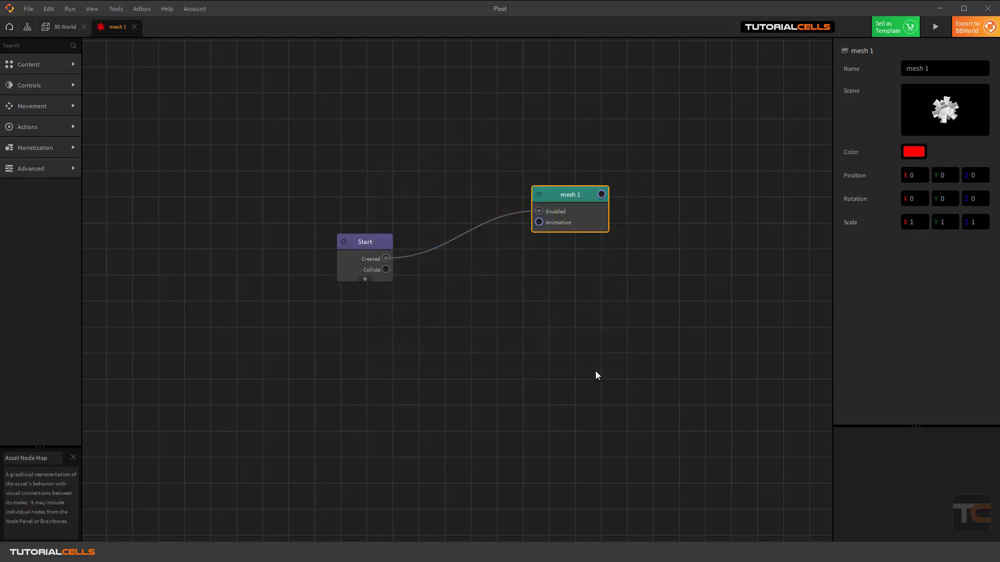
Set the Start node's Collision Shape to Mesh and replace its collision mesh with Platonic
click(376, 251)
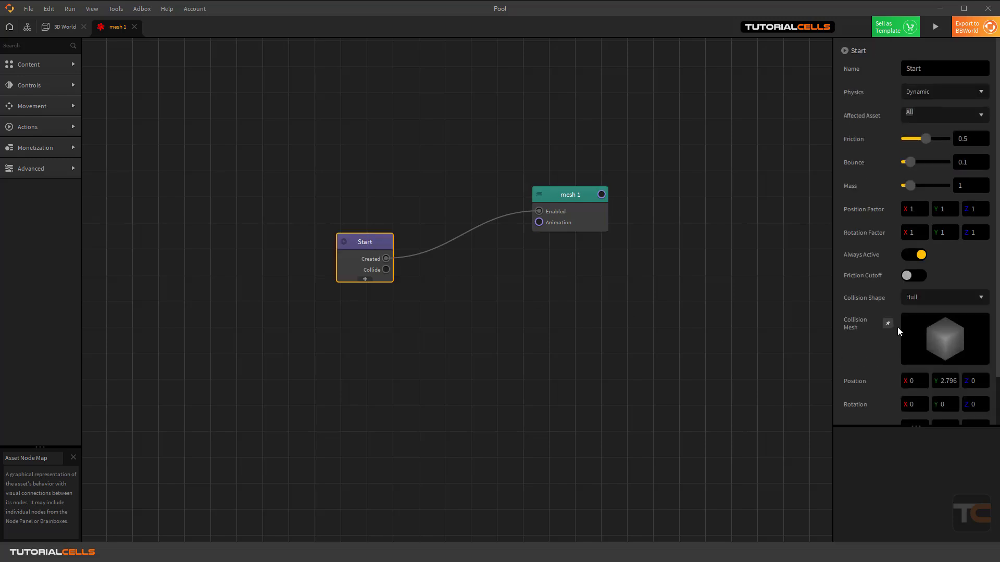
click(918, 298)
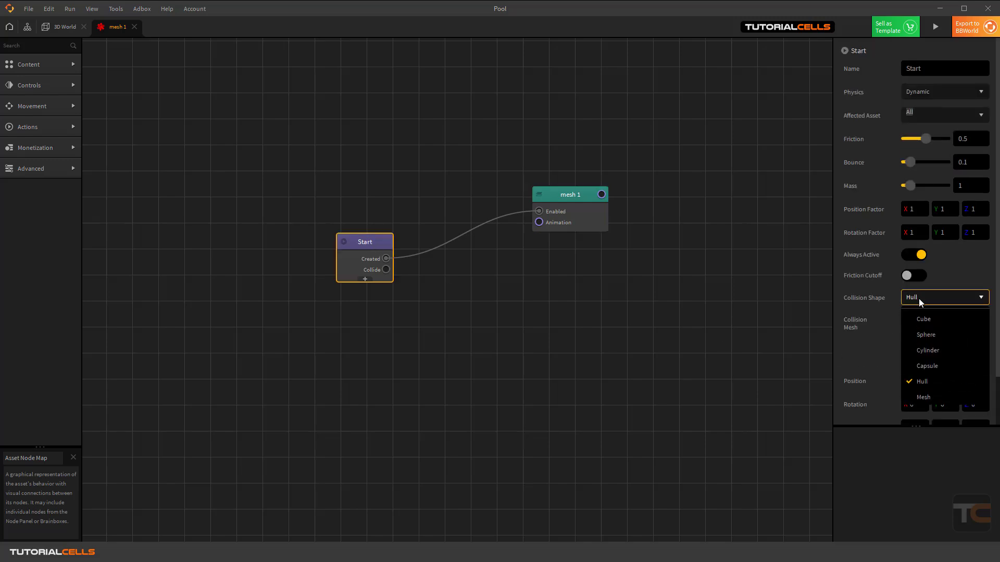
click(936, 397)
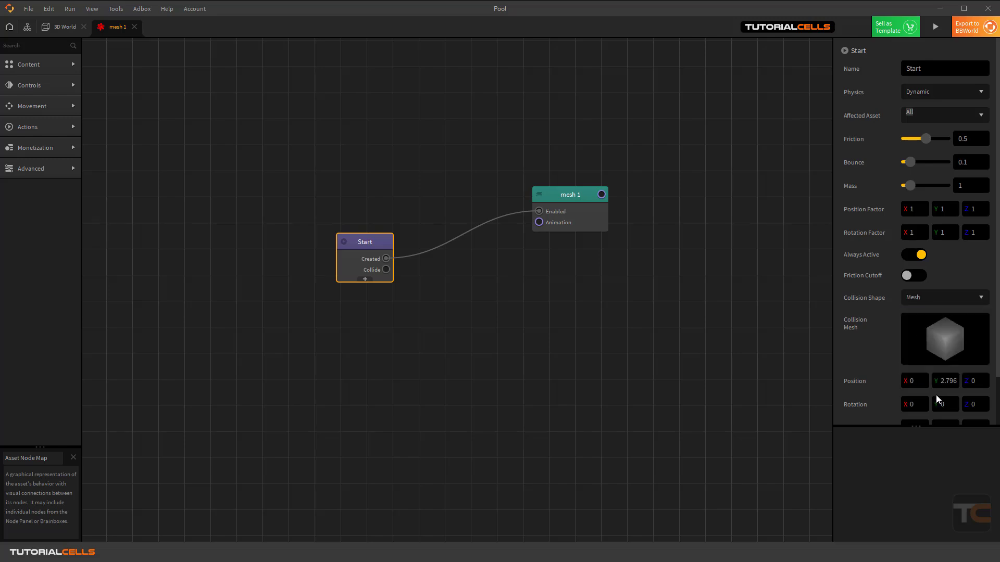
mouse_move(927, 341)
click(981, 322)
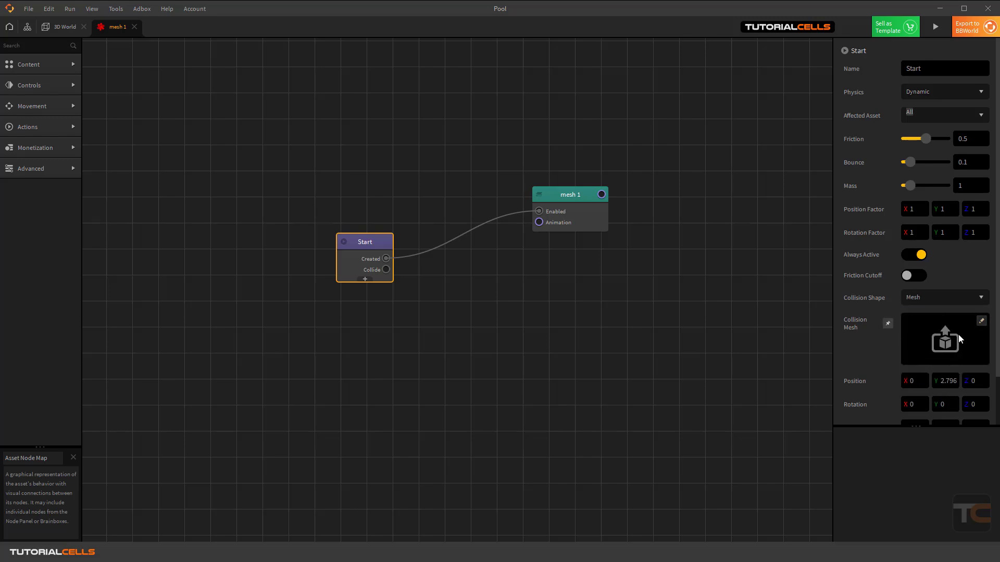
click(981, 322)
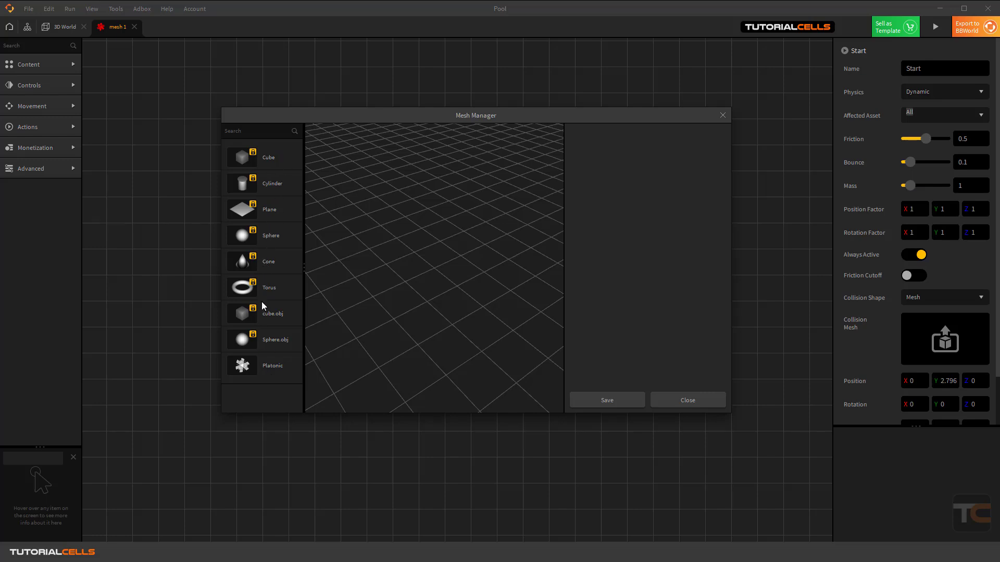
click(270, 369)
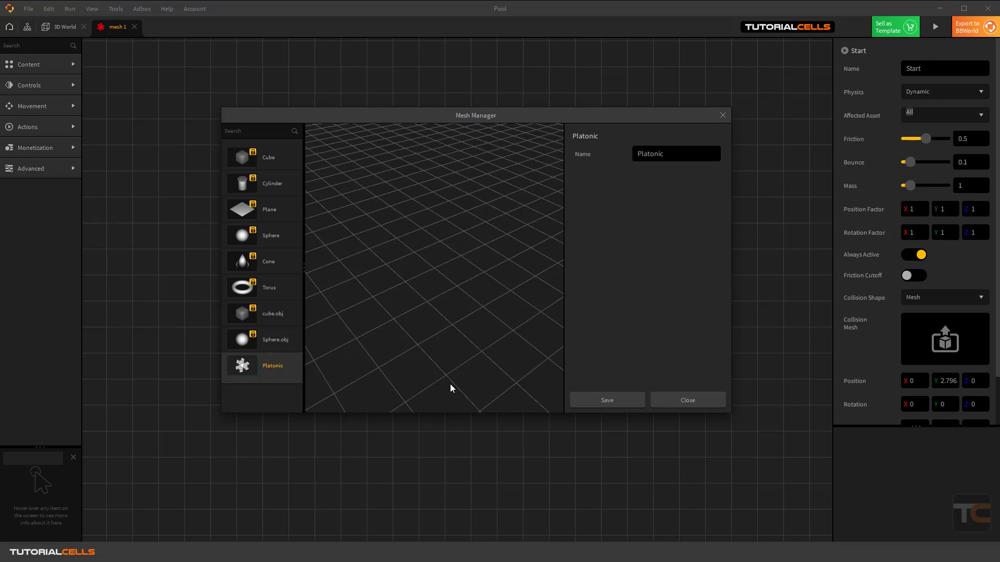
click(625, 402)
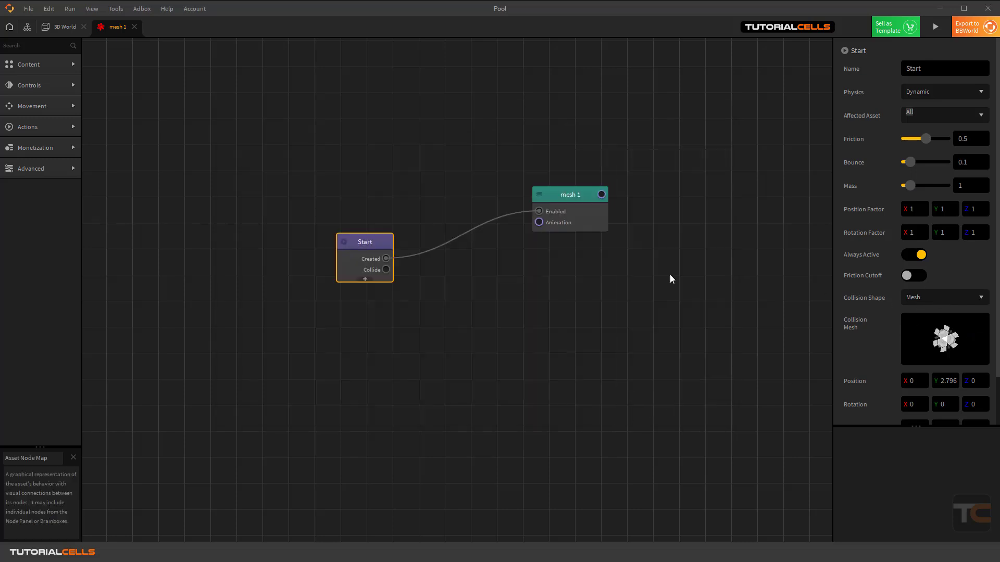
In the 3D World, scale mesh 1's oversized collision body down uniformly to about 0.025
click(59, 27)
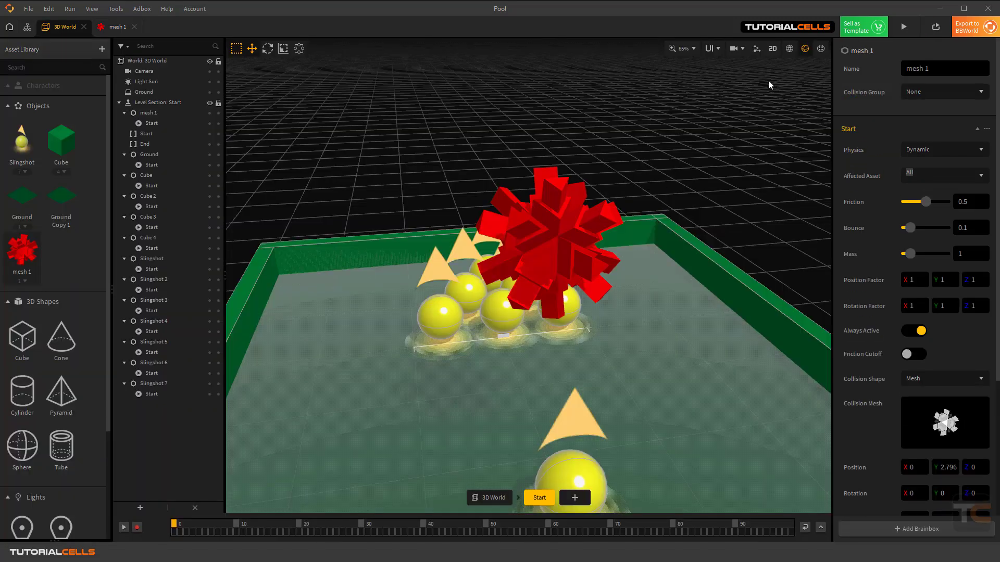
click(805, 49)
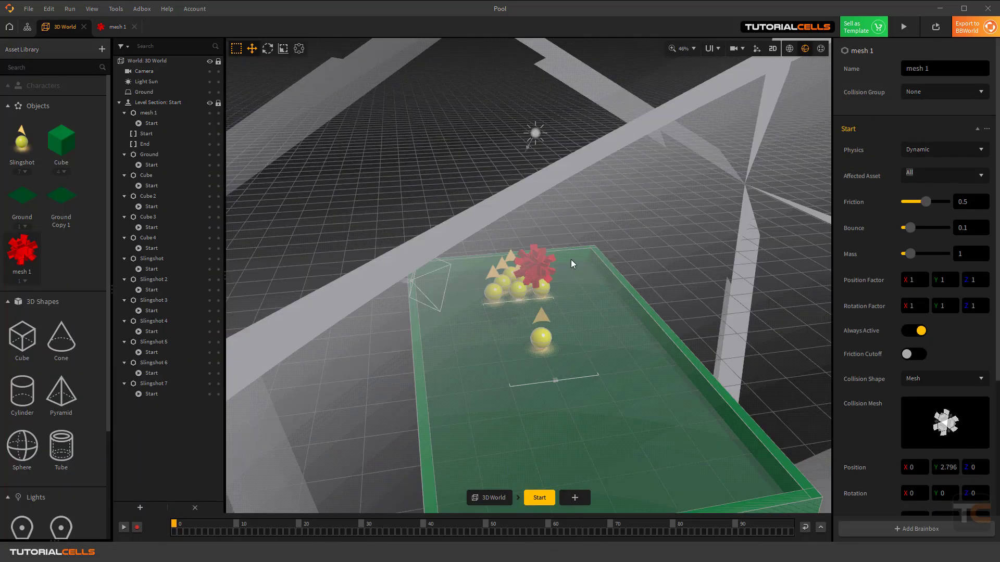
scroll(573, 257, down, 5)
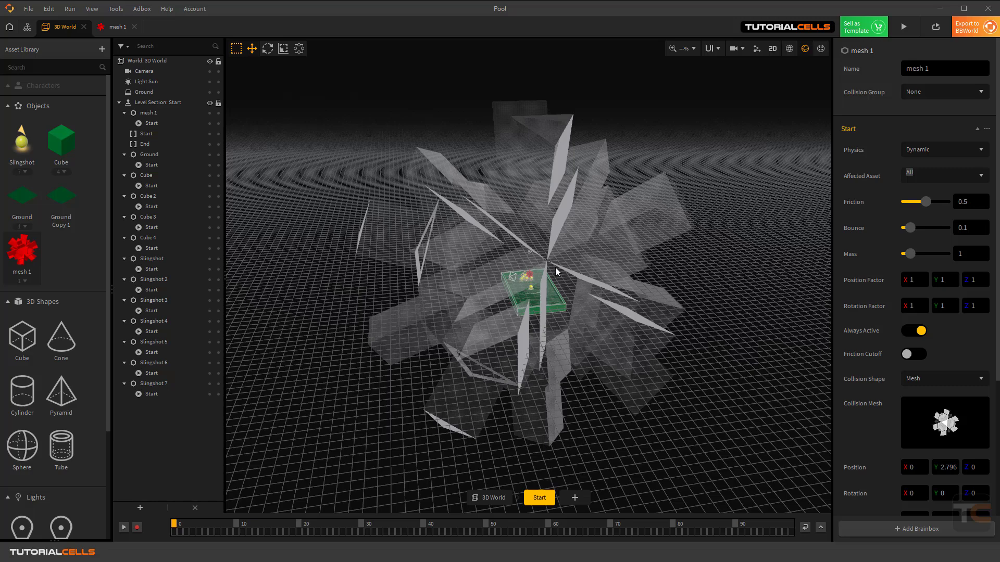
mouse_move(555, 267)
middle_down()
mouse_move(517, 276)
mouse_move(550, 246)
mouse_move(545, 254)
middle_up()
click(567, 235)
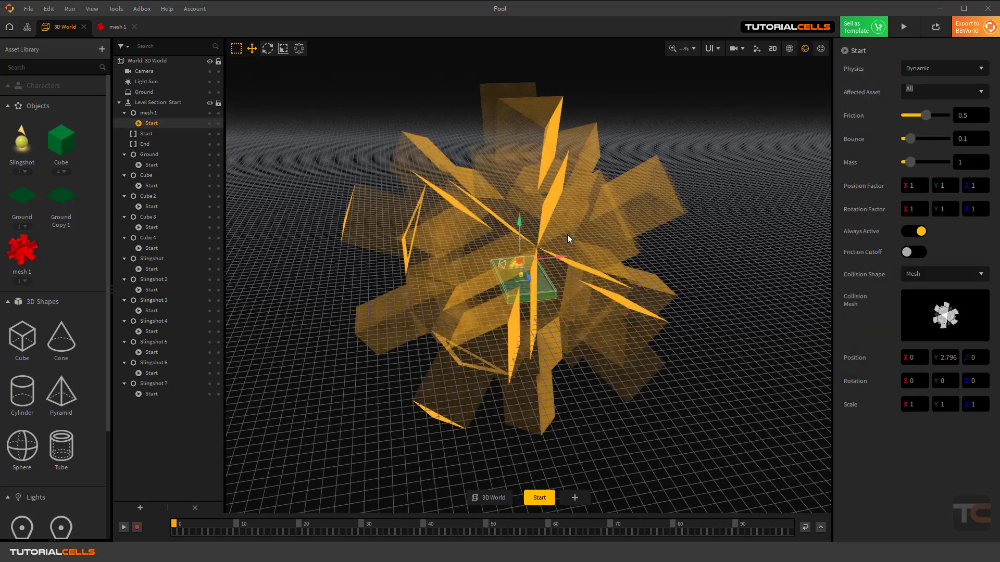
click(284, 48)
drag(522, 259, 459, 315)
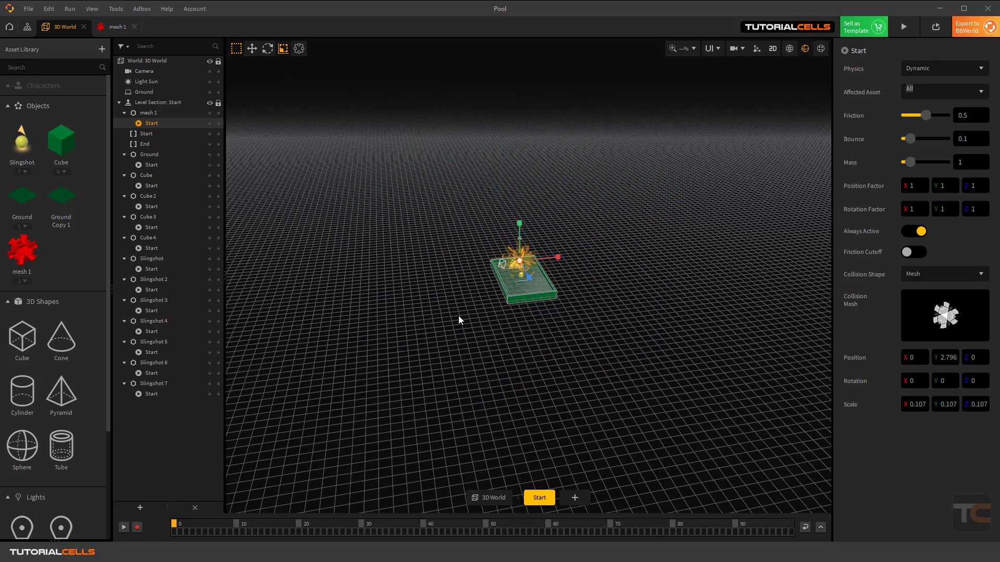
scroll(517, 251, up, 6)
scroll(487, 200, up, 3)
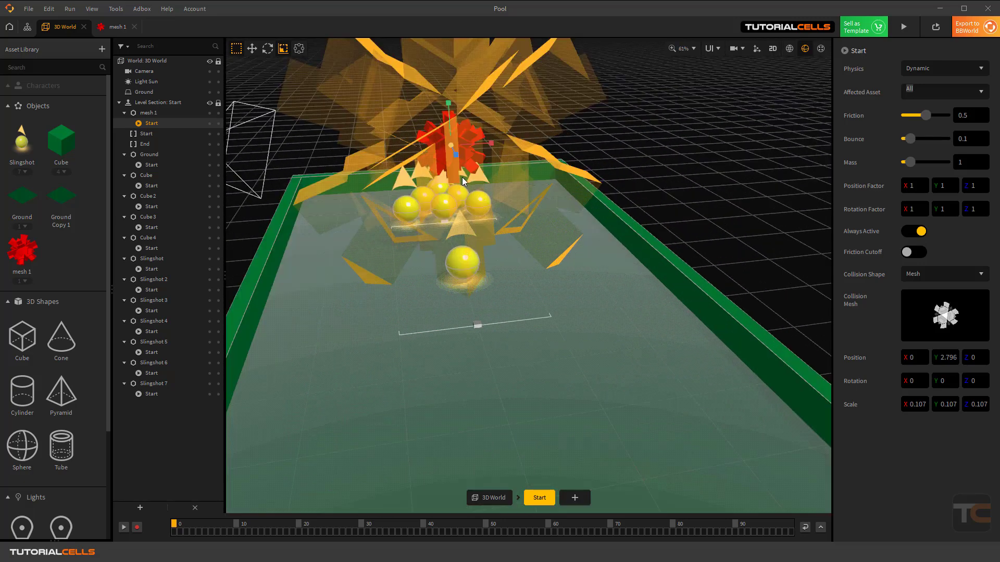
drag(452, 144, 402, 195)
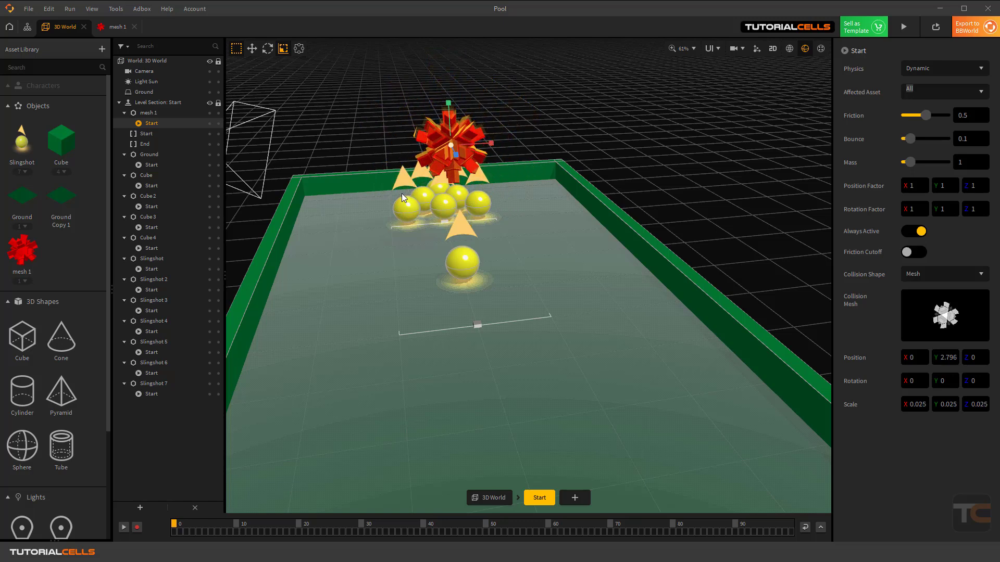
Refine the uniform scale of mesh 1's collision body to about 0.023 so it fits the visible mesh, and return to the Move tool
scroll(446, 136, up, 4)
scroll(432, 127, down, 6)
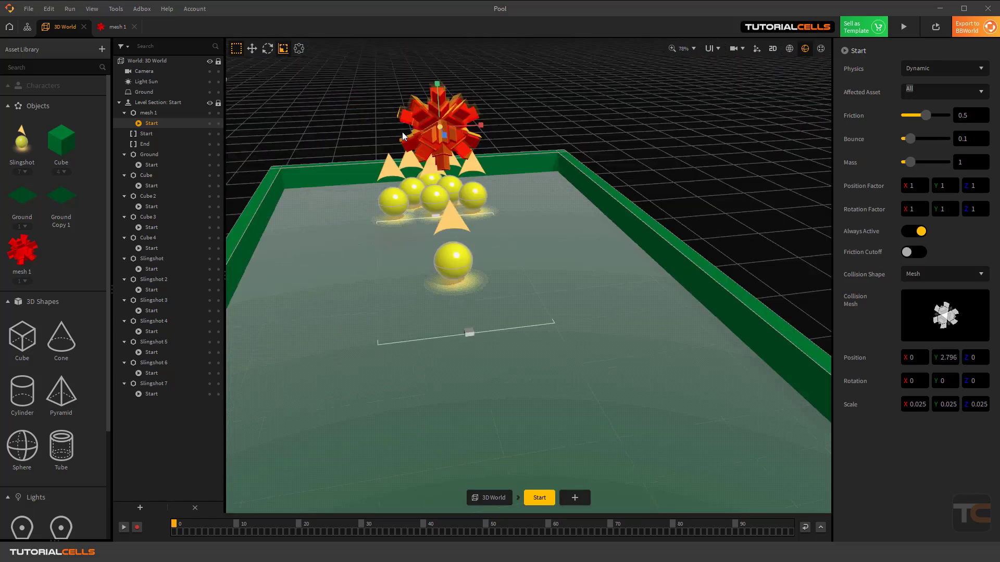
mouse_move(421, 124)
right_down()
mouse_move(402, 119)
mouse_move(420, 86)
mouse_move(407, 125)
right_up()
key(w)
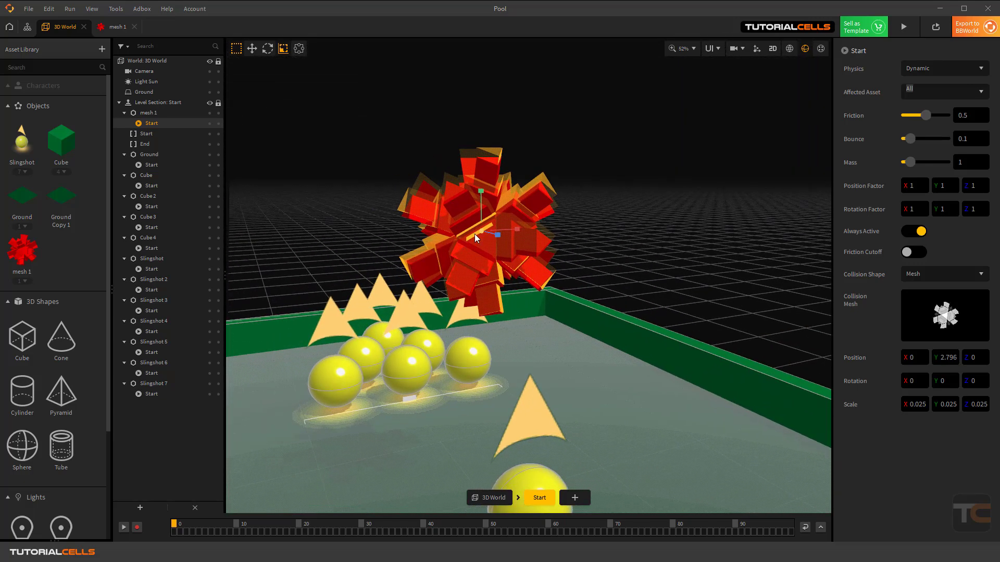
drag(481, 231, 474, 237)
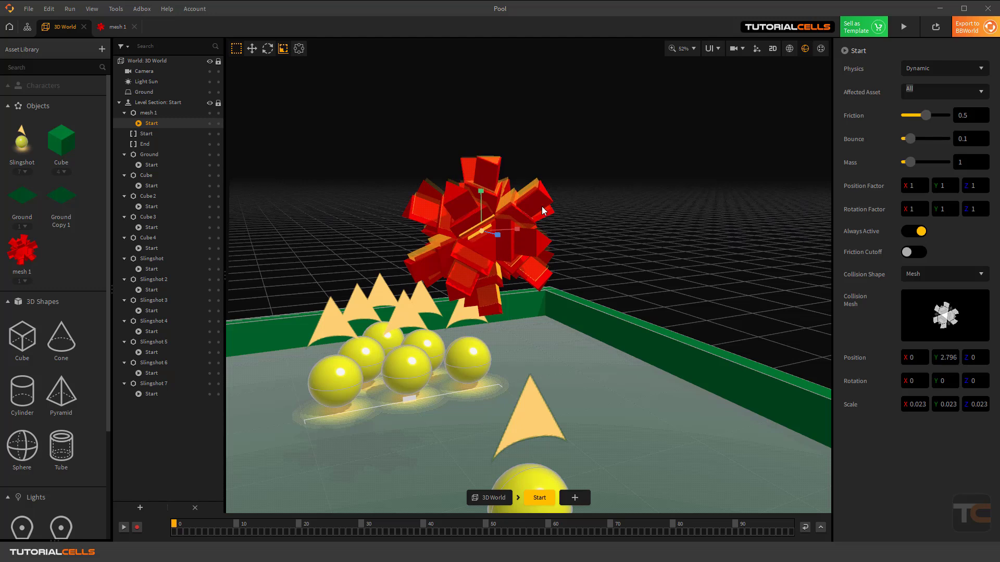
click(791, 49)
click(802, 50)
click(267, 50)
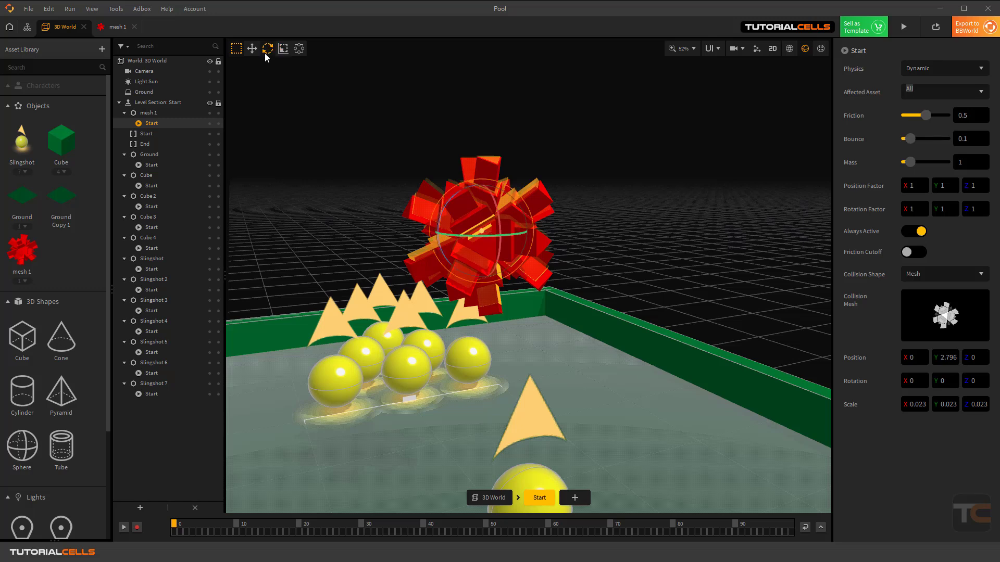
click(252, 48)
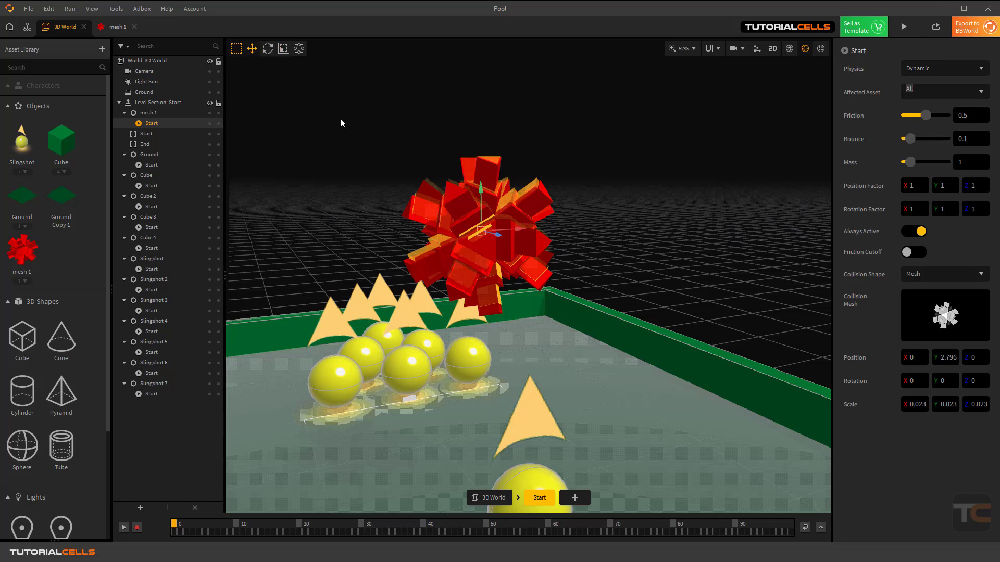
Play the game preview to test mesh 1 with the Platonic collision mesh, and close it
click(904, 26)
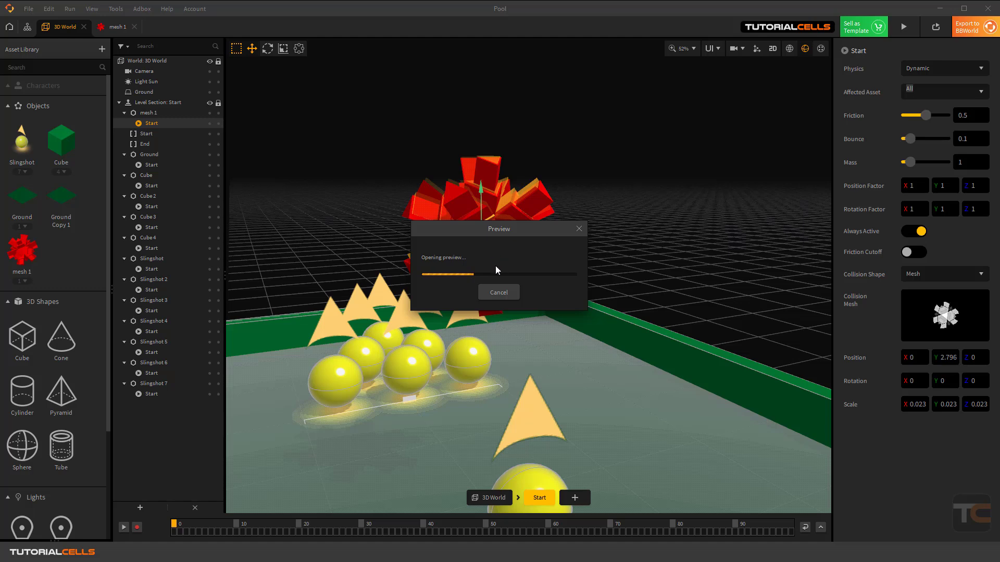
click(309, 224)
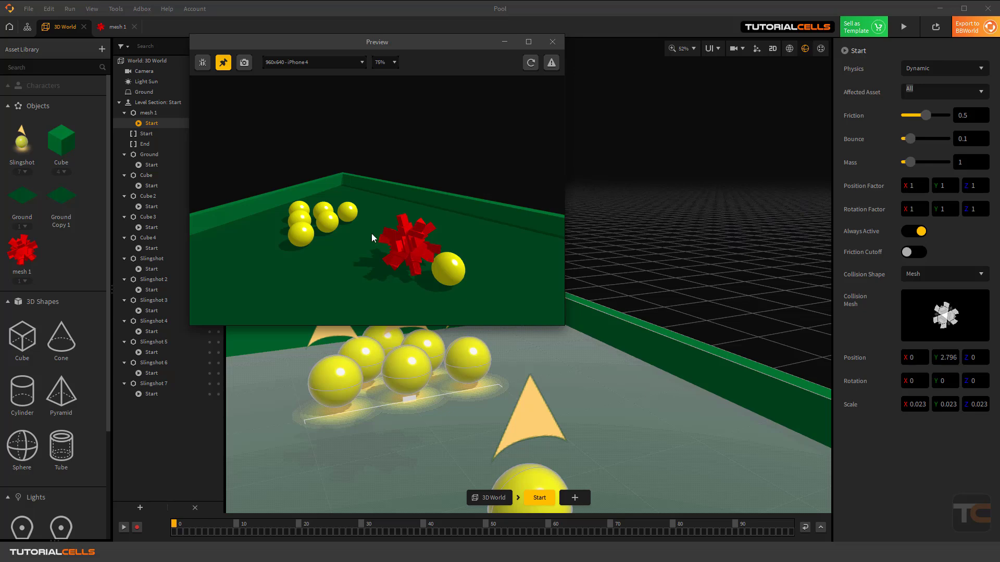
click(552, 41)
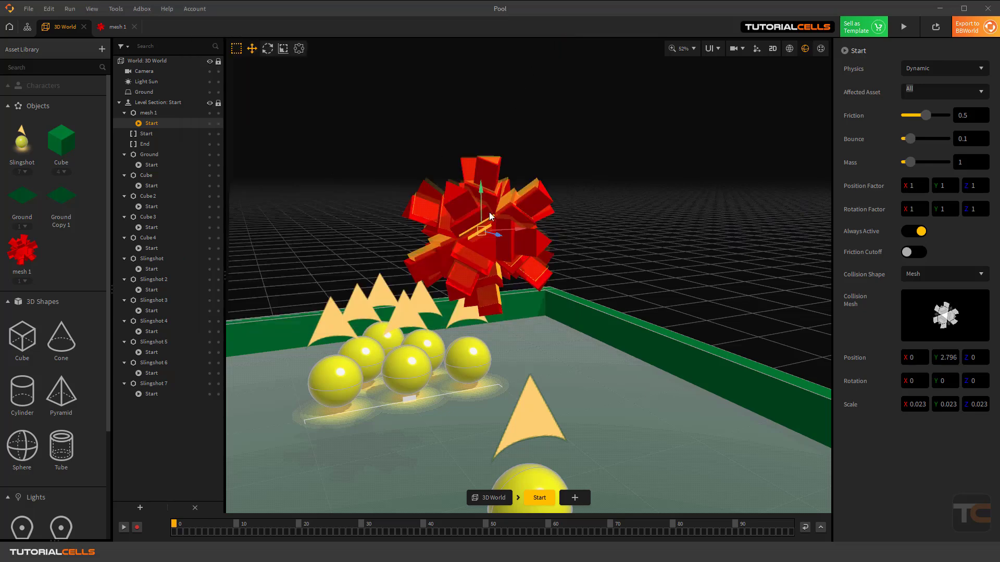
Replay the game preview, launch the front ball at mesh 1 to test their collision, and close the preview
scroll(489, 235, down, 5)
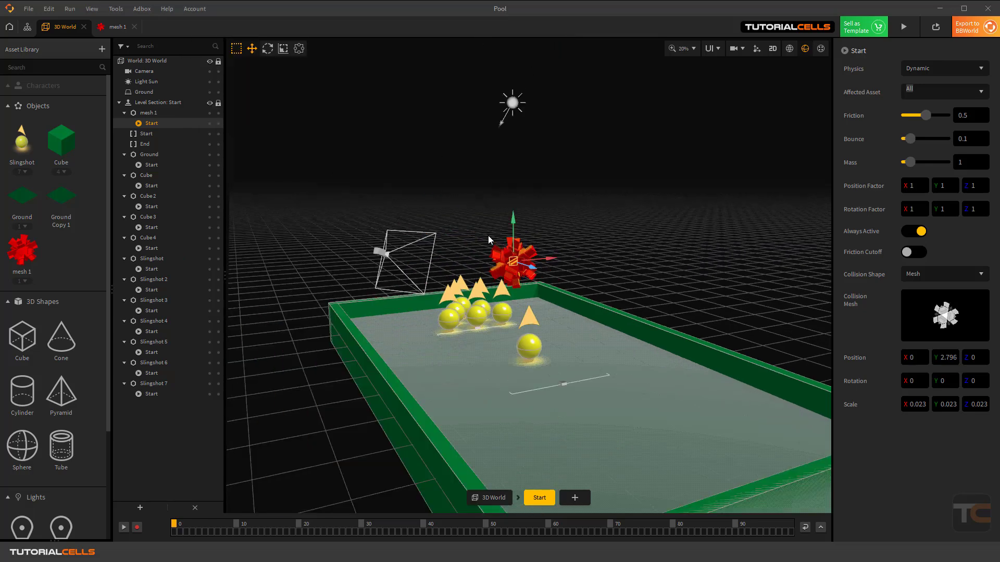
click(904, 26)
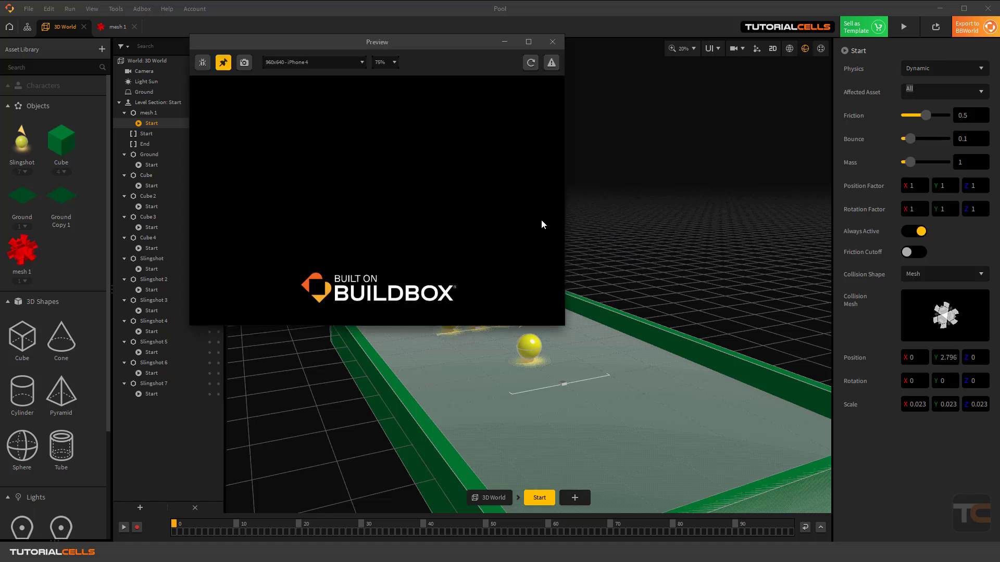
click(298, 209)
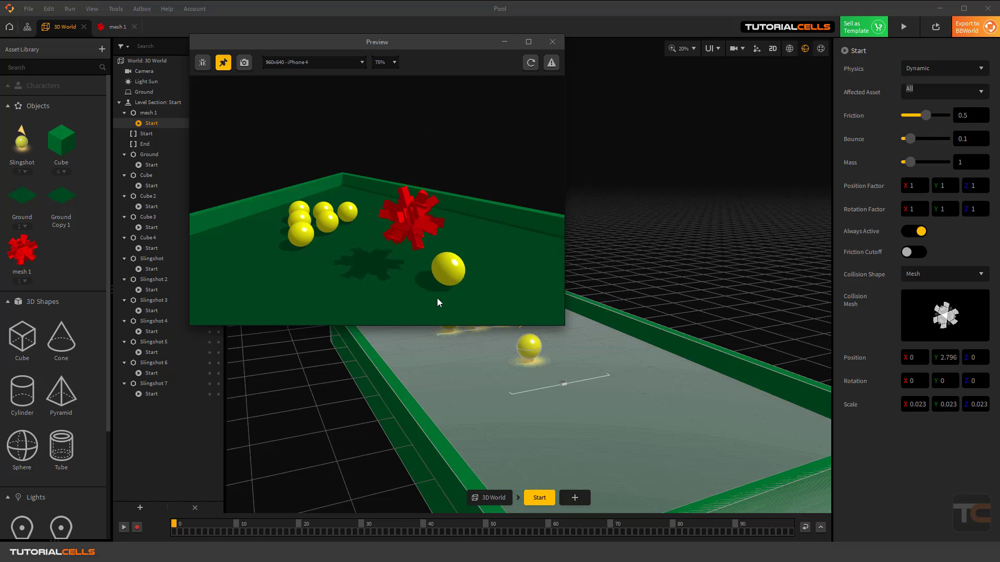
drag(542, 317, 521, 386)
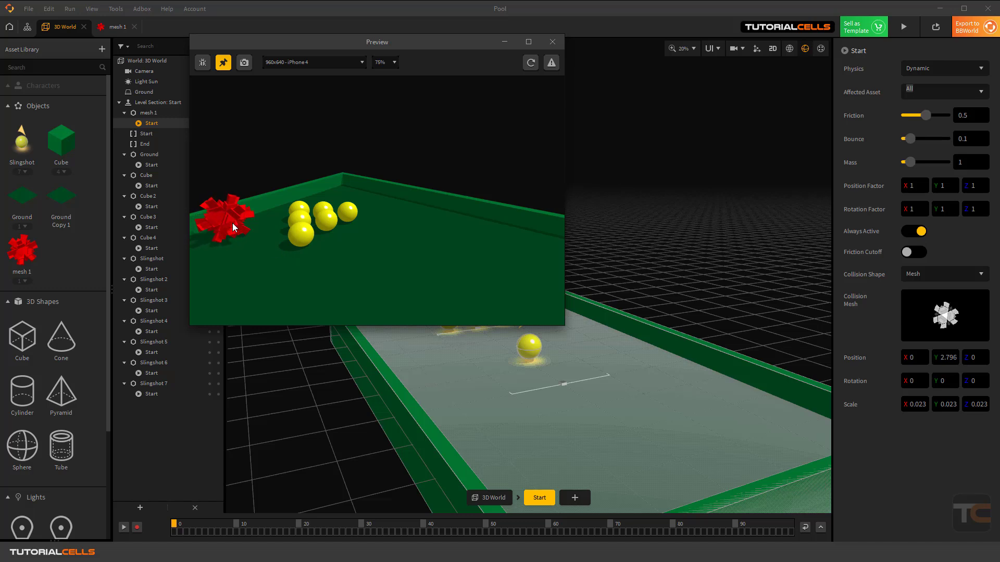
click(552, 42)
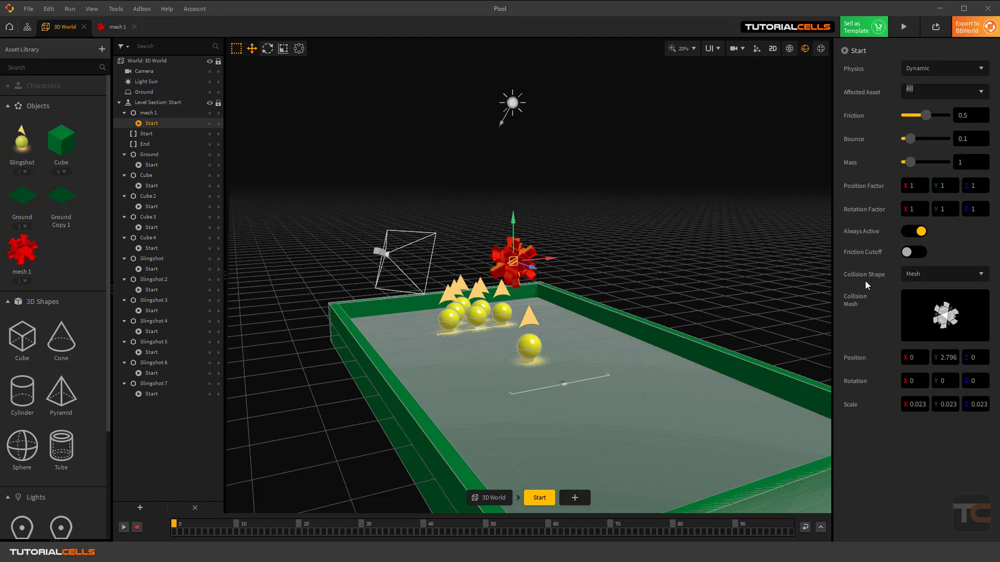
click(923, 267)
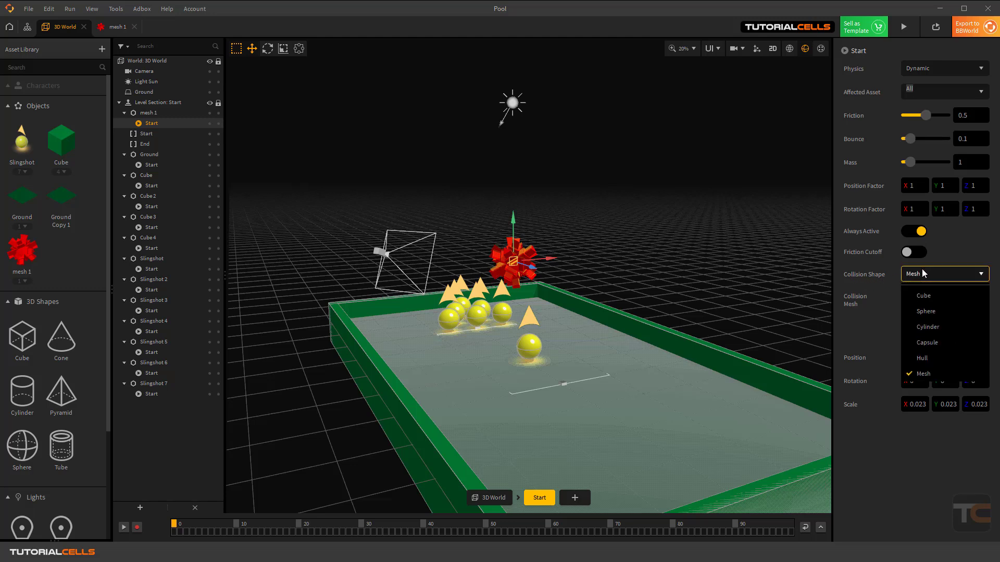
click(922, 272)
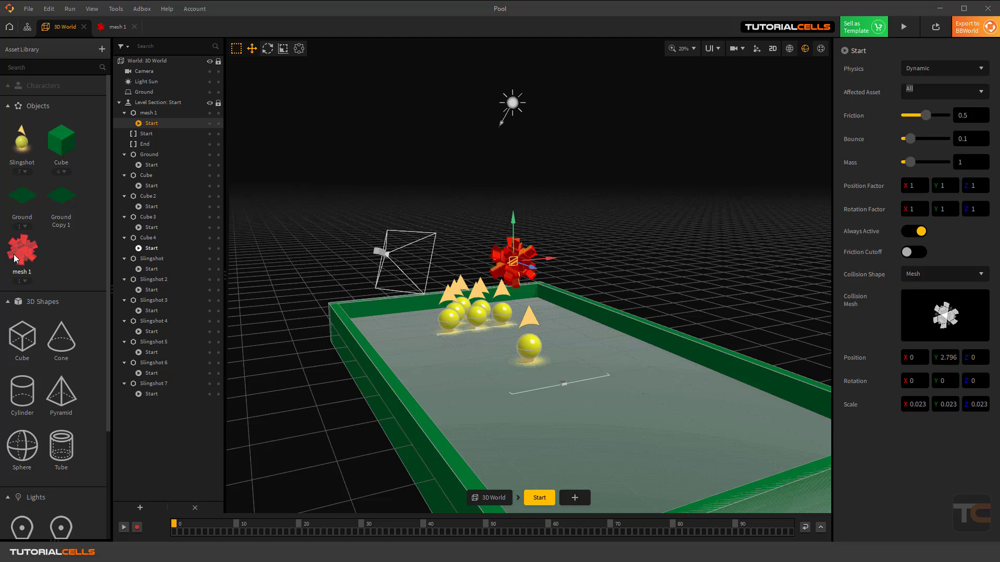
Try the Sphere collision shape on mesh 1 and scale its collision body up uniformly to about 0.083
mouse_move(969, 346)
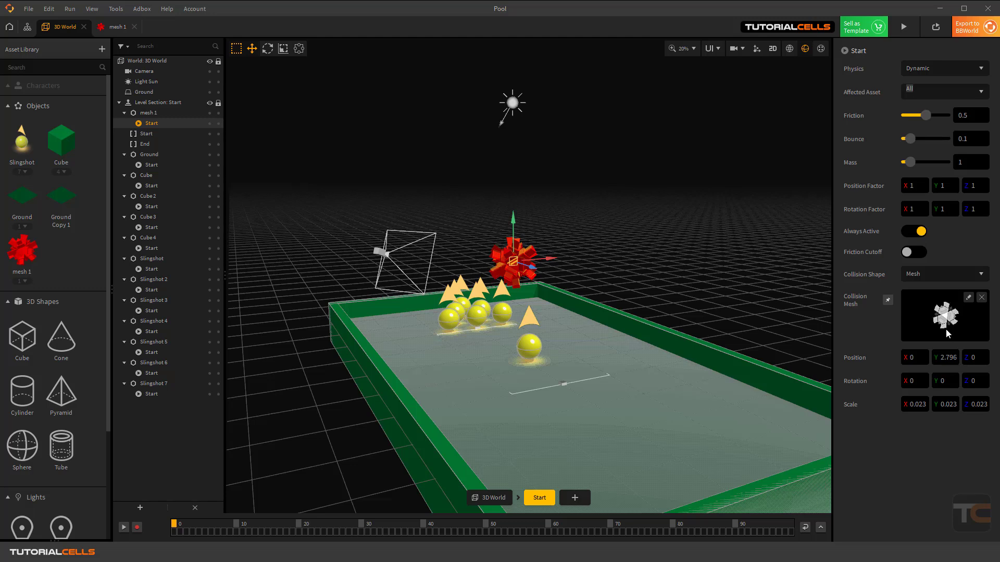
click(929, 273)
click(926, 312)
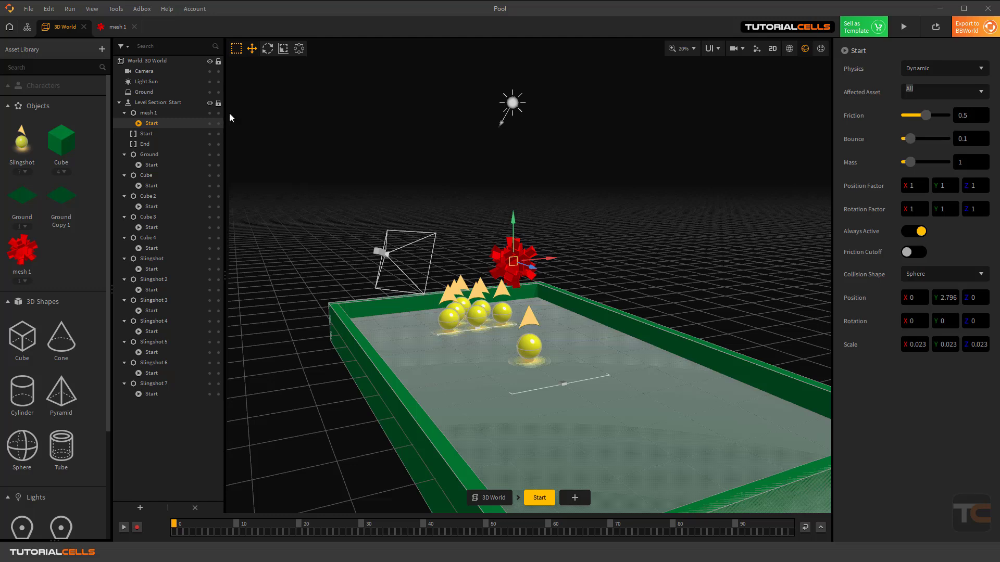
click(283, 48)
drag(513, 262, 576, 213)
drag(513, 263, 609, 247)
Change mesh 1's collision shape to Hull and assign cube.obj as its collision mesh
click(954, 271)
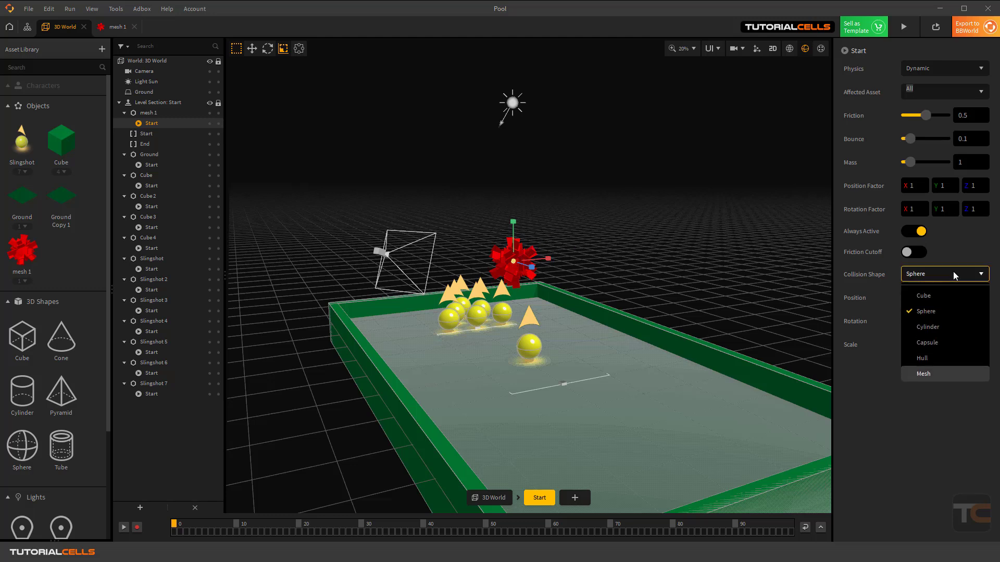
click(933, 375)
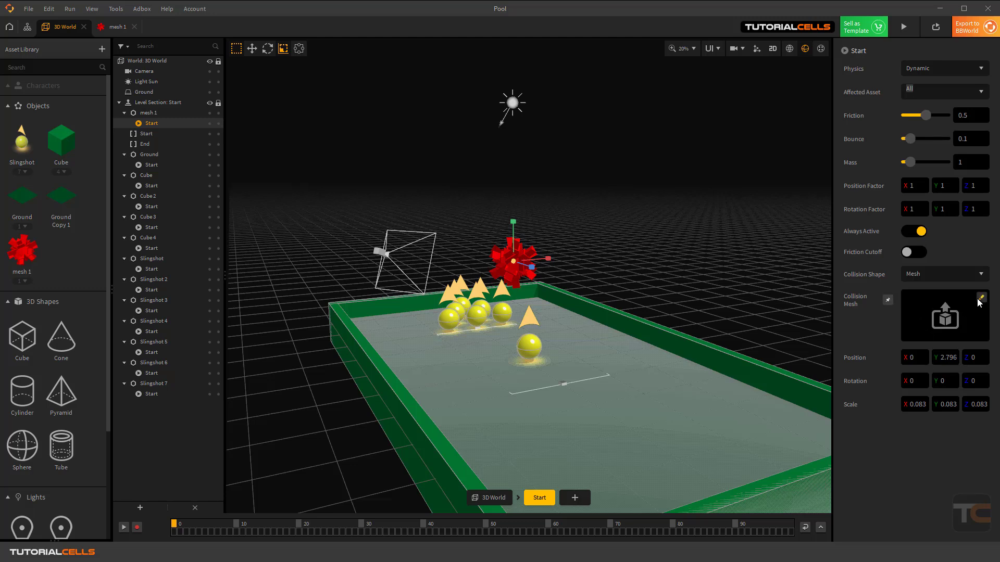
click(951, 279)
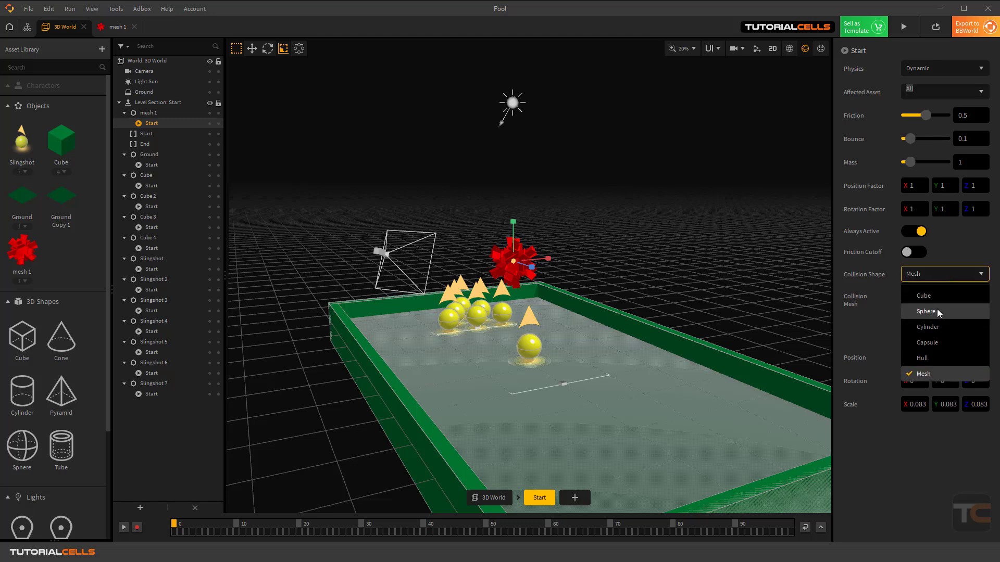
click(932, 354)
click(981, 297)
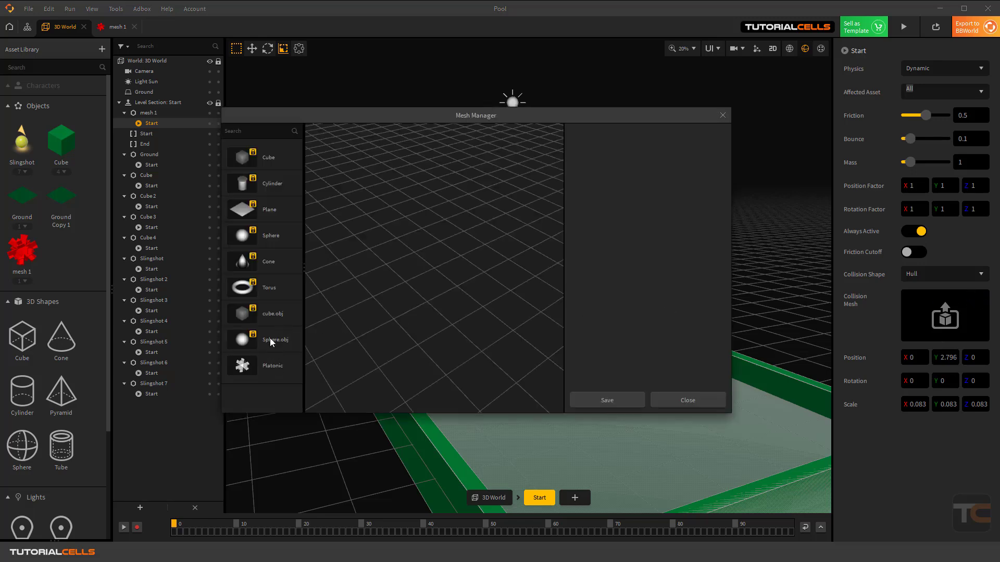
click(279, 323)
click(590, 400)
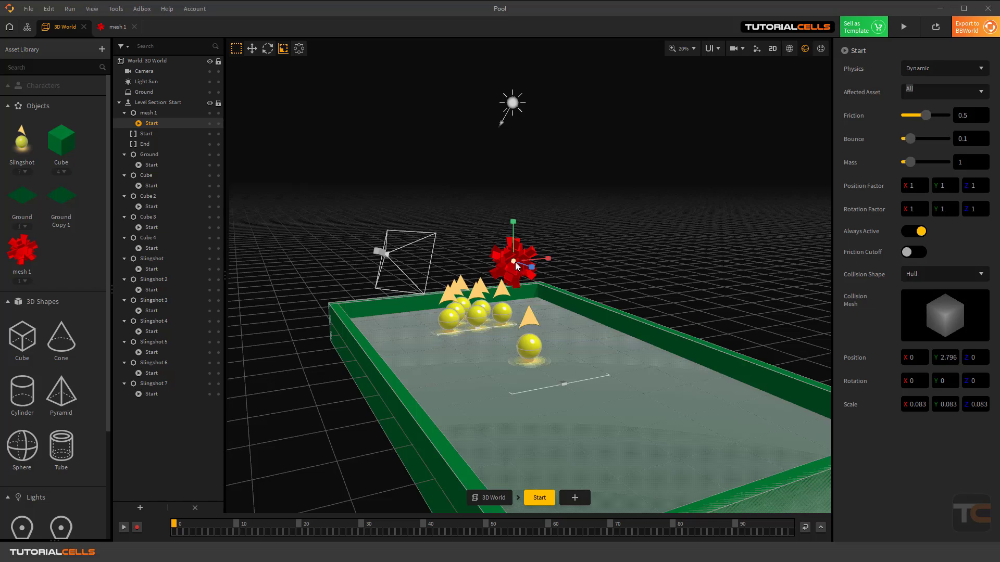
Assign Platonic as mesh 1's collision mesh and scale the oversized collision body down uniformly to about 0.024
scroll(514, 262, down, 8)
scroll(517, 267, up, 10)
scroll(490, 243, up, 5)
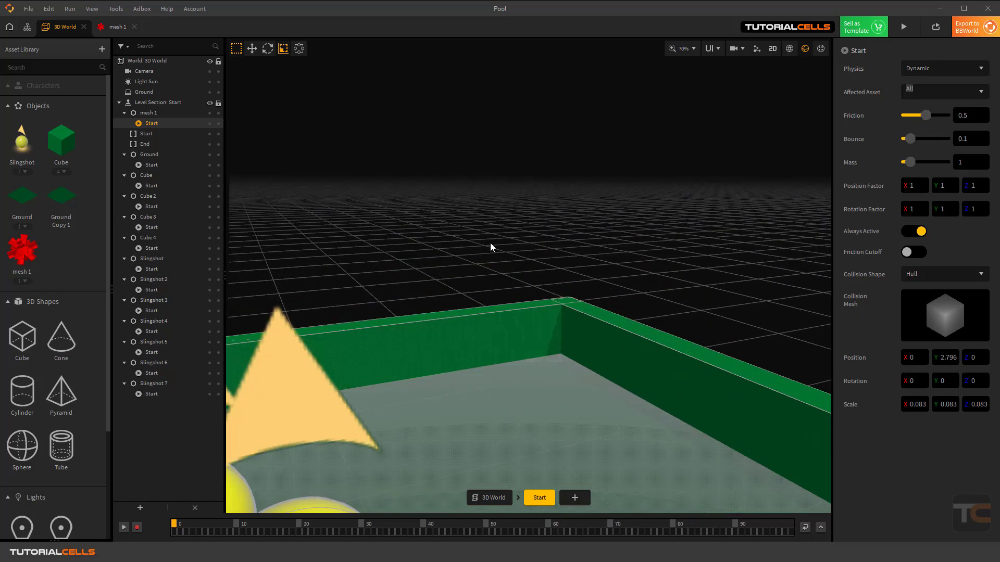
scroll(489, 243, down, 8)
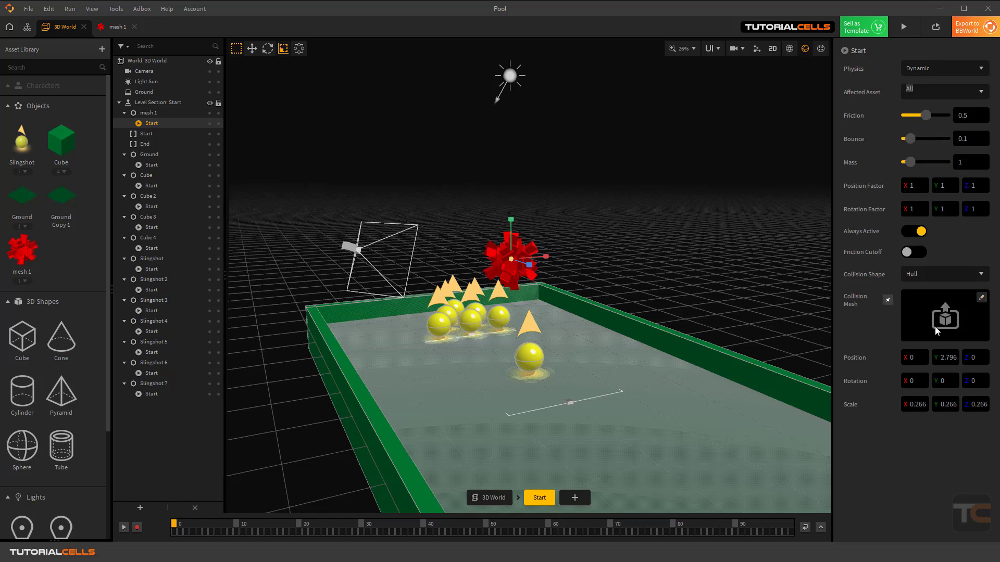
click(981, 297)
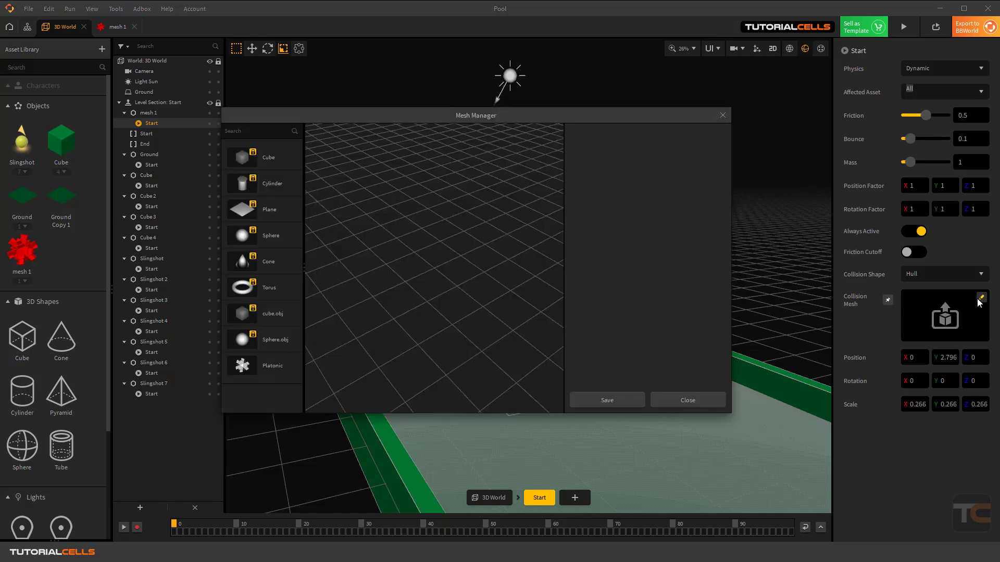
click(273, 371)
click(596, 399)
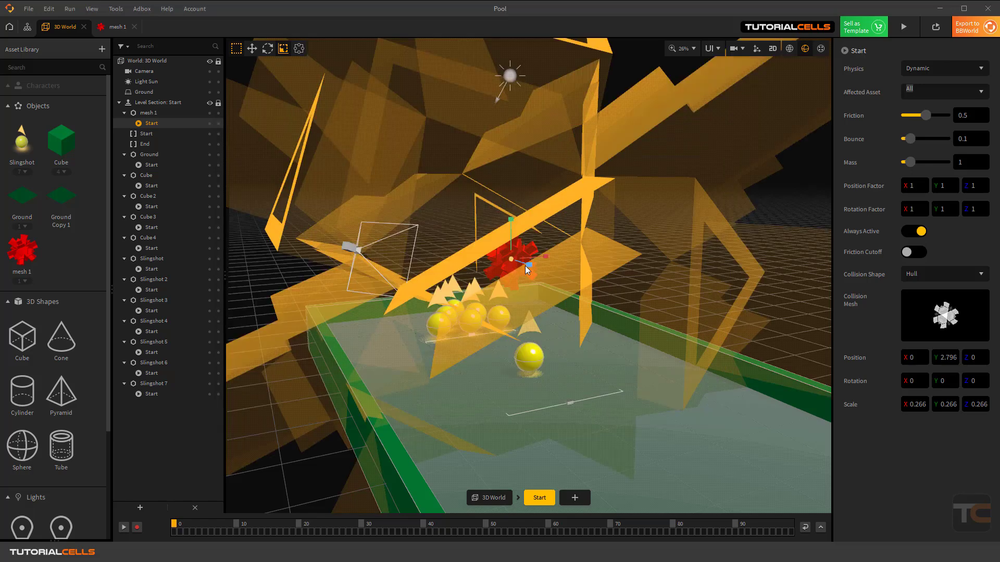
drag(516, 258, 457, 322)
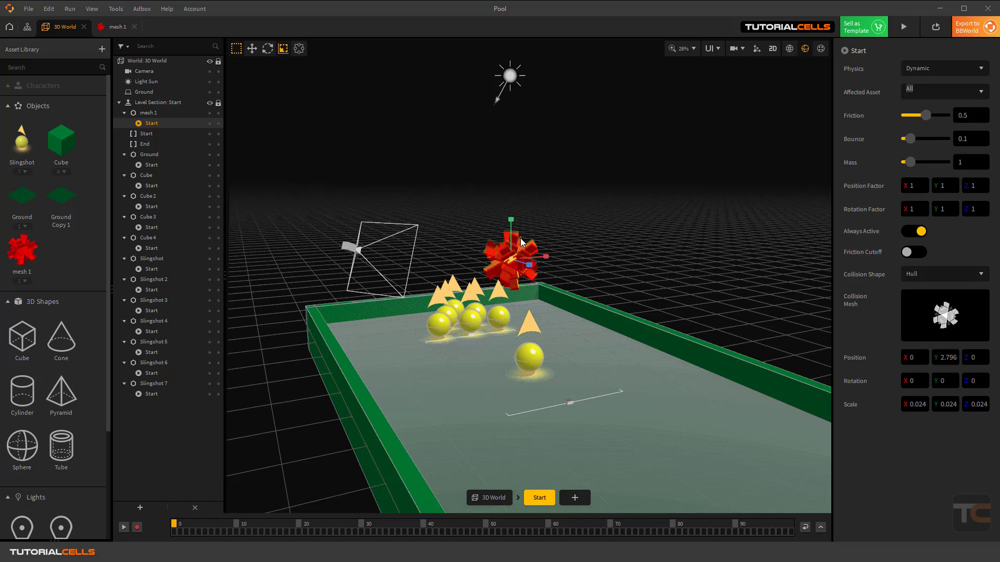
Open mesh 1's node map and turn on Shape Always Visible for its Start node
right_drag(521, 239, 526, 221)
key(w)
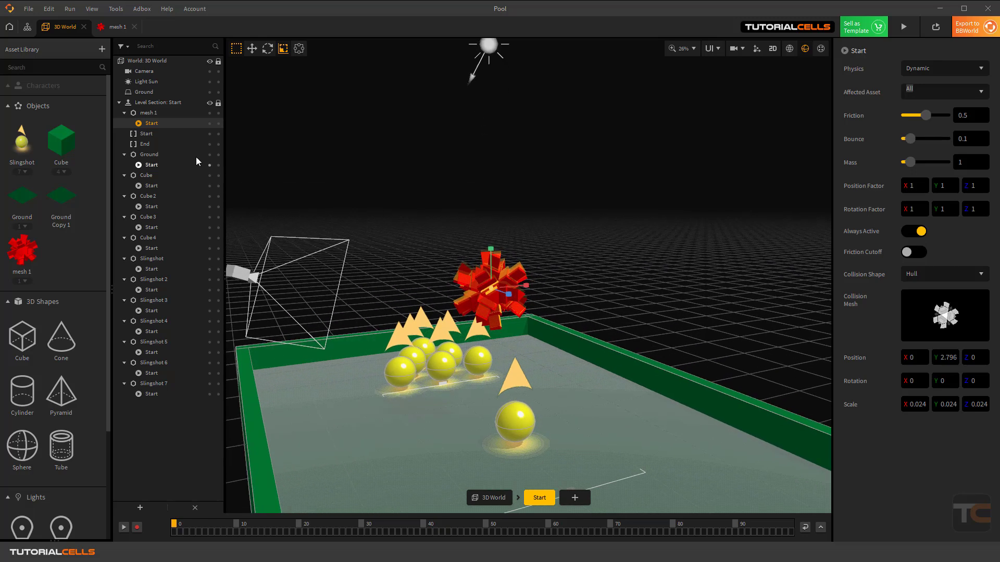
click(22, 251)
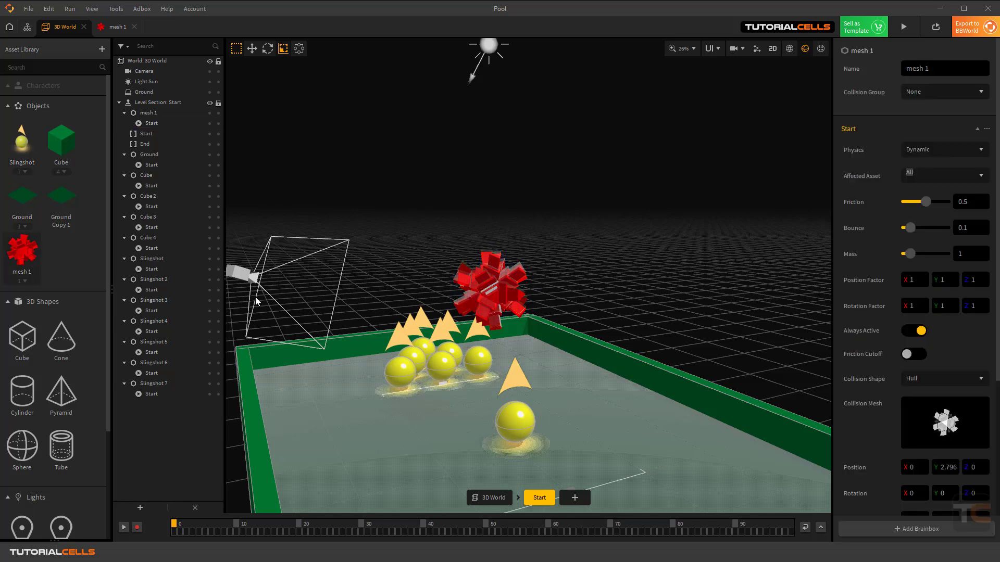
click(114, 27)
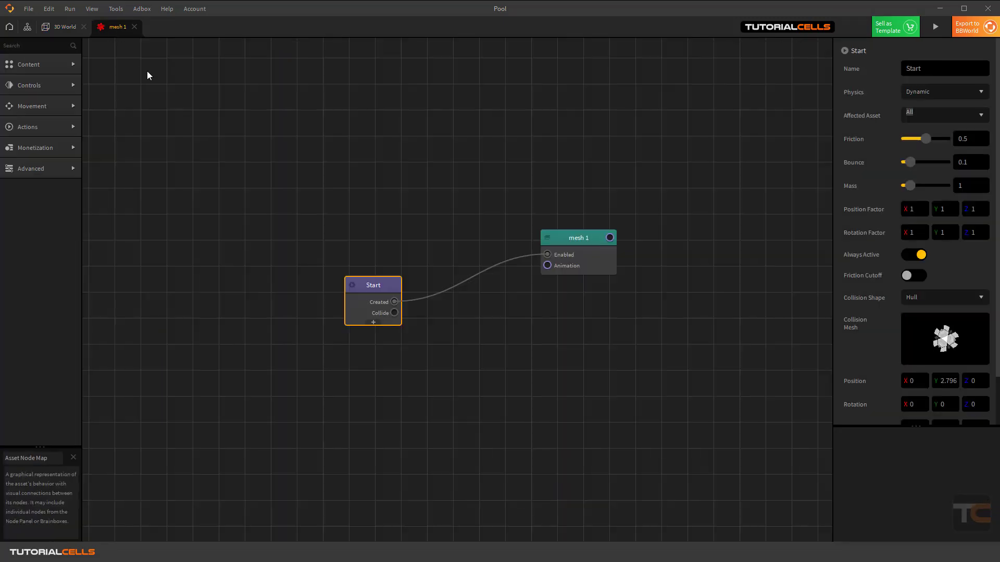
drag(374, 286, 356, 276)
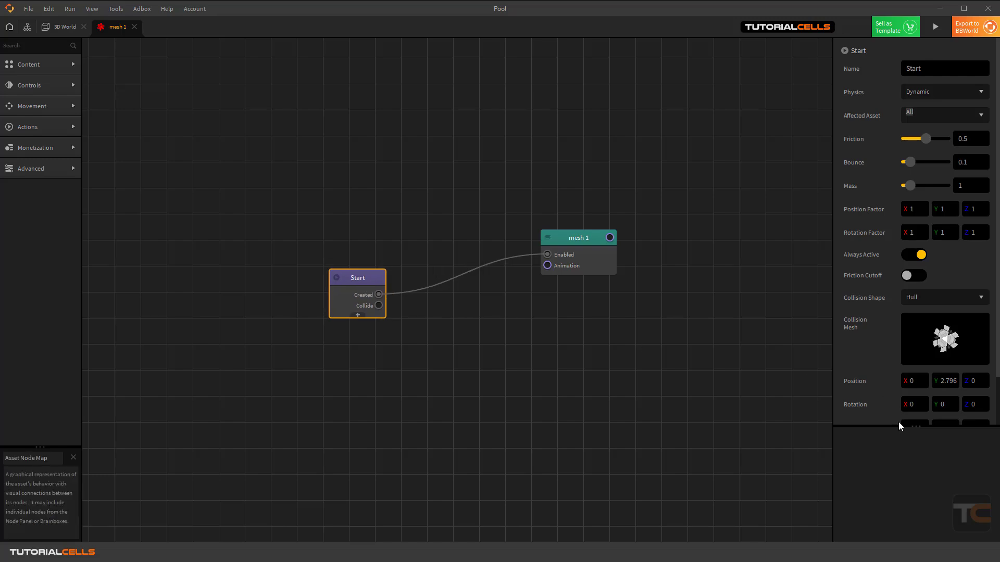
scroll(881, 399, down, 2)
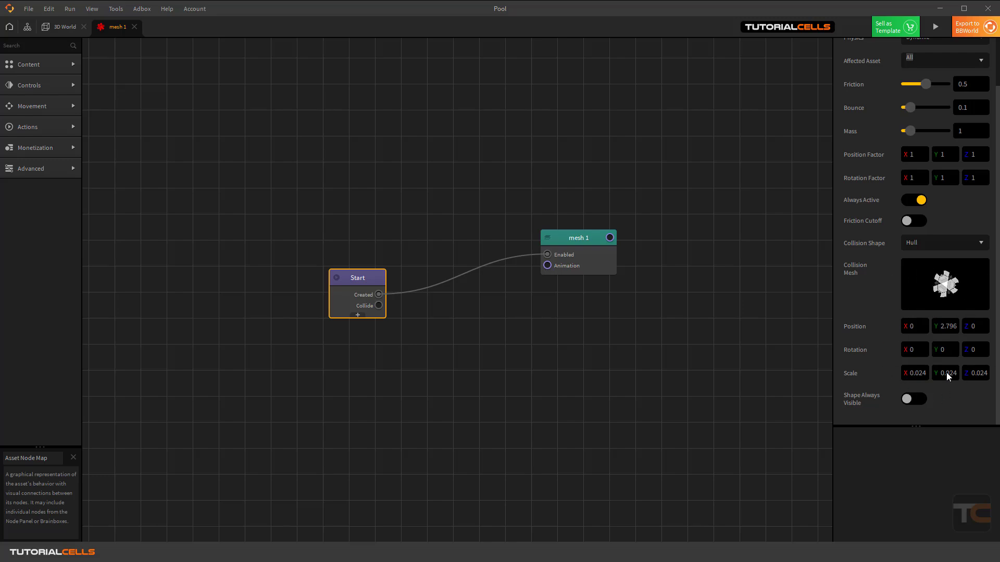
click(910, 400)
Play the game preview to check mesh 1 with the Hull collision shape, and close it
click(935, 27)
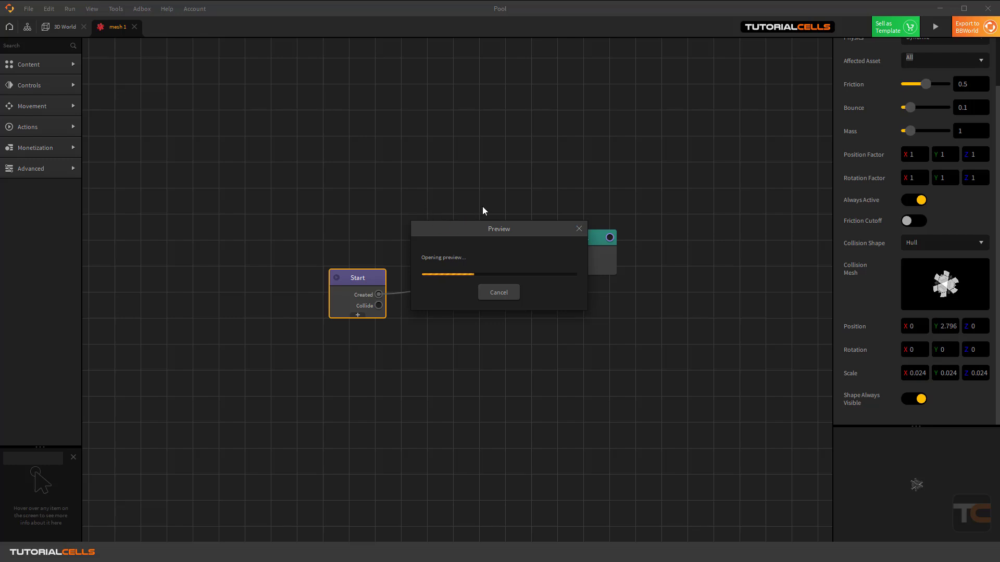
click(307, 211)
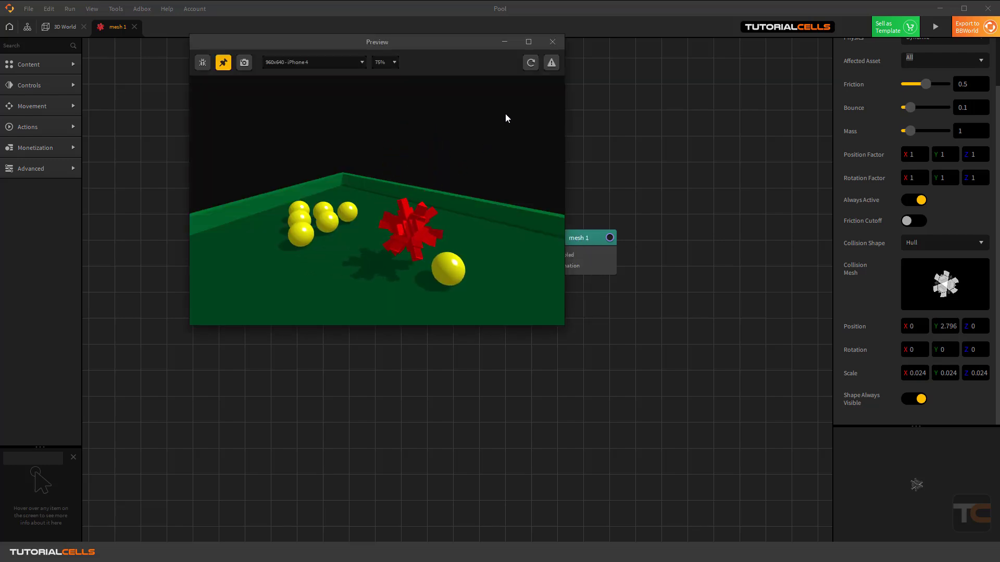
click(548, 44)
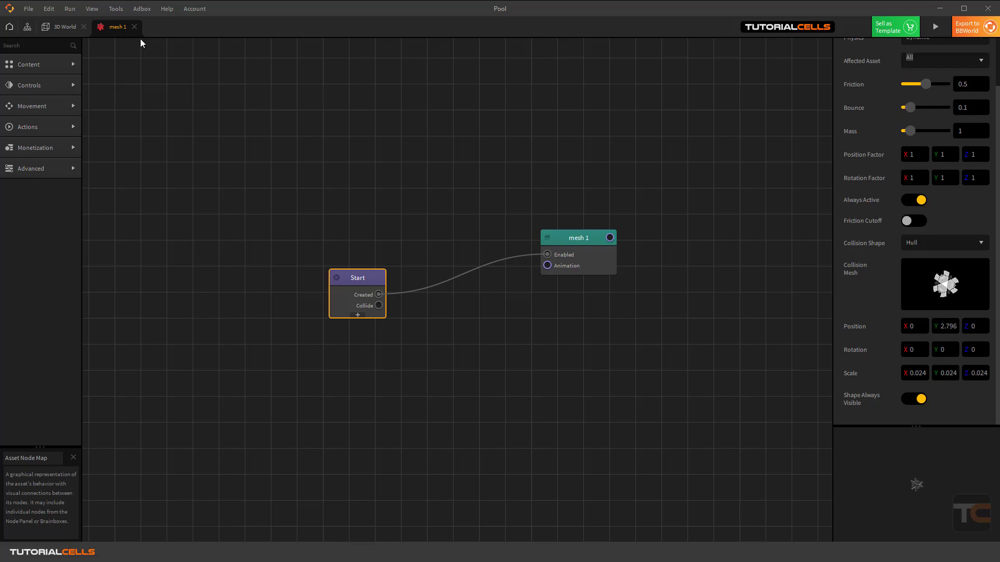
Return to the 3D World, switch from the physics display to the regular shaded display, and examine mesh 1's collision outline up close
click(70, 28)
click(790, 48)
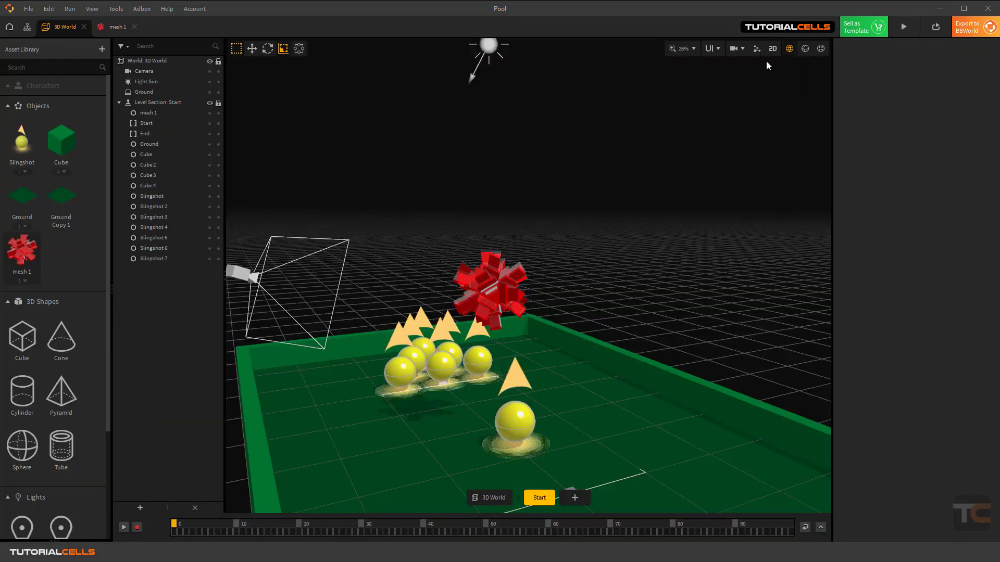
scroll(512, 275, up, 3)
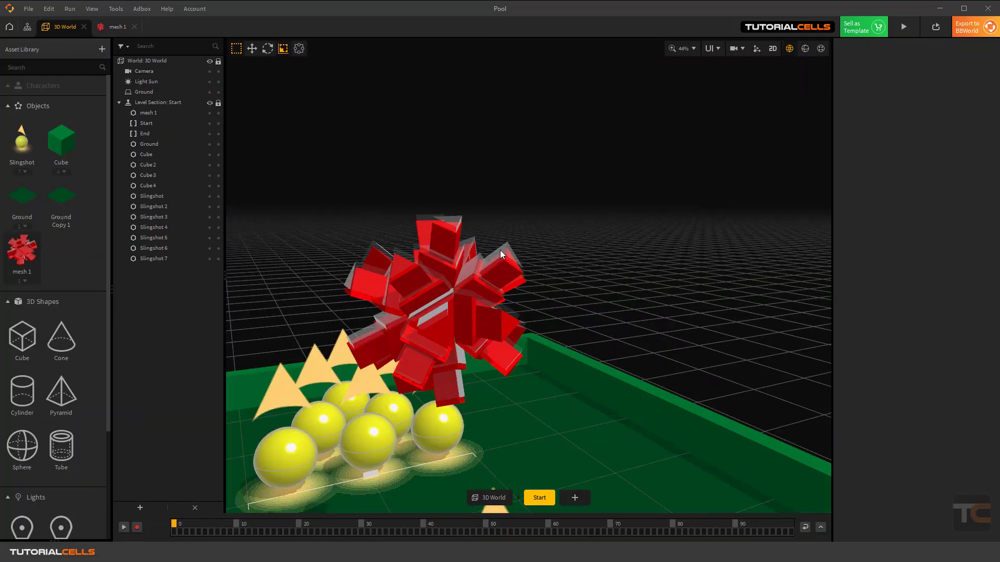
scroll(500, 253, down, 3)
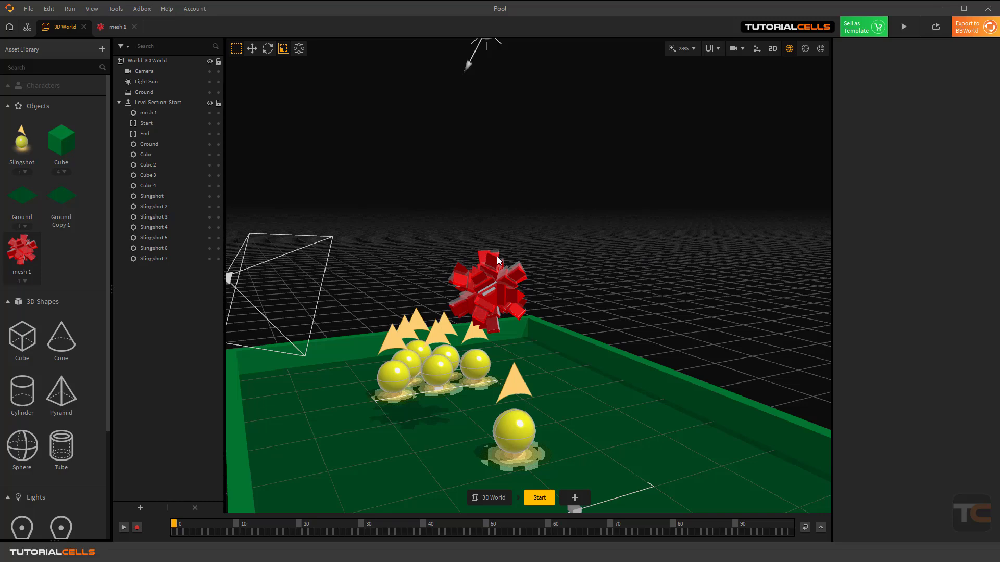
In mesh 1's node map, line up the Start node with the mesh 1 node and show the mesh 1 node's properties
click(108, 28)
drag(359, 284, 373, 244)
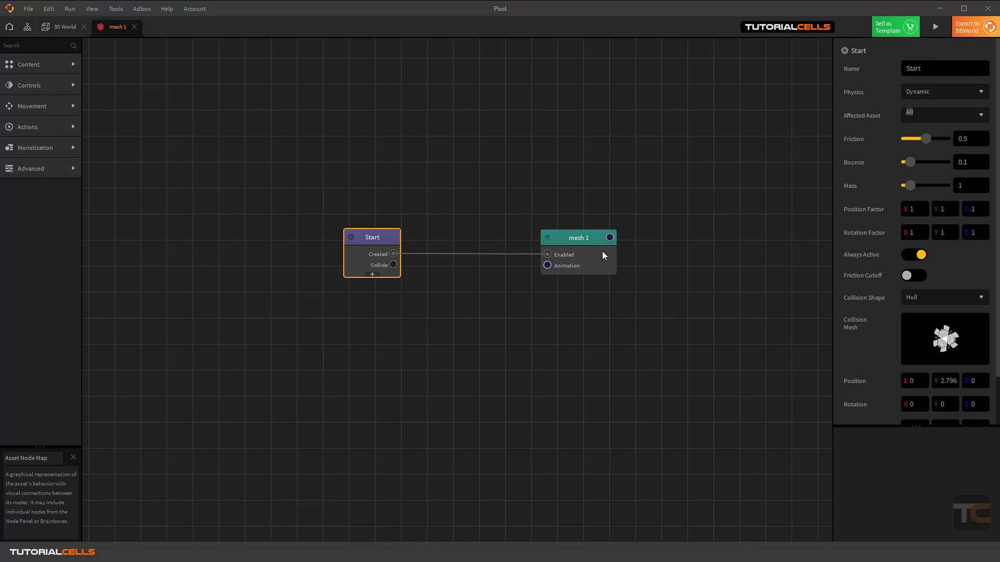
click(587, 241)
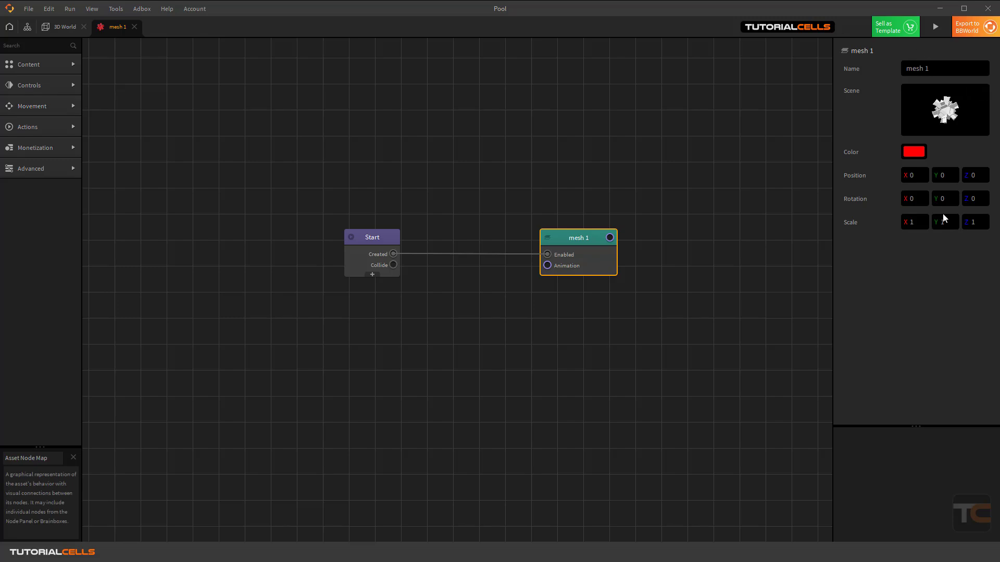
In the 3D World, examine the property sections of the mesh 1 and Cube assets, collapsing them one after another
click(67, 29)
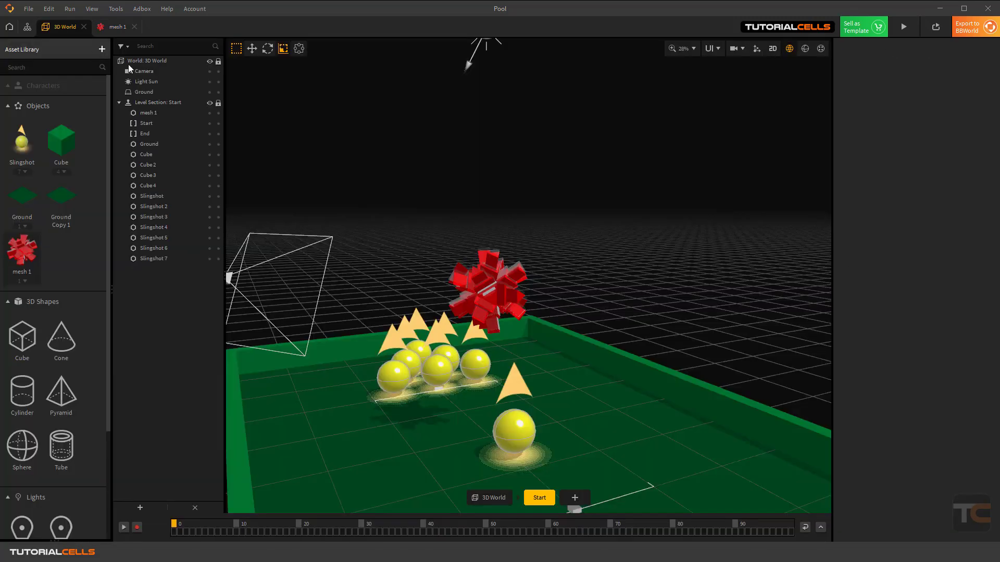
click(21, 250)
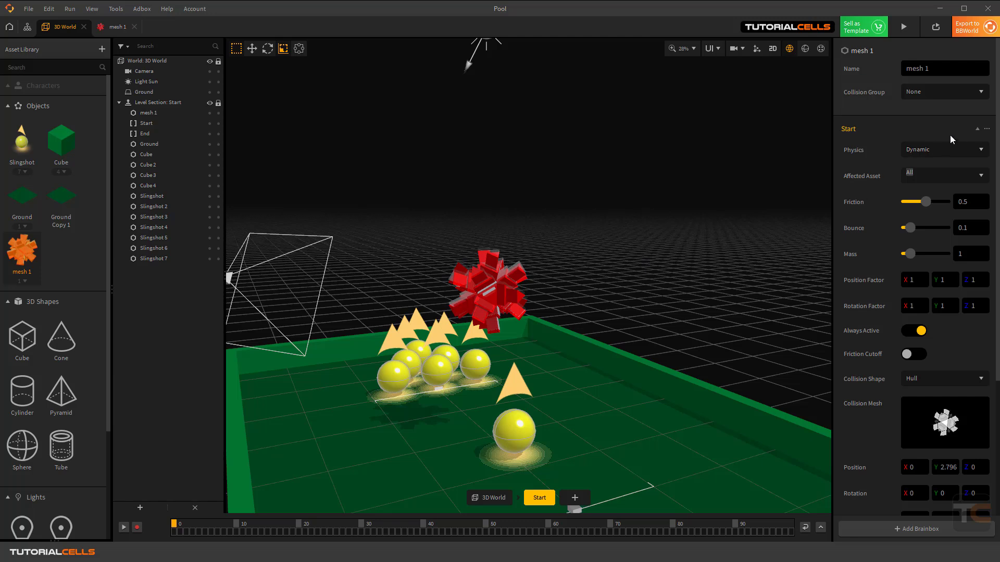
click(977, 129)
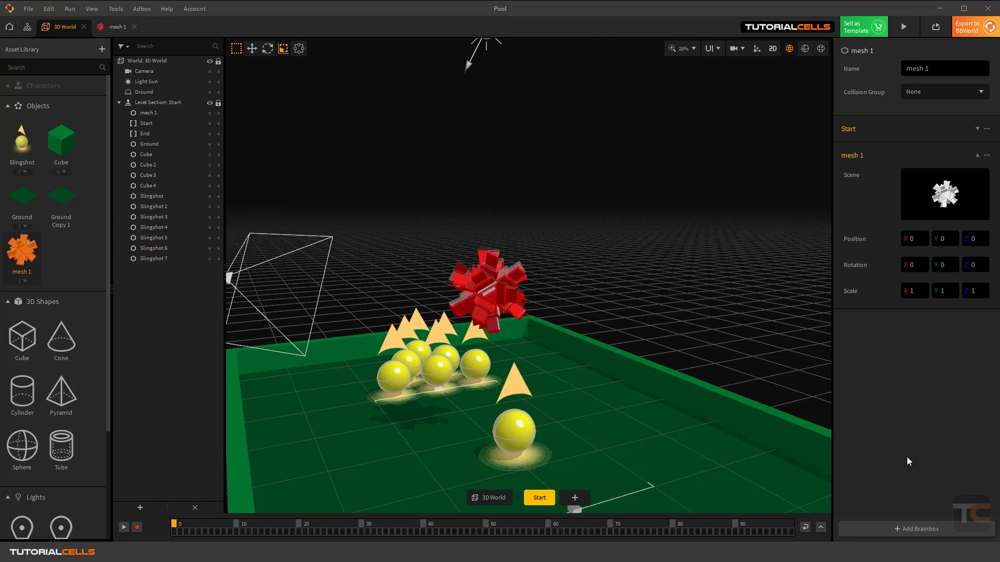
click(65, 144)
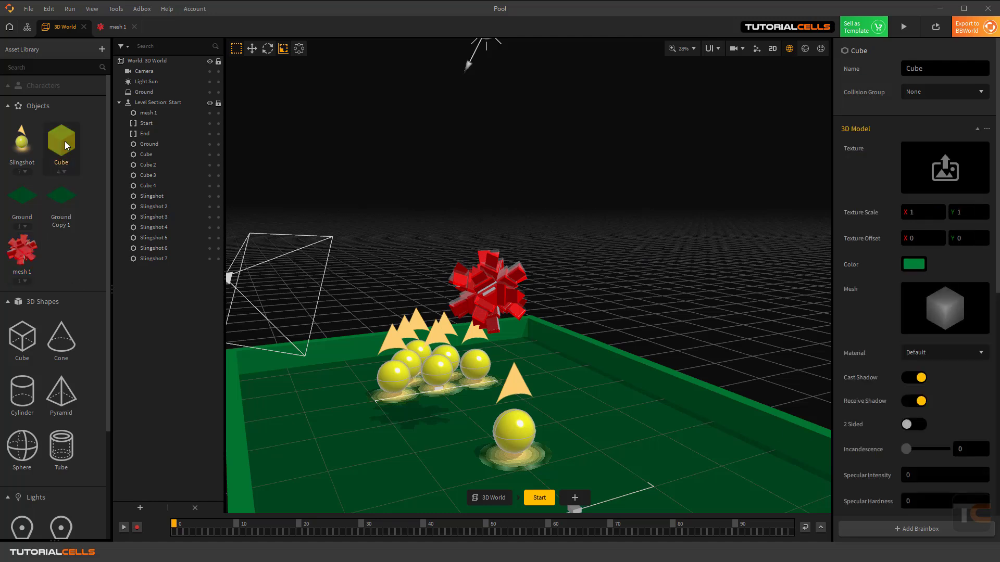
click(976, 130)
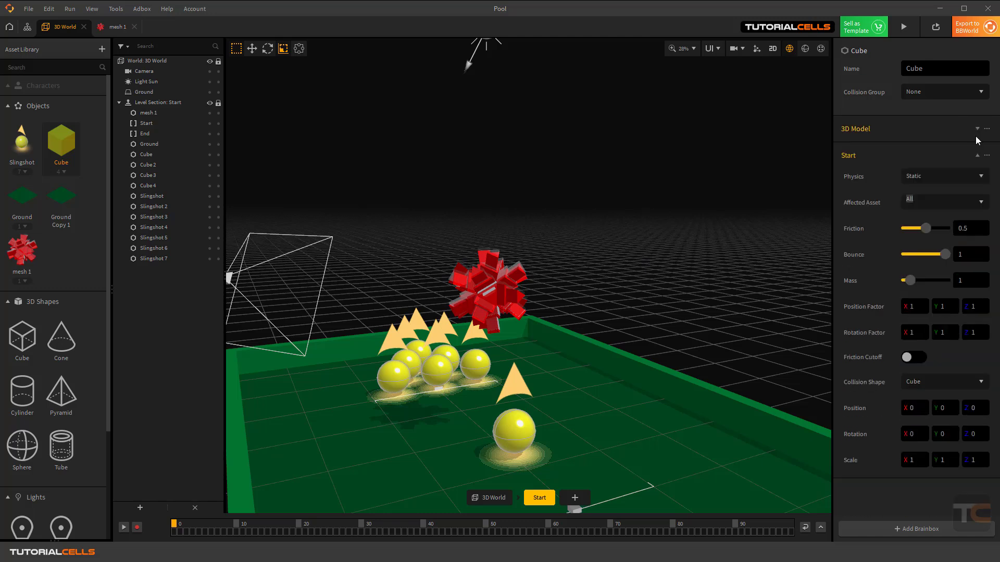
click(978, 157)
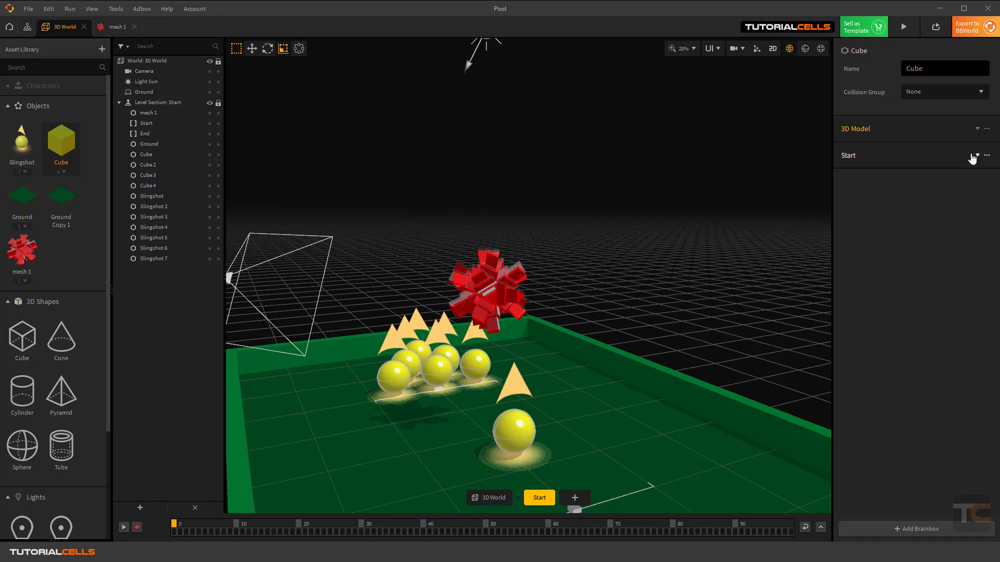
Move the mesh 1 node higher in its node map, and the 3D Model node higher in the Cube's node map
double_click(22, 250)
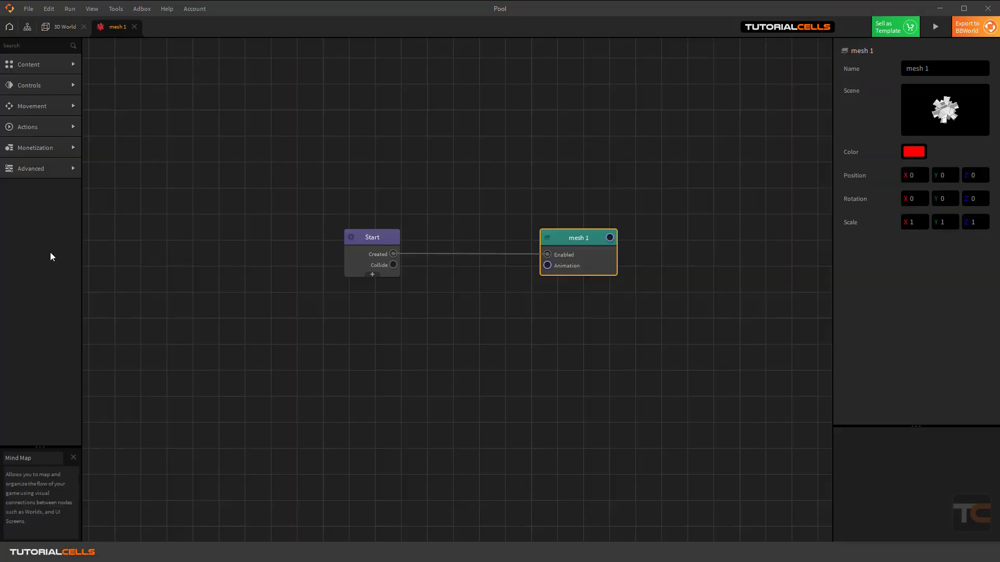
drag(584, 239, 543, 165)
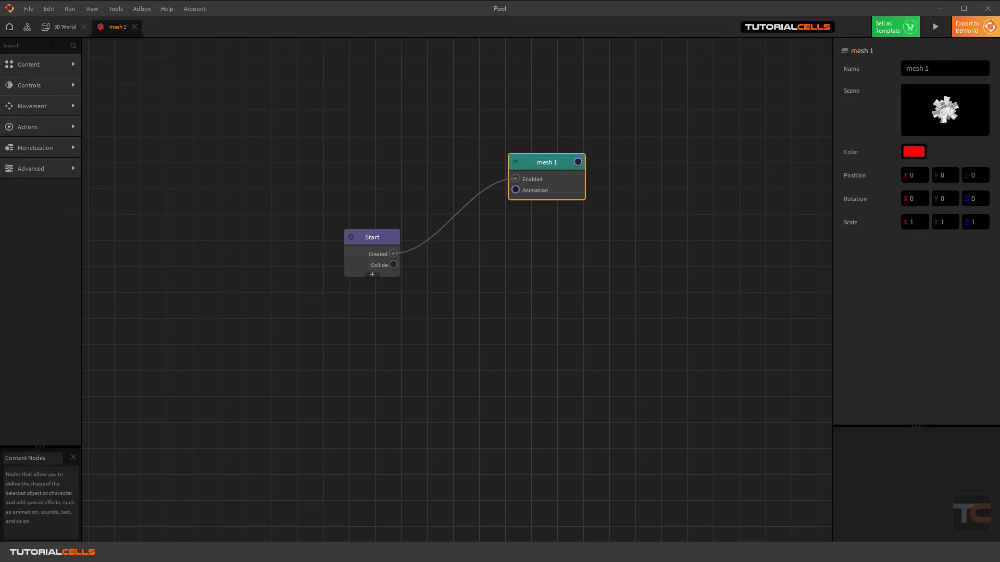
click(54, 30)
click(64, 145)
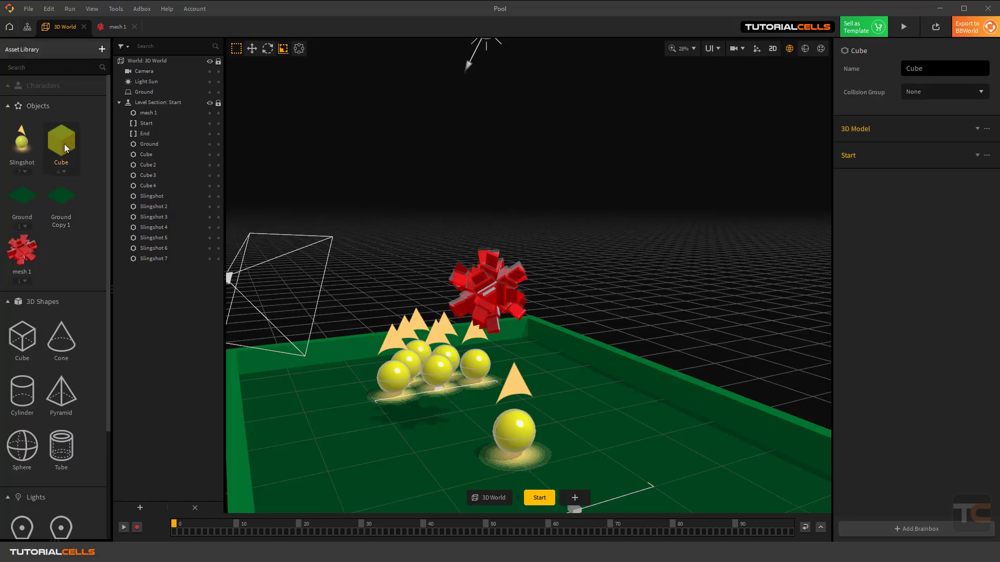
double_click(64, 143)
drag(423, 376, 466, 261)
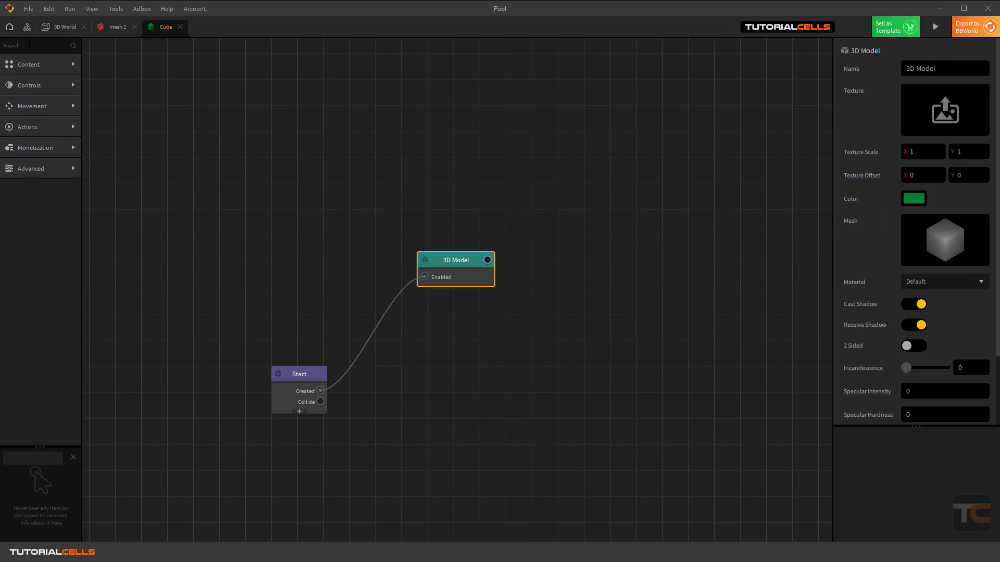
Back in the 3D World, expand the Cube's 3D Model section and look through its properties
click(61, 27)
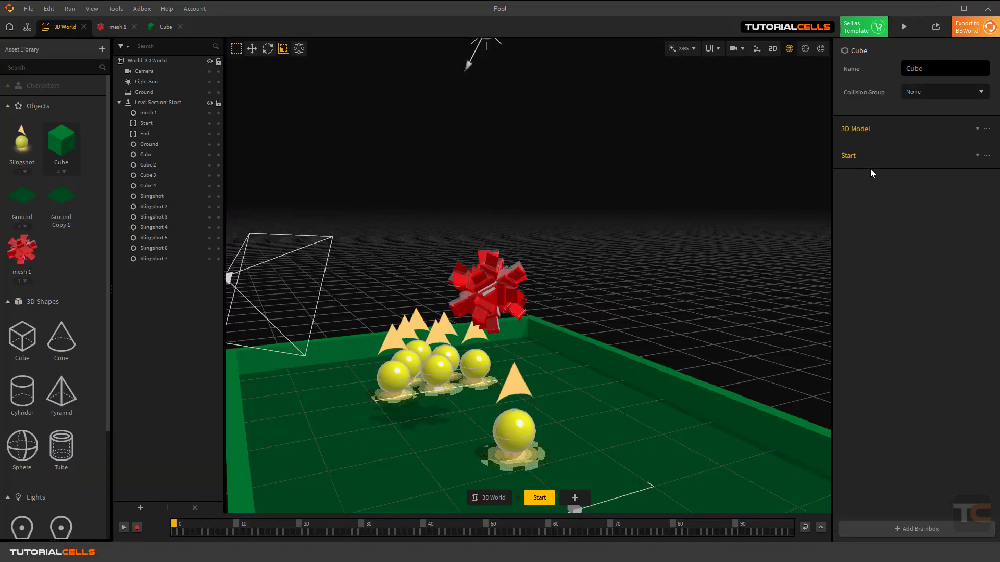
click(976, 129)
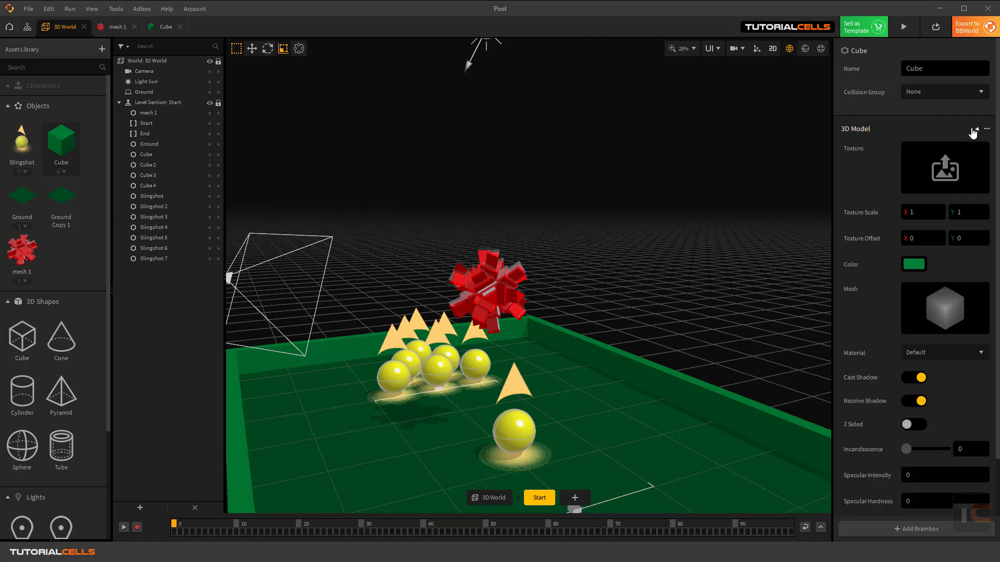
scroll(947, 307, down, 3)
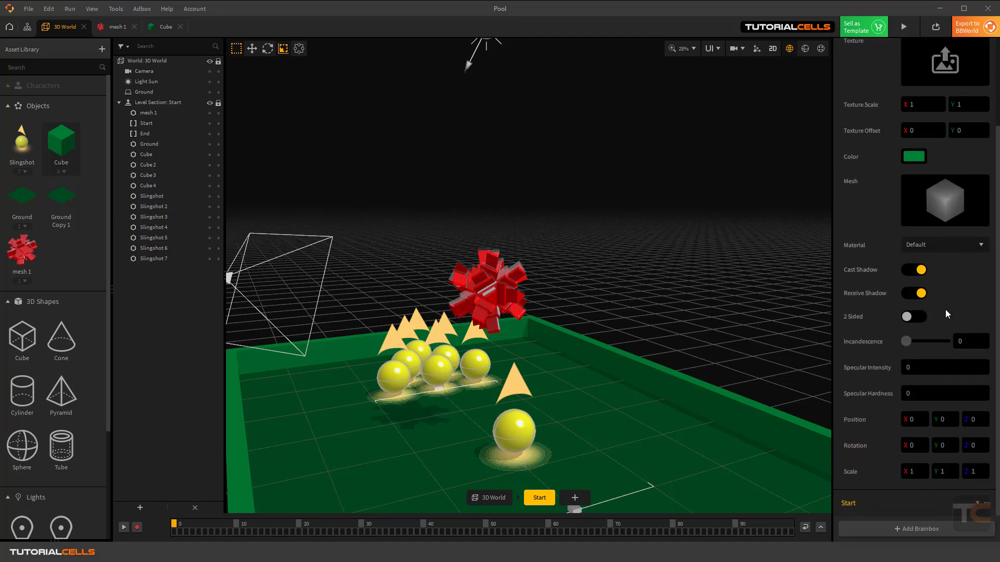
scroll(945, 310, up, 3)
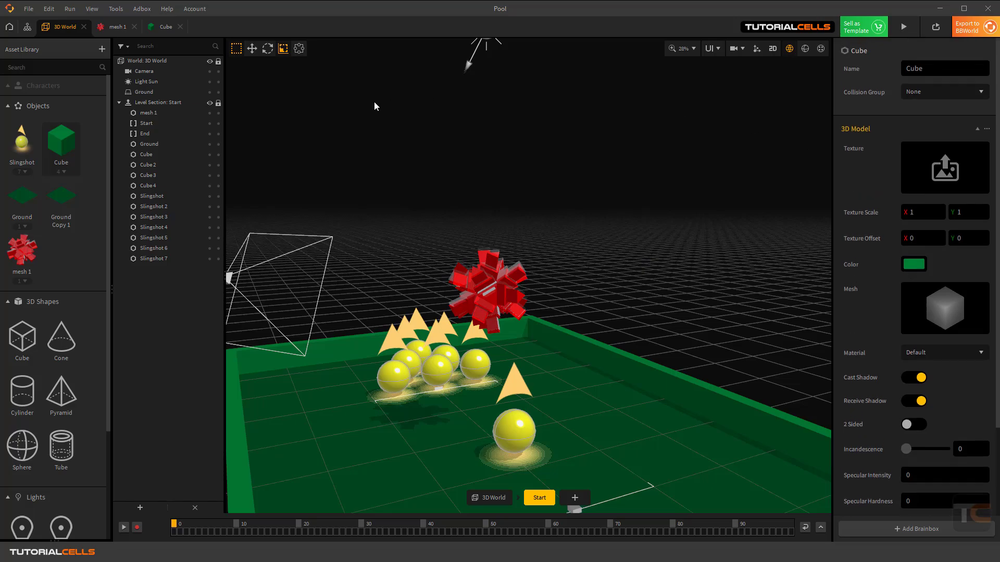